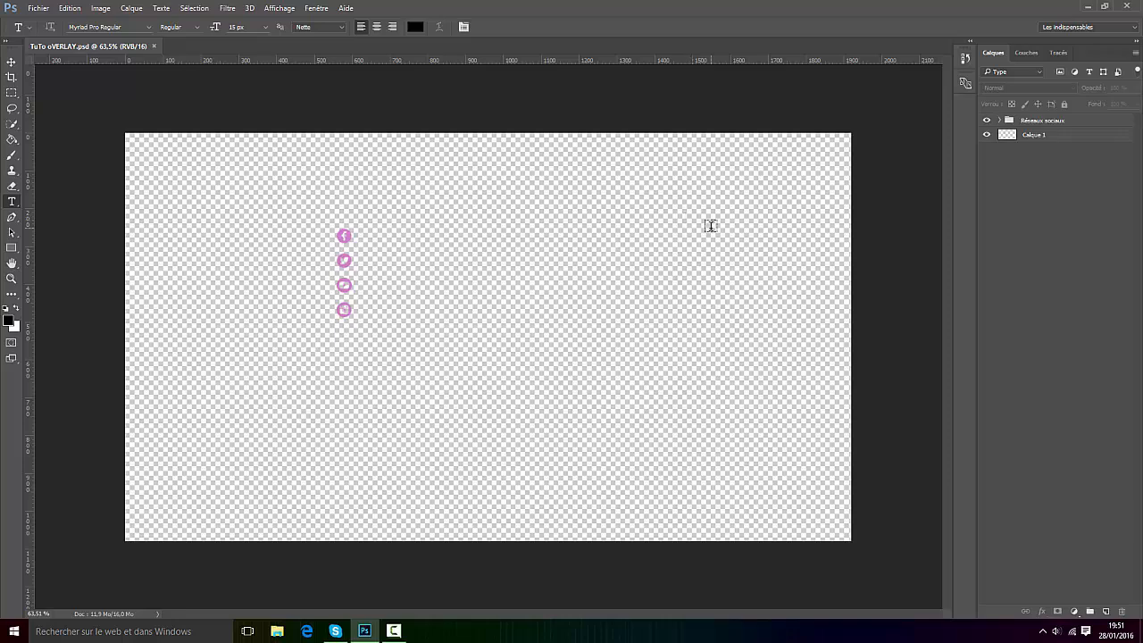
# Fill a full-width strip about 50 px tall along the canvas's upper edge with black on Calque 1, and deselect it
pyautogui.scroll(1, 566, 137)
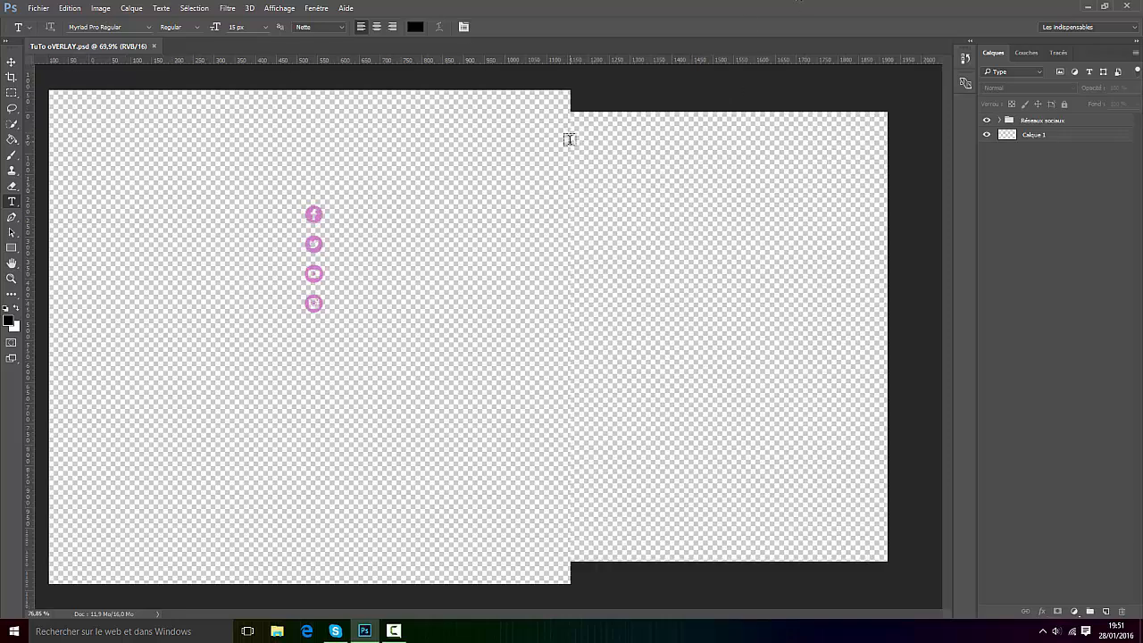
pyautogui.click(10, 62)
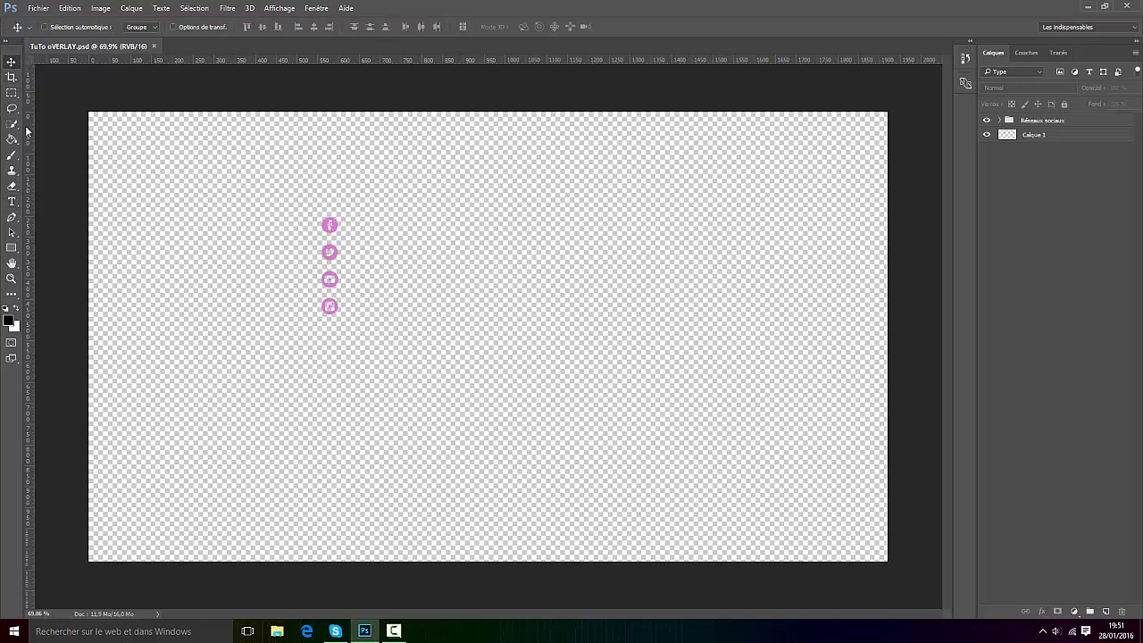
pyautogui.click(11, 93)
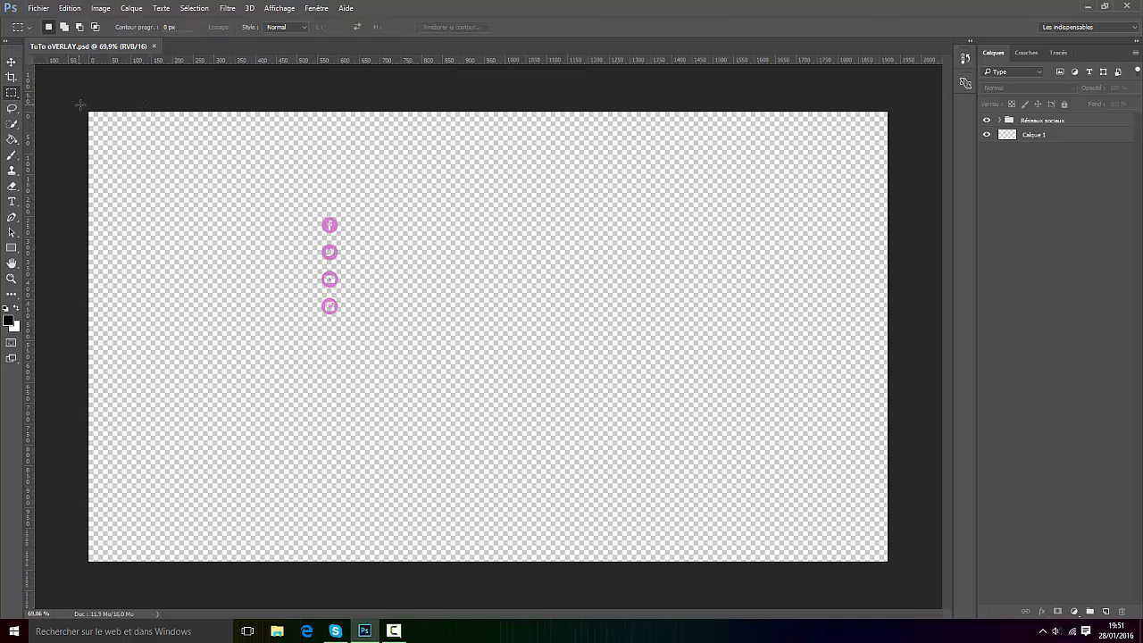
pyautogui.moveTo(80, 105); pyautogui.dragTo(951, 132)
pyautogui.click(1041, 136)
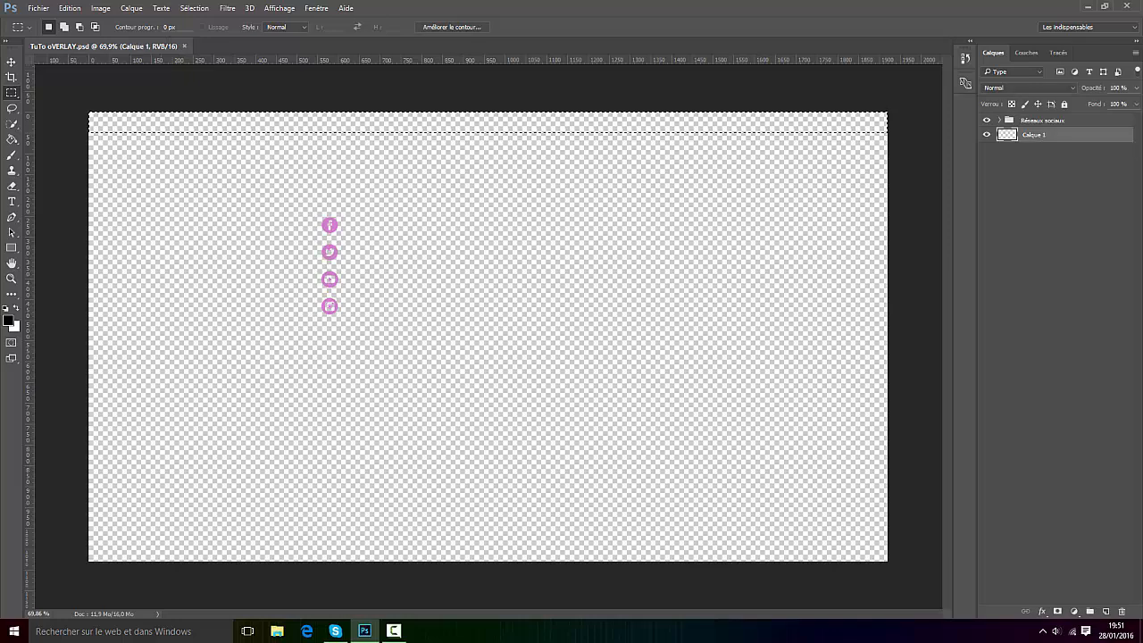
pyautogui.click(11, 139)
pyautogui.click(193, 130)
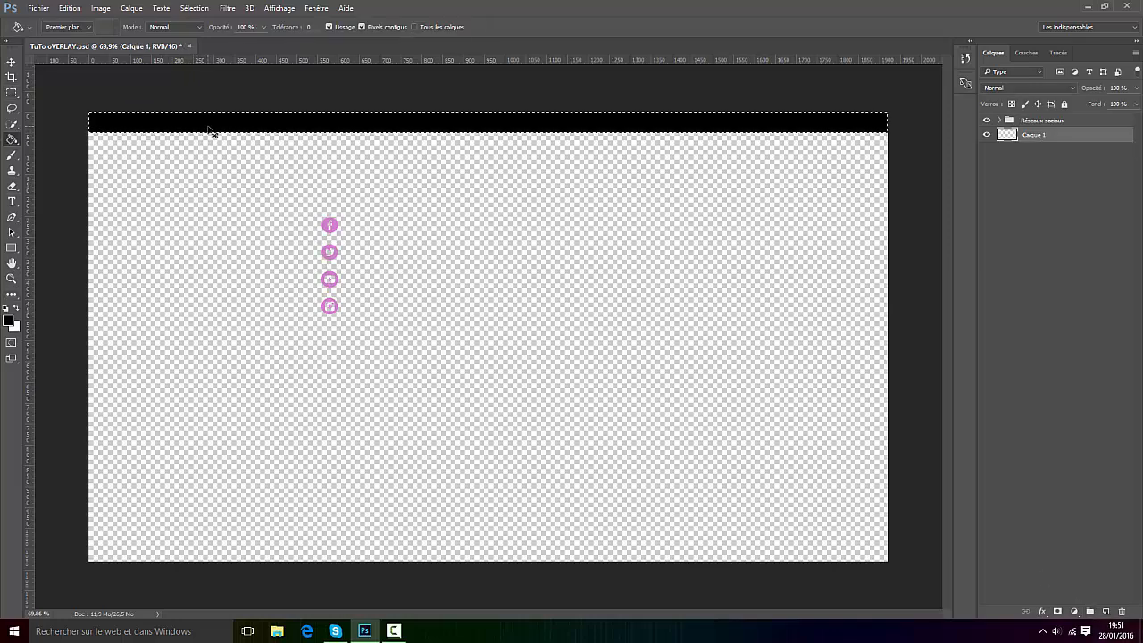
pyautogui.hotkey('ctrl', 'd')
# Apply the red gradient style preset to Calque 1 and display its gradient overlay settings
pyautogui.rightClick(1037, 135)
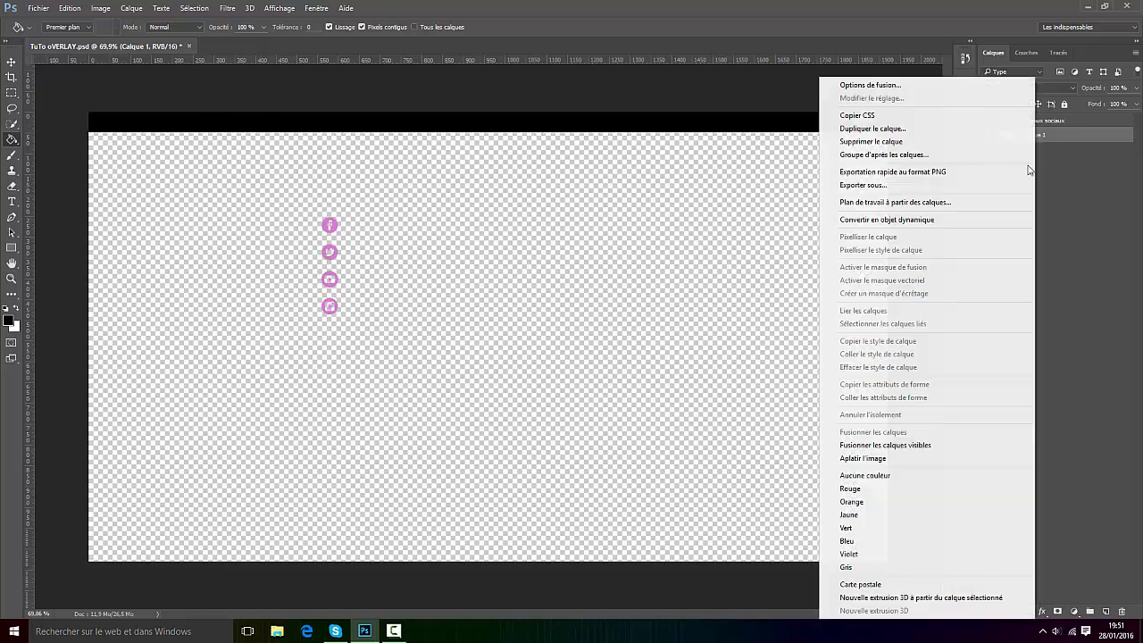
pyautogui.click(859, 87)
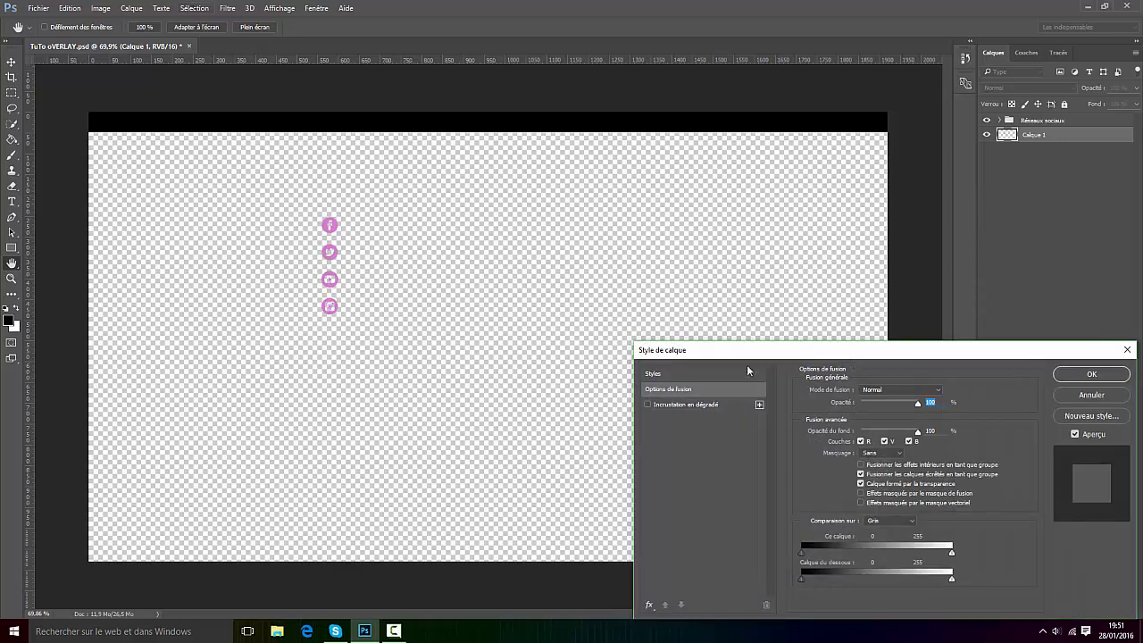
pyautogui.moveTo(697, 349); pyautogui.dragTo(623, 257)
pyautogui.click(578, 281)
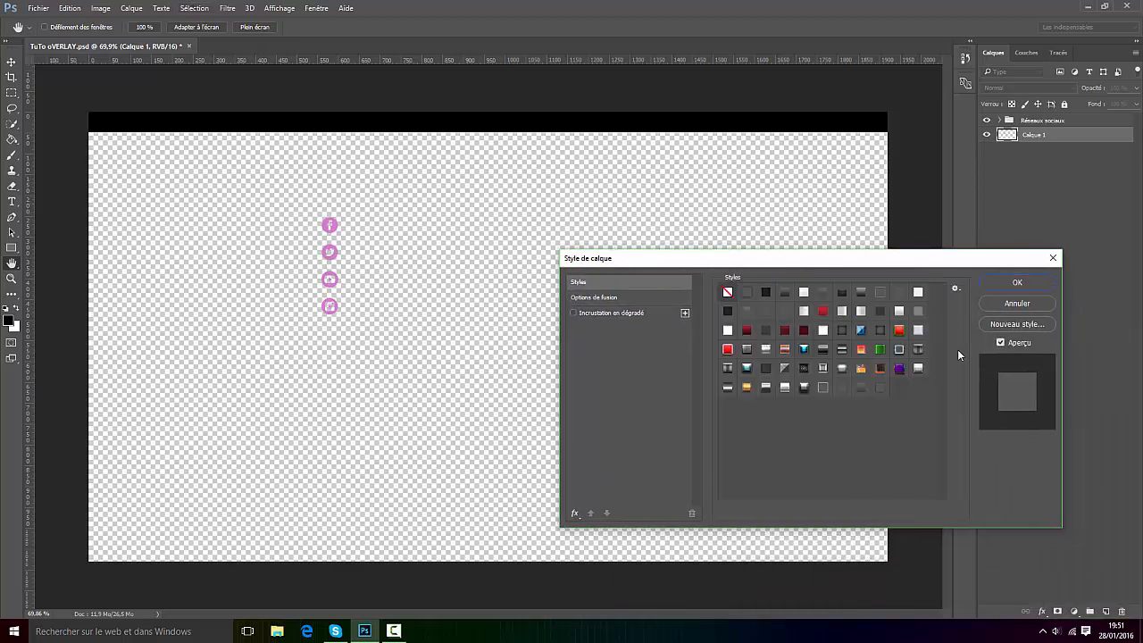
pyautogui.click(822, 311)
pyautogui.click(593, 311)
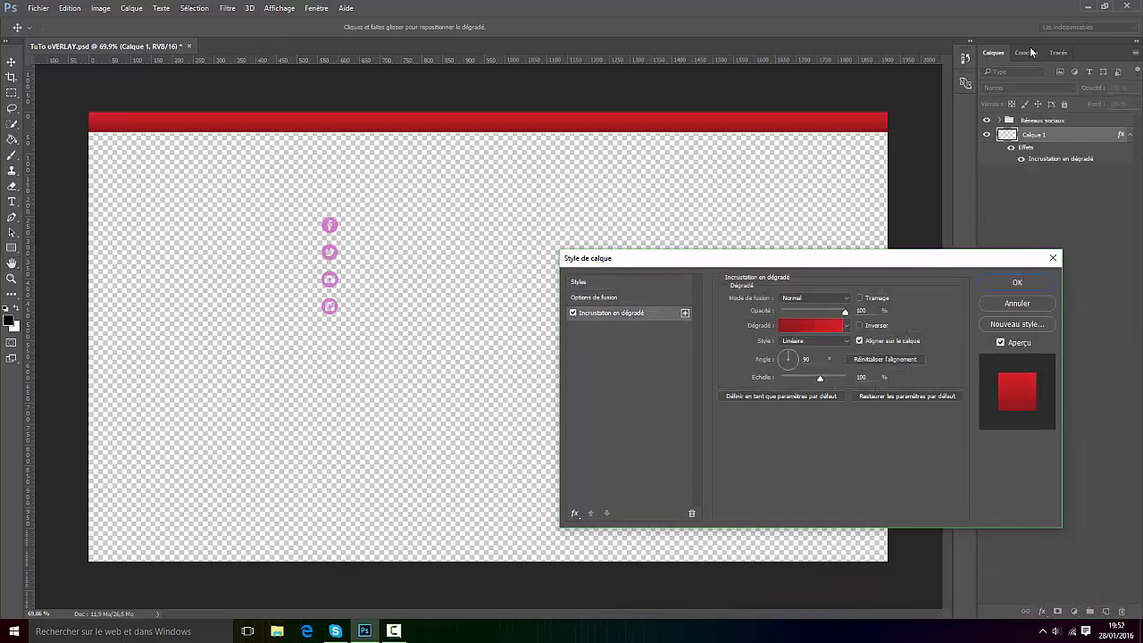
pyautogui.scroll(1, 620, 383)
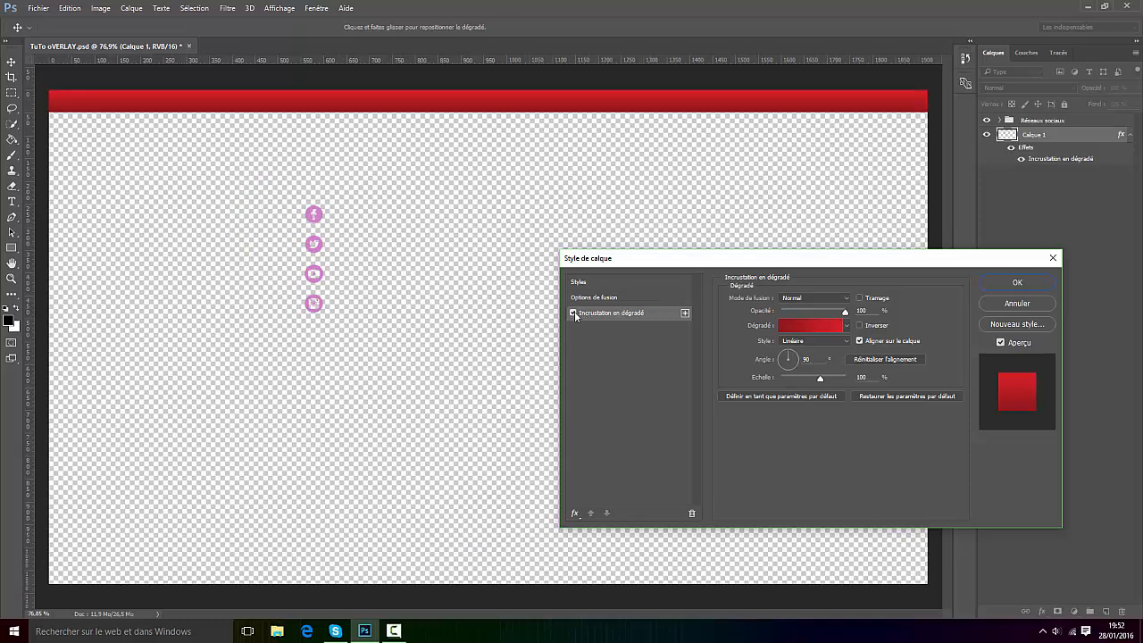
pyautogui.hotkey('ctrl', '-')
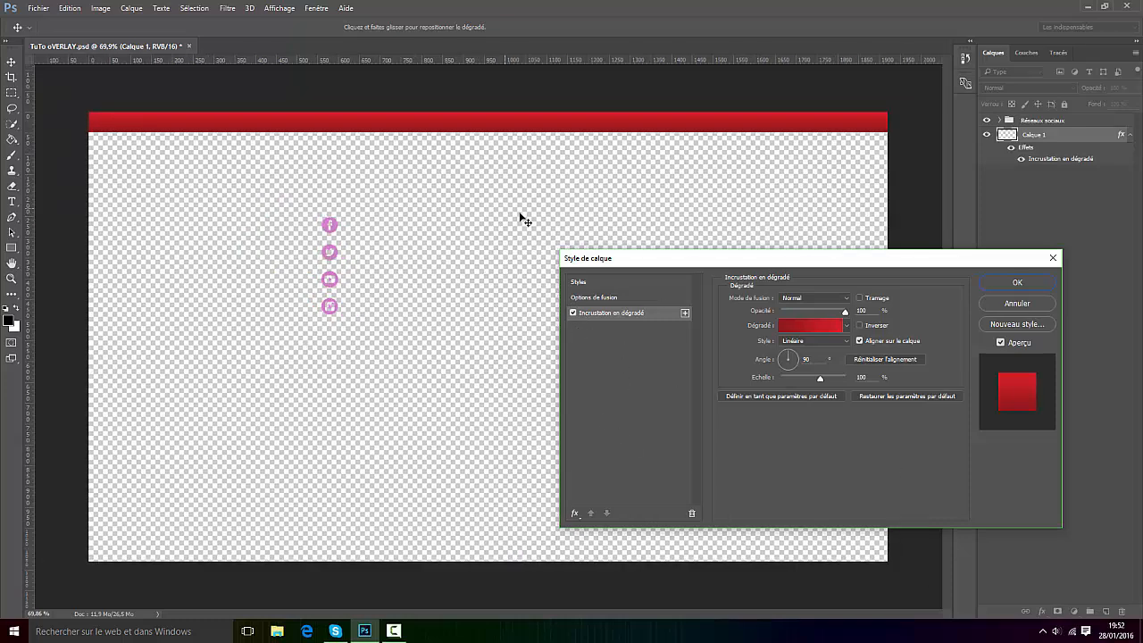
# Examine the colour values of the dark and bright red stops in the overlay's gradient
pyautogui.click(807, 324)
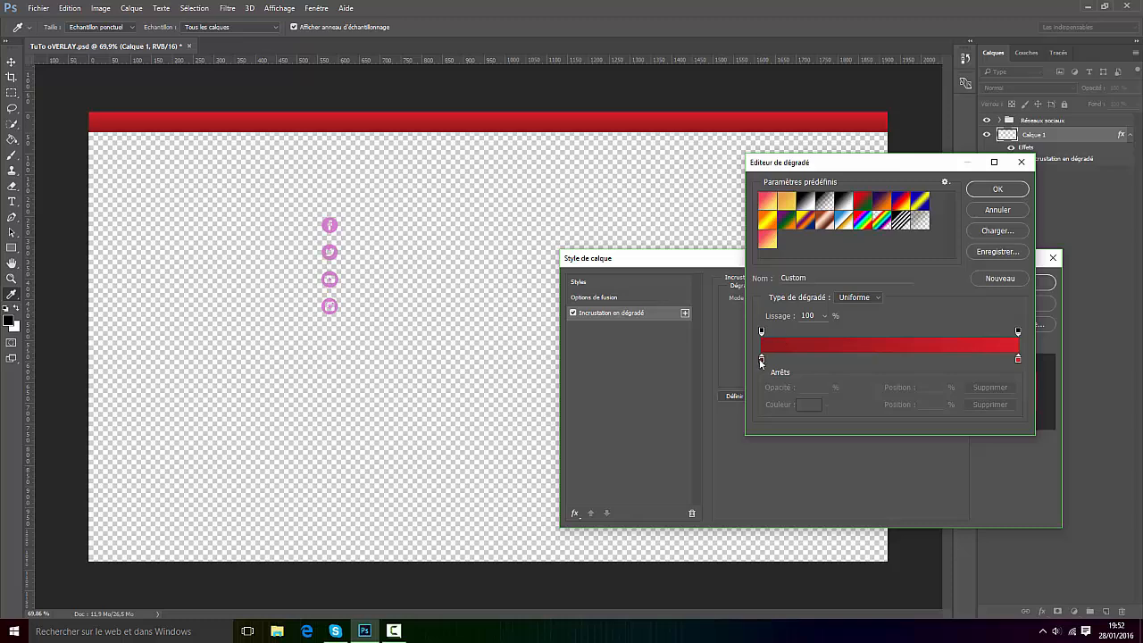
pyautogui.click(760, 358)
pyautogui.doubleClick(761, 357)
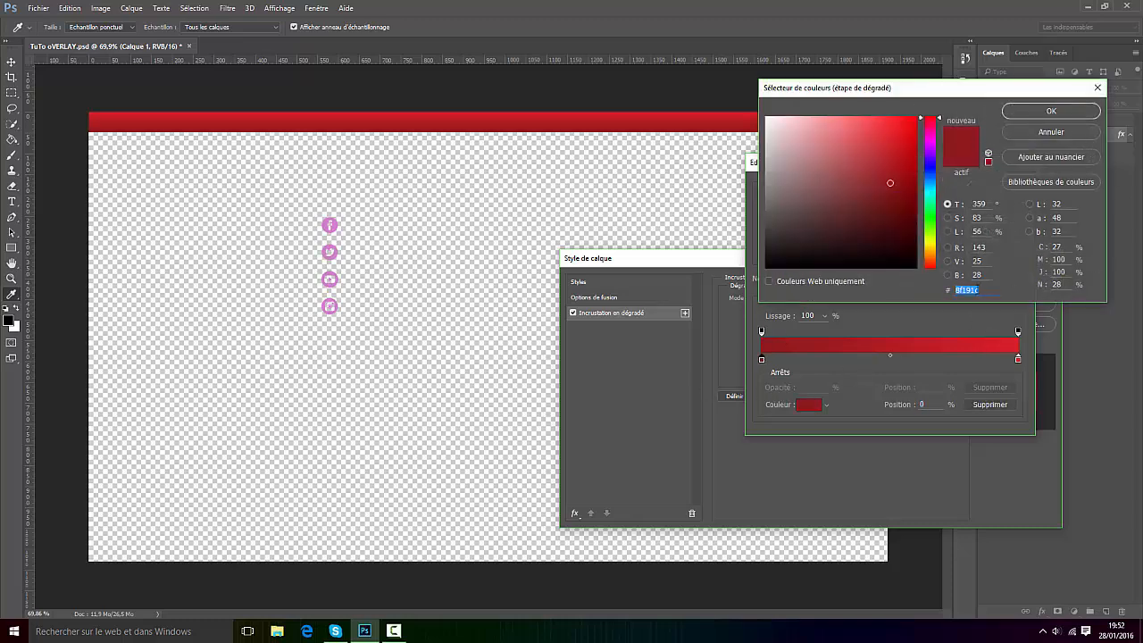
pyautogui.click(978, 290)
pyautogui.doubleClick(957, 291)
pyautogui.click(1051, 113)
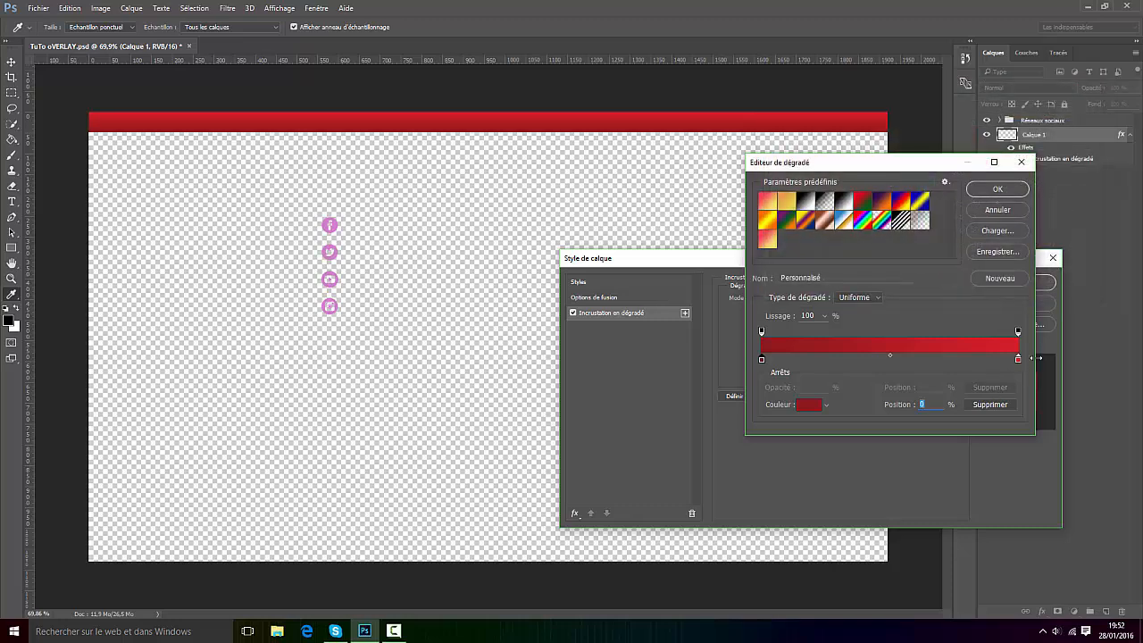
pyautogui.doubleClick(1017, 359)
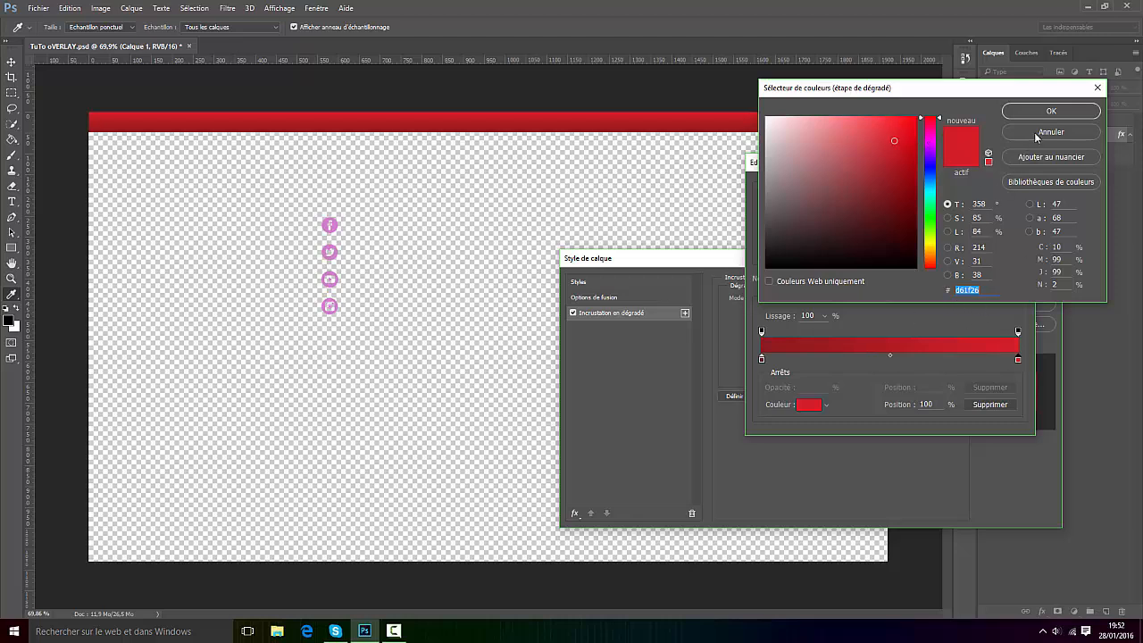
pyautogui.click(1071, 109)
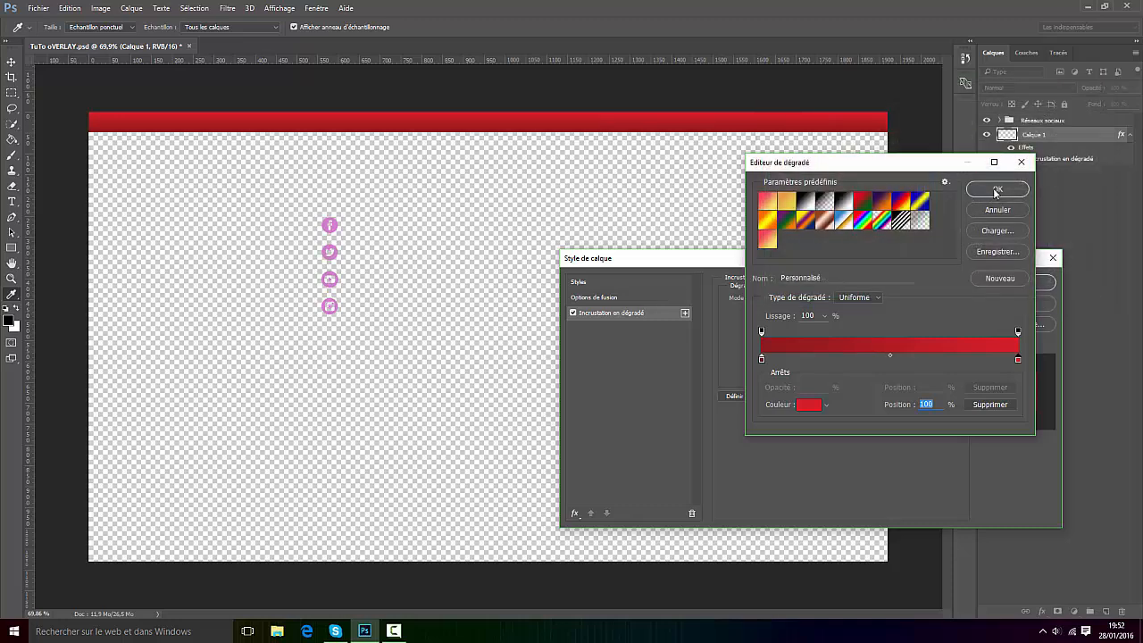
pyautogui.click(997, 190)
# Keep the overlay's gradient style linear and apply the layer style to the strip
pyautogui.click(811, 342)
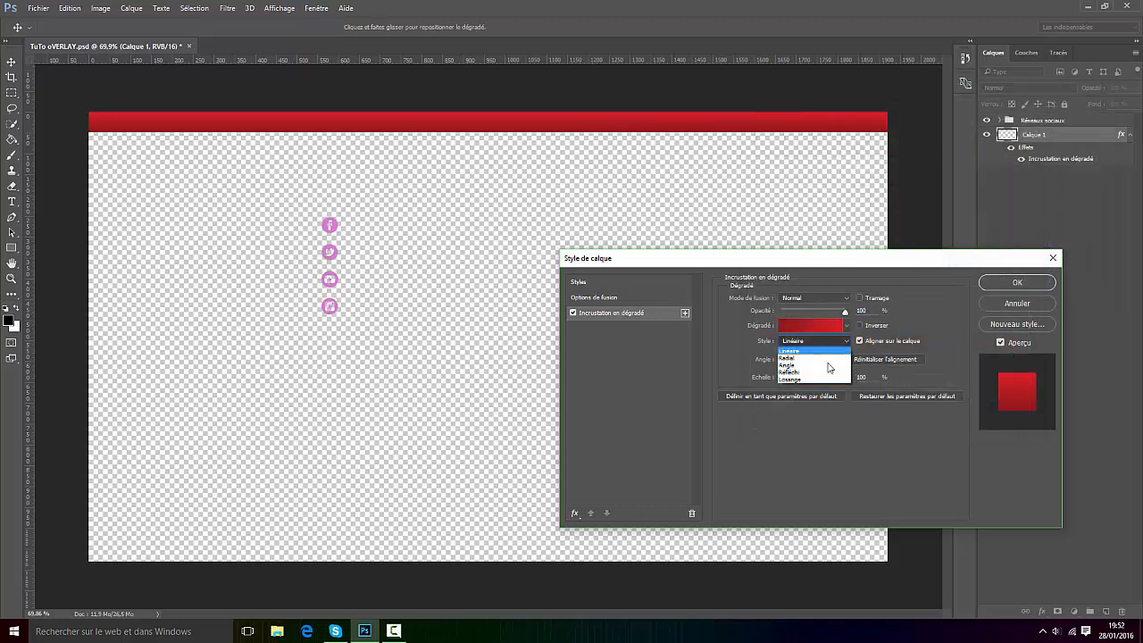
pyautogui.click(925, 445)
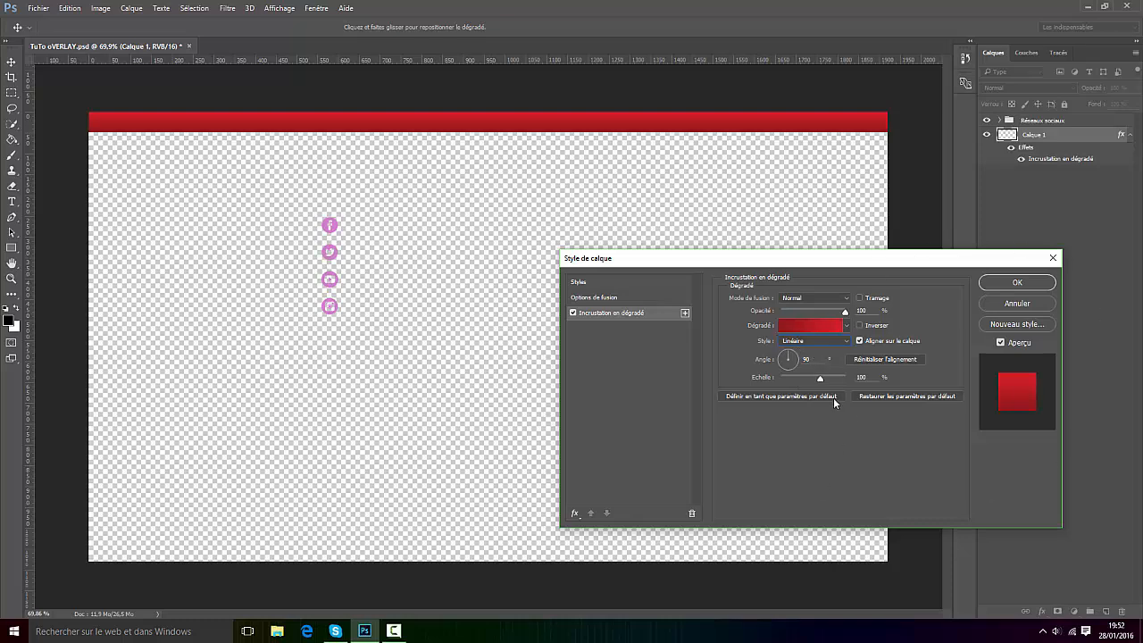
pyautogui.click(1016, 282)
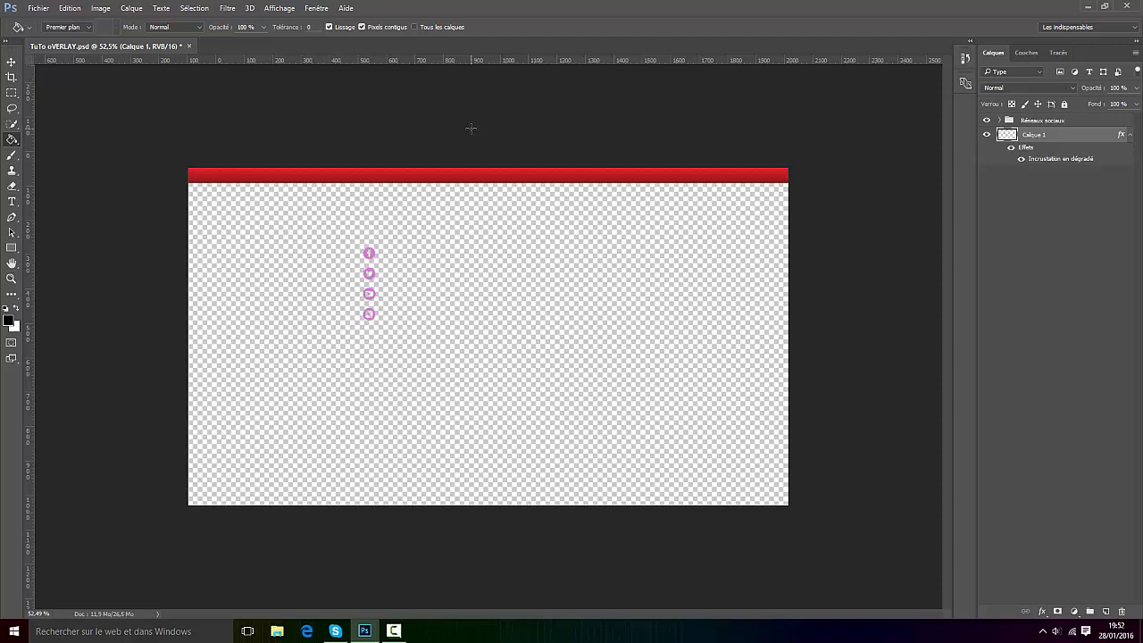
pyautogui.scroll(-1, 471, 129)
pyautogui.scroll(5, 470, 129)
pyautogui.scroll(-2, 448, 104)
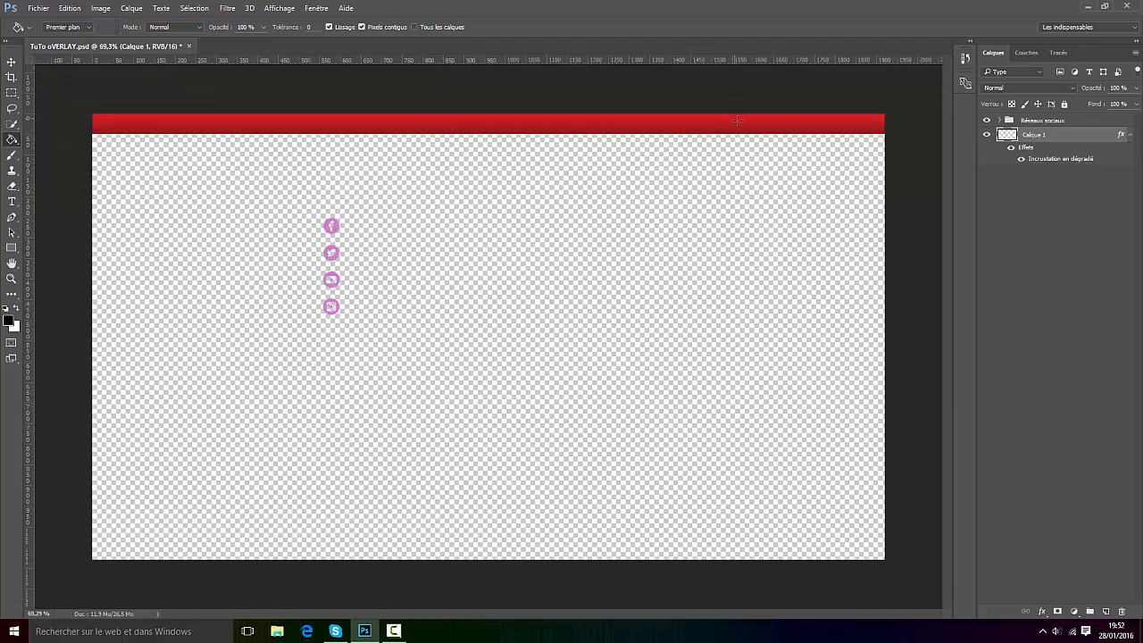
pyautogui.scroll(1, 771, 140)
pyautogui.scroll(-1, 508, 112)
pyautogui.rightClick(1069, 135)
pyautogui.press('Escape')
pyautogui.click(987, 134)
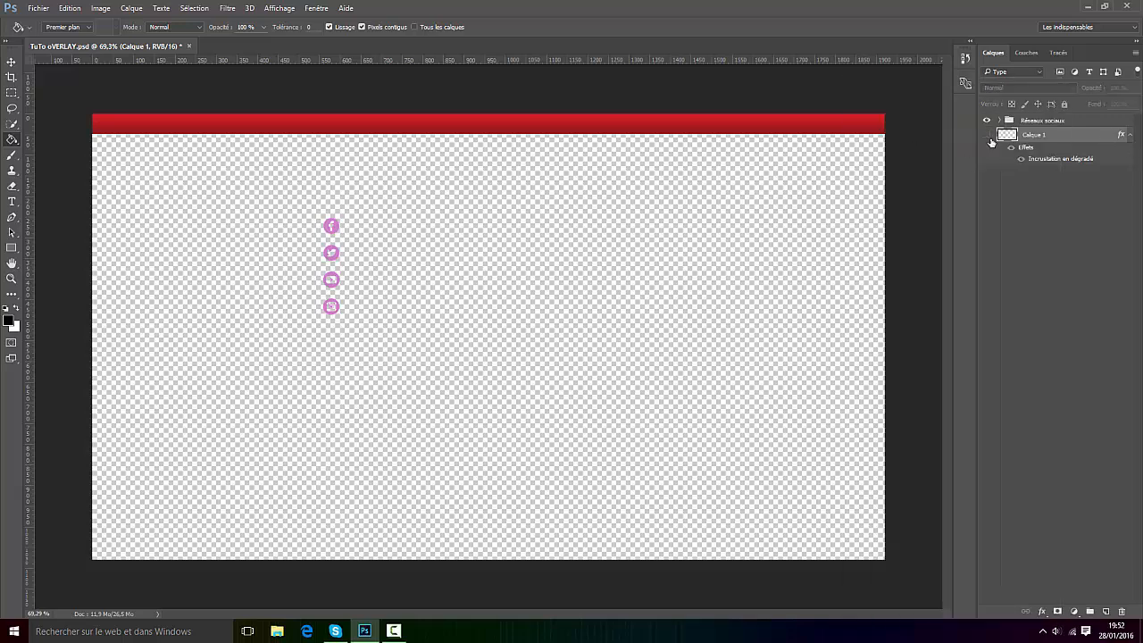
pyautogui.click(986, 134)
pyautogui.click(280, 8)
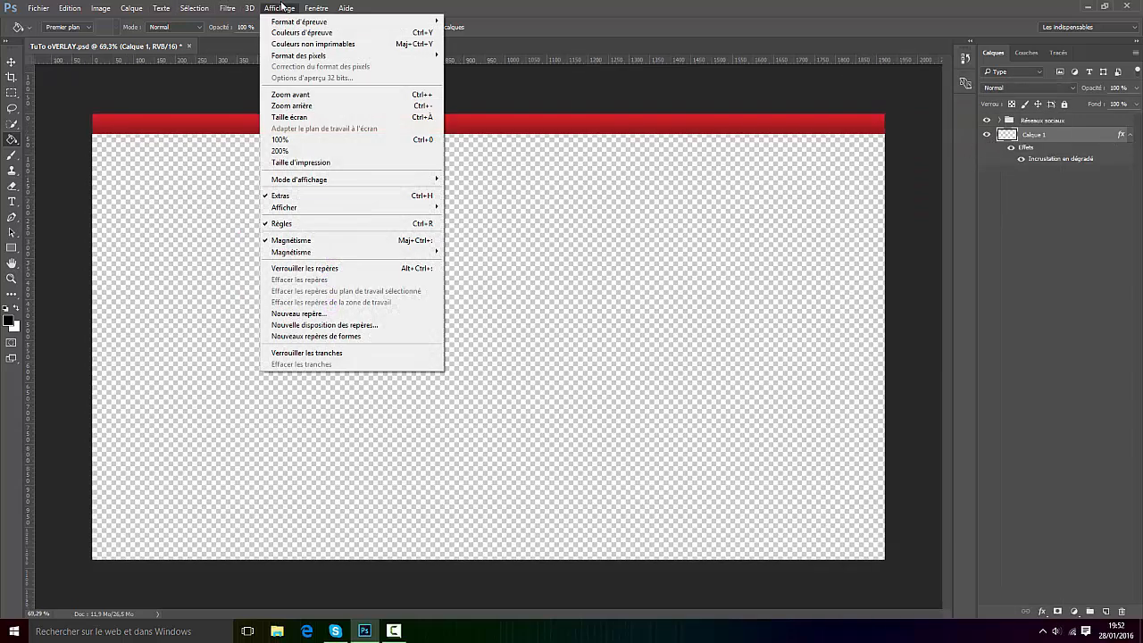
pyautogui.click(618, 4)
pyautogui.scroll(-1, 504, 287)
pyautogui.scroll(1, 504, 287)
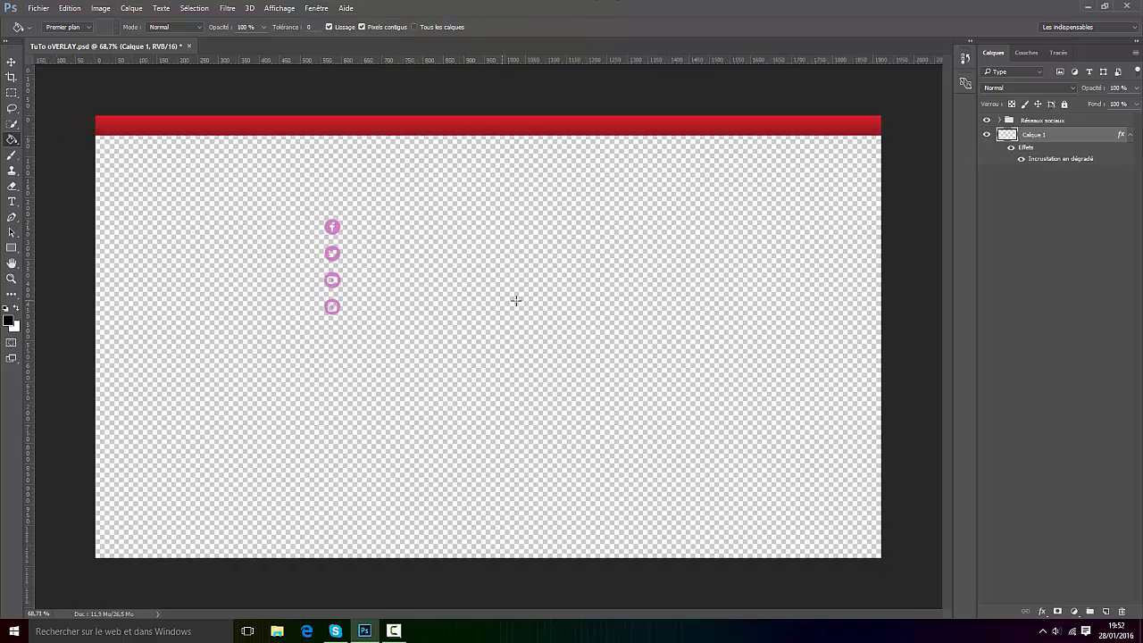
# Create a new layer above Calque 1 and activate the Brush tool
pyautogui.click(1105, 611)
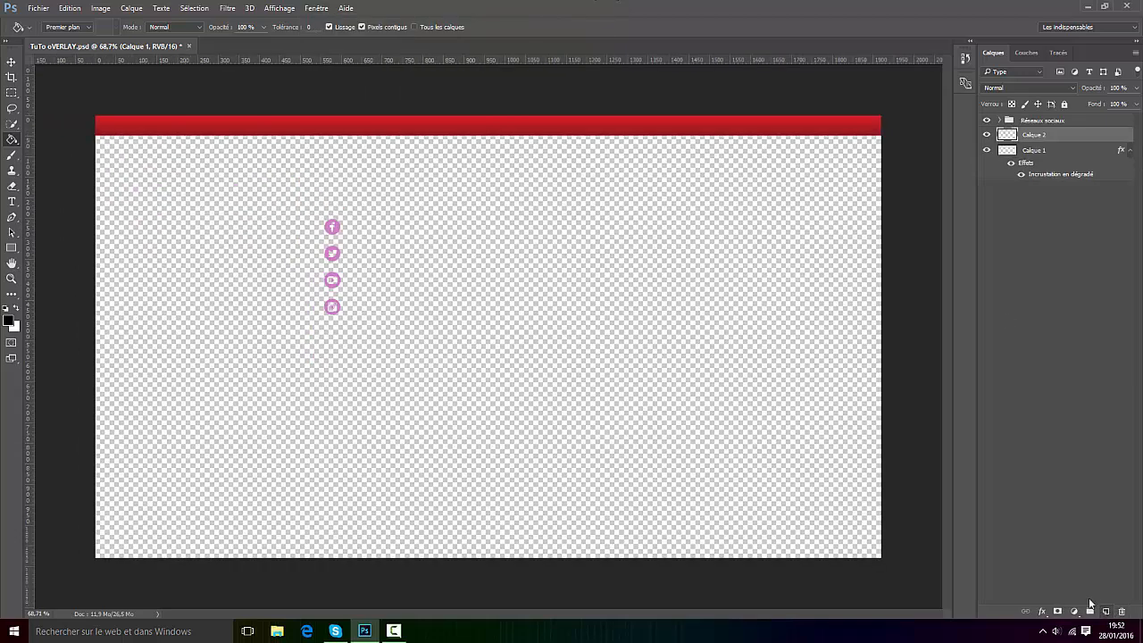
pyautogui.click(11, 93)
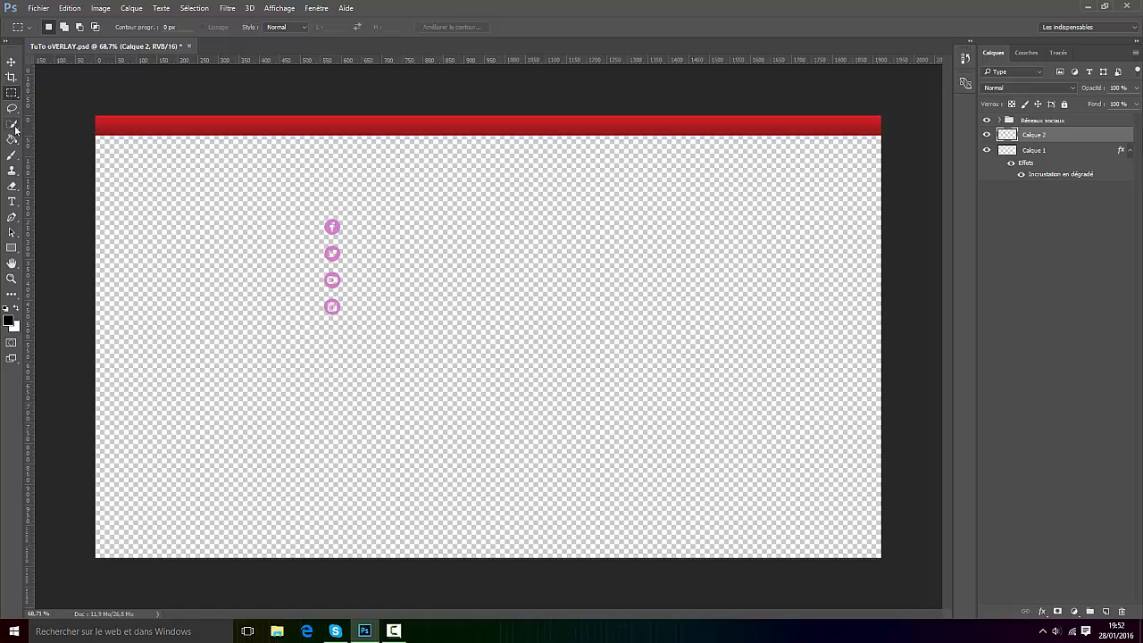
pyautogui.click(13, 253)
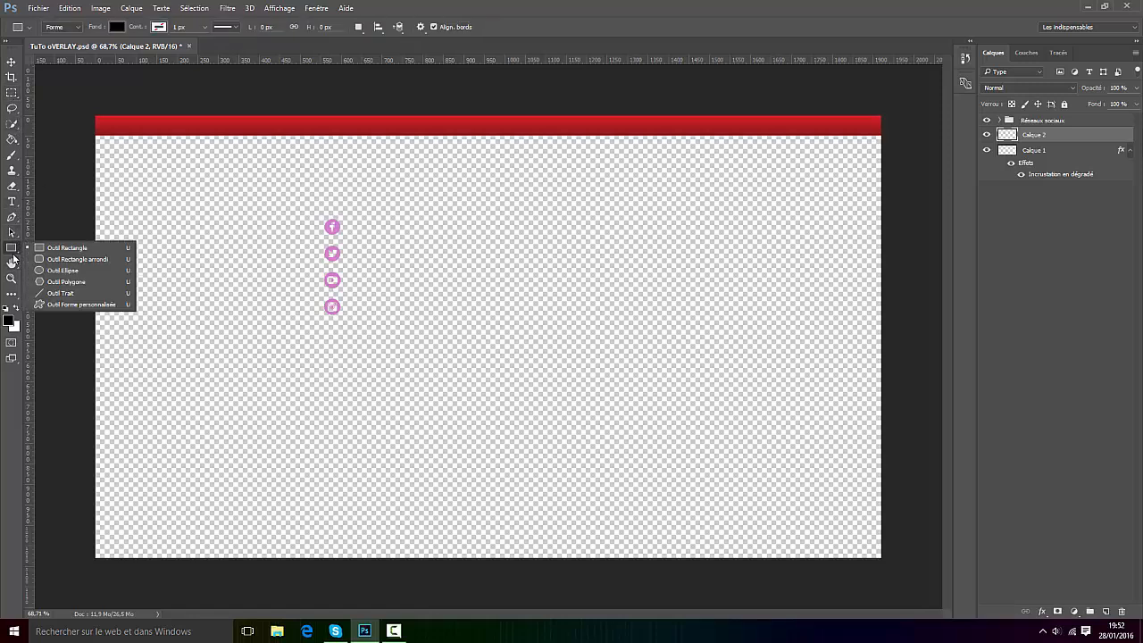
pyautogui.click(12, 158)
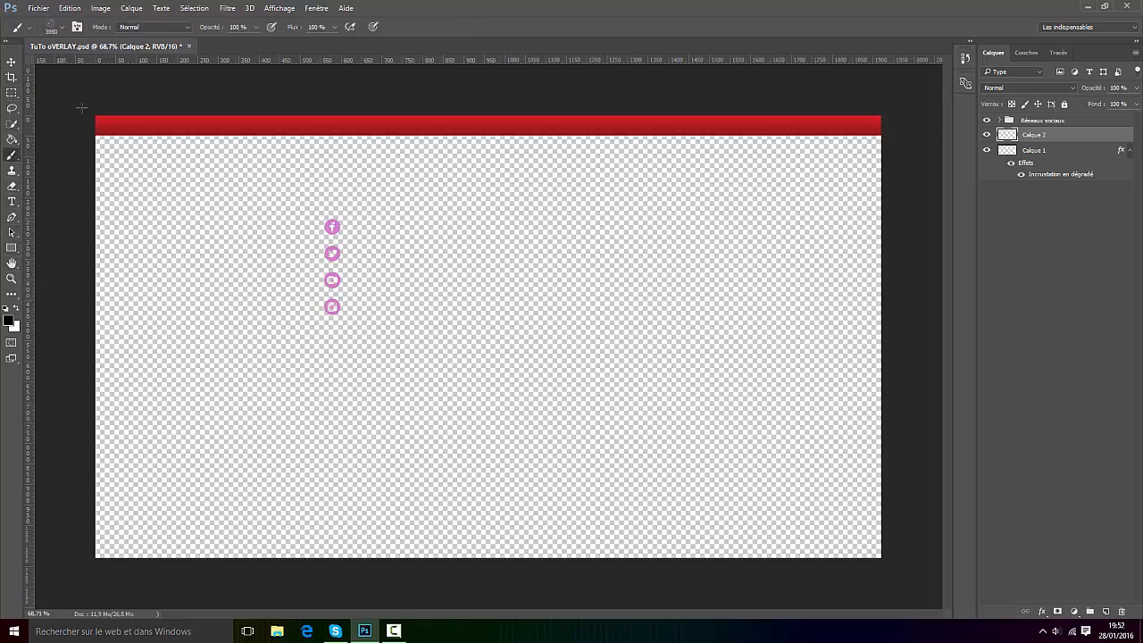
# Set the brush to a round tip with a size of 250 px and 100 % hardness
pyautogui.click(64, 29)
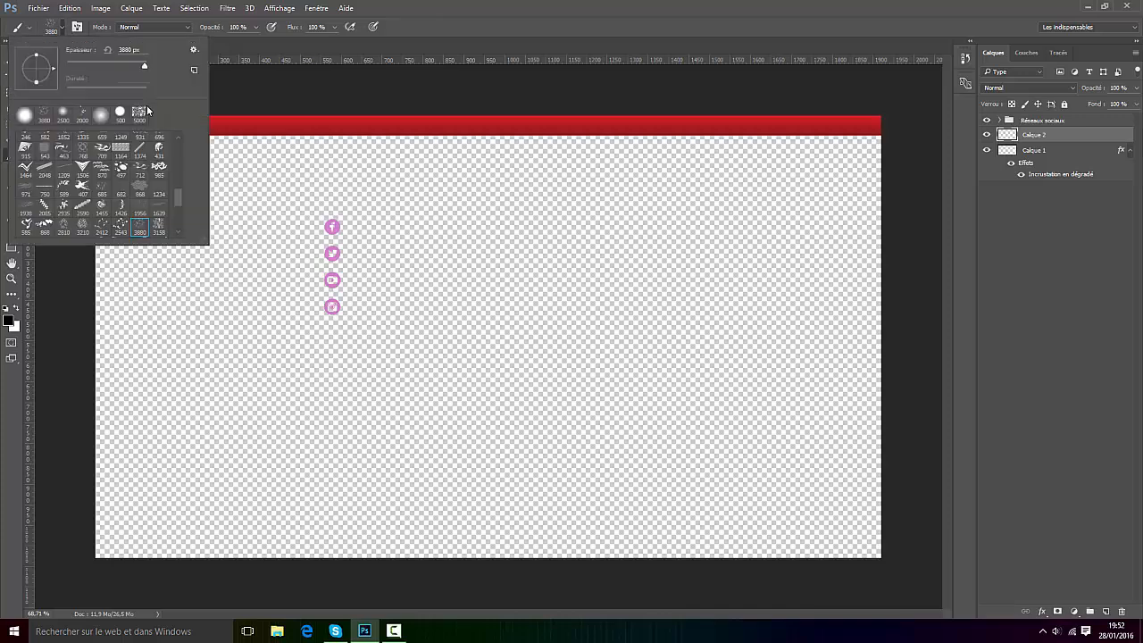
pyautogui.click(101, 117)
pyautogui.moveTo(132, 50); pyautogui.dragTo(78, 56)
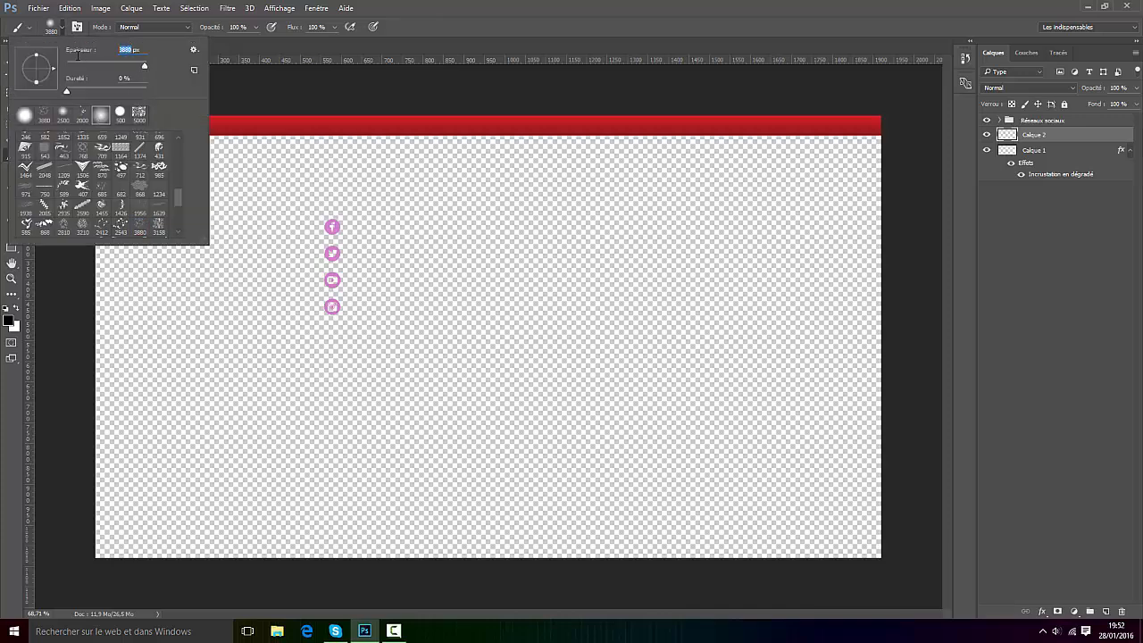
pyautogui.write('400')
pyautogui.write('200')
pyautogui.write('300')
pyautogui.write('100')
pyautogui.click(132, 49)
pyautogui.write('200')
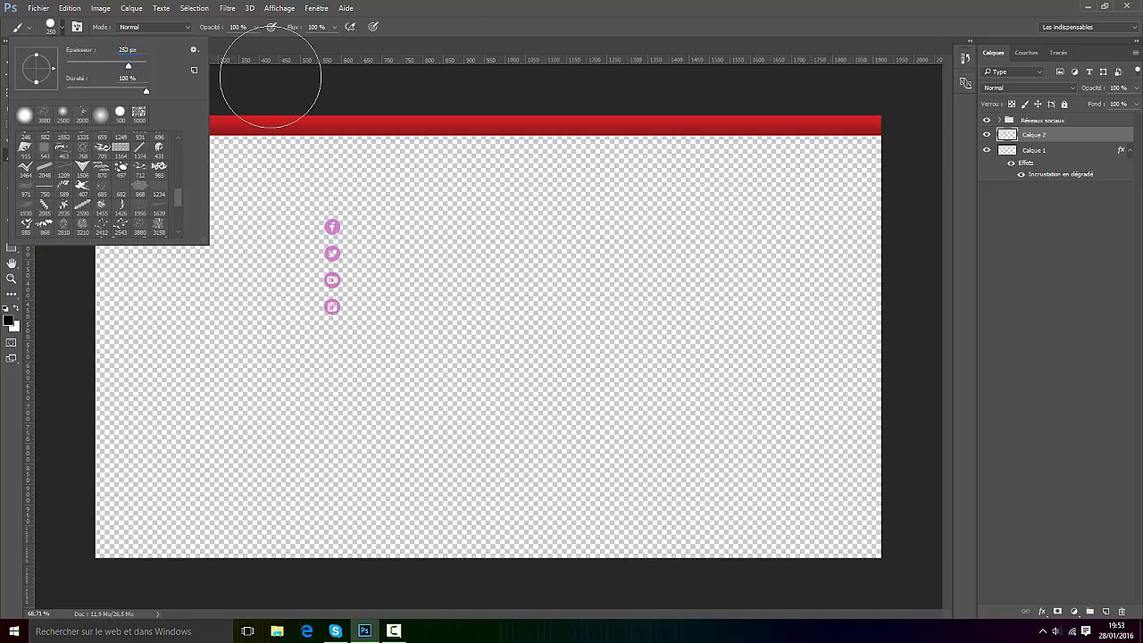
pyautogui.press('Return')
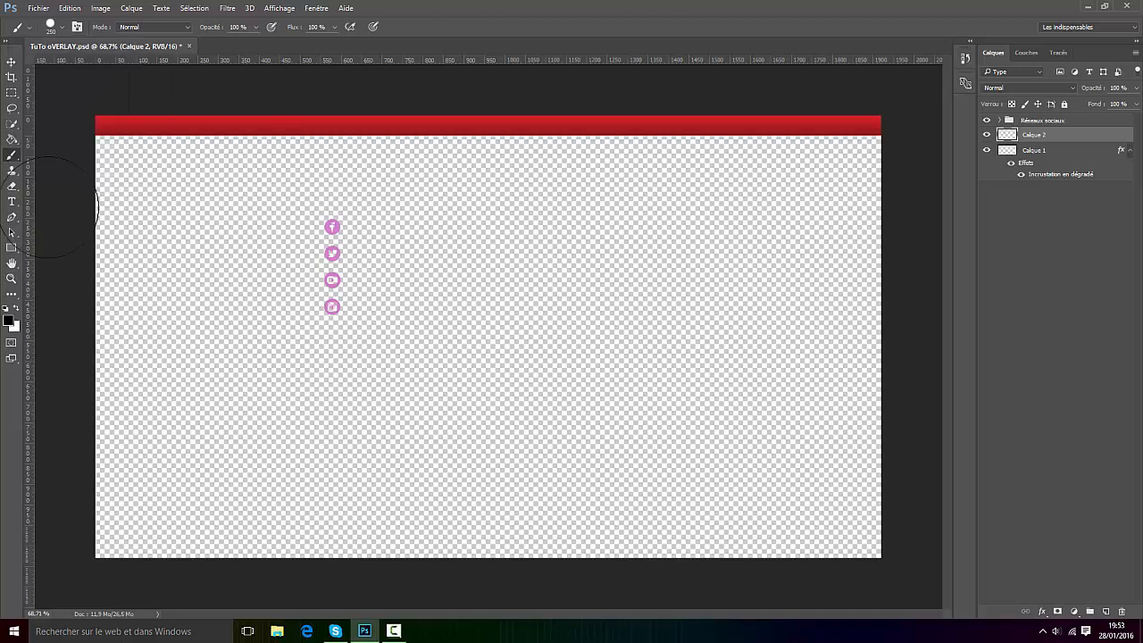
# Set the foreground colour to white (ffffff) and paint a single 250 px circle below the red bar on Calque 2
pyautogui.click(17, 308)
pyautogui.click(9, 318)
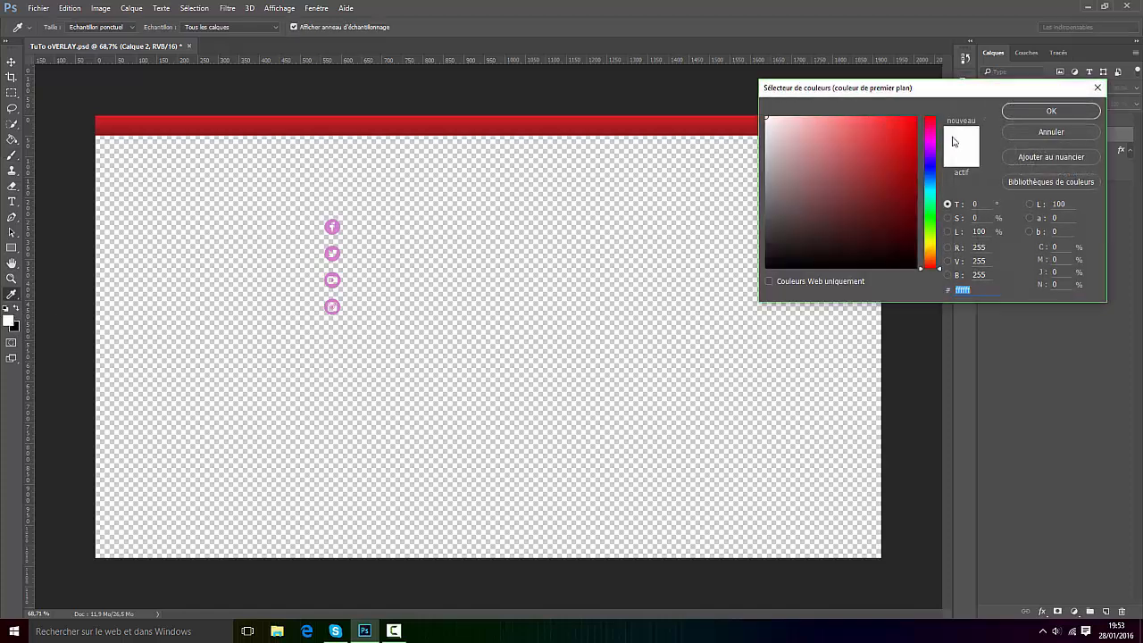
pyautogui.click(1018, 111)
pyautogui.scroll(1, 482, 171)
pyautogui.click(500, 243)
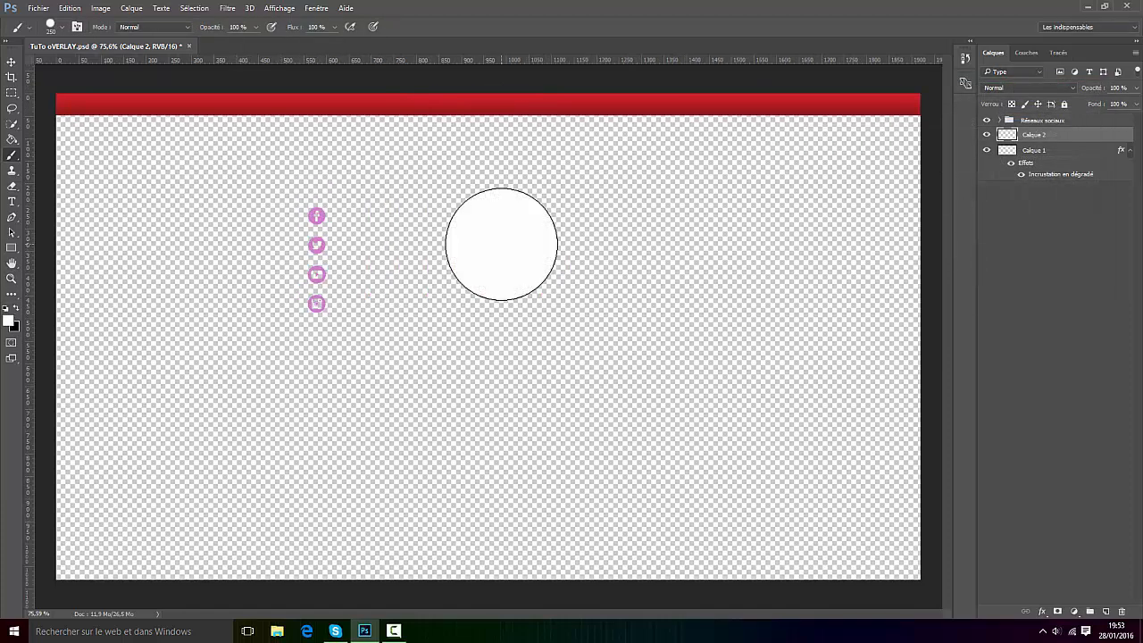
# Scale the white circle on Calque 2 to about 70.6 % with Free Transform and validate it
pyautogui.click(12, 61)
pyautogui.scroll(-2, 509, 214)
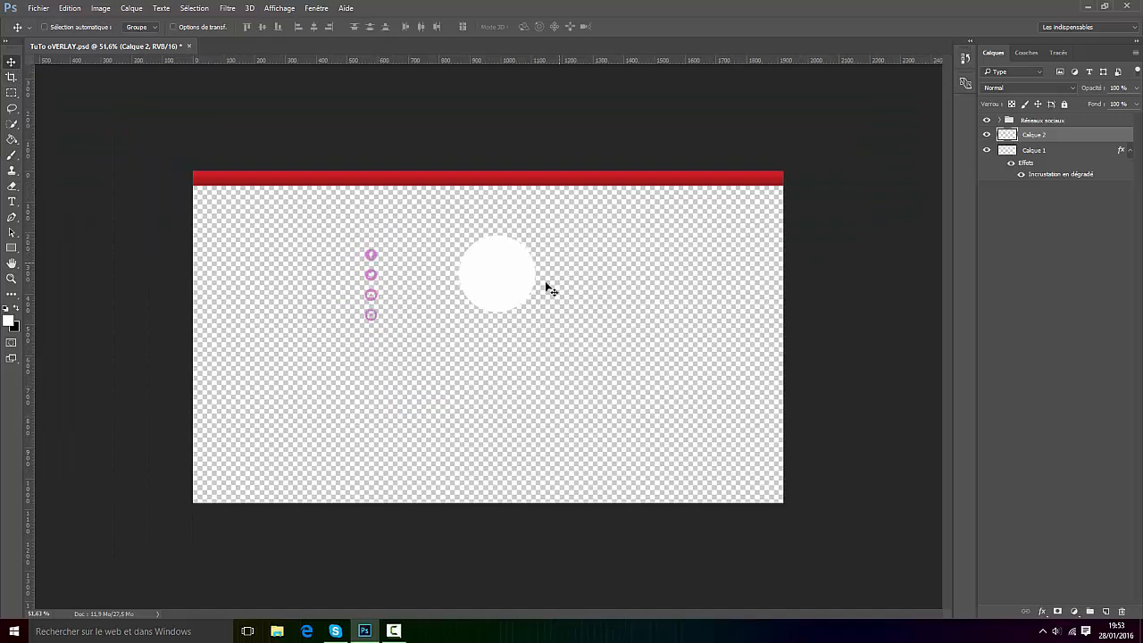
pyautogui.hotkey('ctrl', 't')
pyautogui.moveTo(526, 253); pyautogui.dragTo(514, 168)
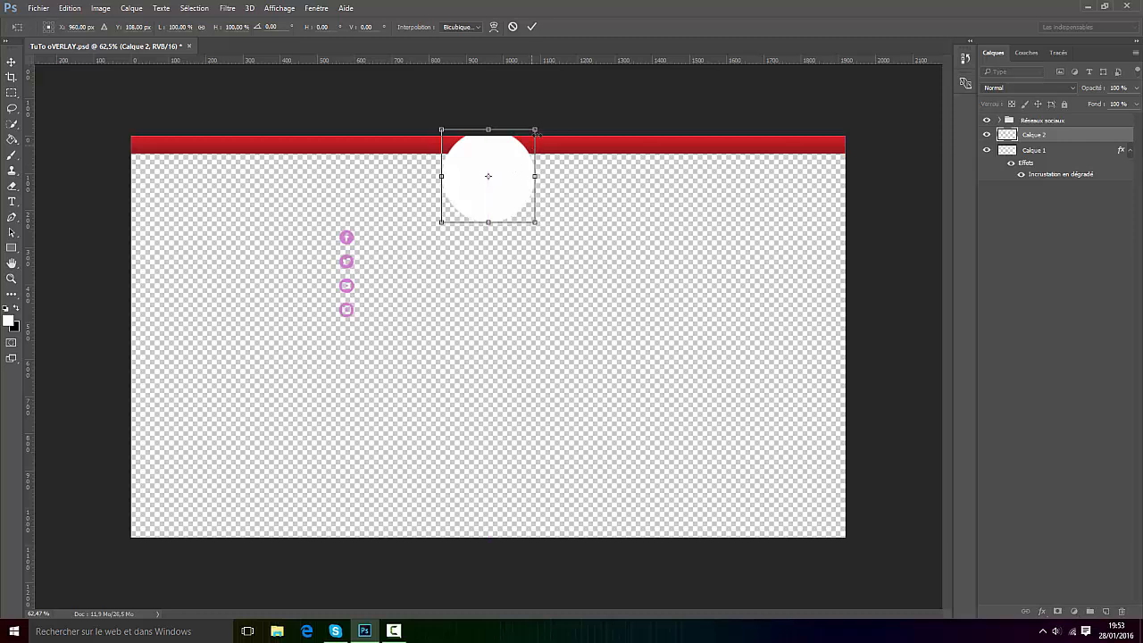
pyautogui.moveTo(535, 130); pyautogui.dragTo(509, 157)
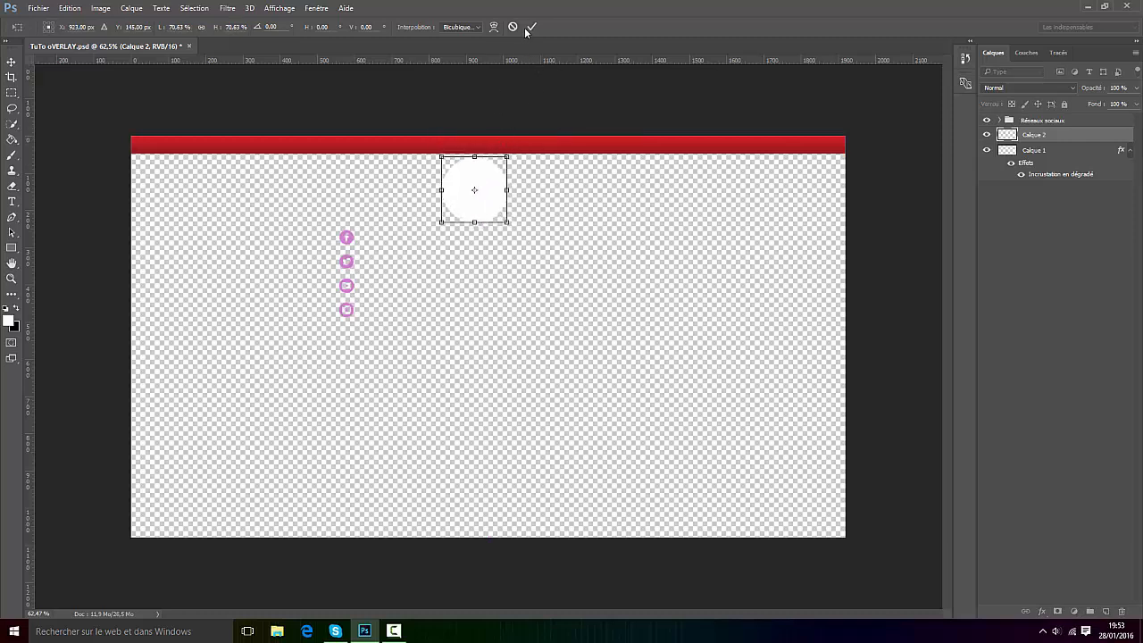
pyautogui.click(527, 31)
# Move the white circle onto the middle of the red bar so its upper part runs off the canvas
pyautogui.moveTo(484, 239); pyautogui.dragTo(503, 195)
pyautogui.scroll(3, 482, 90)
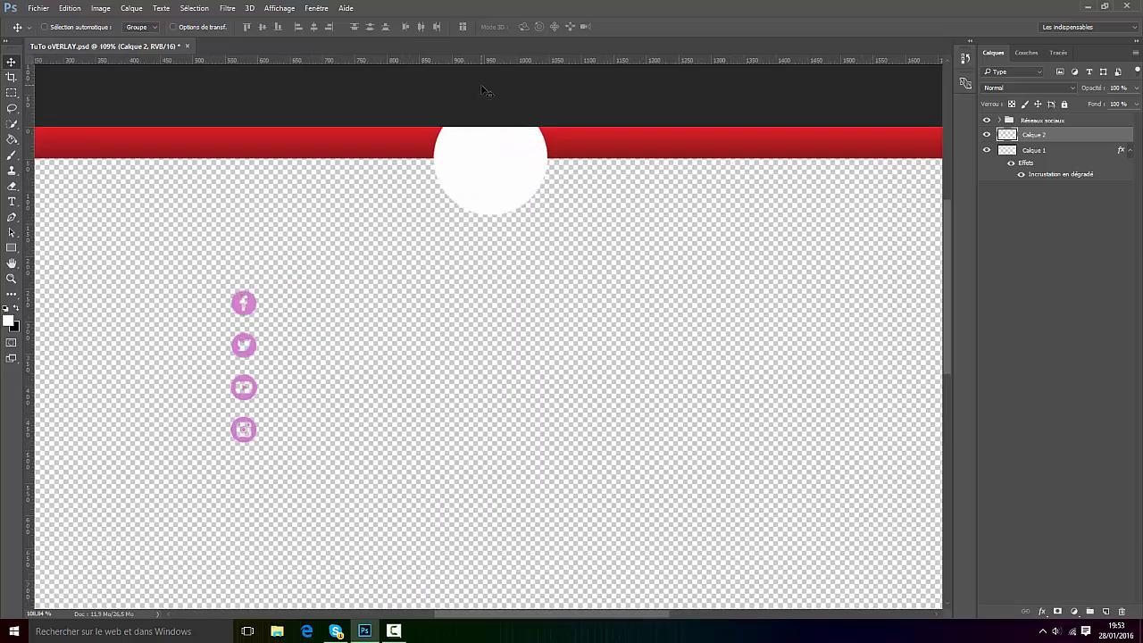
pyautogui.scroll(1, 486, 99)
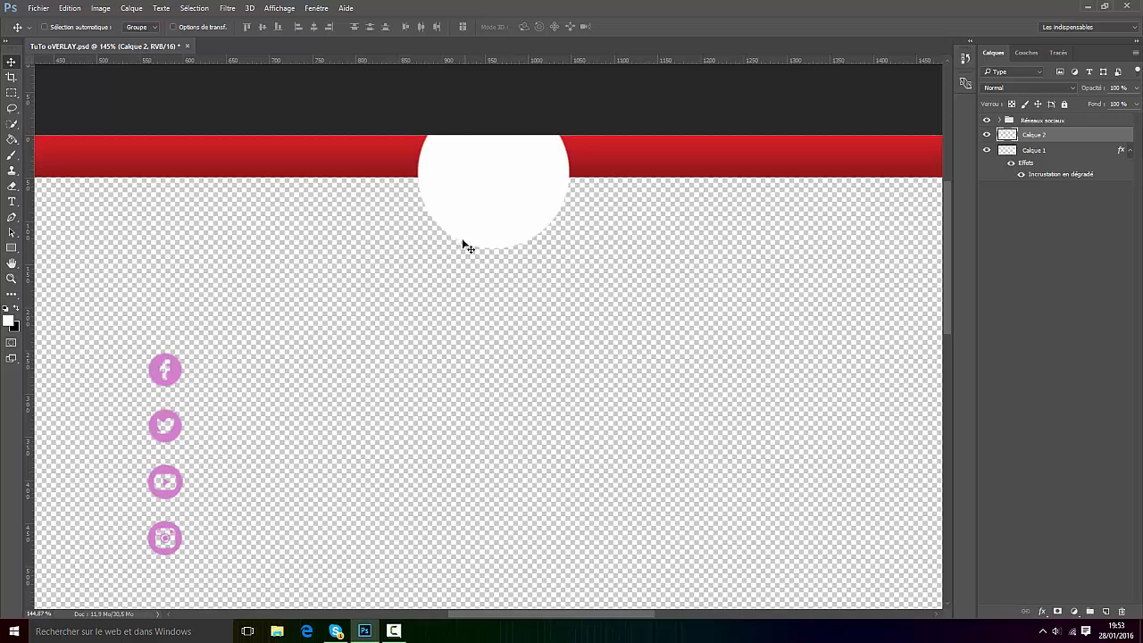
pyautogui.scroll(-3, 494, 225)
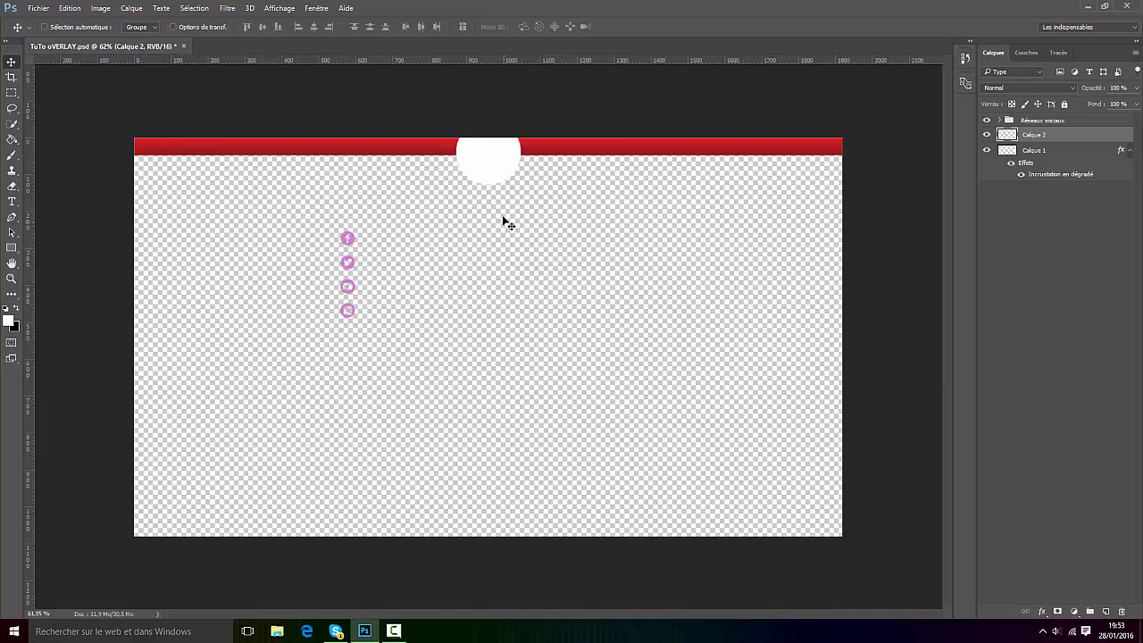
pyautogui.hotkey('ctrl', '0')
# Hide the Réseaux sociaux group and compare the overlay with and without Calque 1
pyautogui.click(986, 119)
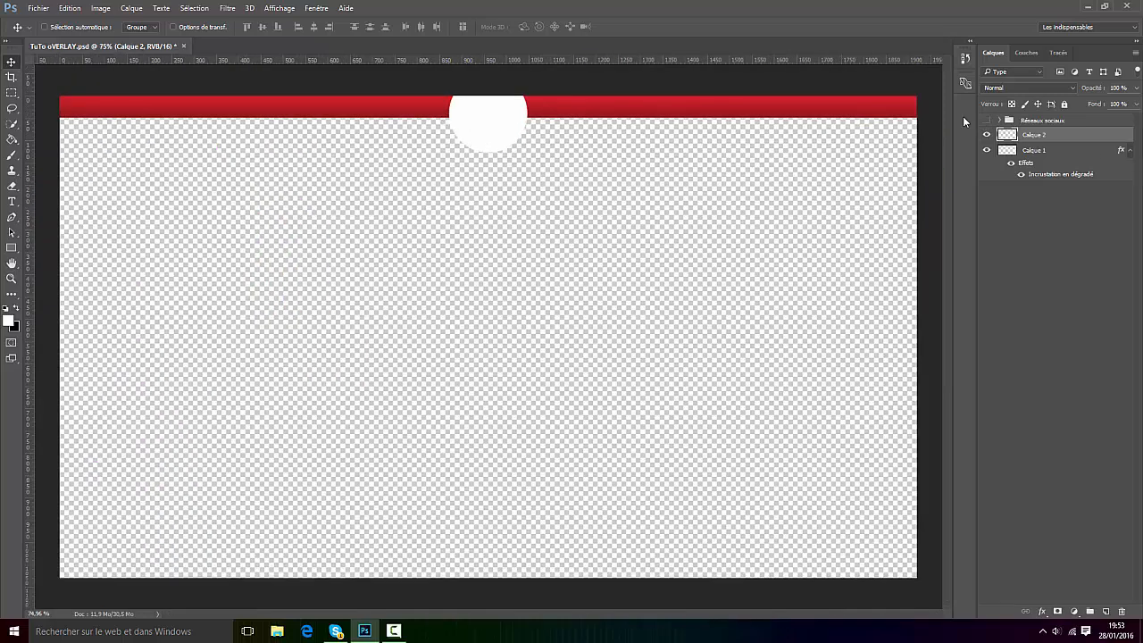
pyautogui.scroll(3, 513, 105)
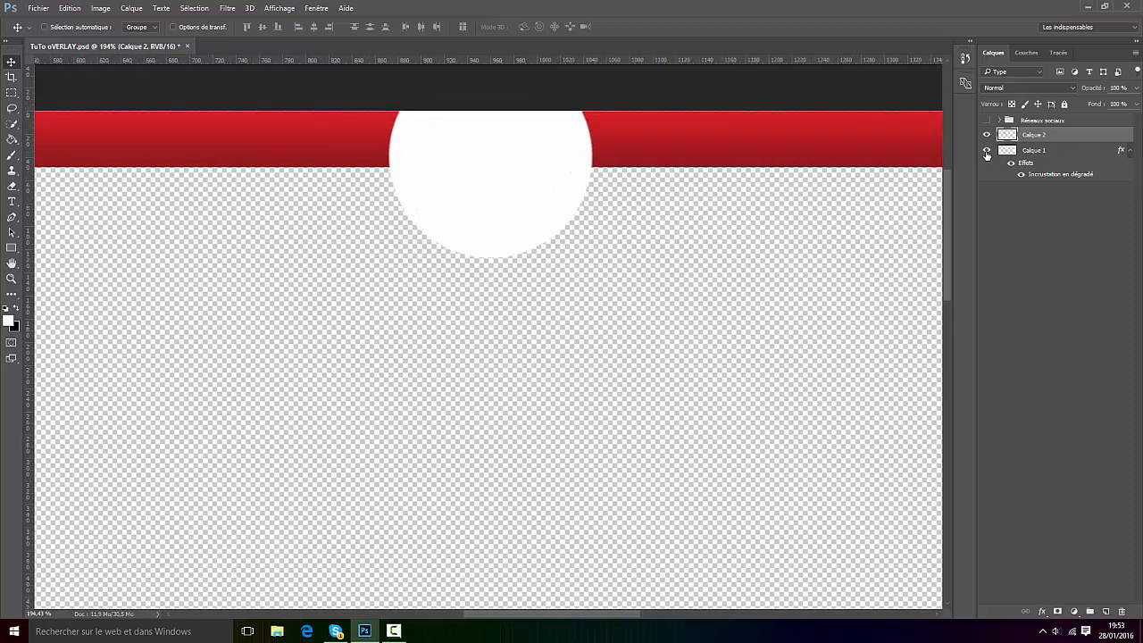
pyautogui.click(986, 151)
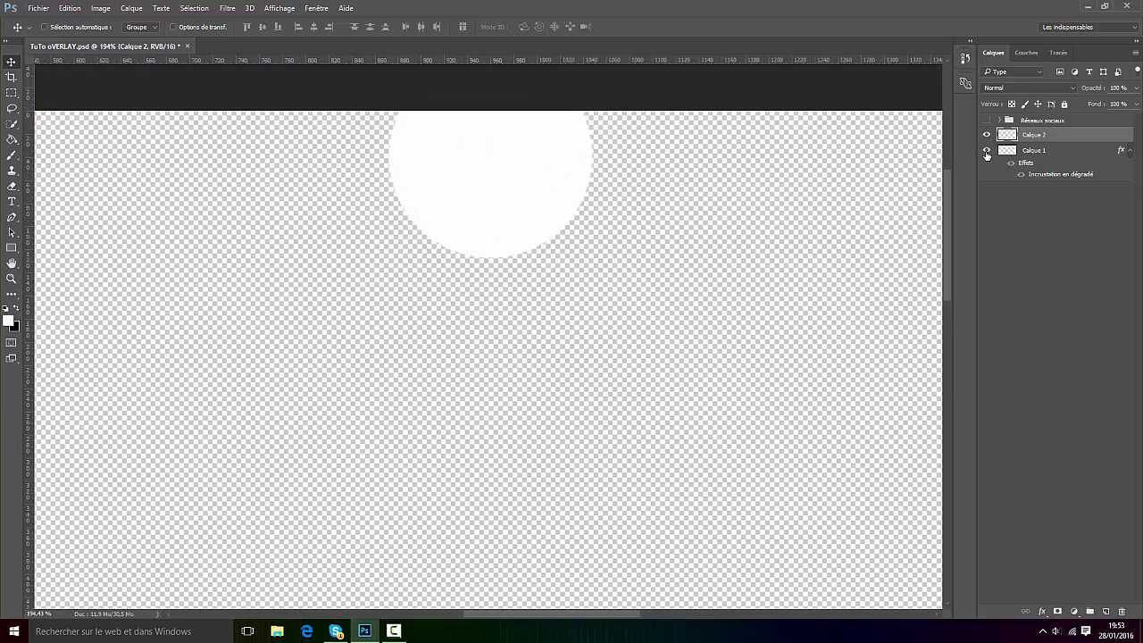
pyautogui.click(986, 152)
pyautogui.click(986, 151)
pyautogui.click(986, 152)
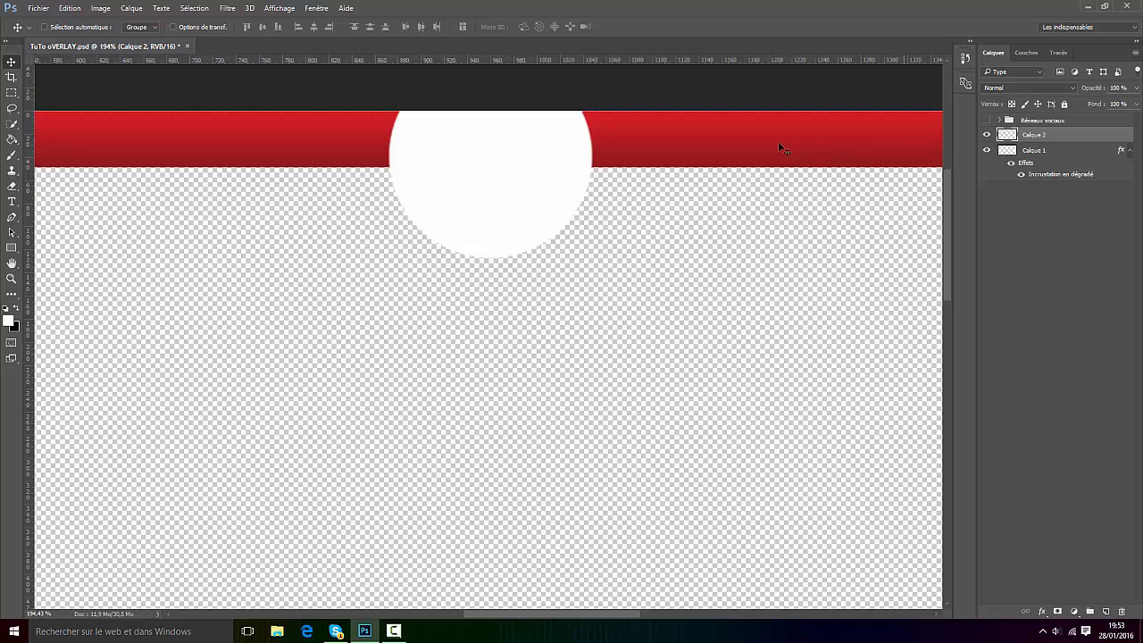
# Copy the colour code d61f26 from the lighter red stop of Calque 1's gradient overlay and close its layer style
pyautogui.doubleClick(1050, 175)
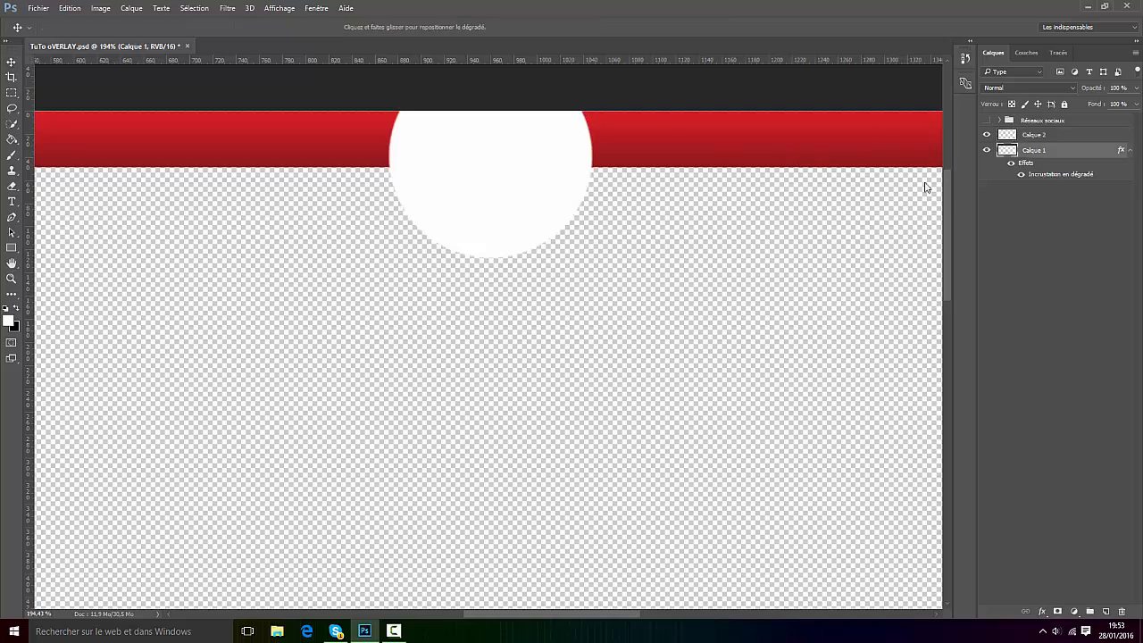
pyautogui.click(841, 327)
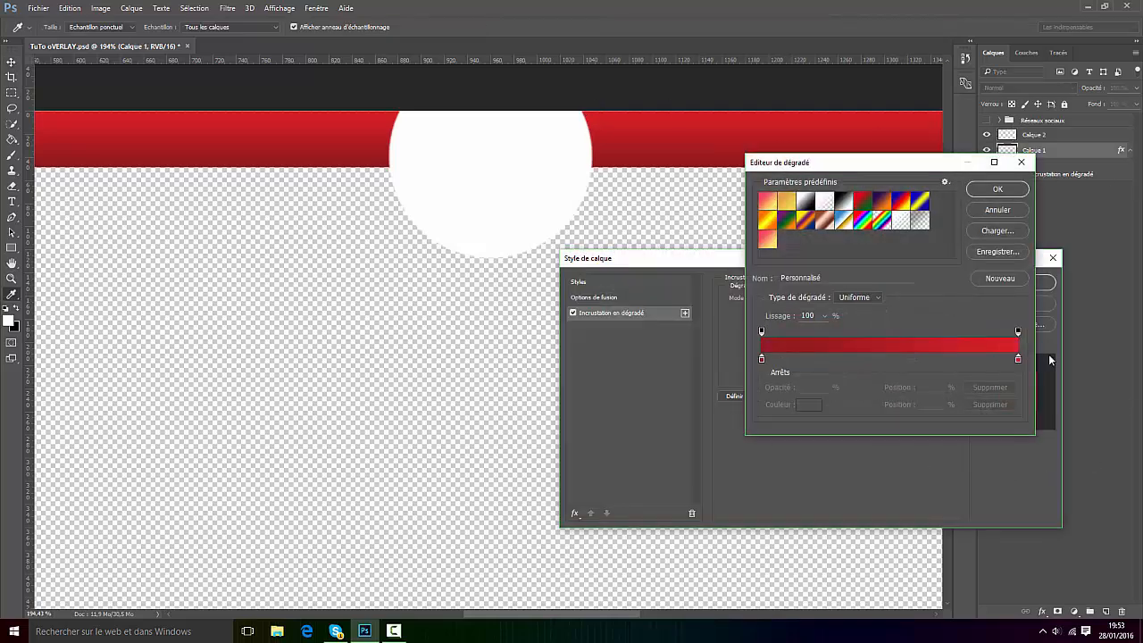
pyautogui.doubleClick(1018, 359)
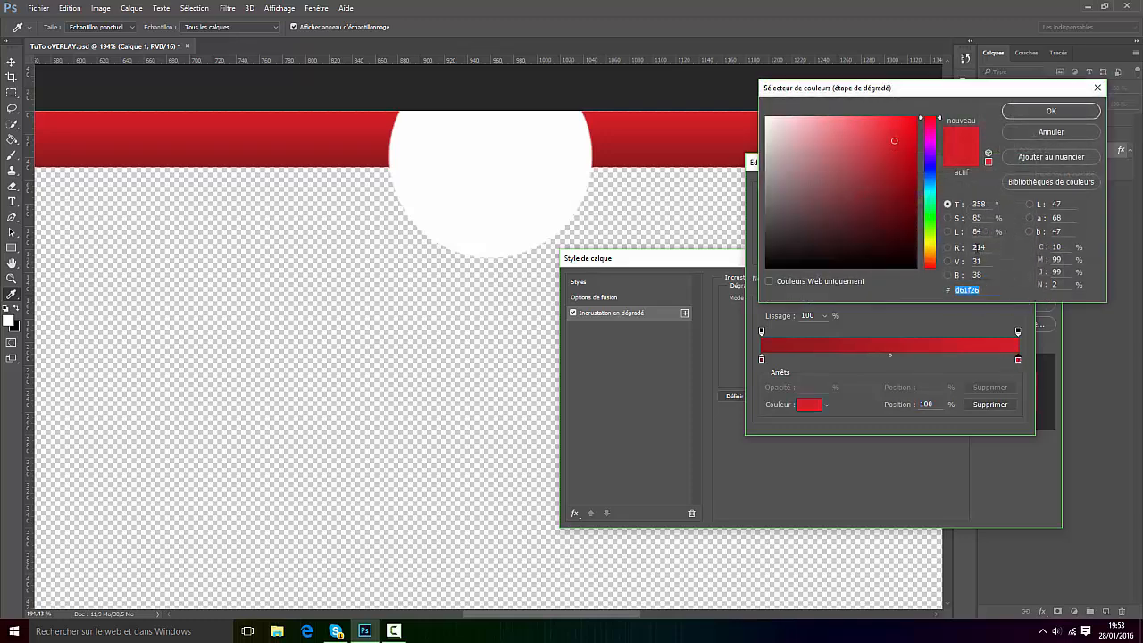
pyautogui.click(1022, 116)
pyautogui.click(998, 188)
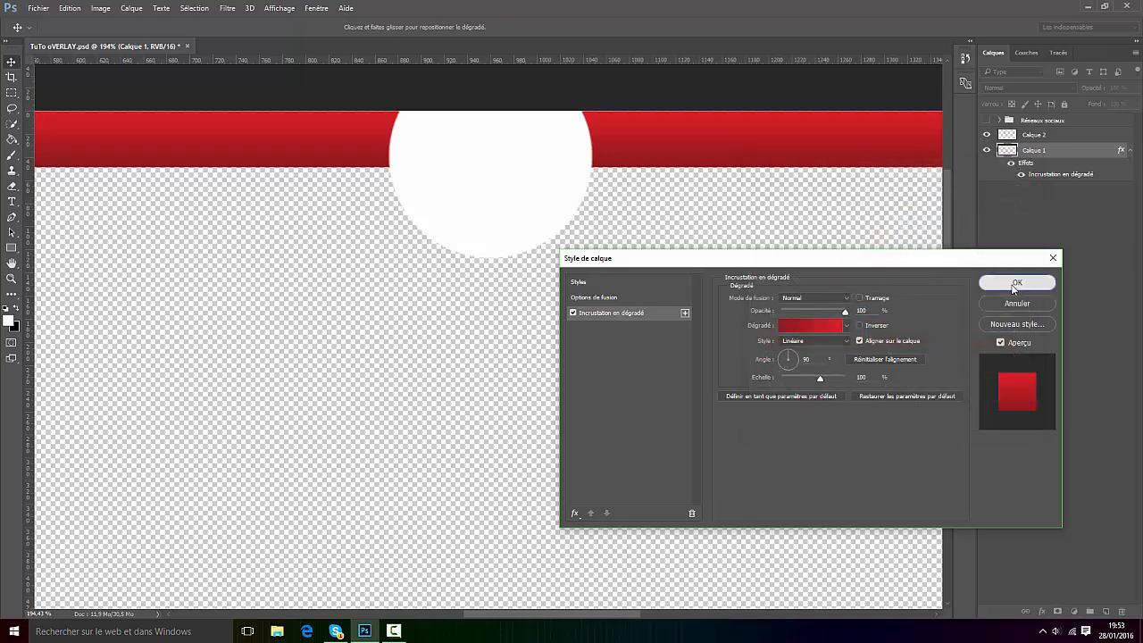
pyautogui.click(1015, 285)
# Make white the background colour and set the foreground colour to d61f26
pyautogui.click(16, 308)
pyautogui.click(9, 319)
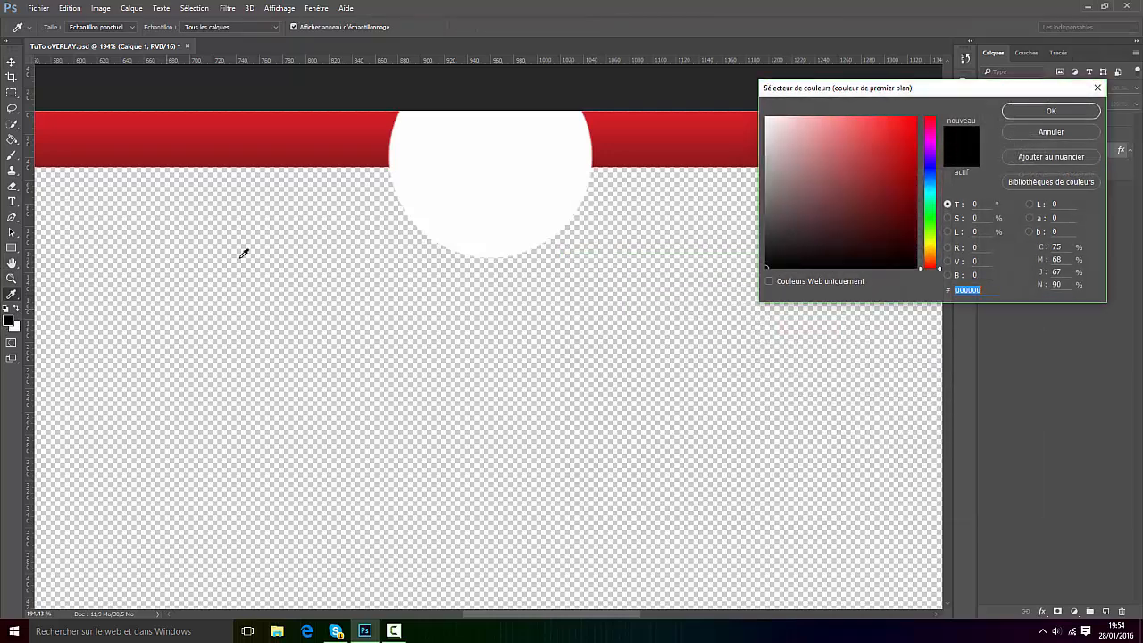
pyautogui.write('d61f26')
pyautogui.click(1050, 112)
pyautogui.press('v')
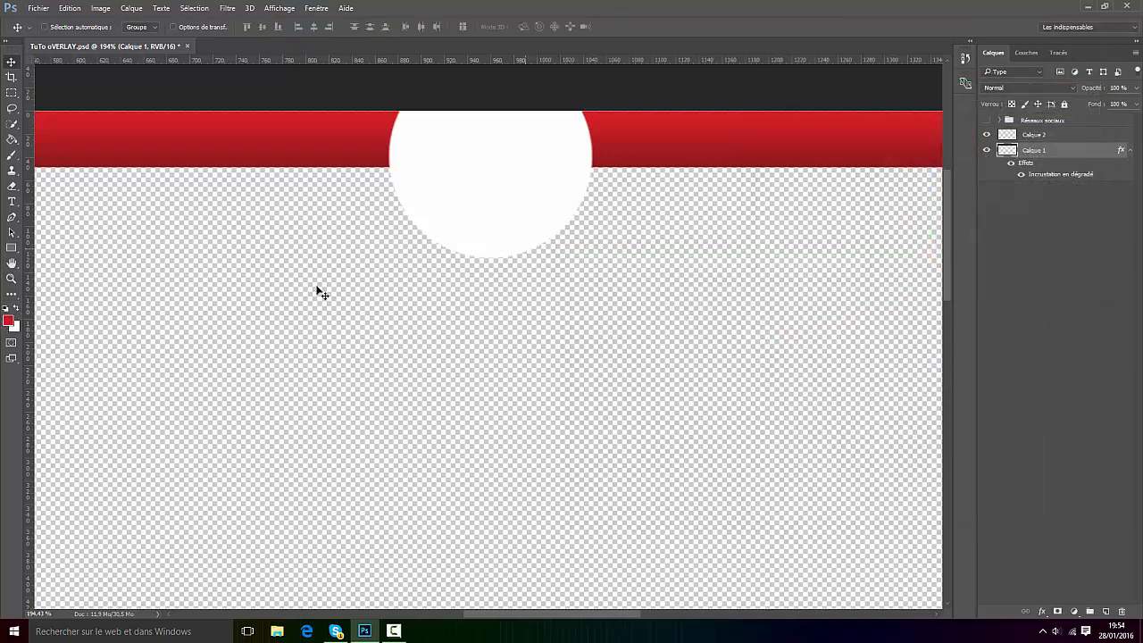
# Rasterize the layer style of Calque 1
pyautogui.scroll(-3, 566, 196)
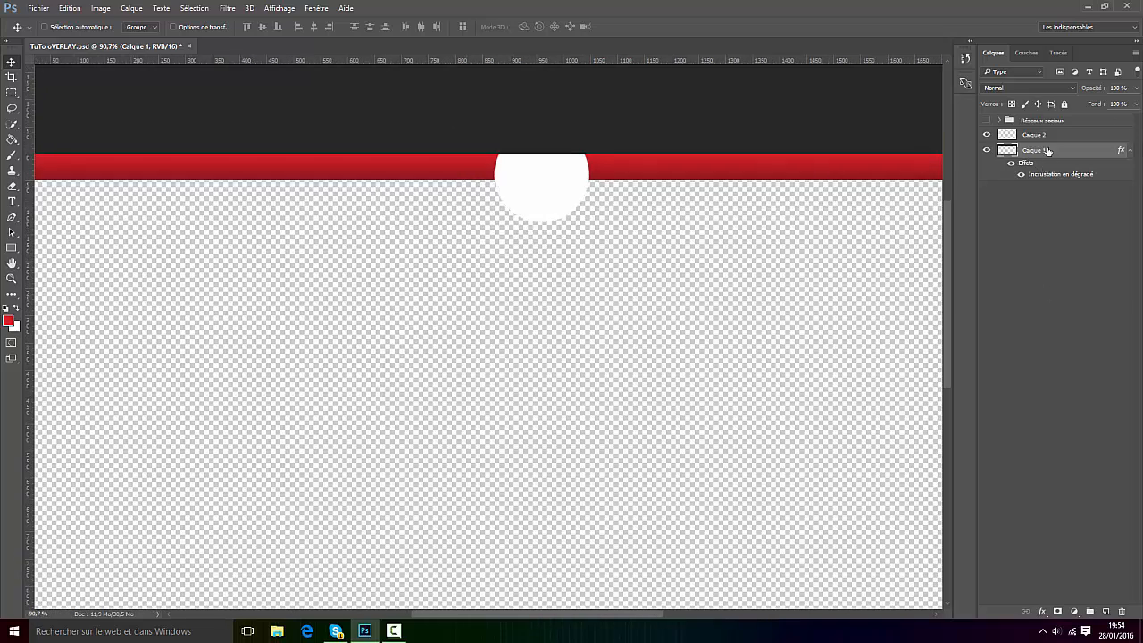
pyautogui.rightClick(1048, 151)
pyautogui.click(1000, 247)
# Add a drop shadow (Ombre portée) to the red bar on Calque 1 with a size of 11 px
pyautogui.rightClick(1036, 151)
pyautogui.click(866, 85)
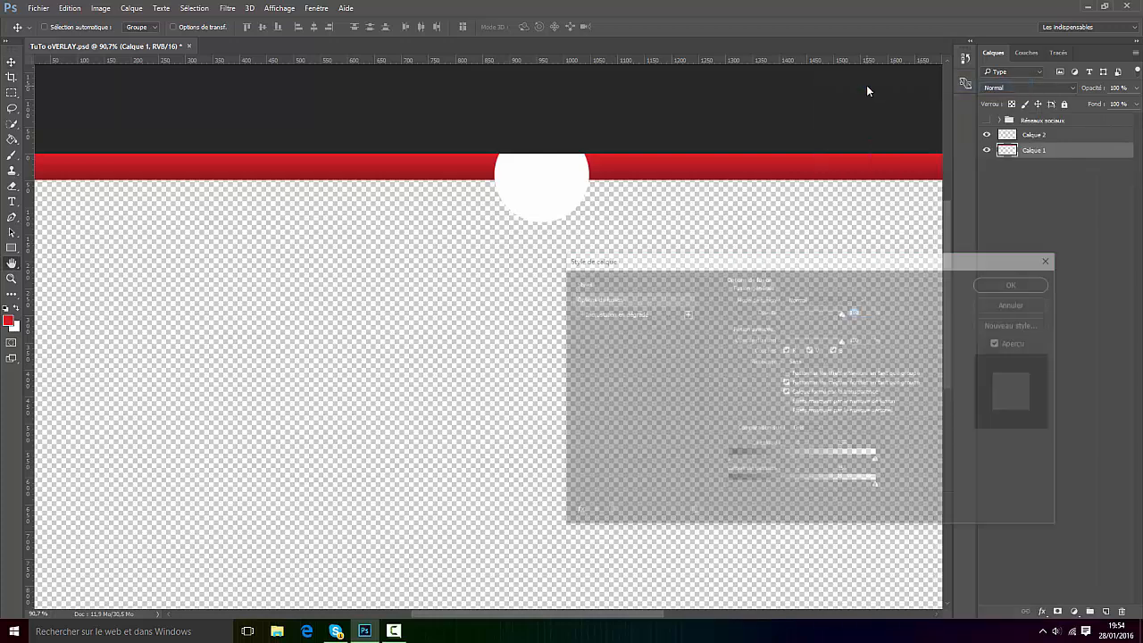
pyautogui.click(573, 515)
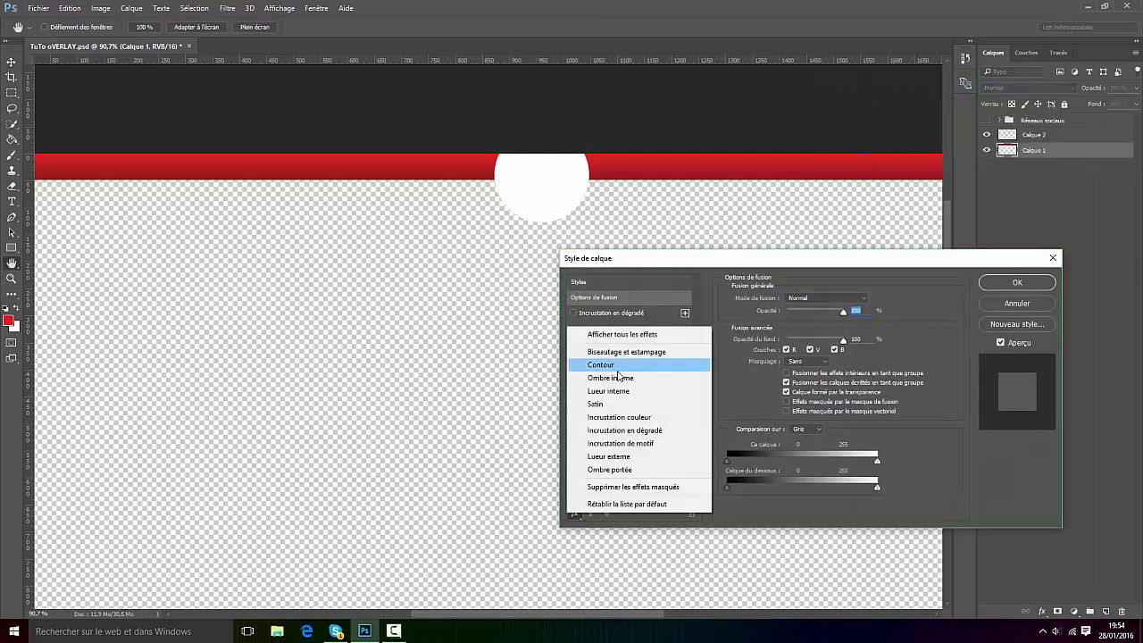
pyautogui.click(609, 467)
pyautogui.scroll(2, 654, 194)
pyautogui.scroll(5, 654, 194)
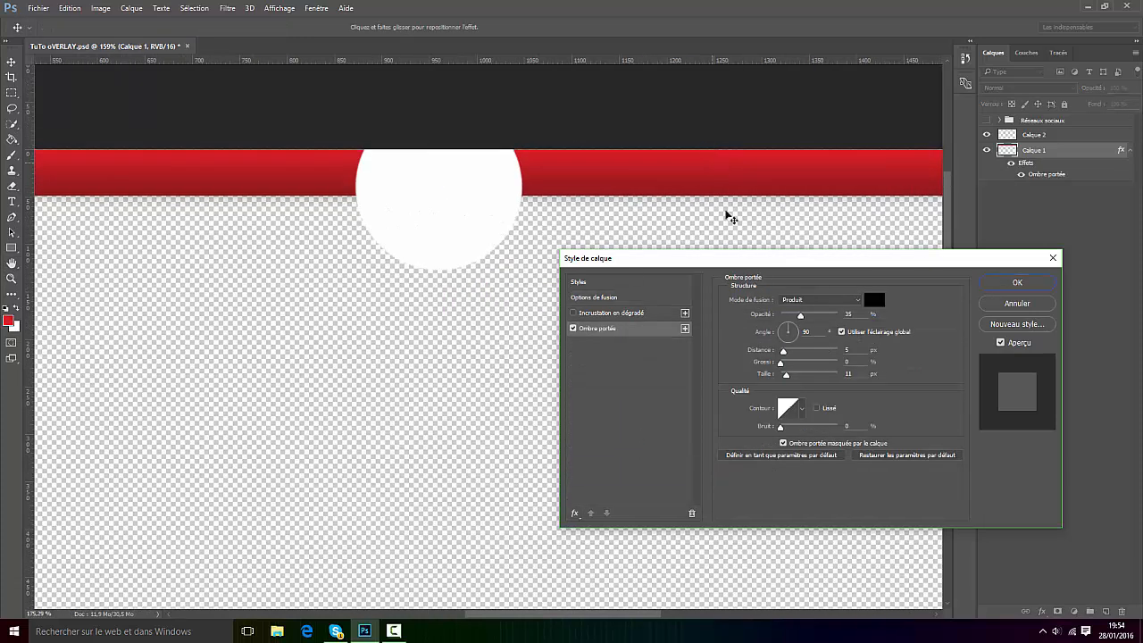
pyautogui.moveTo(801, 260); pyautogui.dragTo(818, 350)
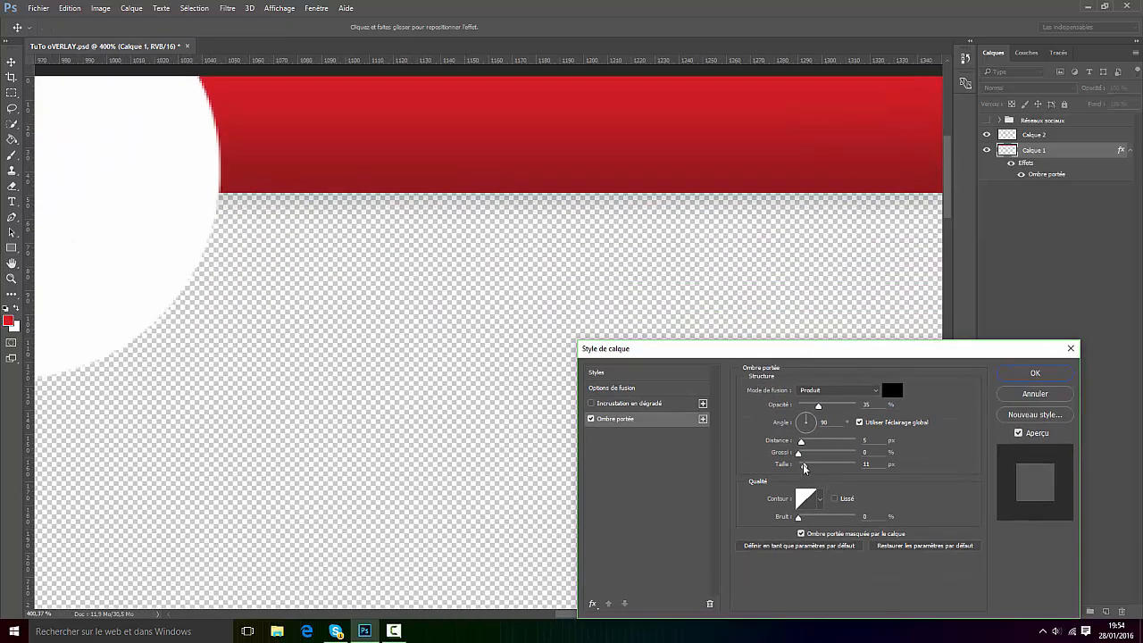
pyautogui.moveTo(804, 465); pyautogui.dragTo(802, 470)
pyautogui.write('11')
# Set the red bar's drop shadow opacity to 60 % and apply the layer style
pyautogui.moveTo(818, 406); pyautogui.dragTo(843, 408)
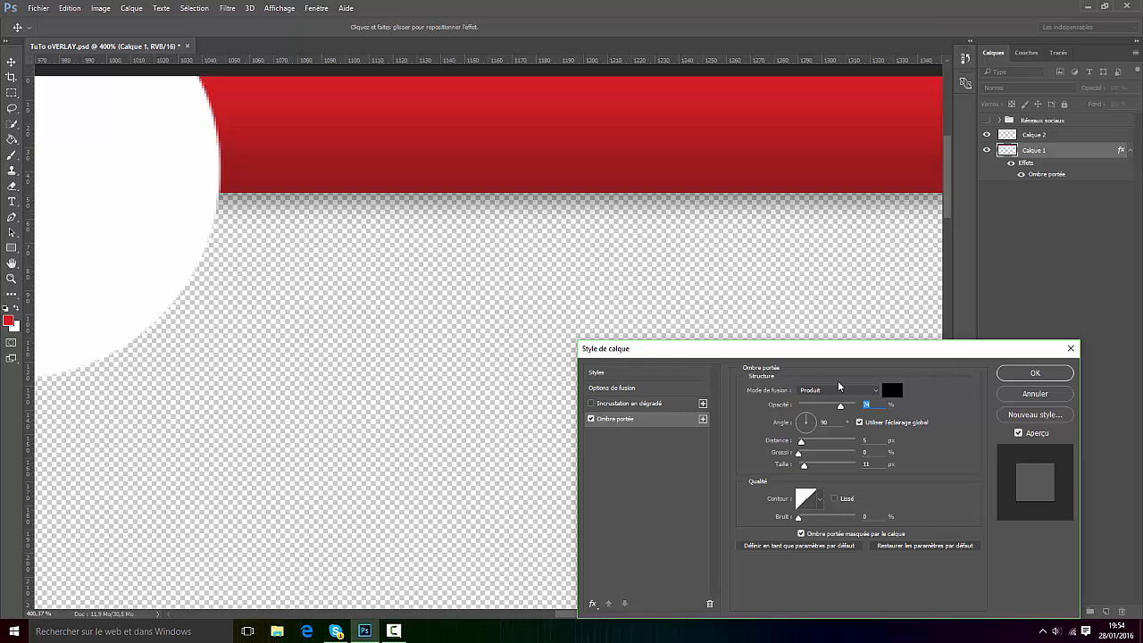
pyautogui.write('70')
pyautogui.doubleClick(869, 402)
pyautogui.write('60')
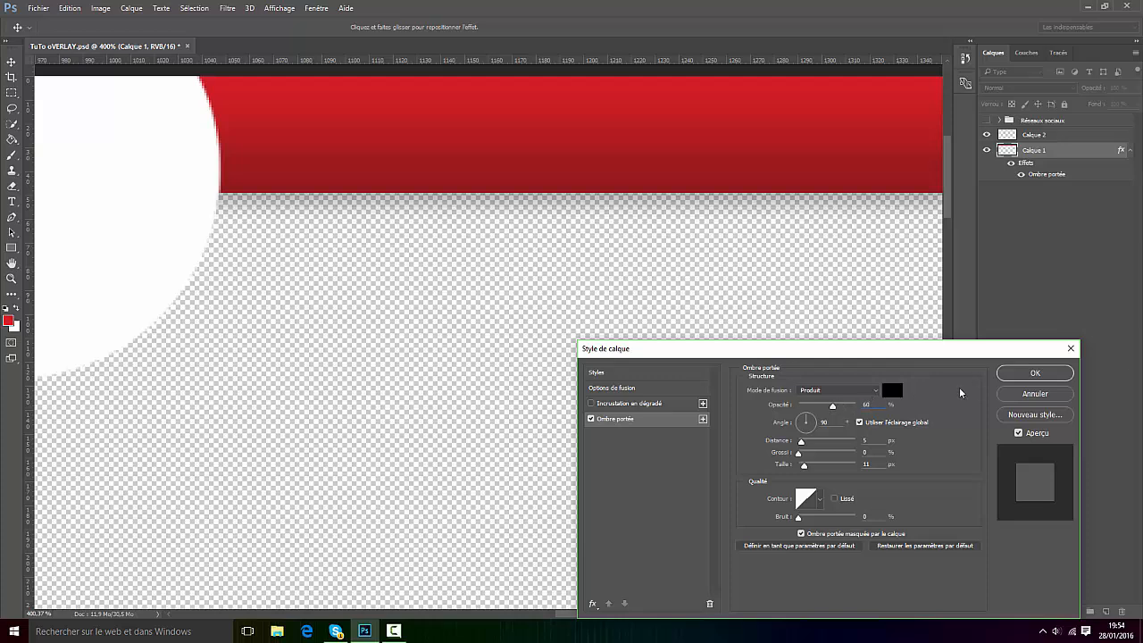
pyautogui.click(1035, 373)
# Duplicate the white circle layer Calque 2
pyautogui.scroll(-5, 542, 292)
pyautogui.scroll(-5, 543, 278)
pyautogui.scroll(5, 492, 155)
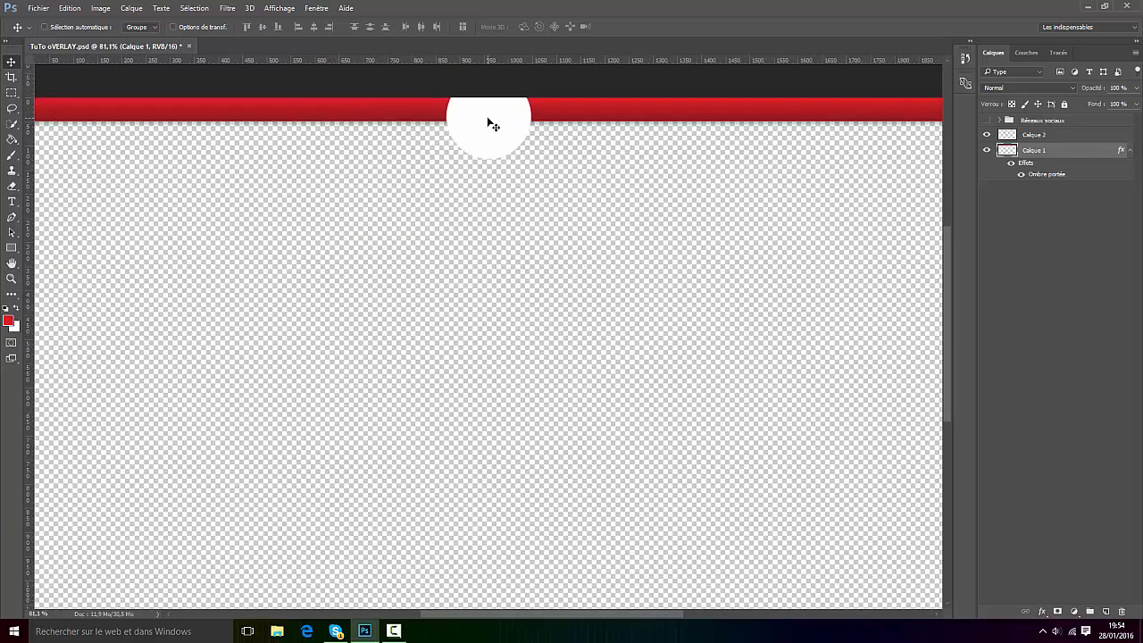
pyautogui.scroll(3, 474, 145)
pyautogui.scroll(-4, 393, 138)
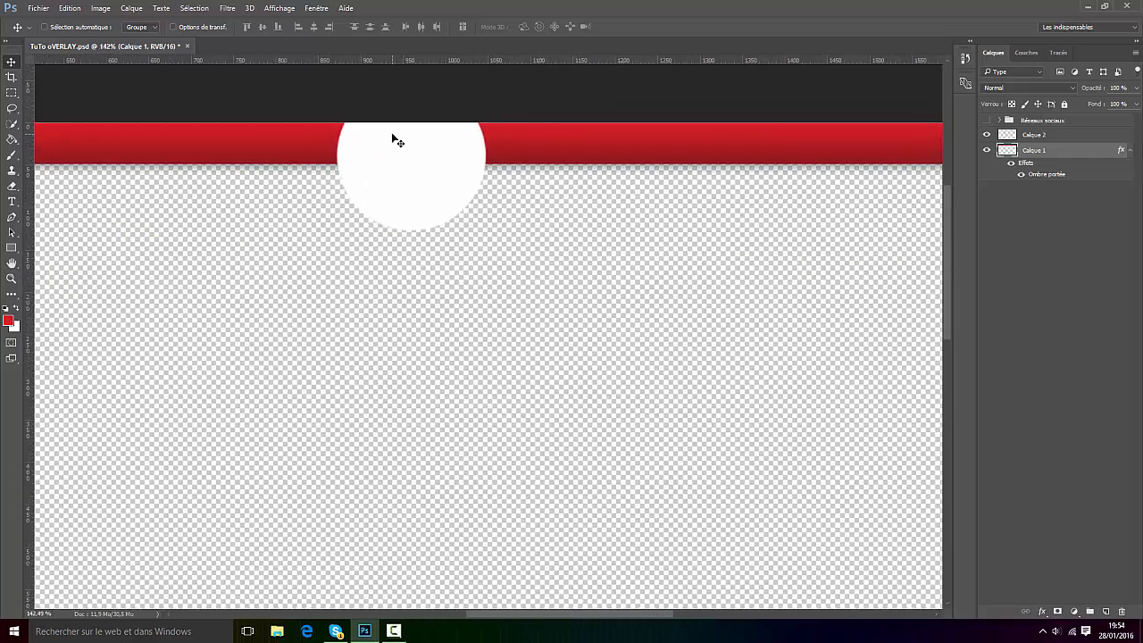
pyautogui.scroll(3, 325, 145)
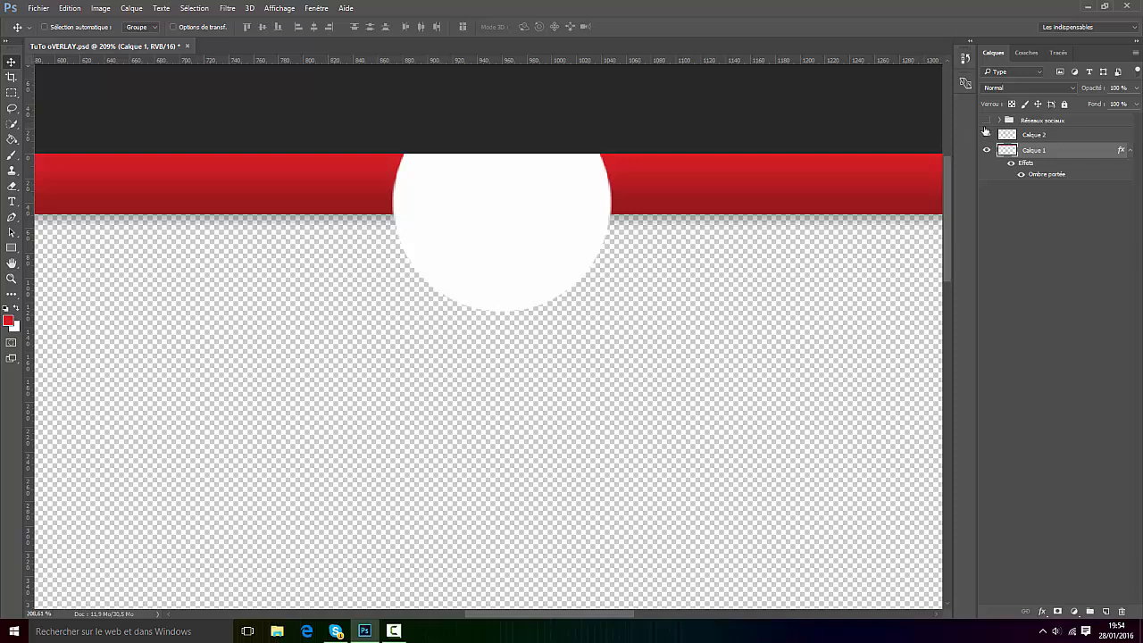
pyautogui.click(986, 132)
pyautogui.click(1040, 133)
pyautogui.hotkey('ctrl', 'j')
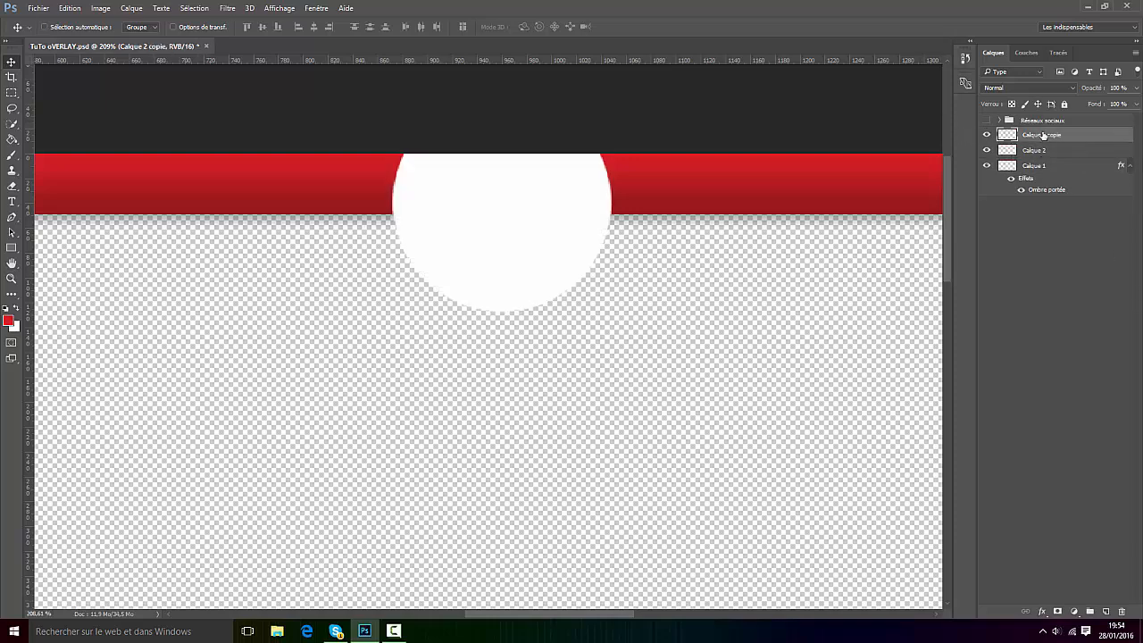
# Open the preset styles of the layer style settings for Calque 2 copie
pyautogui.rightClick(1043, 135)
pyautogui.click(871, 82)
pyautogui.click(645, 369)
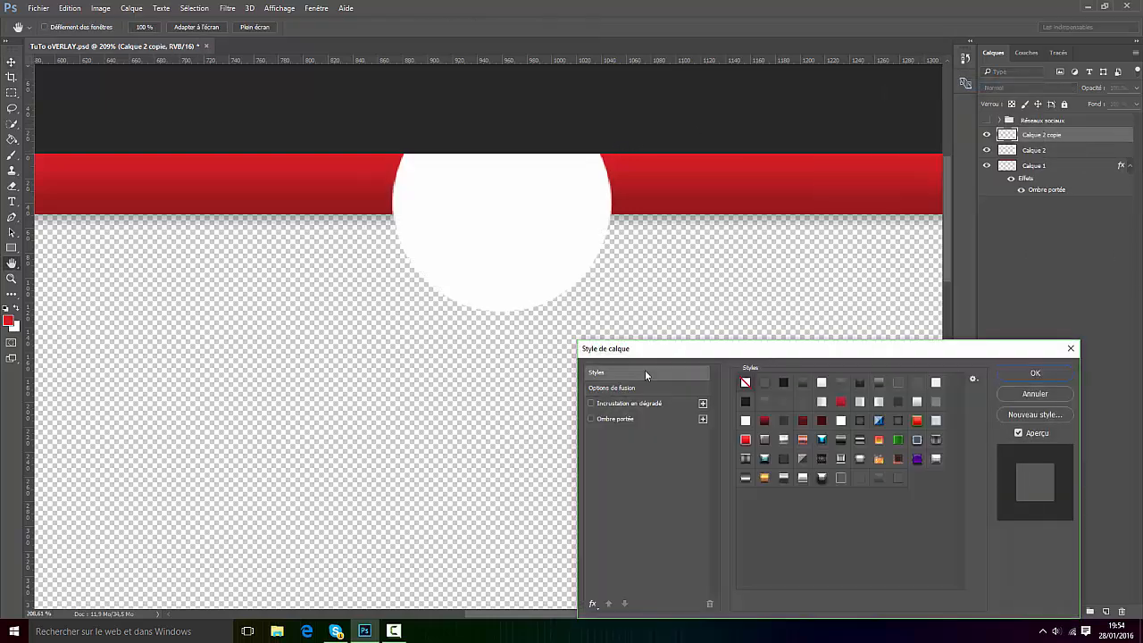
# Try out various preset styles on the white circle of Calque 2 copie, ending with no style
pyautogui.click(860, 382)
pyautogui.click(822, 382)
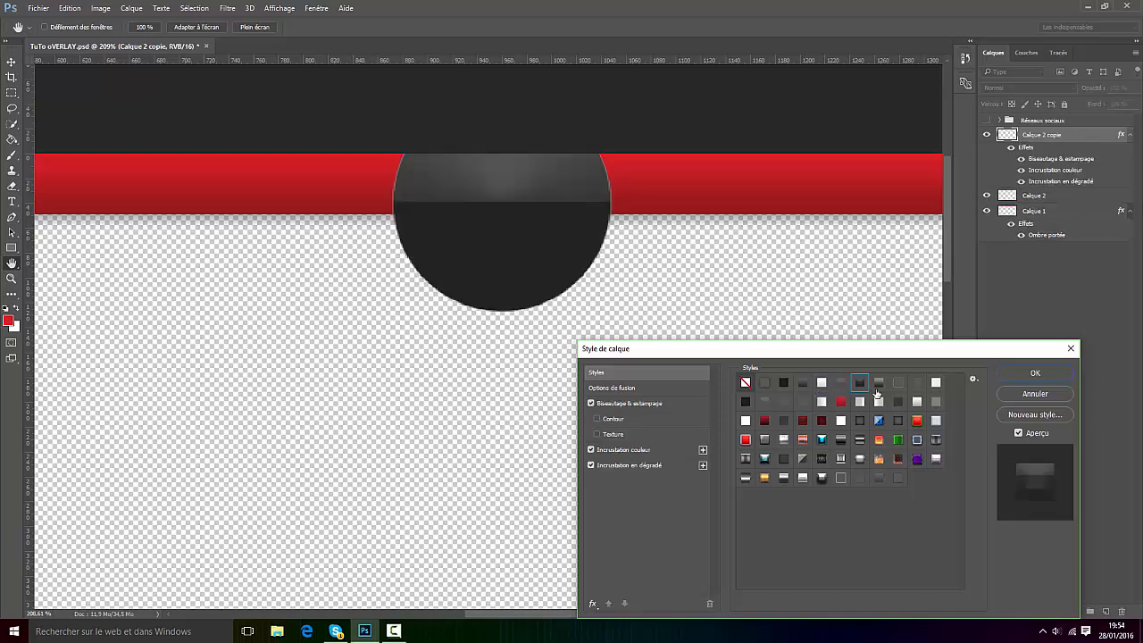
pyautogui.click(897, 382)
pyautogui.click(935, 384)
pyautogui.click(917, 384)
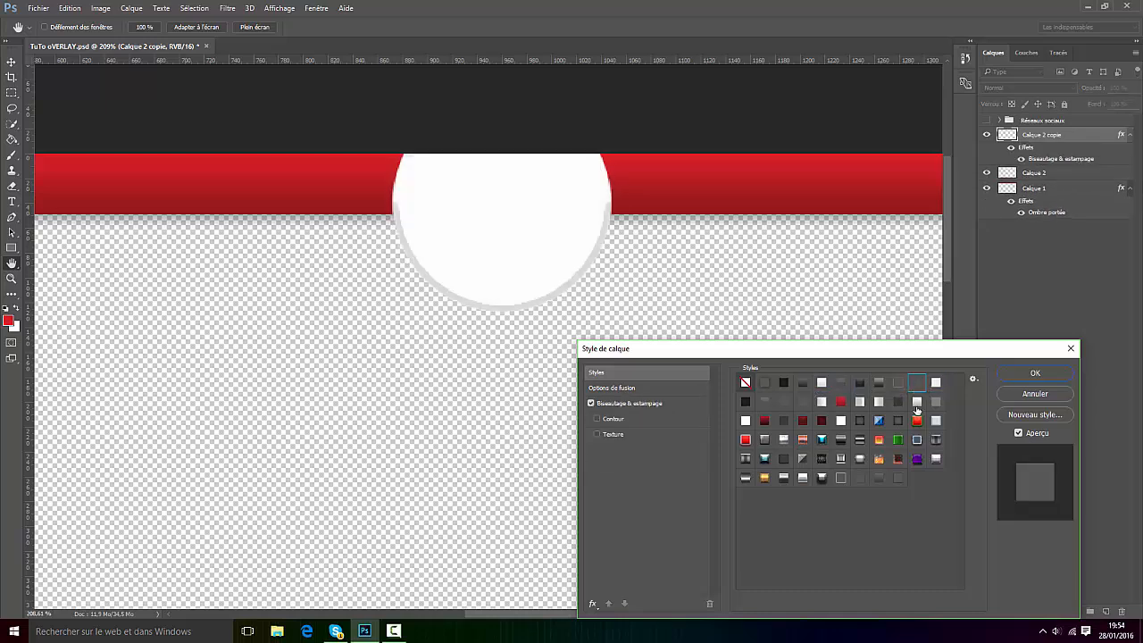
pyautogui.click(917, 402)
pyautogui.click(878, 403)
pyautogui.click(840, 402)
pyautogui.click(840, 420)
pyautogui.click(764, 420)
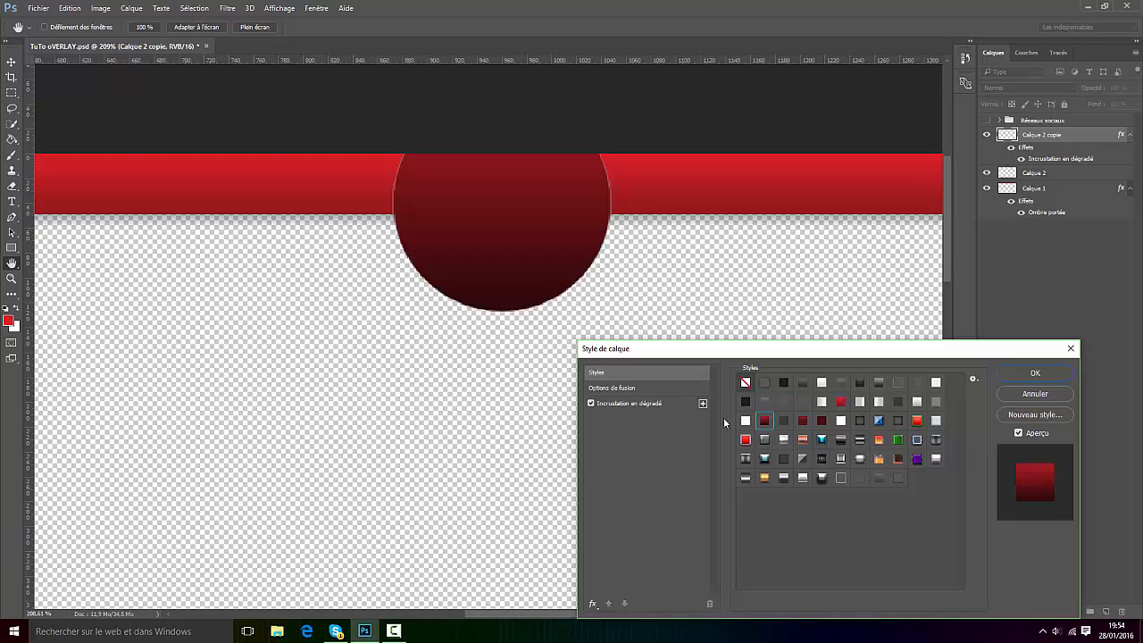
pyautogui.click(744, 420)
pyautogui.click(744, 402)
pyautogui.click(783, 403)
pyautogui.click(820, 403)
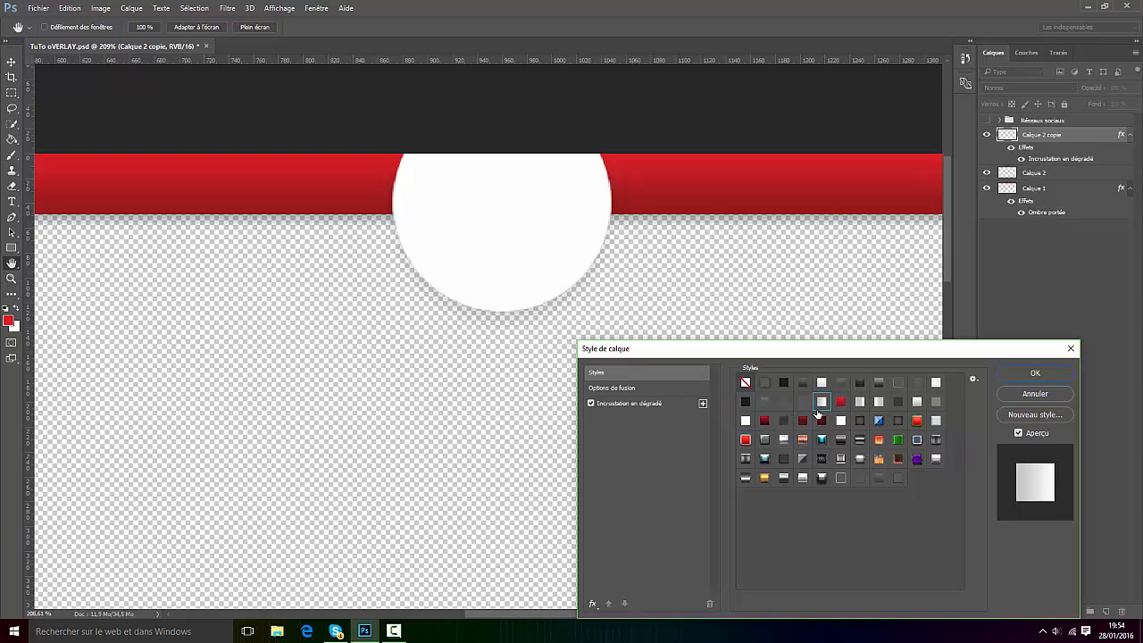
pyautogui.click(783, 439)
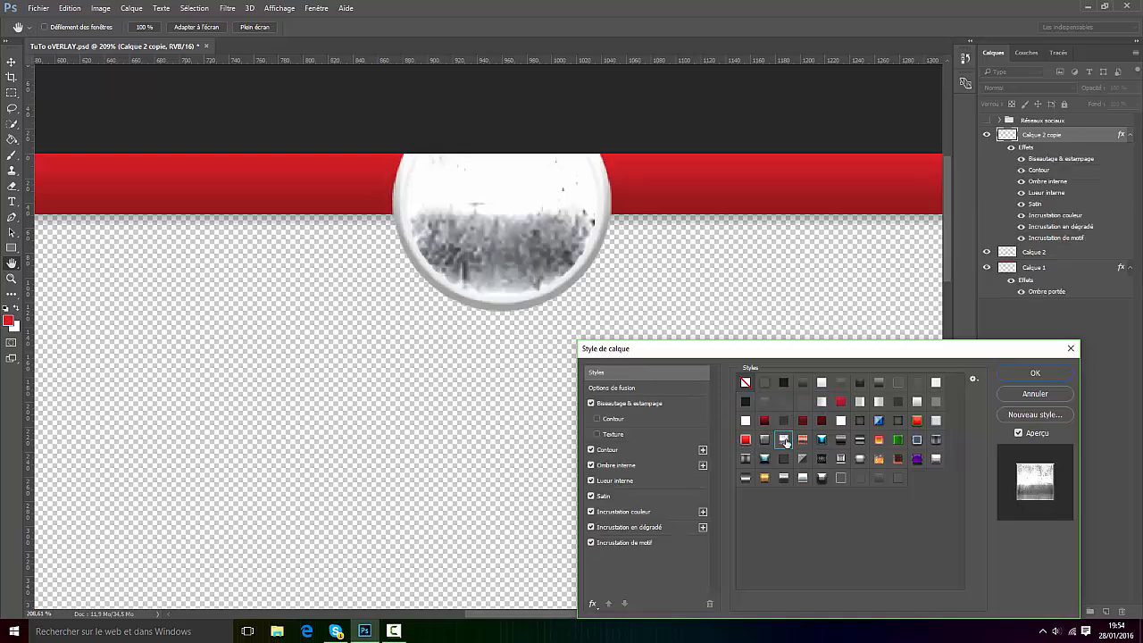
pyautogui.click(858, 420)
pyautogui.click(822, 421)
pyautogui.click(840, 402)
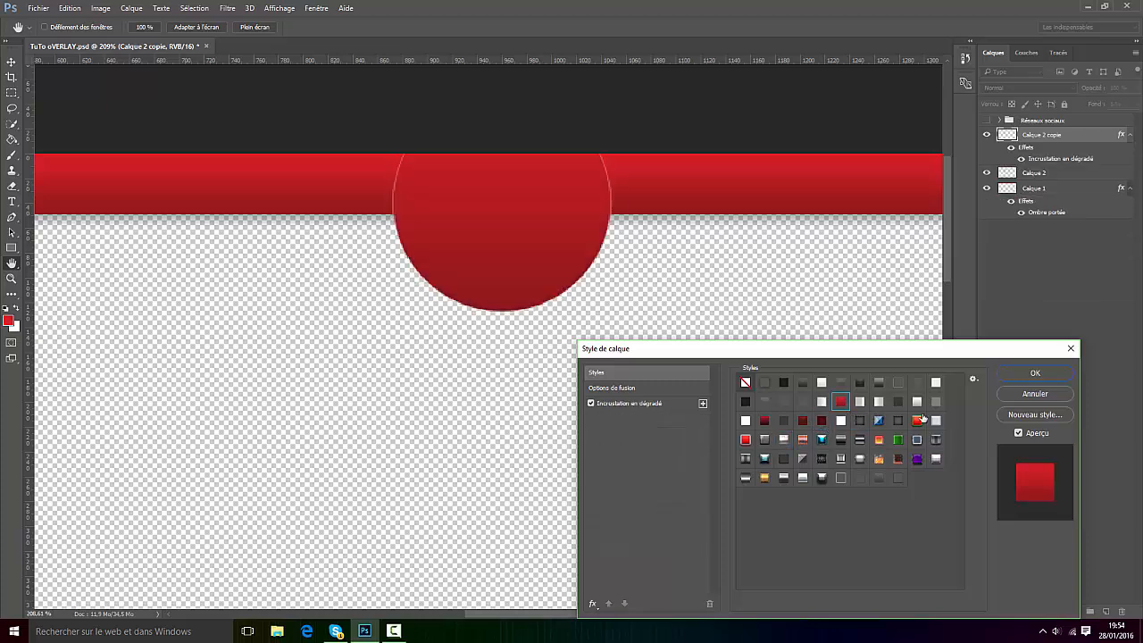
pyautogui.click(917, 420)
pyautogui.click(936, 402)
pyautogui.click(936, 385)
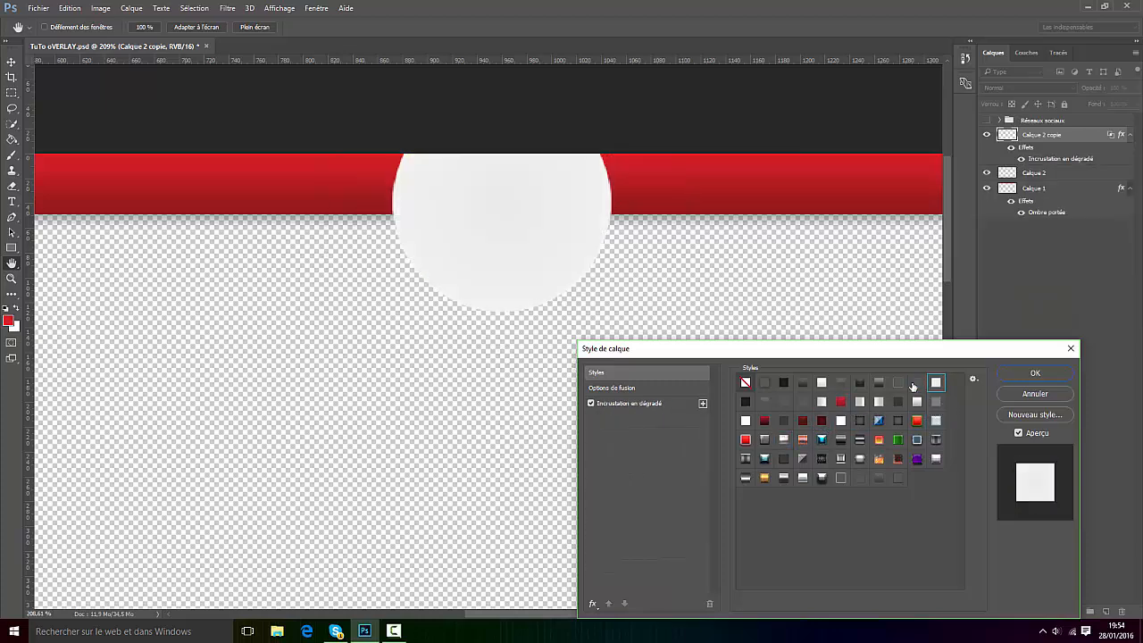
pyautogui.click(915, 385)
pyautogui.click(896, 383)
pyautogui.click(860, 382)
pyautogui.click(840, 382)
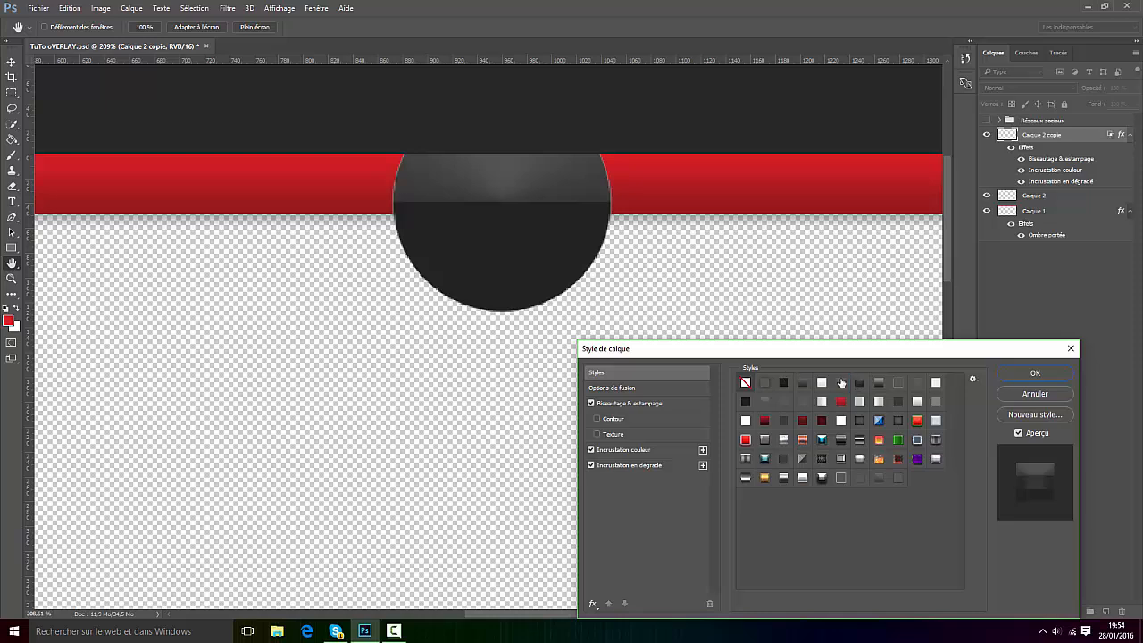
pyautogui.click(822, 382)
pyautogui.click(785, 382)
pyautogui.click(805, 382)
pyautogui.click(820, 382)
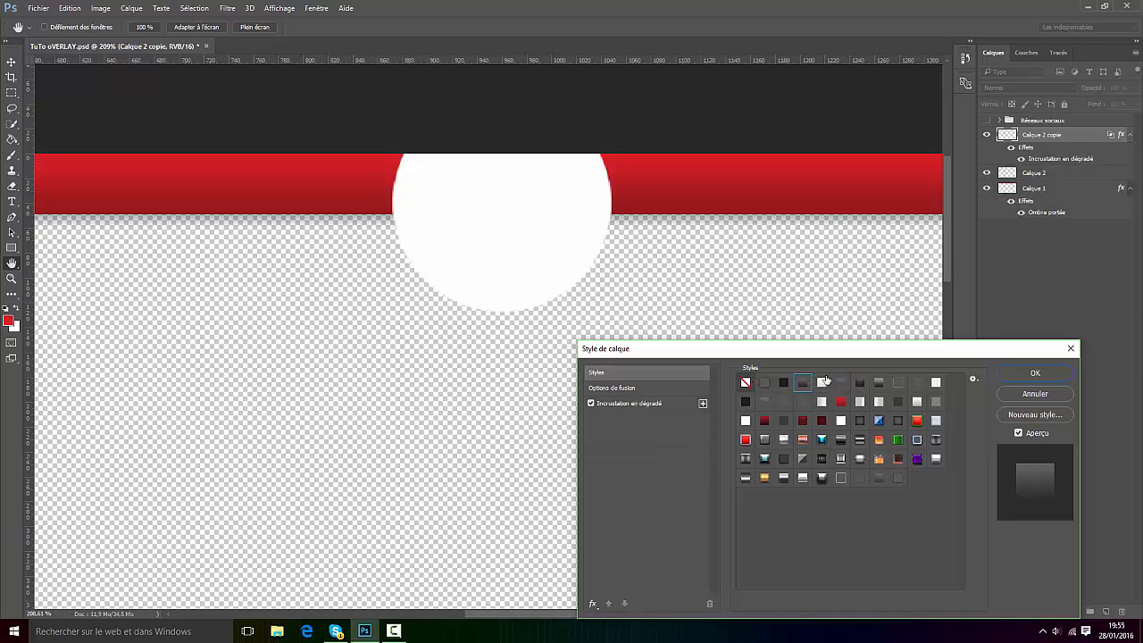
pyautogui.click(800, 382)
pyautogui.click(782, 382)
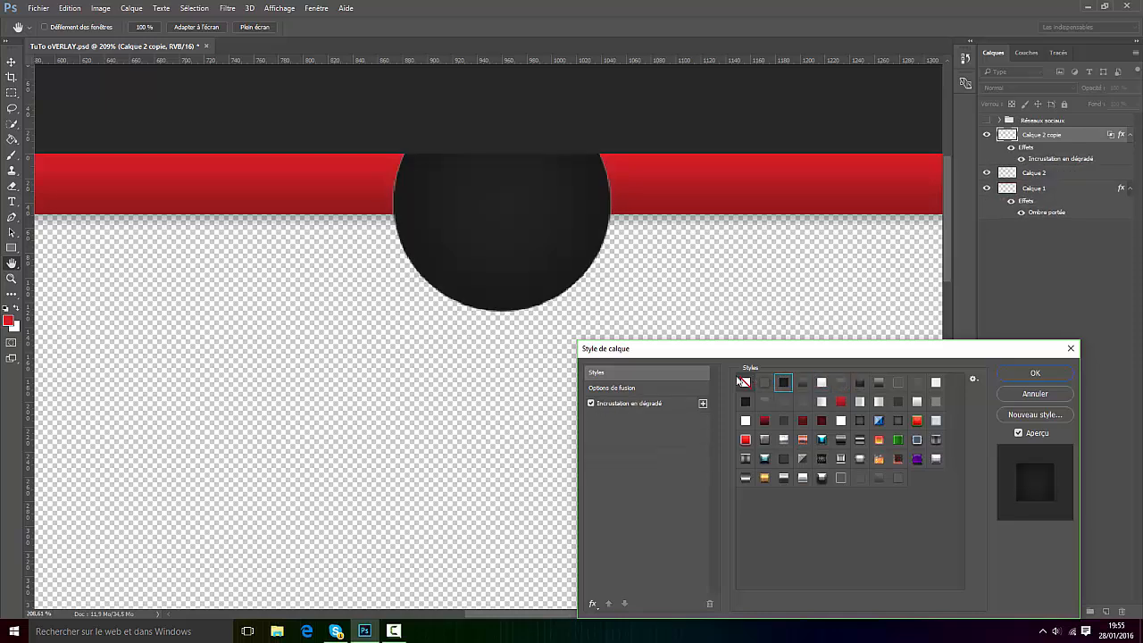
pyautogui.click(762, 382)
pyautogui.click(764, 420)
pyautogui.click(803, 458)
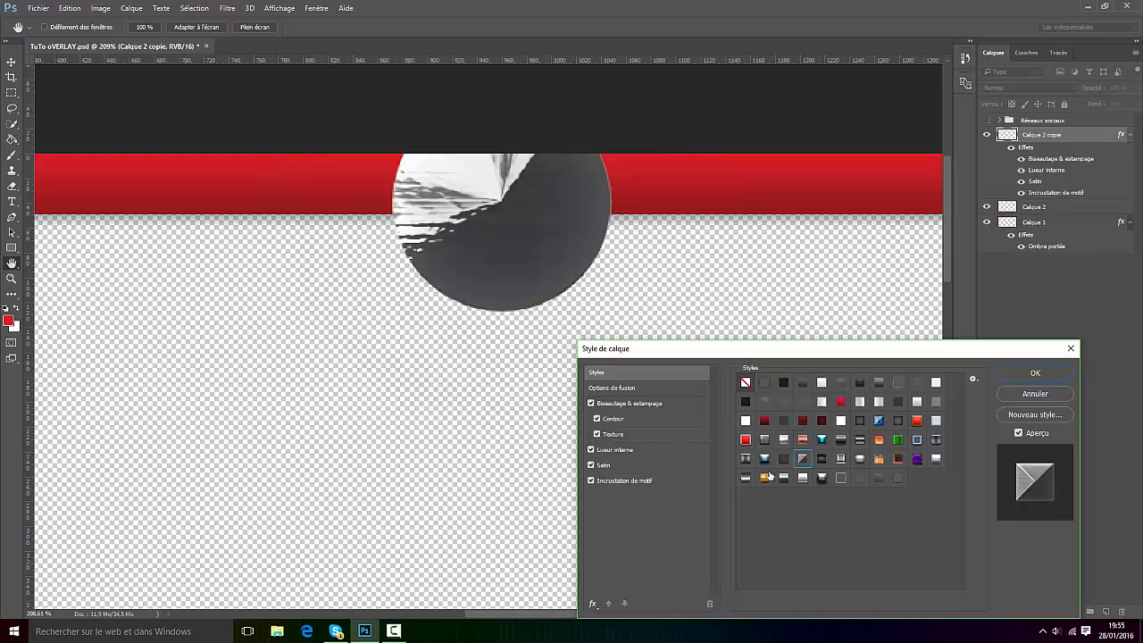
pyautogui.click(764, 477)
pyautogui.click(853, 483)
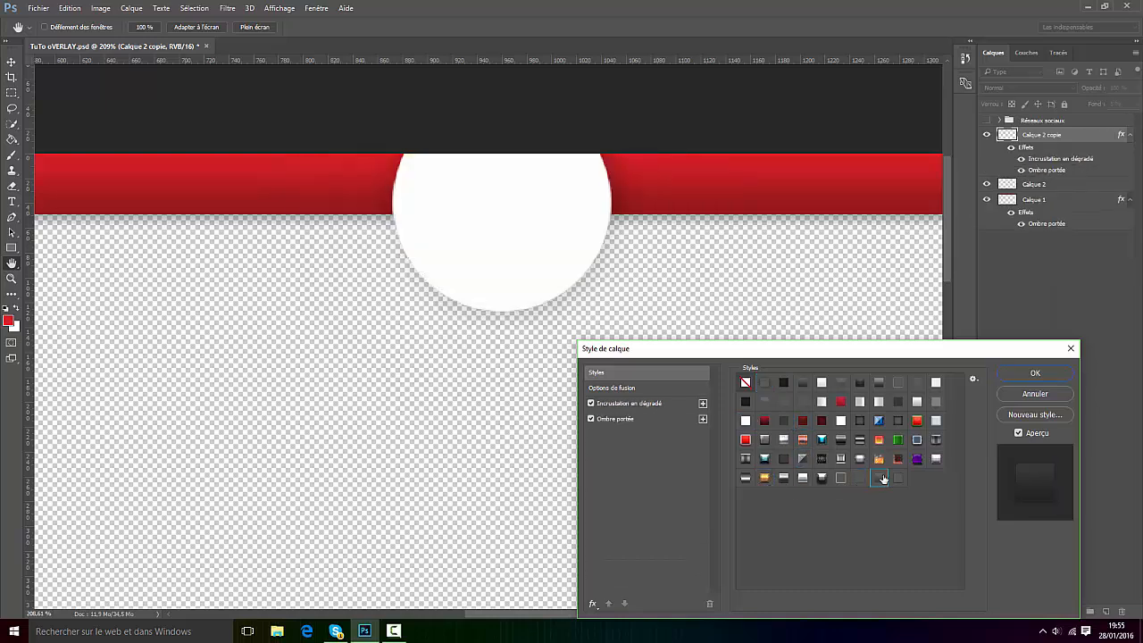
pyautogui.click(901, 459)
pyautogui.click(905, 459)
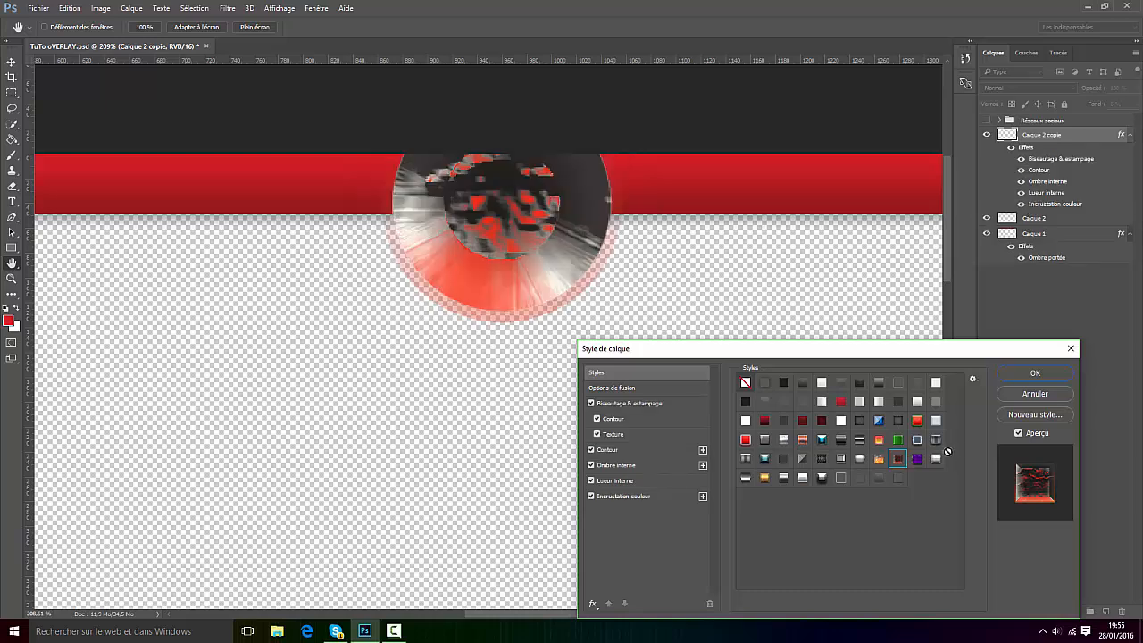
pyautogui.click(935, 458)
pyautogui.click(935, 421)
pyautogui.click(859, 401)
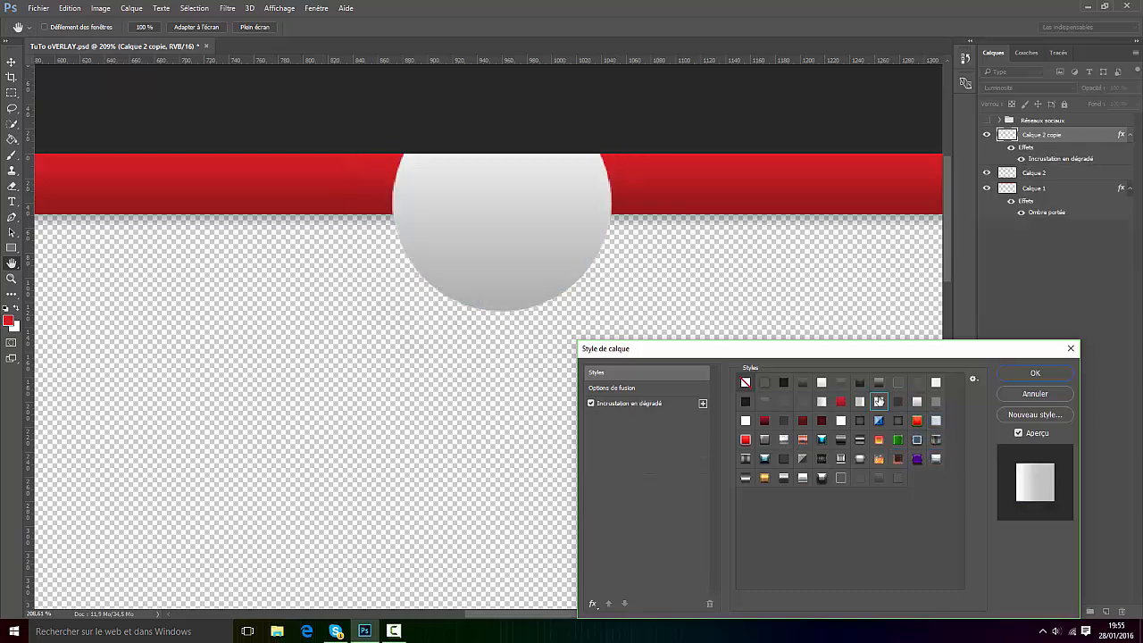
pyautogui.click(783, 383)
pyautogui.click(765, 401)
pyautogui.click(746, 401)
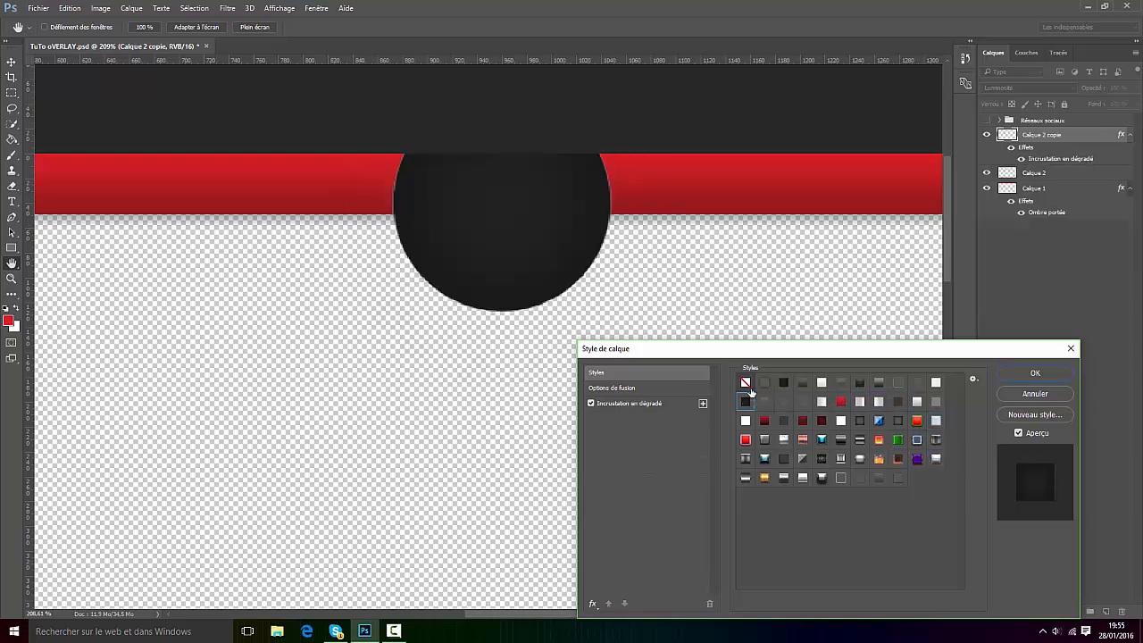
pyautogui.click(745, 383)
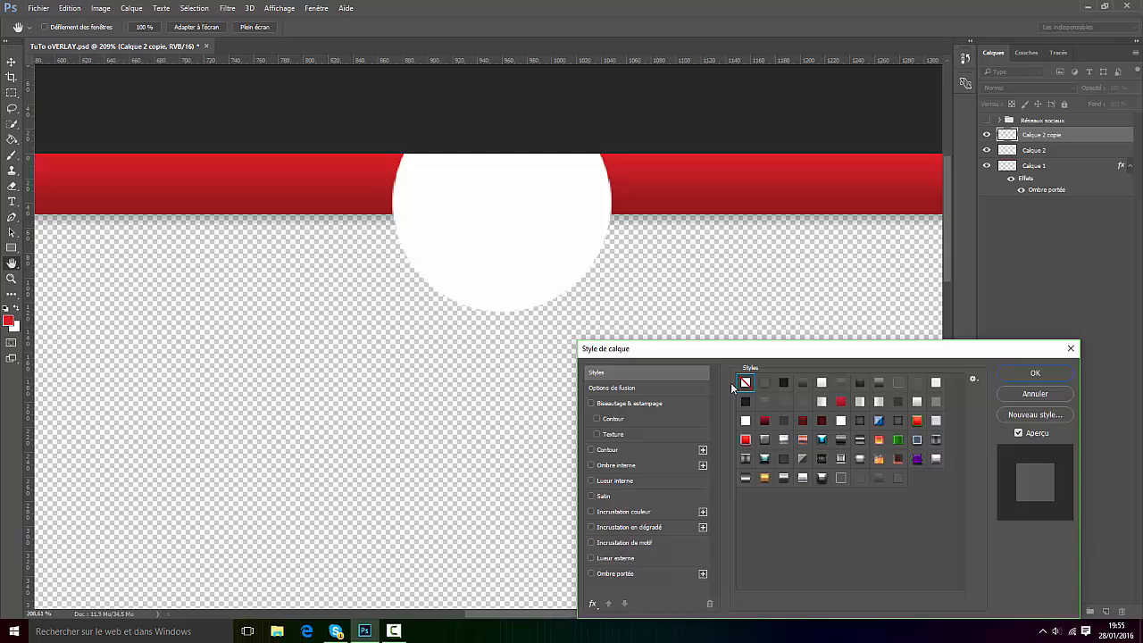
# Add a drop shadow (Ombre portée) to the white circle with a size of 35 px
pyautogui.click(591, 573)
pyautogui.click(607, 575)
pyautogui.scroll(2, 428, 187)
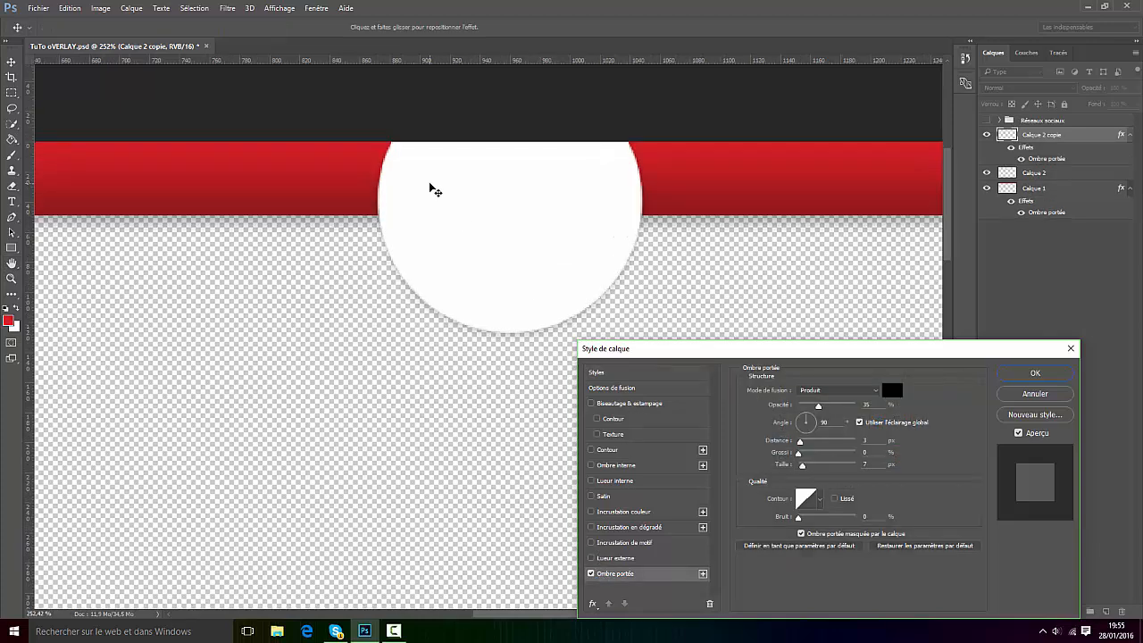
pyautogui.moveTo(803, 470); pyautogui.dragTo(812, 470)
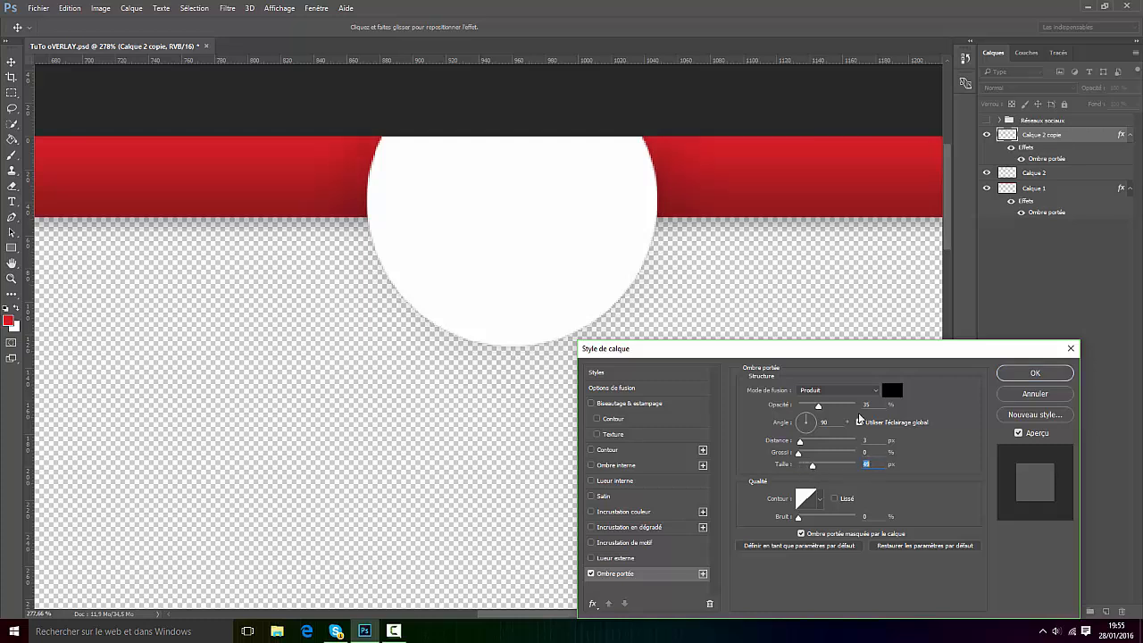
pyautogui.write('35')
# Set the white circle's drop shadow opacity to 35 % and apply the layer style
pyautogui.moveTo(817, 407)
pyautogui.mouseDown()
pyautogui.moveTo(840, 408)
pyautogui.moveTo(826, 408)
pyautogui.mouseUp()
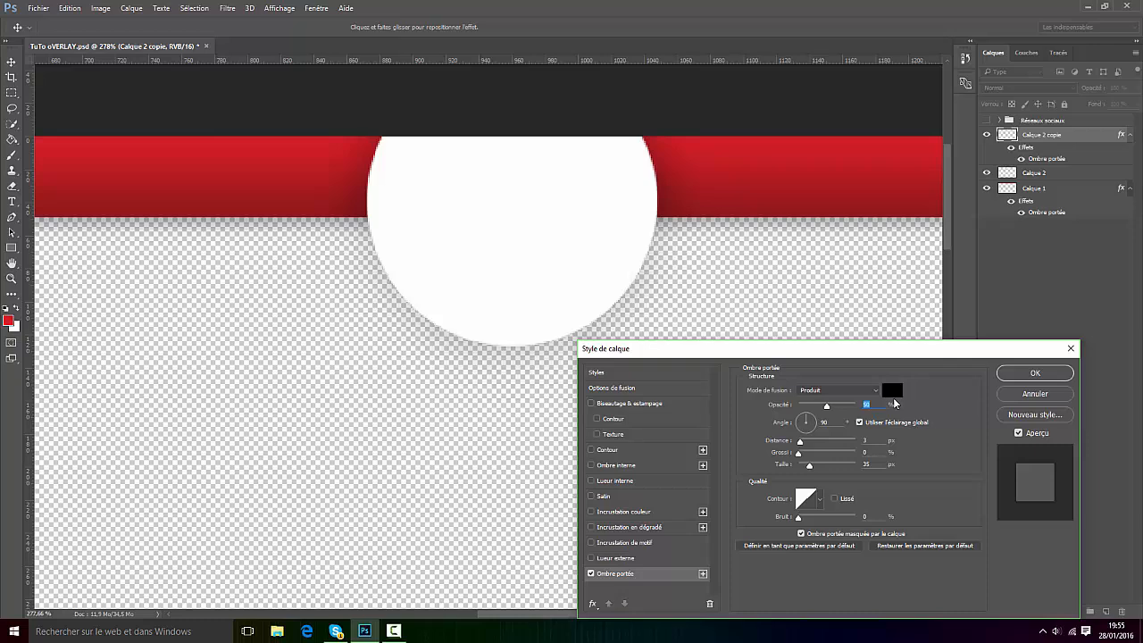
pyautogui.write('35')
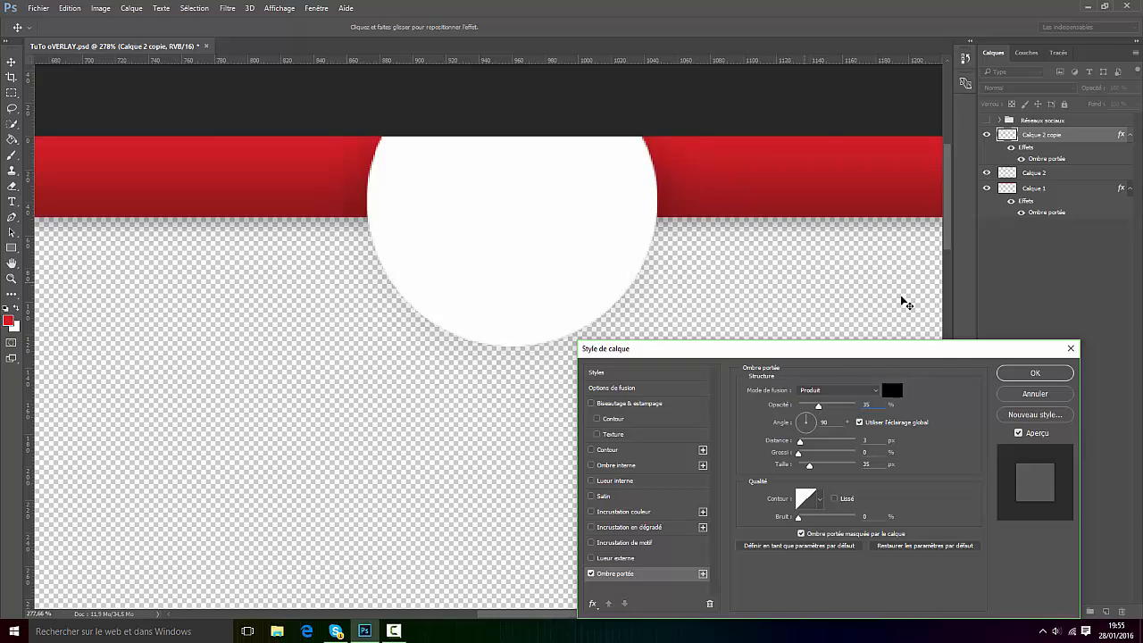
pyautogui.click(1032, 372)
# Delete the original circle layer Calque 2, keeping the shadowed copy
pyautogui.scroll(-6, 540, 219)
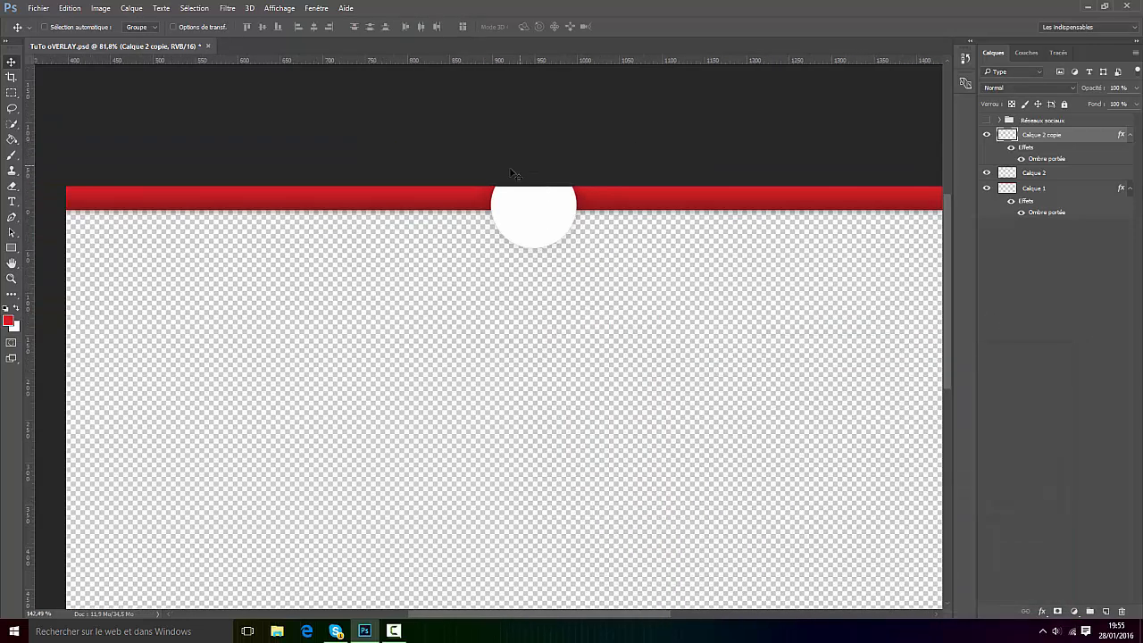
pyautogui.scroll(5, 513, 170)
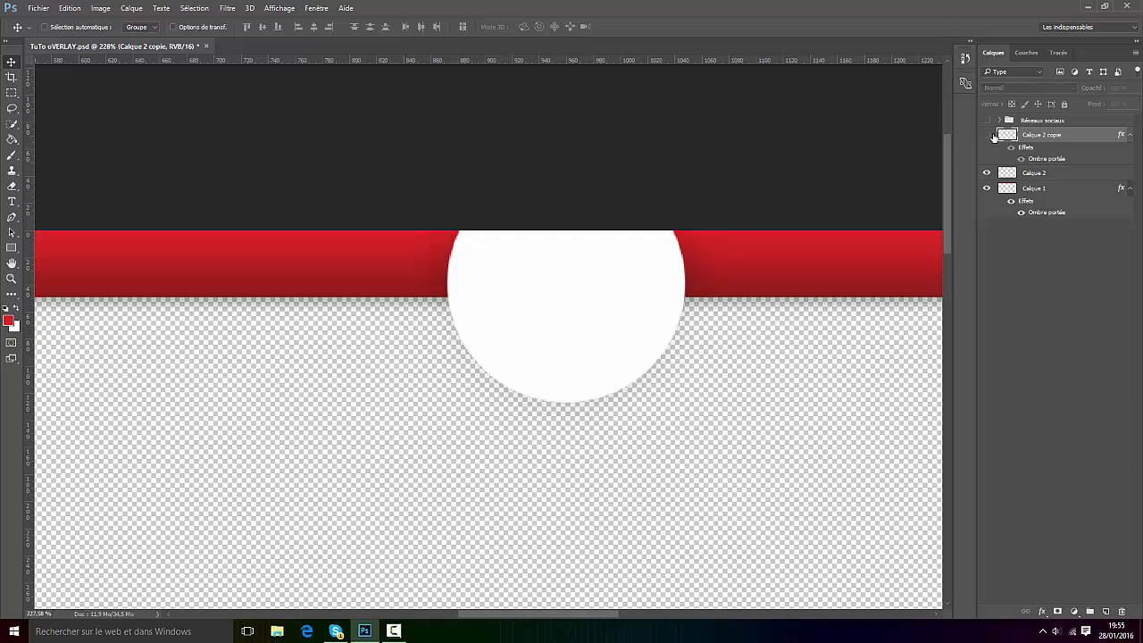
pyautogui.click(1017, 179)
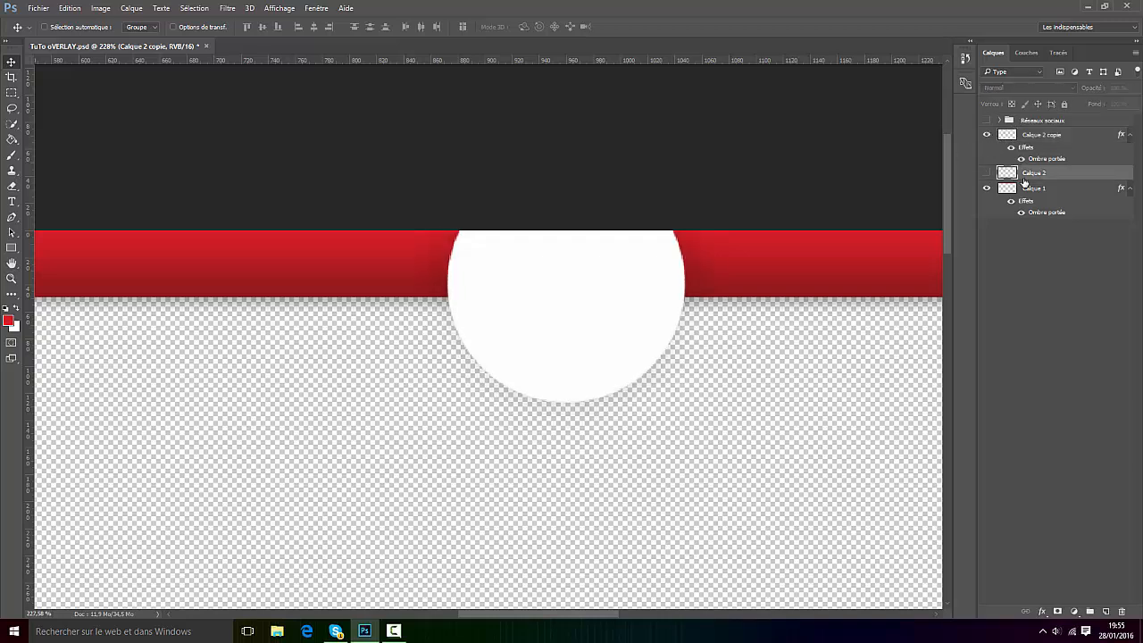
pyautogui.press('Delete')
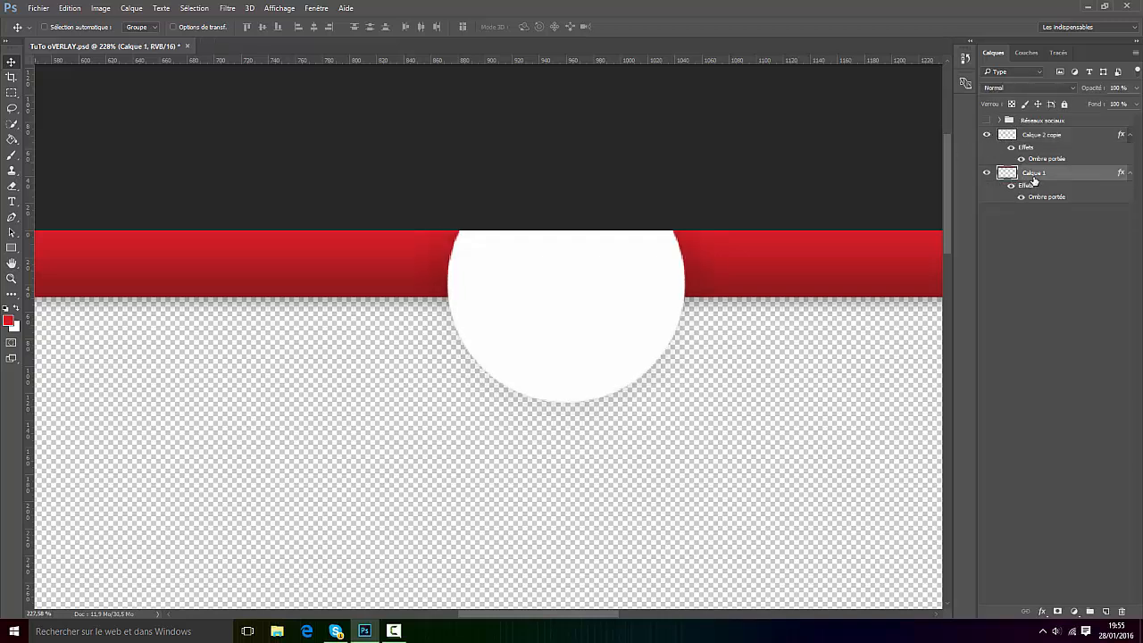
# Rasterize the layer style of Calque 2 copie and duplicate the layer
pyautogui.click(1053, 135)
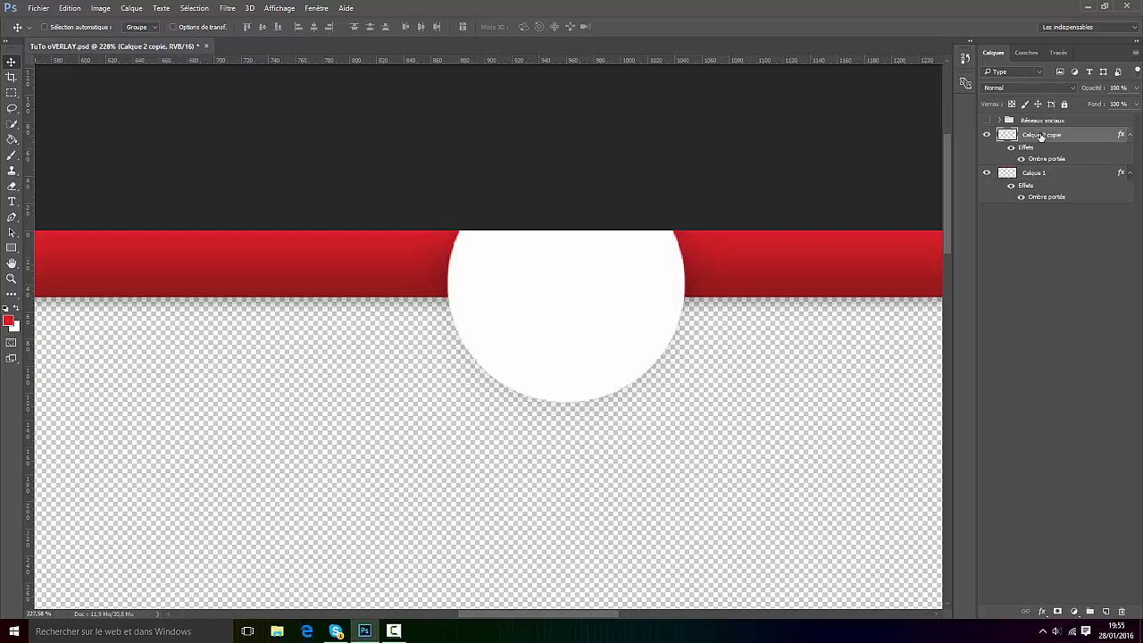
pyautogui.rightClick(1040, 136)
pyautogui.click(920, 251)
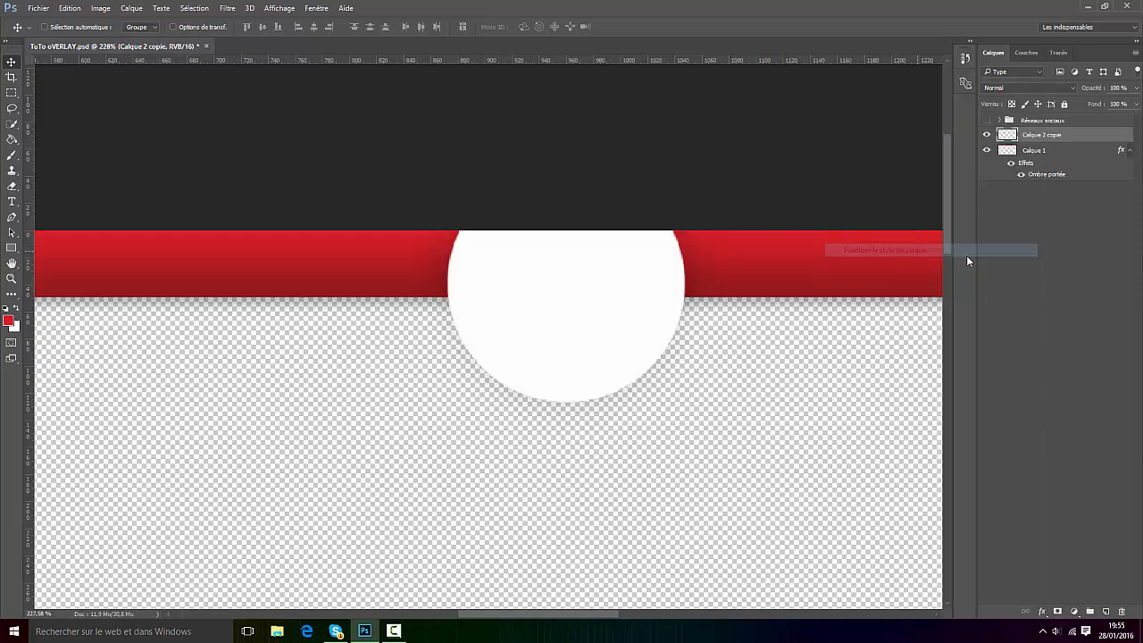
pyautogui.hotkey('ctrl', 'j')
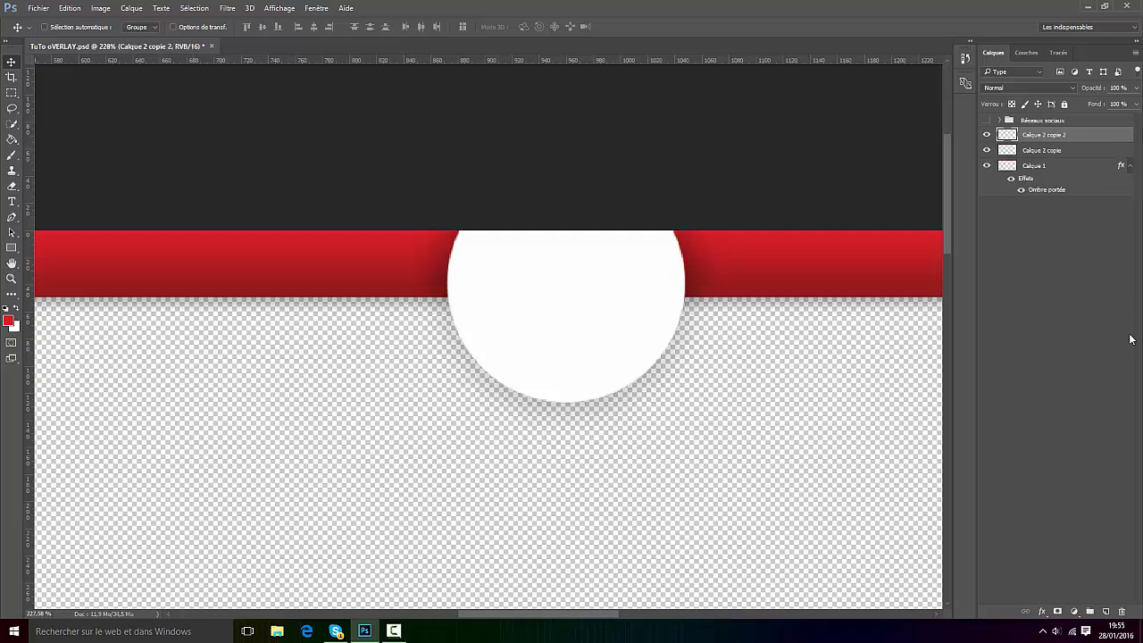
# Try out preset styles on the duplicated circle layer Calque 2 copie 2, cancel them and delete that layer
pyautogui.rightClick(1051, 137)
pyautogui.click(886, 85)
pyautogui.click(665, 371)
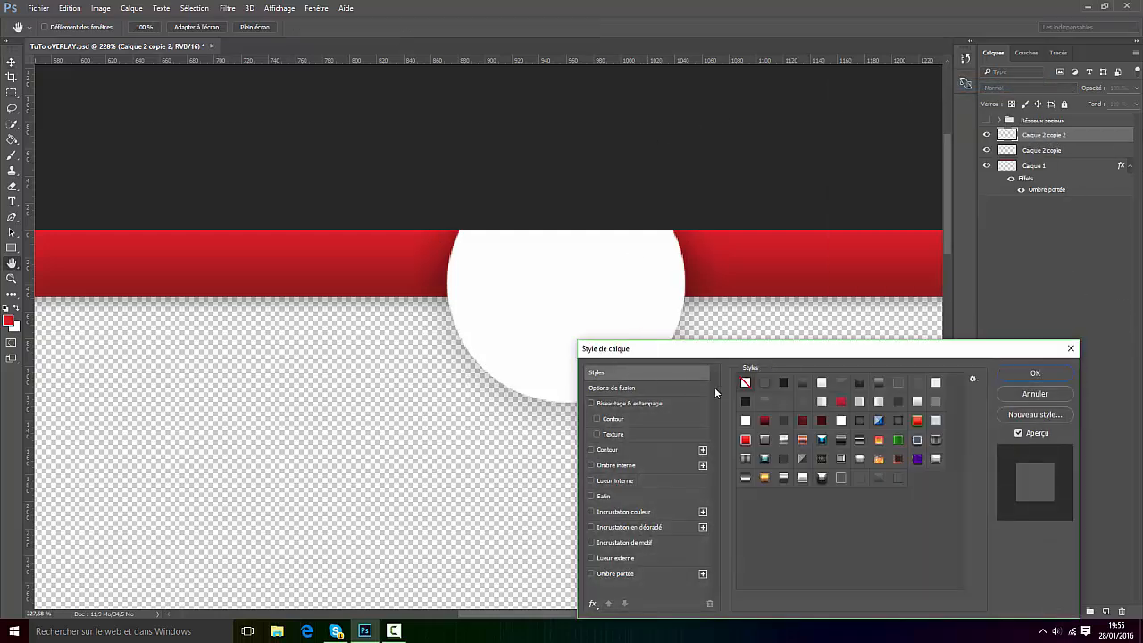
pyautogui.click(764, 384)
pyautogui.click(785, 384)
pyautogui.click(804, 385)
pyautogui.click(822, 384)
pyautogui.click(840, 385)
pyautogui.click(859, 384)
pyautogui.click(880, 384)
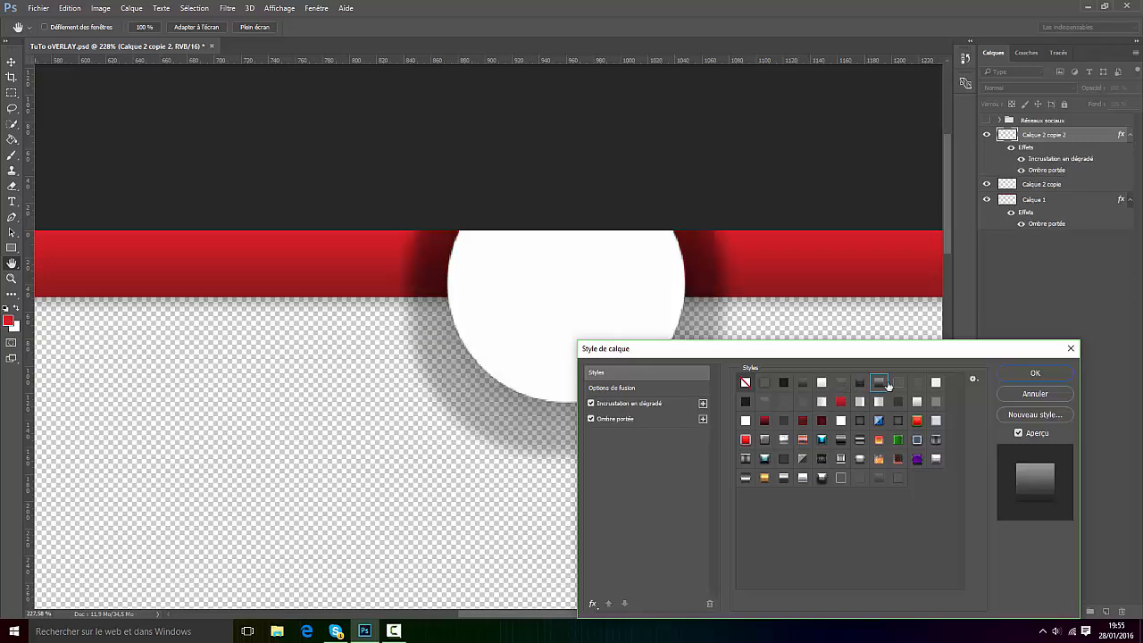
pyautogui.click(917, 384)
pyautogui.click(936, 385)
pyautogui.click(917, 404)
pyautogui.click(898, 403)
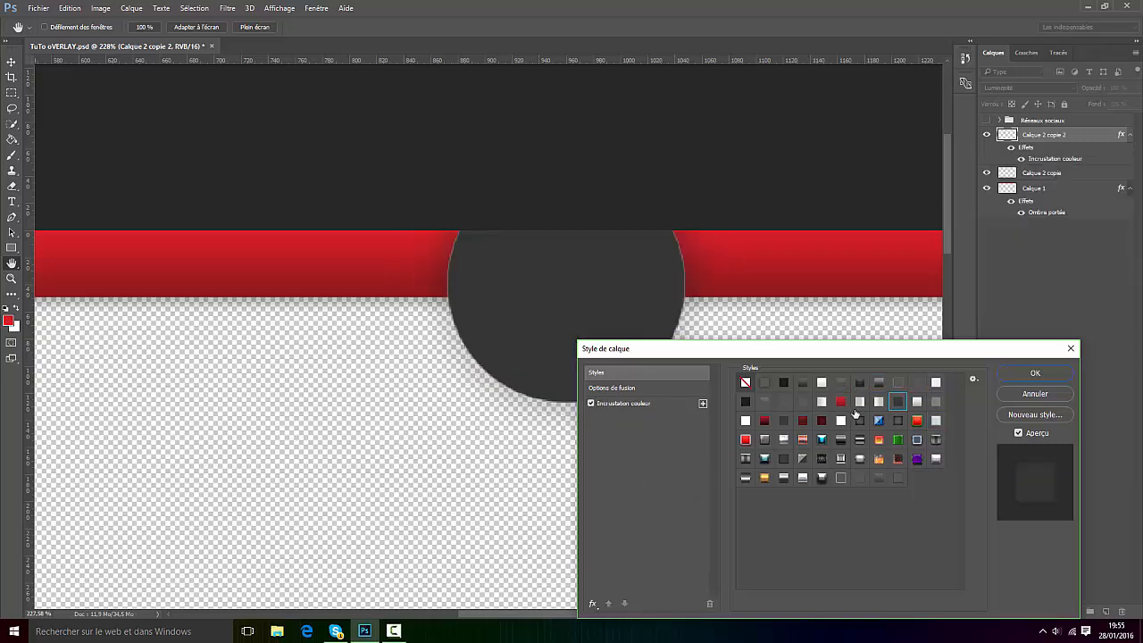
pyautogui.click(860, 404)
pyautogui.click(784, 422)
pyautogui.click(748, 442)
pyautogui.click(765, 480)
pyautogui.click(860, 479)
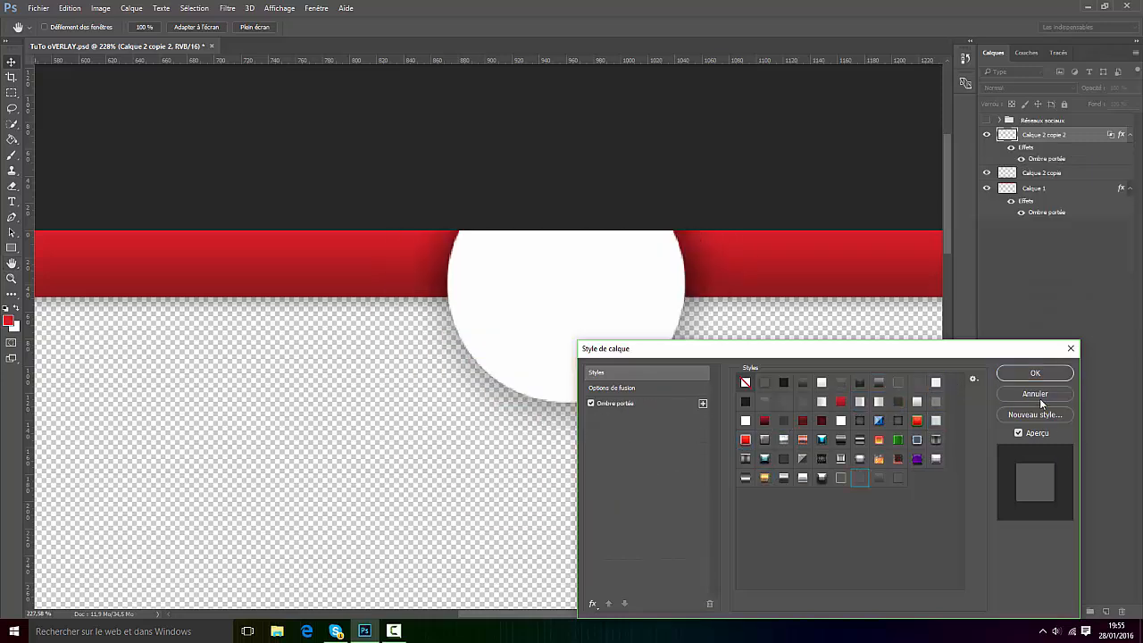
pyautogui.click(1039, 398)
pyautogui.press('Delete')
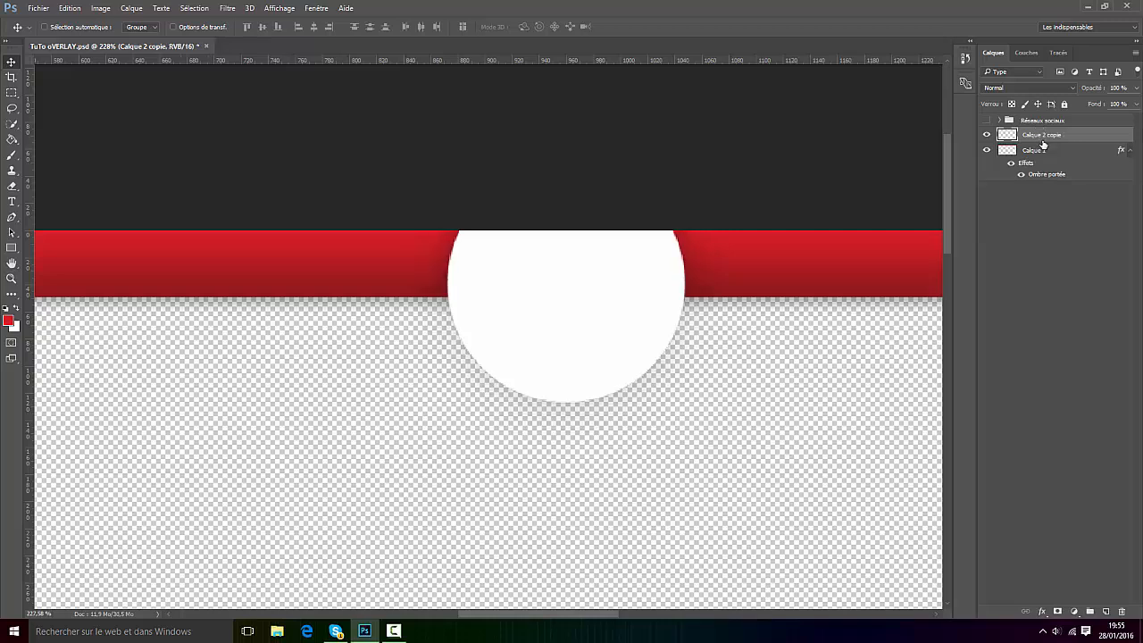
# Undo the layer deletion, the duplication and the rasterizing of Calque 2 copie's style
pyautogui.hotkey('ctrl', 'alt', 'z')
pyautogui.hotkey('ctrl', 'alt', 'z')
pyautogui.hotkey('ctrl', 'alt', 'z')
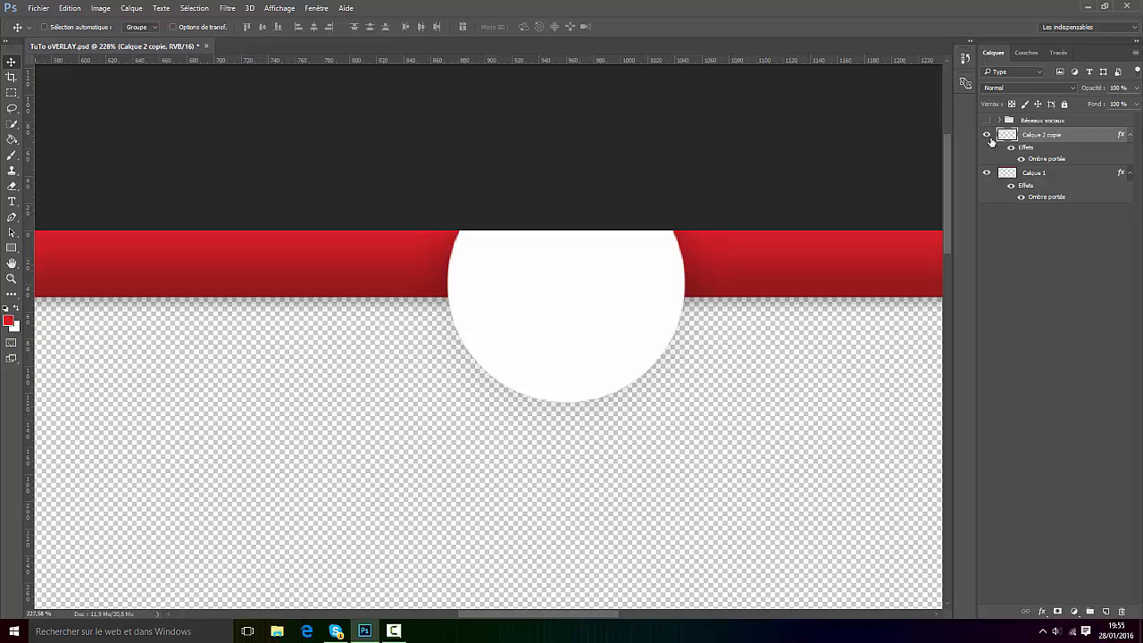
pyautogui.scroll(-4, 568, 243)
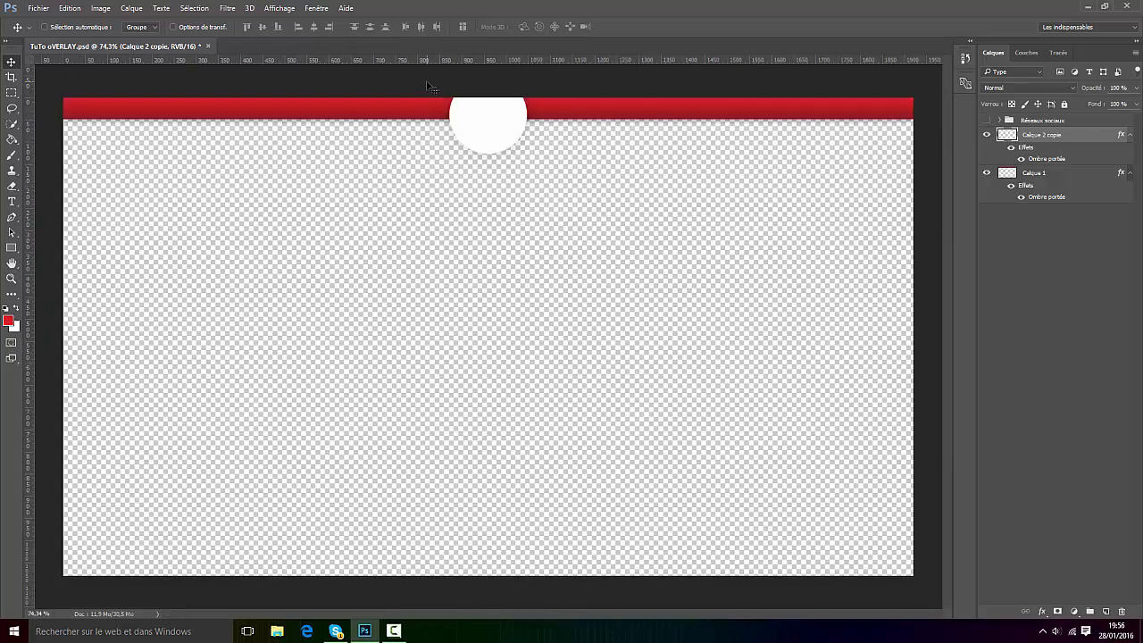
# Expand the Réseaux sociaux group and turn on the visibility of its social media icons
pyautogui.scroll(2, 427, 87)
pyautogui.scroll(-2, 518, 253)
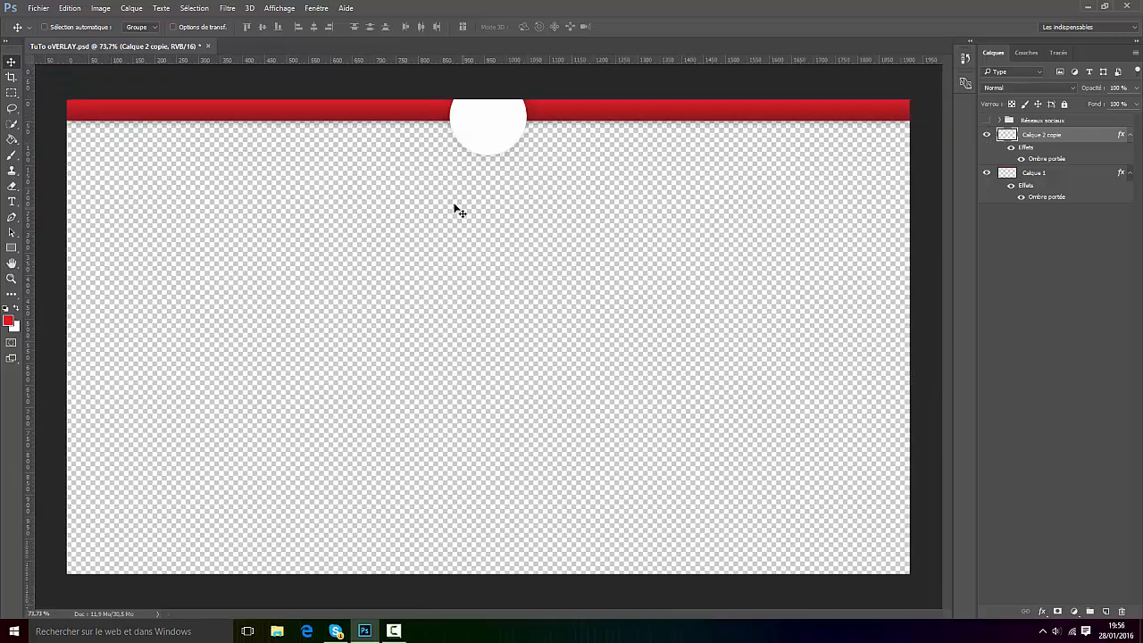
pyautogui.click(1000, 122)
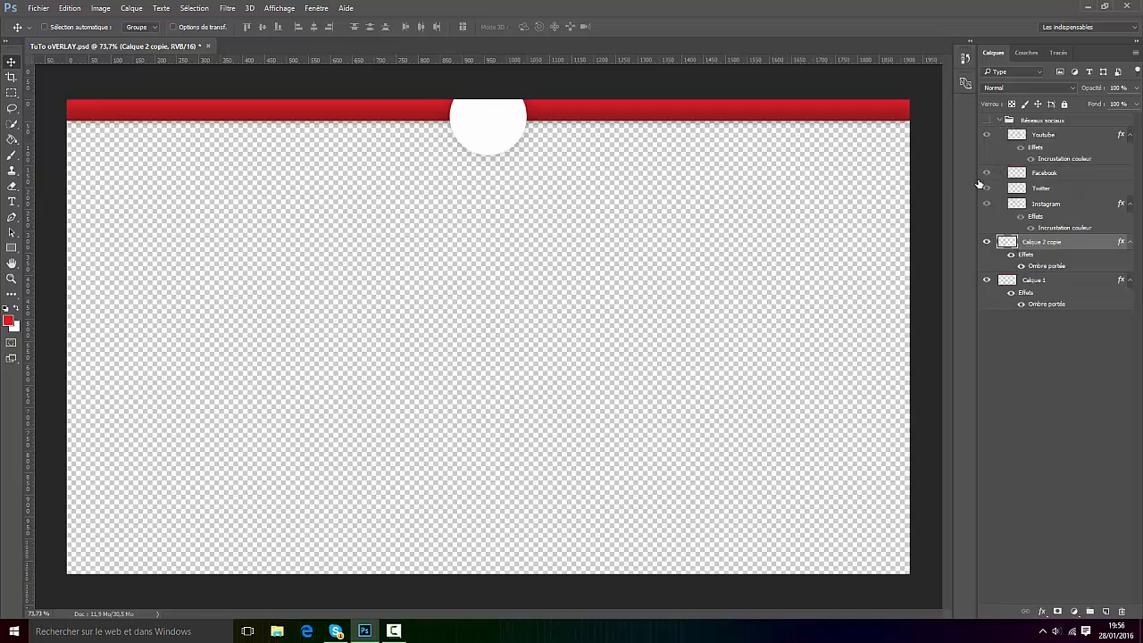
pyautogui.click(988, 135)
pyautogui.scroll(3, 302, 236)
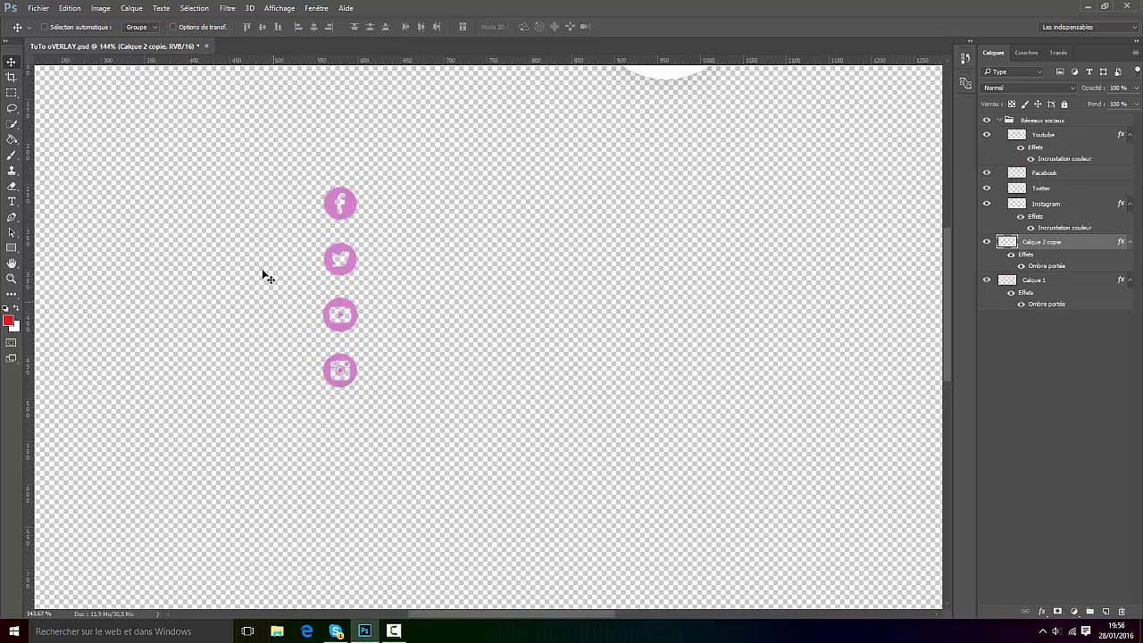
pyautogui.scroll(-5, 349, 238)
pyautogui.scroll(3, 199, 34)
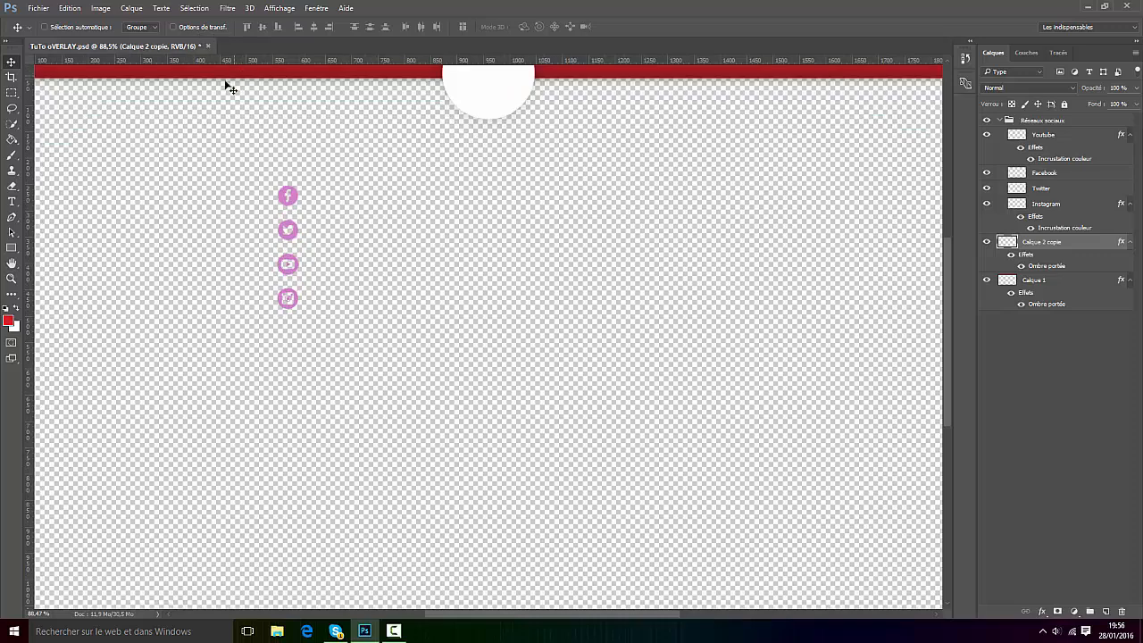
# Select the Youtube layer and move its icon onto the left part of the red bar
pyautogui.click(986, 134)
pyautogui.click(986, 134)
pyautogui.click(1044, 134)
pyautogui.scroll(-1, 607, 163)
pyautogui.moveTo(313, 235); pyautogui.dragTo(176, 88)
pyautogui.scroll(4, 199, 100)
pyautogui.scroll(2, 200, 100)
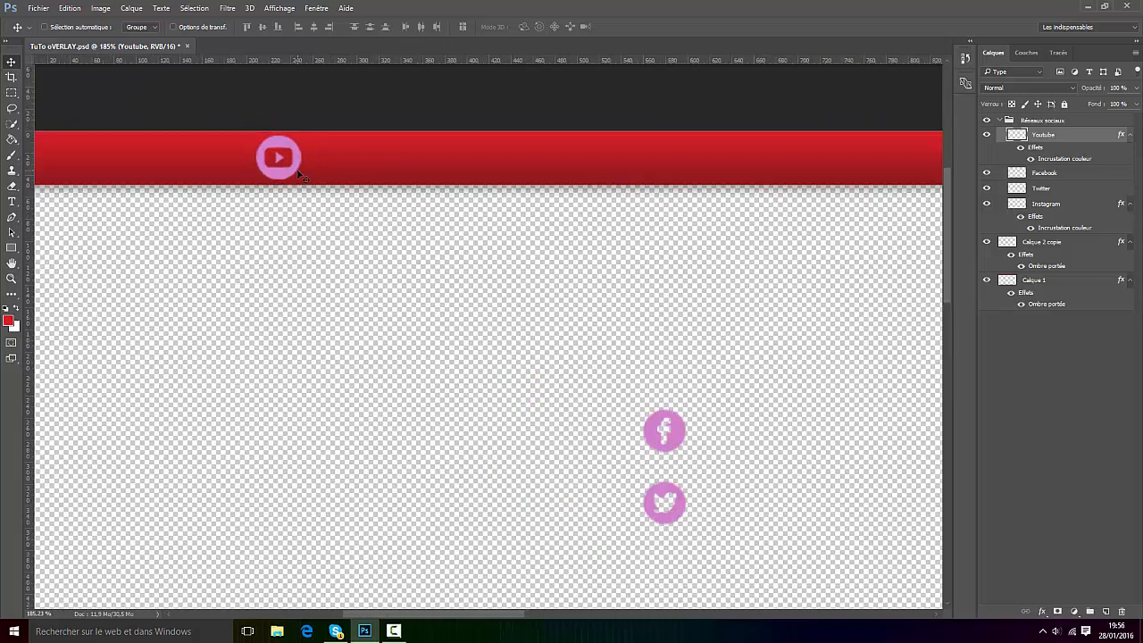
# Shift the YouTube icon slightly further left and nudge it to the vertical middle of the red bar
pyautogui.moveTo(291, 166); pyautogui.dragTo(265, 174)
pyautogui.press('Up')
pyautogui.press('Up')
pyautogui.press('Up')
pyautogui.press('Right')
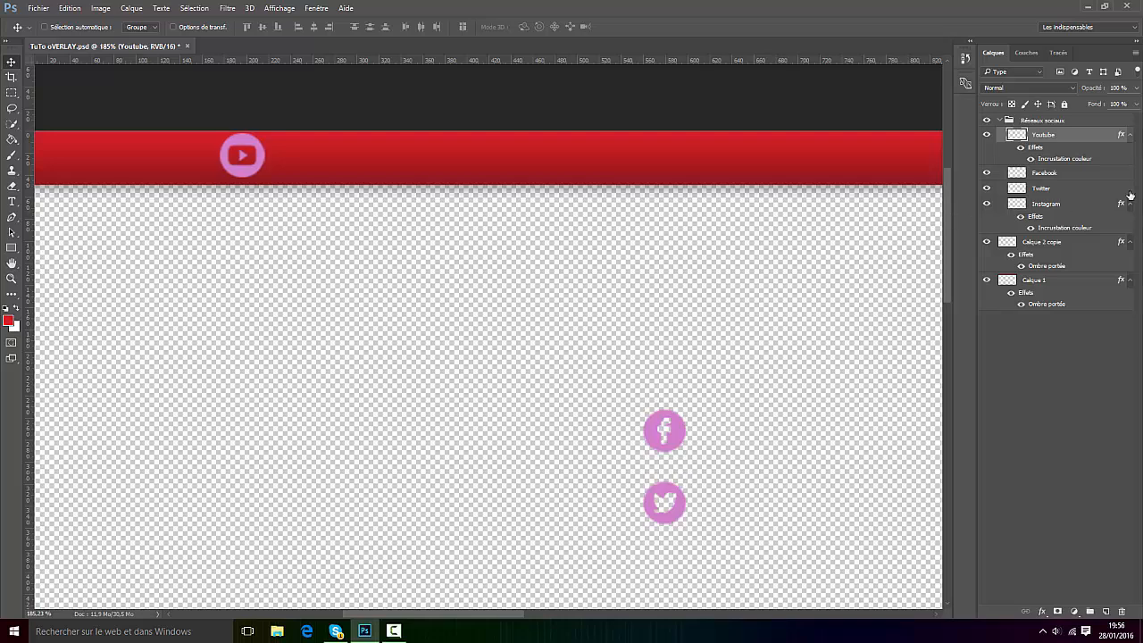
pyautogui.press('Down')
# Set the Youtube layer's colour overlay to white (ffffff)
pyautogui.doubleClick(1062, 160)
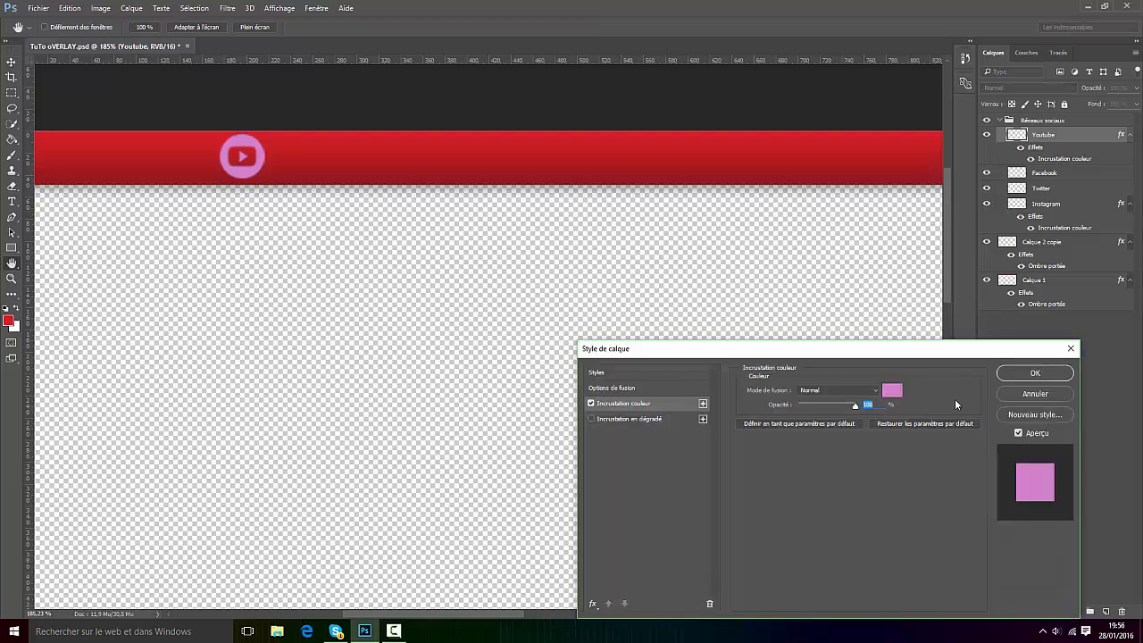
pyautogui.click(892, 390)
pyautogui.moveTo(785, 134); pyautogui.dragTo(523, 79)
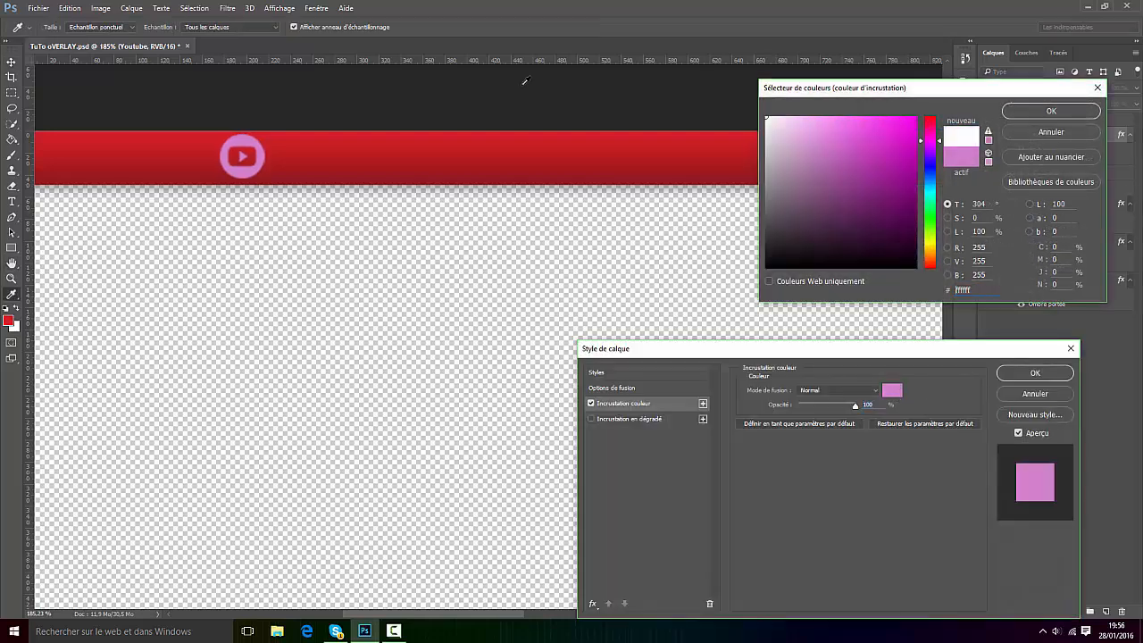
pyautogui.click(1051, 111)
pyautogui.click(1035, 372)
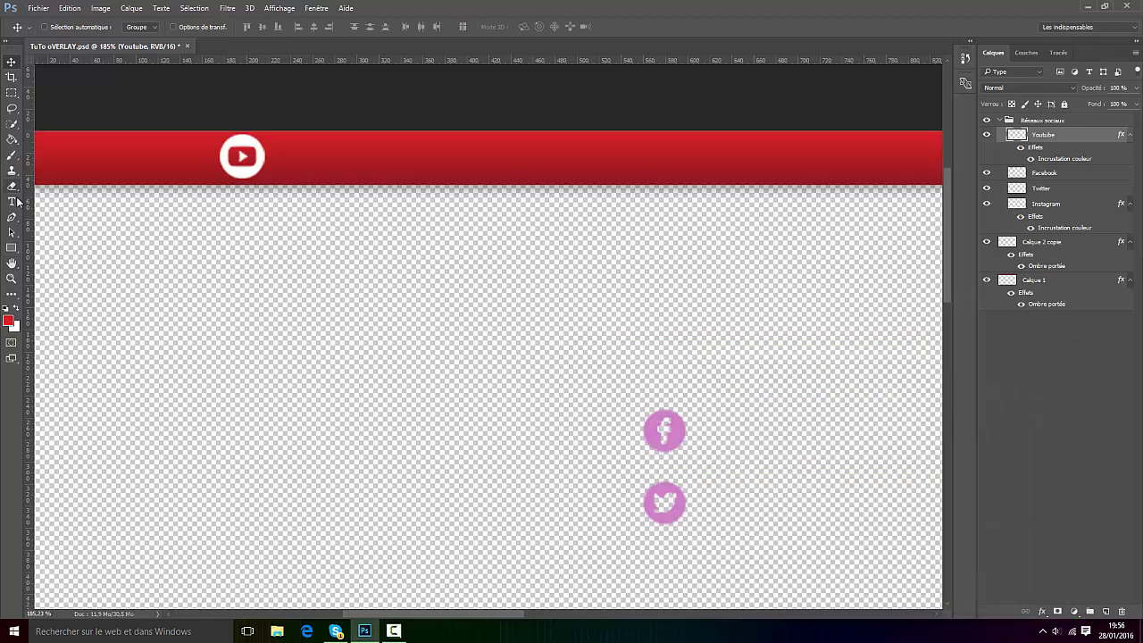
# Draw a text box on the red bar beside the YouTube icon, with 20 px text in white
pyautogui.click(13, 202)
pyautogui.moveTo(308, 146); pyautogui.dragTo(747, 177)
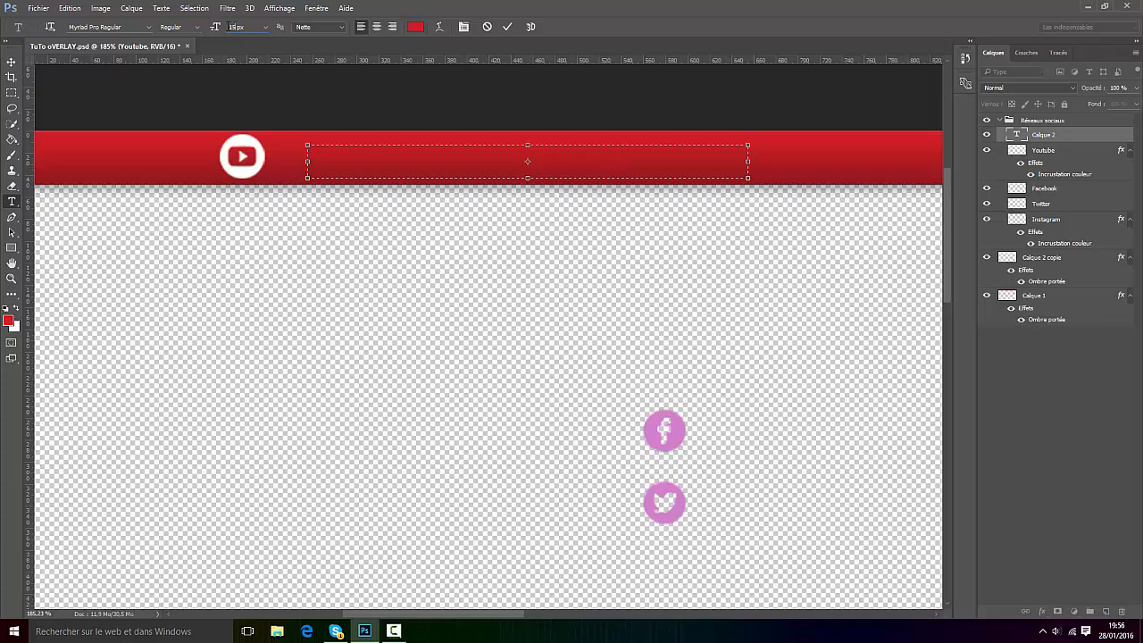
pyautogui.write('28')
pyautogui.press('Return')
pyautogui.click(415, 30)
pyautogui.click(775, 118)
pyautogui.click(1026, 115)
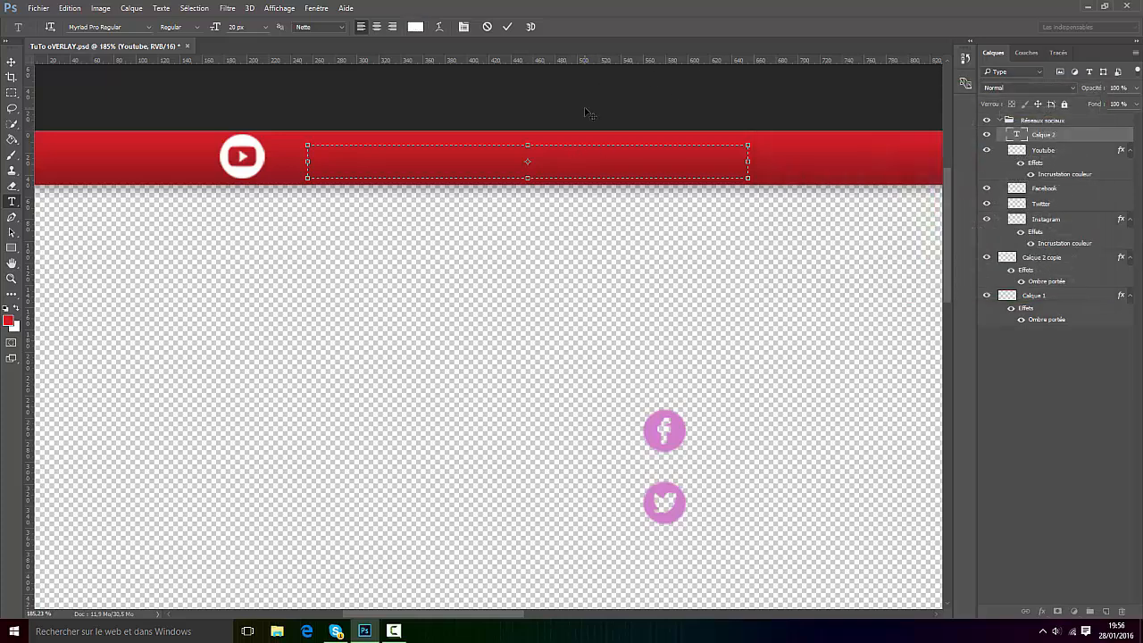
# Enter YOUTUBE/CRASH in the text box and commit the text
pyautogui.write('YOUTUB')
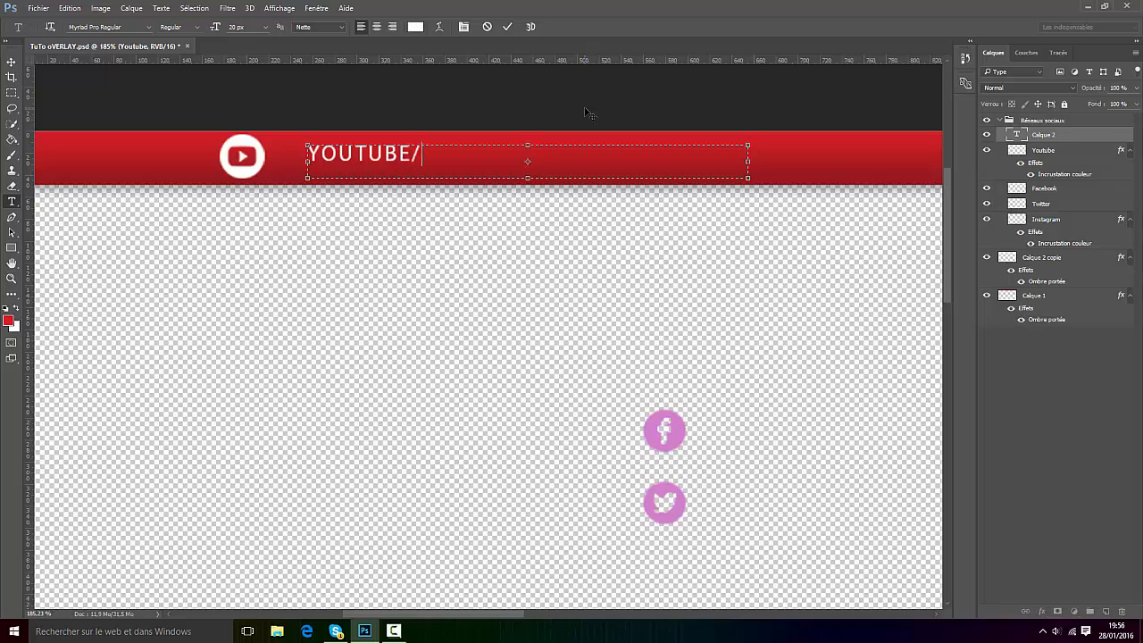
pyautogui.write('E/GFX CRASH')
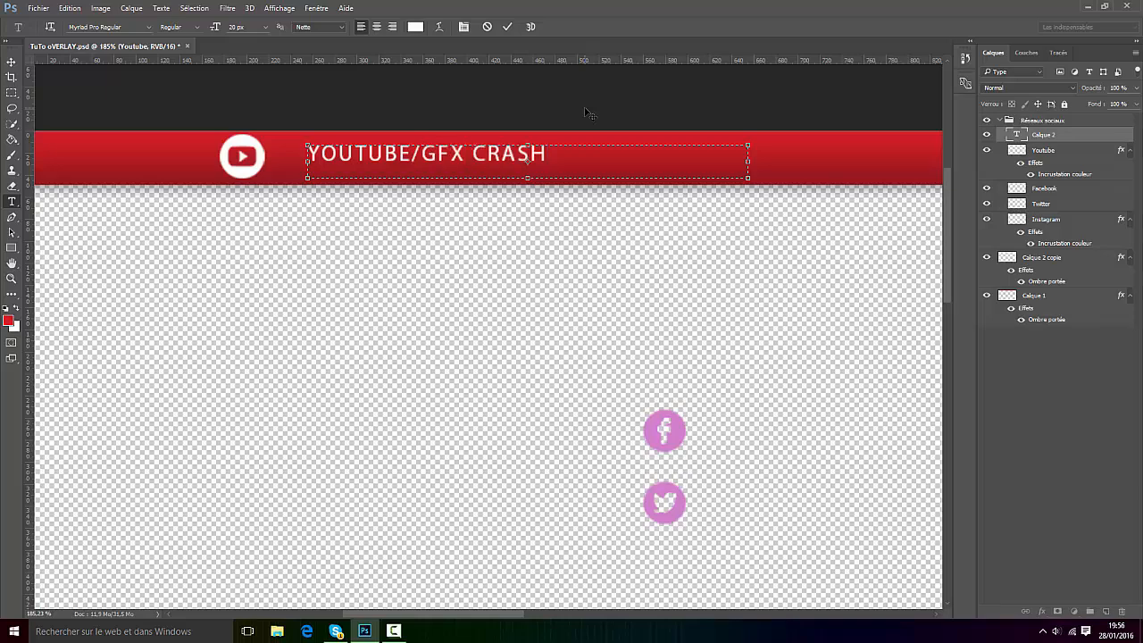
pyautogui.press('BackSpace')
pyautogui.press('BackSpace')
pyautogui.press('BackSpace')
pyautogui.press('BackSpace')
pyautogui.press('BackSpace')
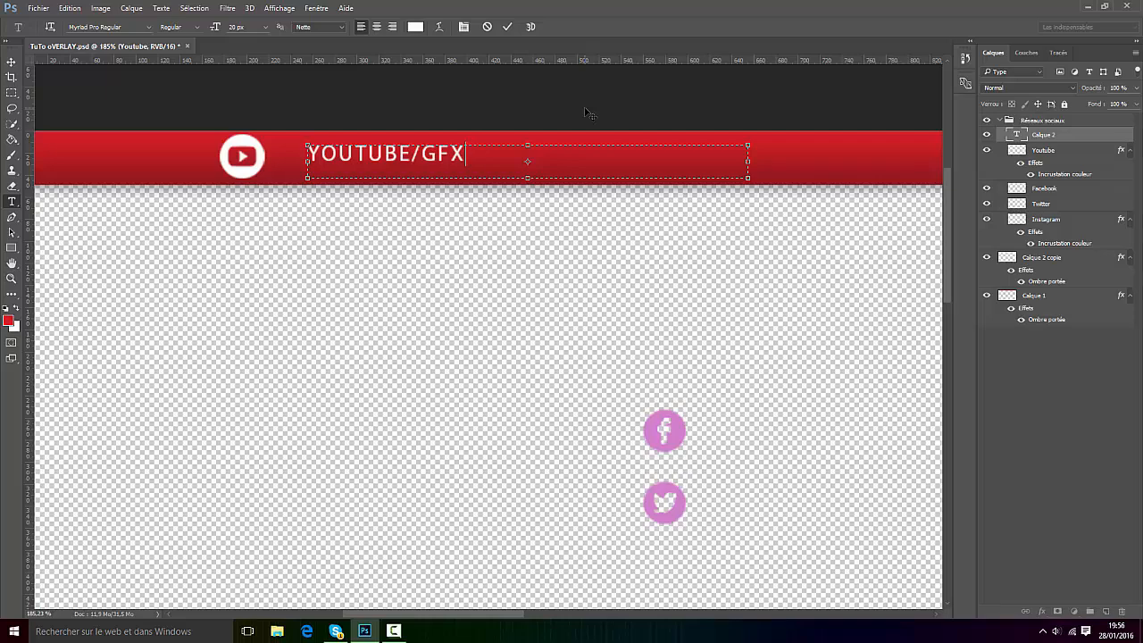
pyautogui.press('BackSpace')
pyautogui.press('BackSpace')
pyautogui.press('BackSpace')
pyautogui.write('CRASH')
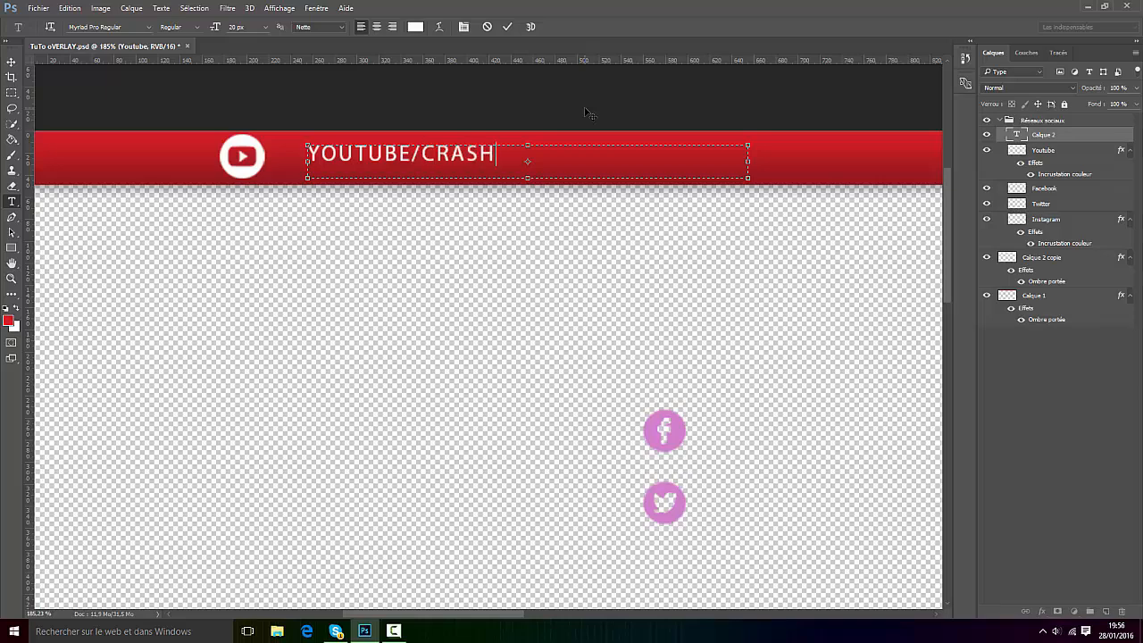
pyautogui.click(507, 28)
pyautogui.click(376, 152)
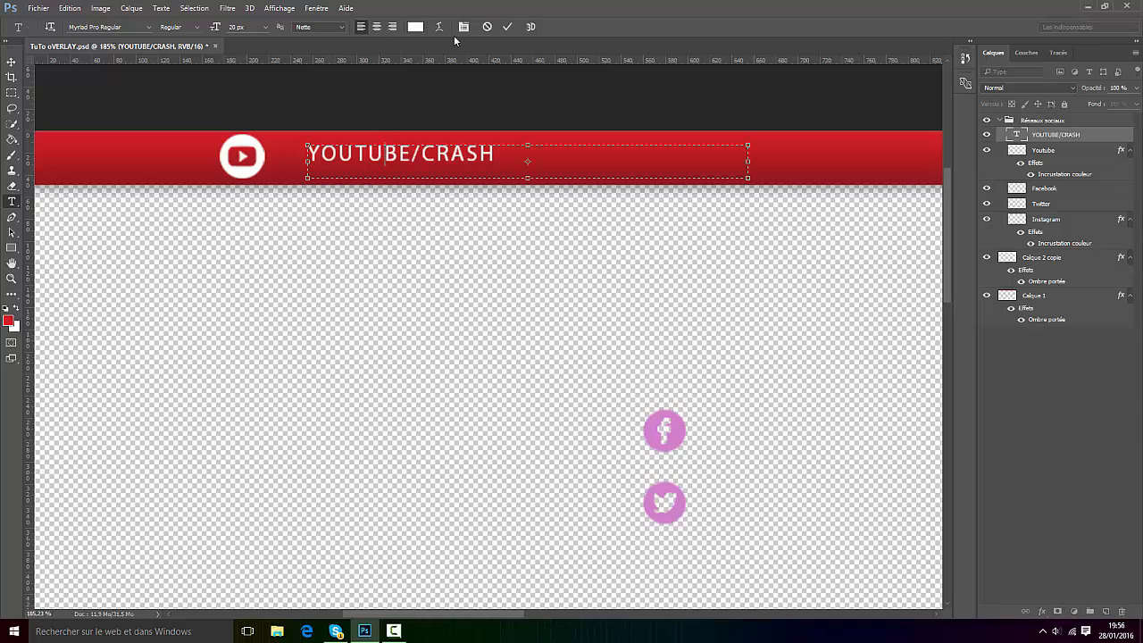
pyautogui.click(507, 27)
# Move the YOUTUBE/CRASH text close beside the YouTube icon and nudge it to the bar's vertical middle
pyautogui.click(11, 61)
pyautogui.scroll(3, 269, 132)
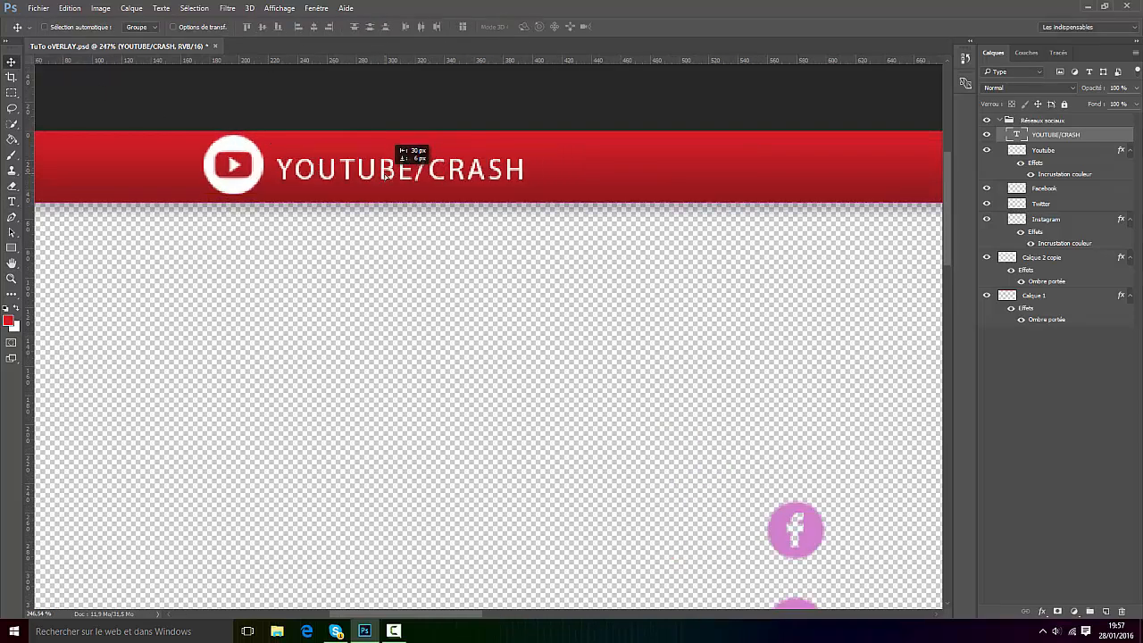
pyautogui.scroll(1, 395, 157)
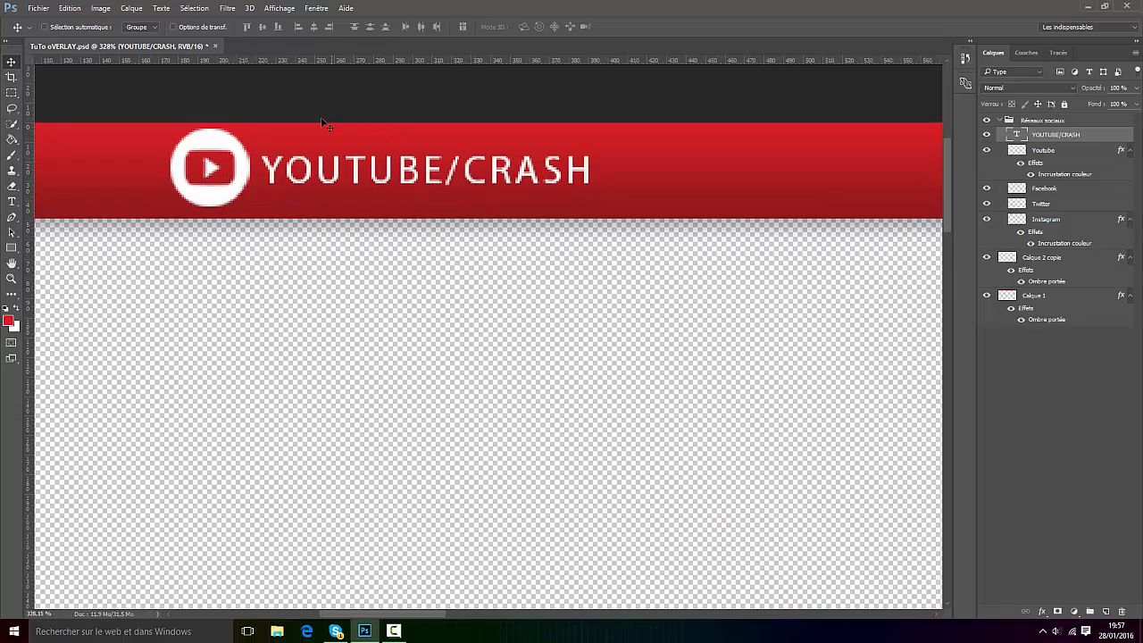
pyautogui.press('Right')
pyautogui.press('Right')
pyautogui.press('Up')
pyautogui.press('Left')
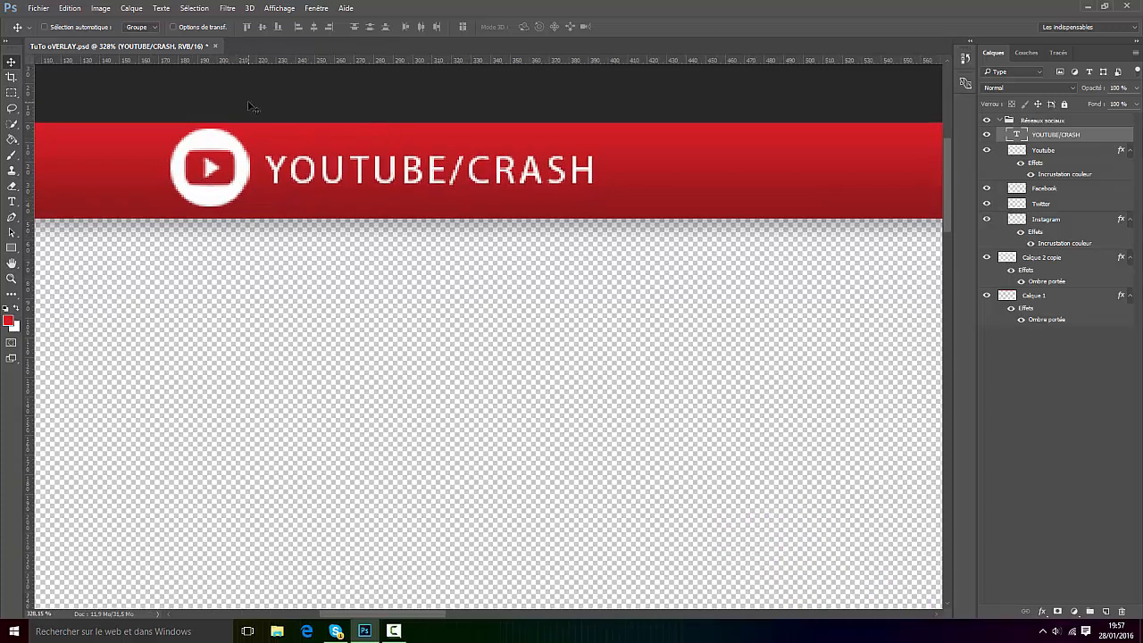
pyautogui.press('Up')
pyautogui.press('Left')
pyautogui.press('Left')
pyautogui.press('Down')
pyautogui.press('Right')
# Move the YOUTUBE/CRASH text layer out of the Réseaux sociaux group, placing it above the group
pyautogui.scroll(-6, 247, 108)
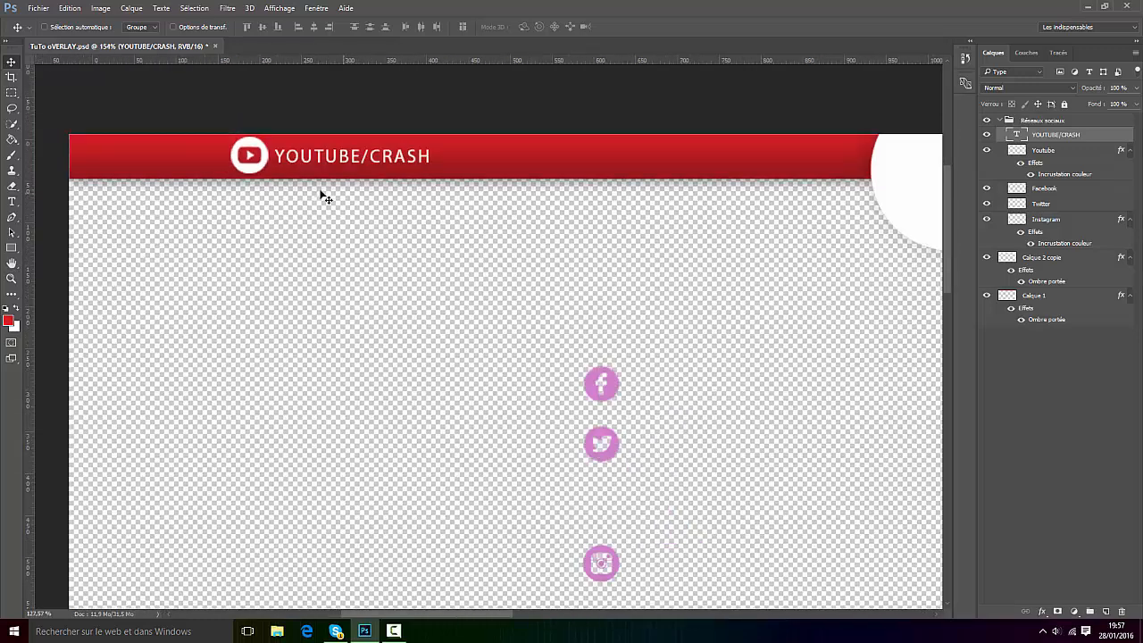
pyautogui.scroll(2, 85, 102)
pyautogui.scroll(6, 94, 97)
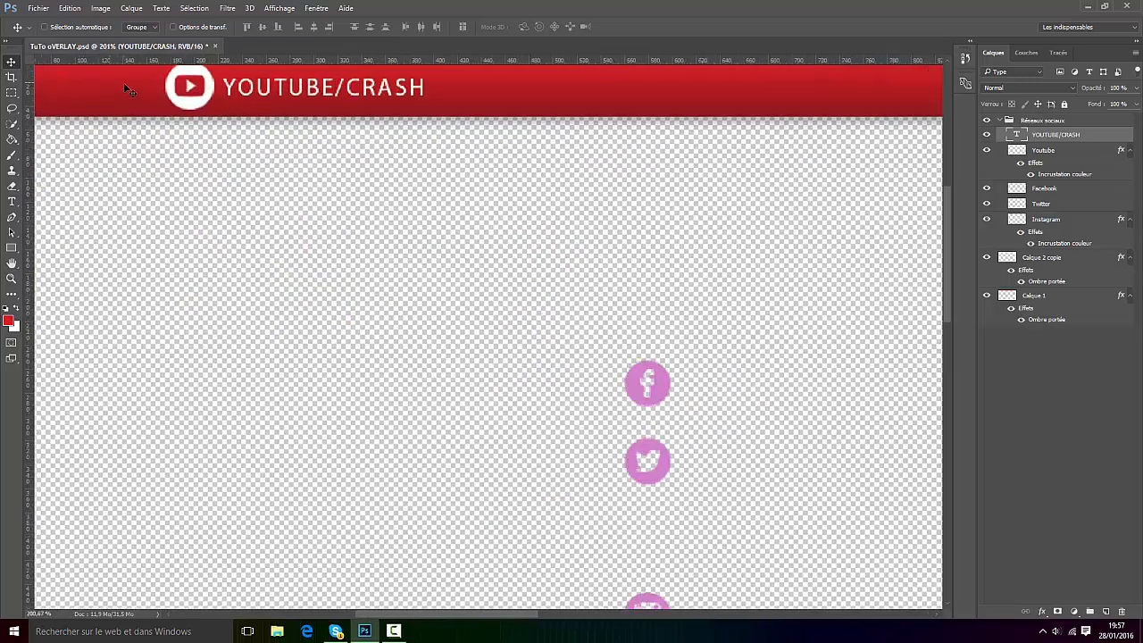
pyautogui.scroll(-10, 655, 224)
pyautogui.click(1034, 121)
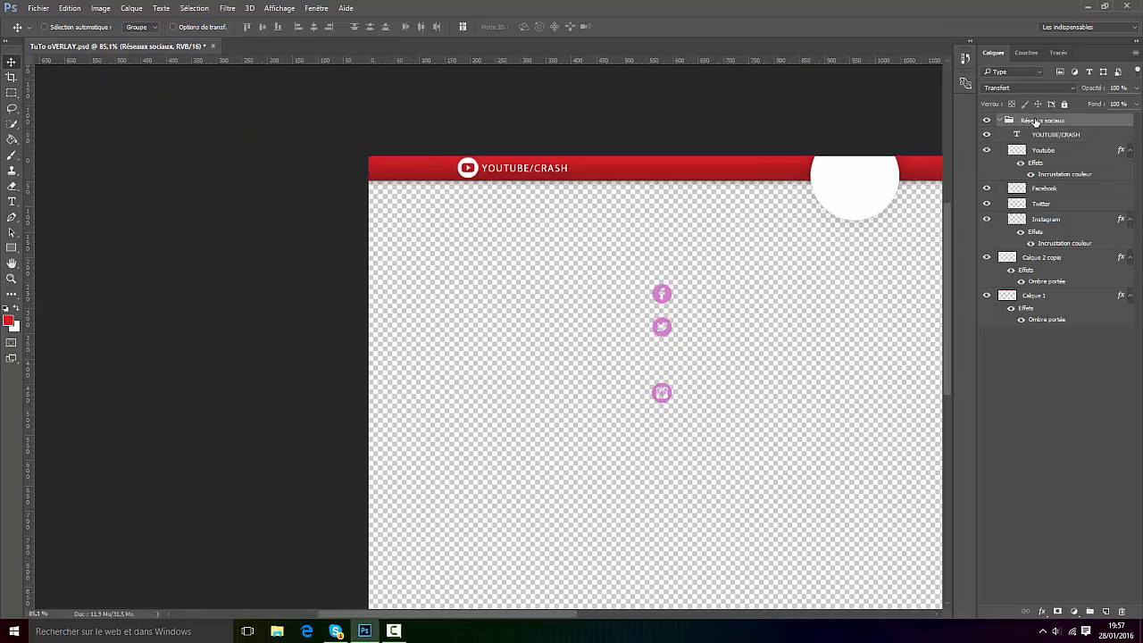
pyautogui.moveTo(1045, 136); pyautogui.dragTo(1045, 114)
# Scale the Réseaux sociaux icon group down to about three quarters of its size
pyautogui.click(1037, 135)
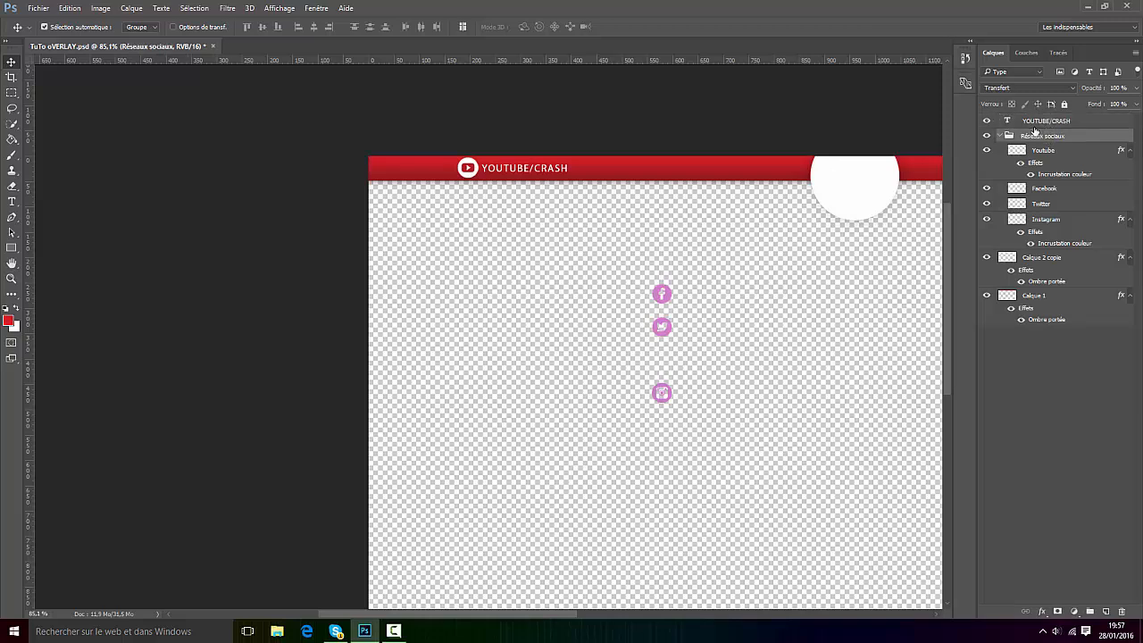
pyautogui.hotkey('ctrl', 't')
pyautogui.moveTo(673, 157); pyautogui.dragTo(622, 215)
pyautogui.click(532, 29)
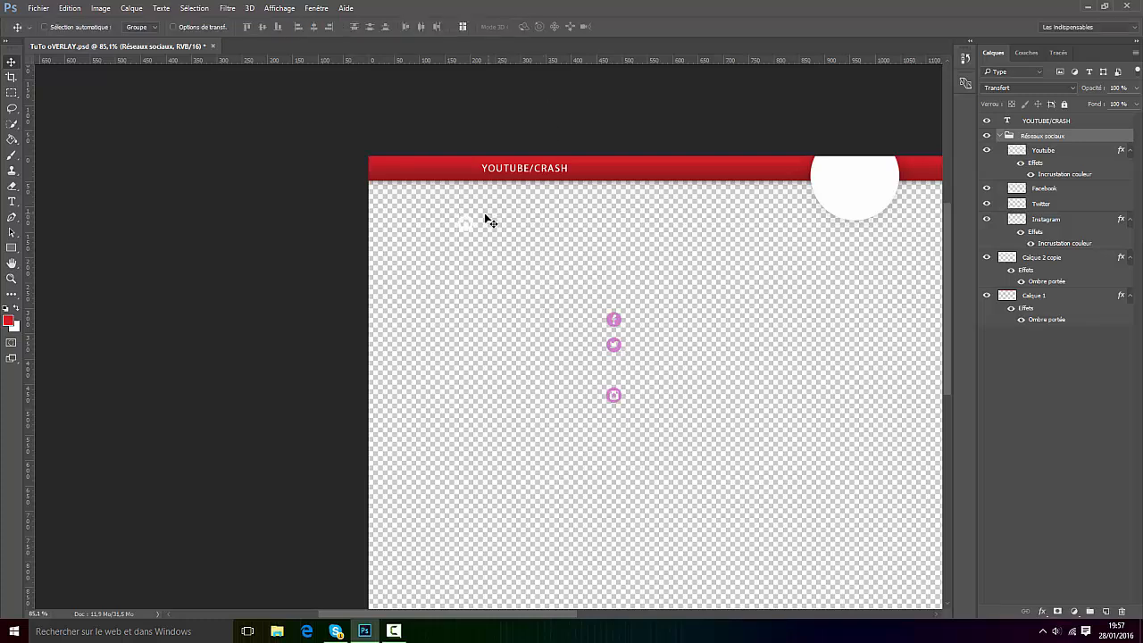
# Move the Réseaux sociaux group so the YouTube icon sits on the bar beside the text, and fine-tune its alignment
pyautogui.scroll(1, 485, 219)
pyautogui.moveTo(484, 219); pyautogui.dragTo(488, 167)
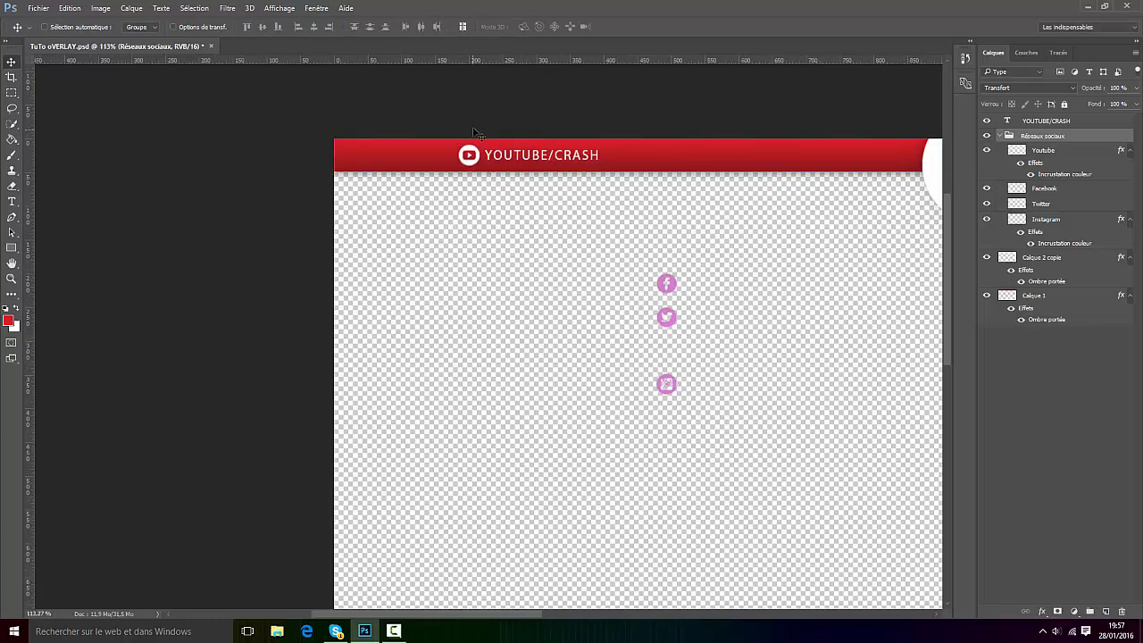
pyautogui.scroll(2, 488, 112)
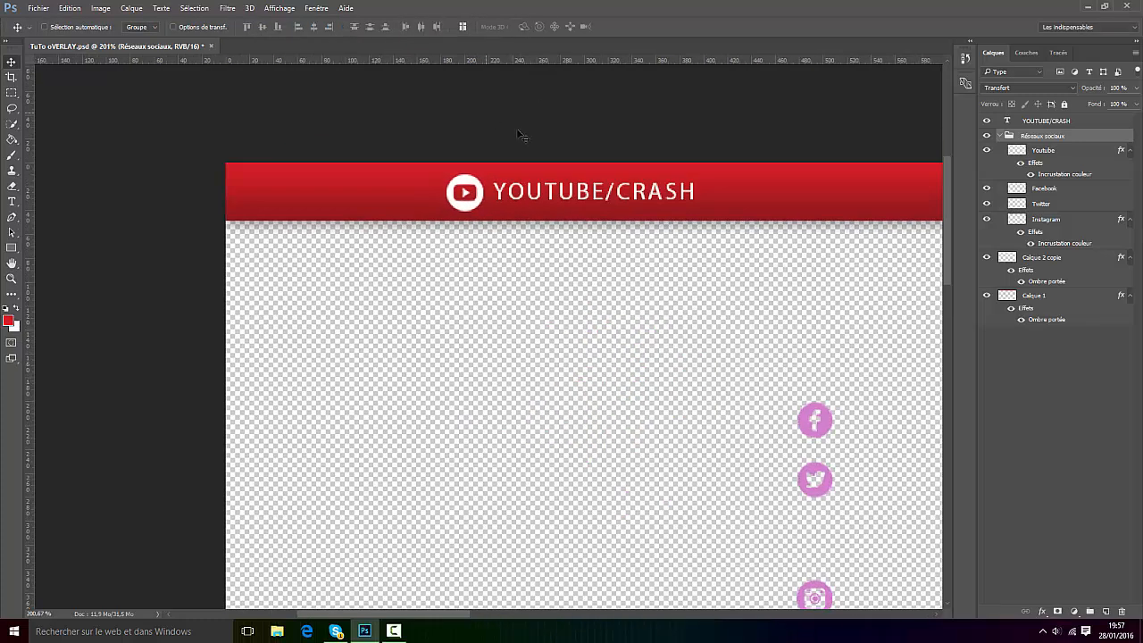
pyautogui.scroll(-3, 625, 205)
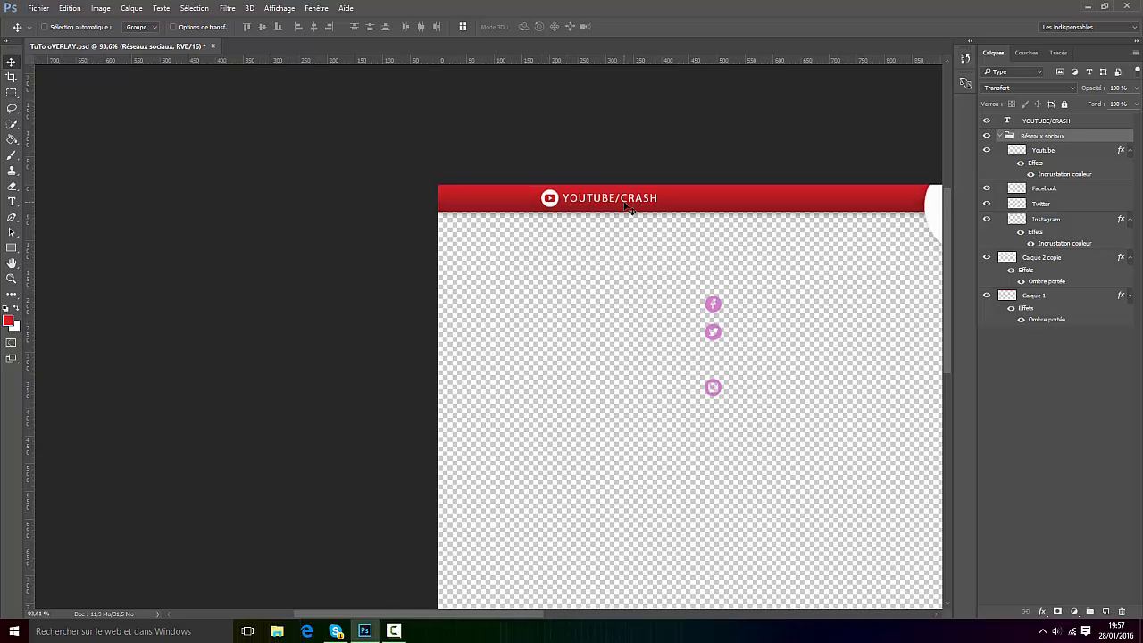
pyautogui.press('Up')
pyautogui.press('Up')
pyautogui.press('Down')
pyautogui.press('Left')
pyautogui.press('Down')
pyautogui.press('Up')
pyautogui.press('Right')
pyautogui.press('Down')
pyautogui.scroll(6, 608, 190)
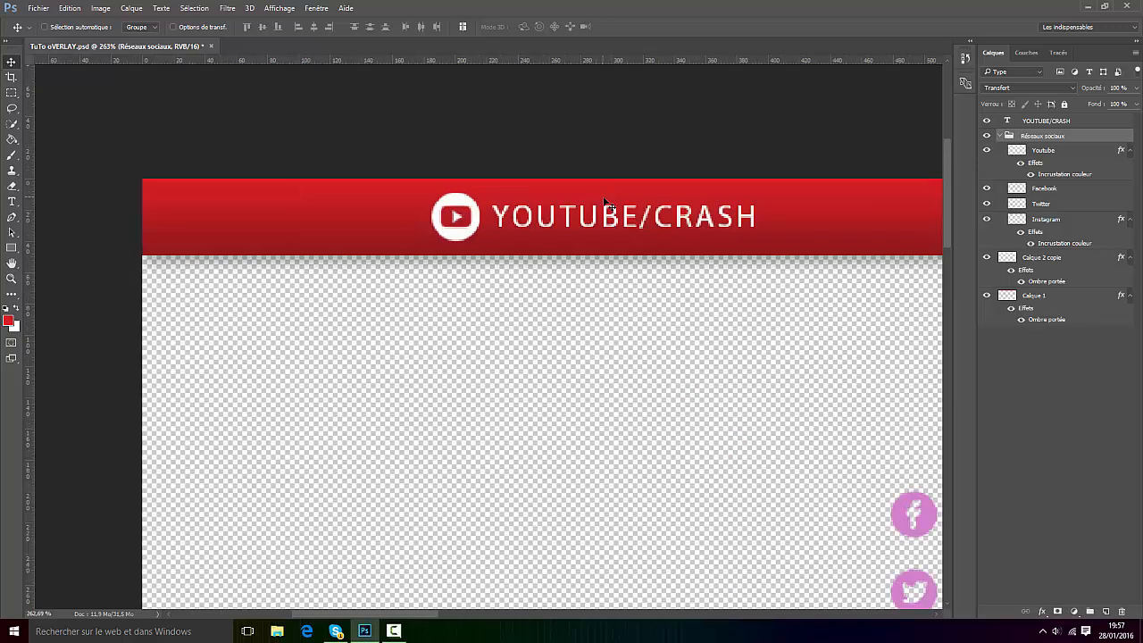
pyautogui.scroll(-7, 533, 216)
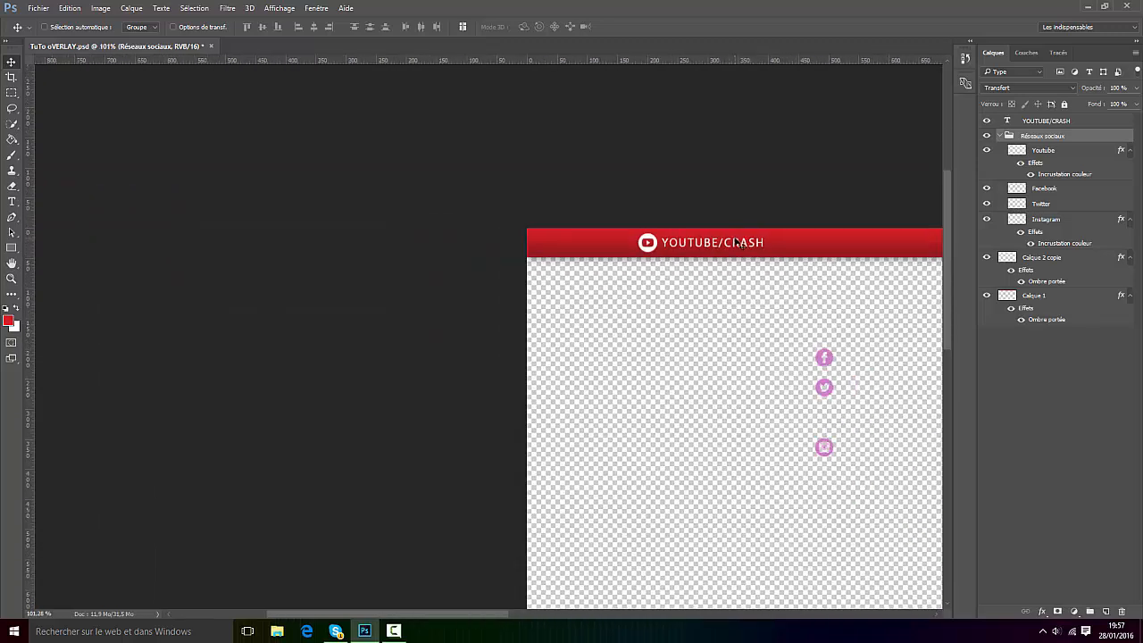
# Take the Youtube layer out of Réseaux sociaux, group it with the YOUTUBE/CRASH text and name the group Youtube
pyautogui.scroll(2, 117, 150)
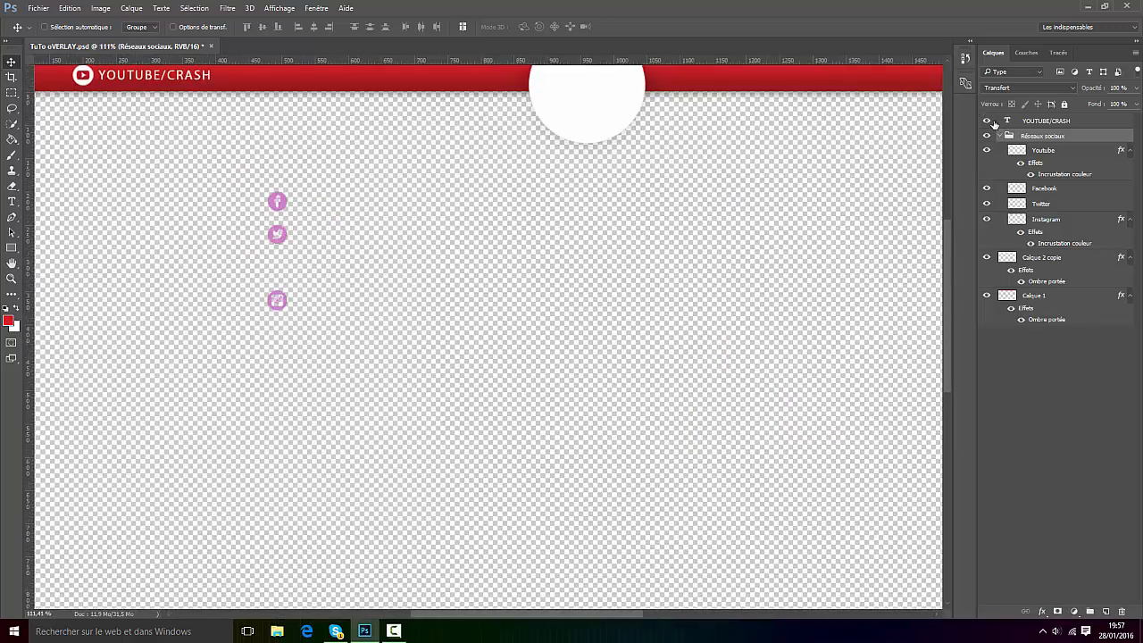
pyautogui.moveTo(1056, 155); pyautogui.dragTo(1043, 129)
pyautogui.keyDown('shift'); pyautogui.click(1043, 125); pyautogui.keyUp('shift')
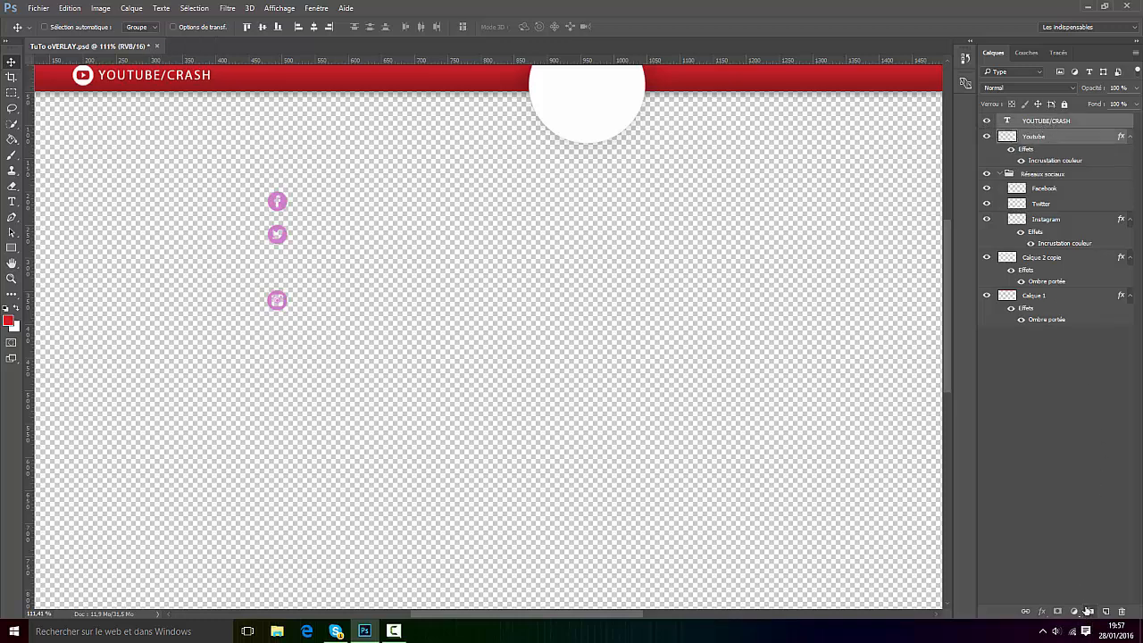
pyautogui.hotkey('ctrl', 'g')
pyautogui.doubleClick(1028, 120)
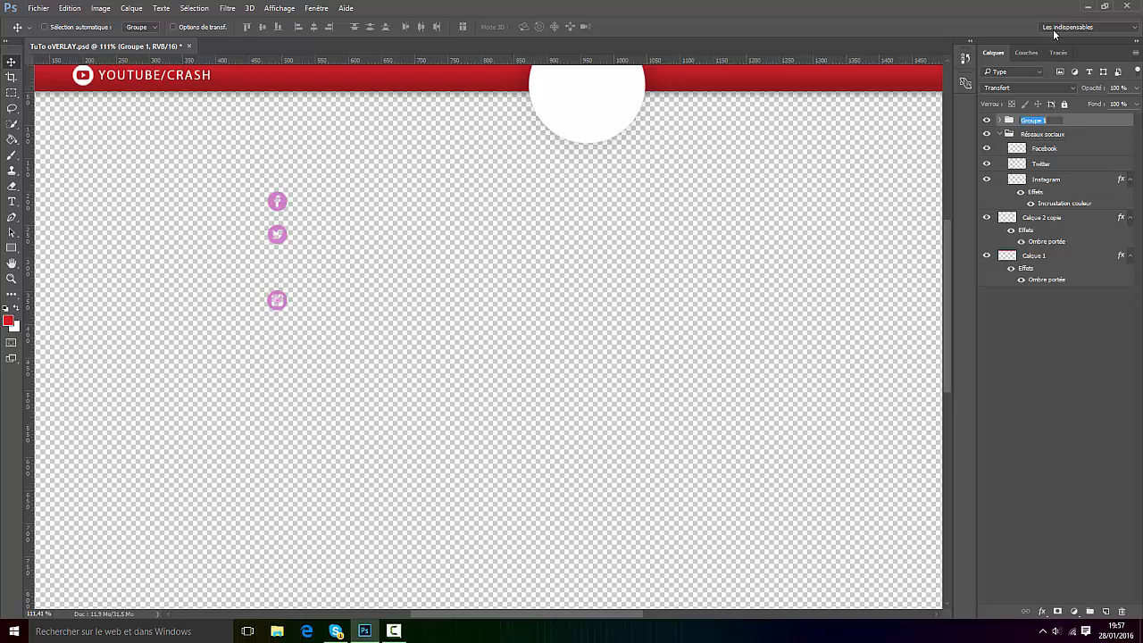
pyautogui.write('Yo')
pyautogui.press('Return')
pyautogui.scroll(2, 586, 546)
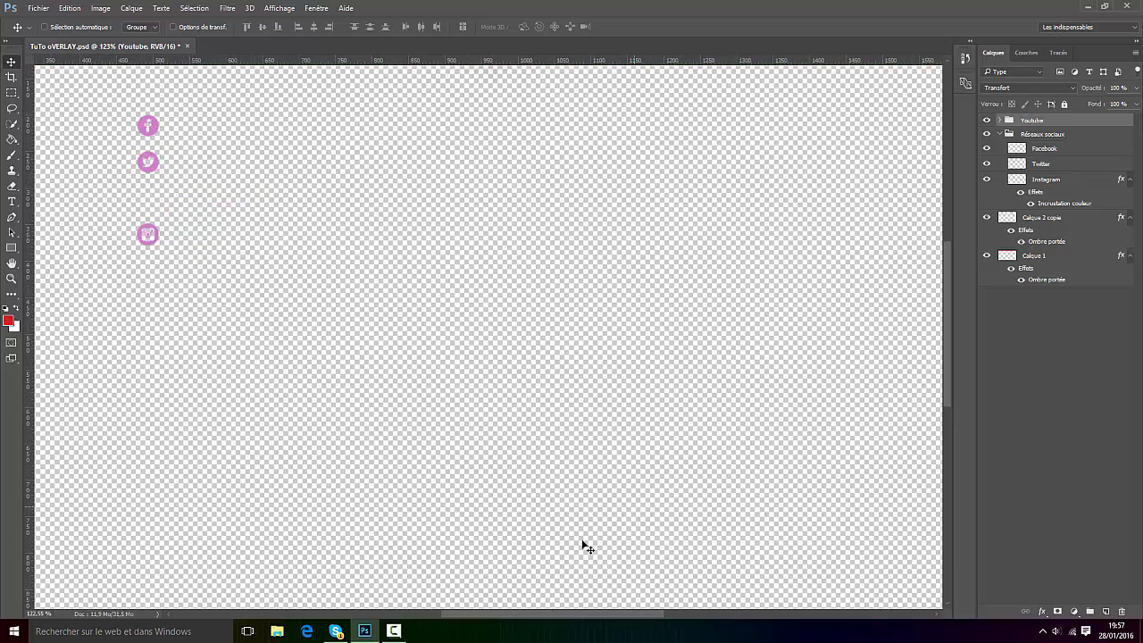
pyautogui.scroll(-2, 539, 612)
pyautogui.moveTo(534, 615); pyautogui.dragTo(470, 610)
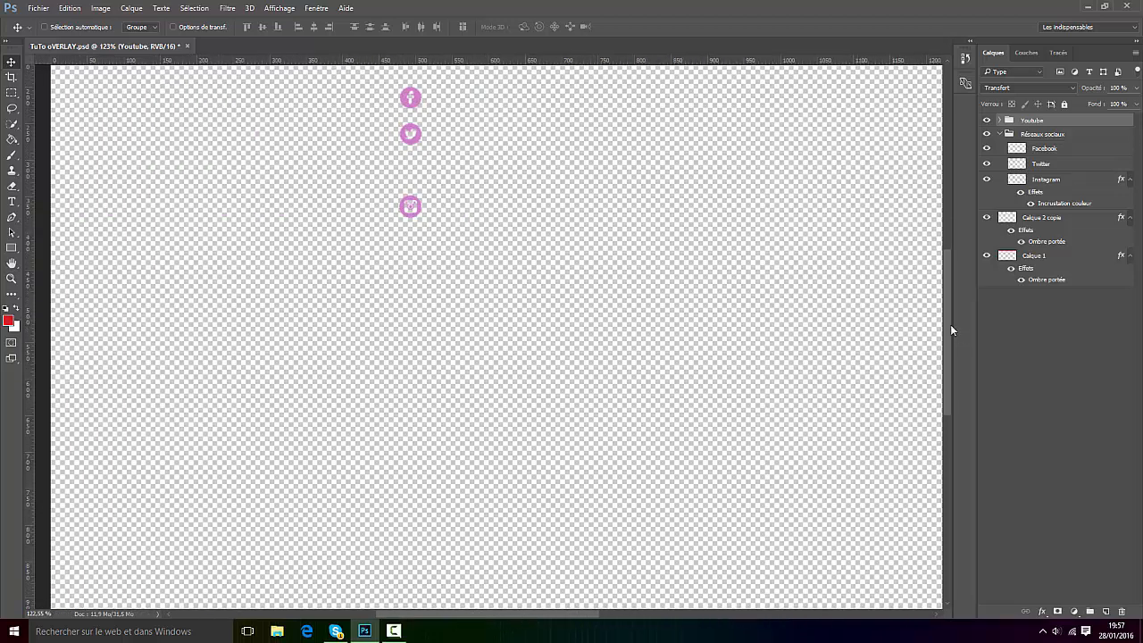
pyautogui.moveTo(950, 330); pyautogui.dragTo(952, 254)
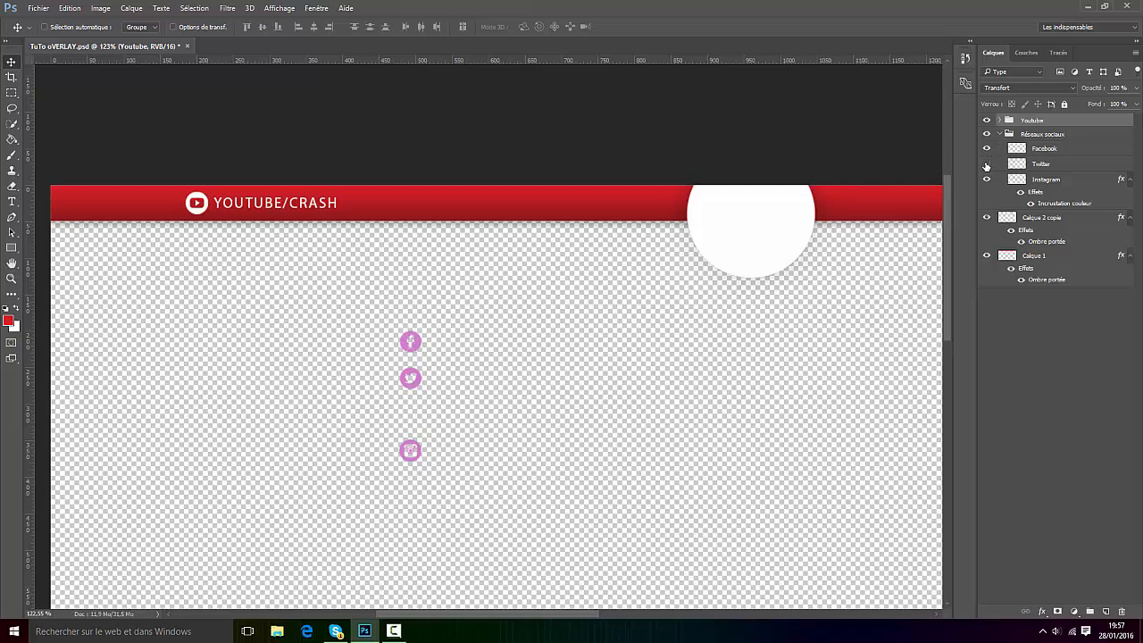
# Move the Twitter icon onto the red bar, spaced after the YOUTUBE/CRASH text and level with the YouTube icon
pyautogui.click(1035, 164)
pyautogui.moveTo(429, 398); pyautogui.dragTo(403, 225)
pyautogui.scroll(3, 444, 229)
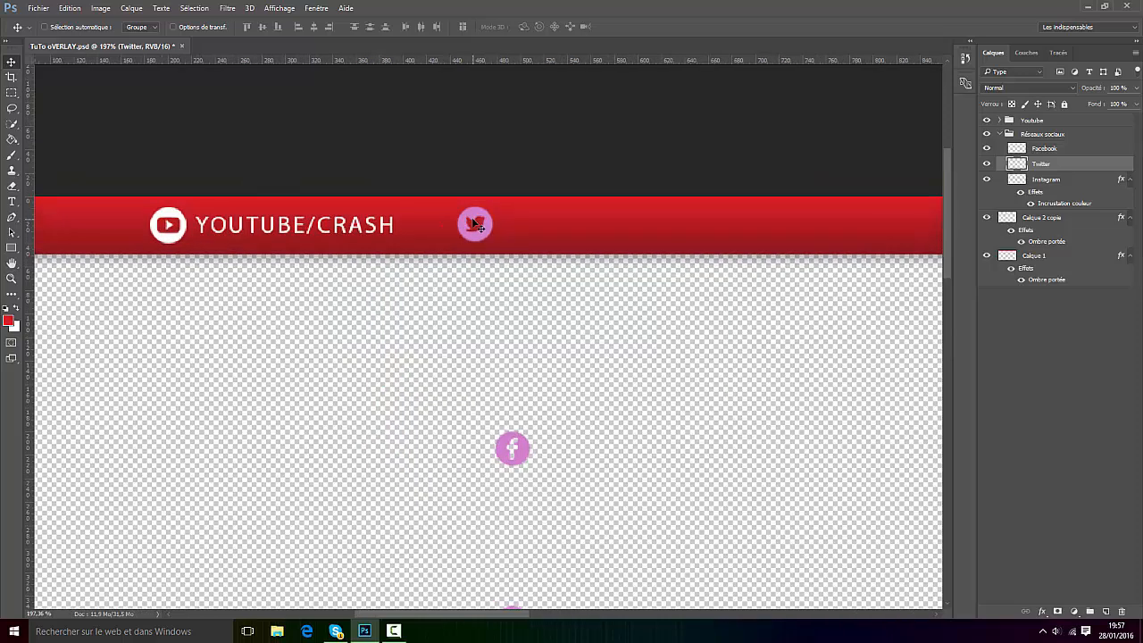
pyautogui.moveTo(474, 222); pyautogui.dragTo(472, 224)
pyautogui.moveTo(473, 222); pyautogui.dragTo(474, 224)
# Add a horizontal guide along the top edge of the YouTube icon and check the Twitter icon's alignment against it
pyautogui.click(279, 8)
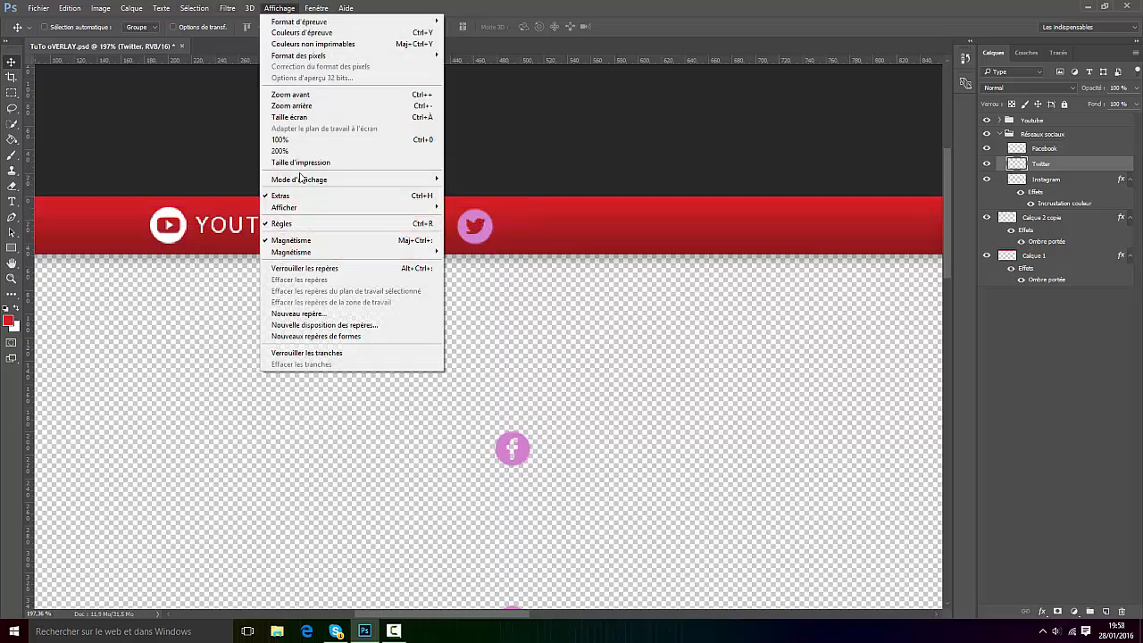
pyautogui.click(168, 226)
pyautogui.moveTo(191, 61); pyautogui.dragTo(204, 206)
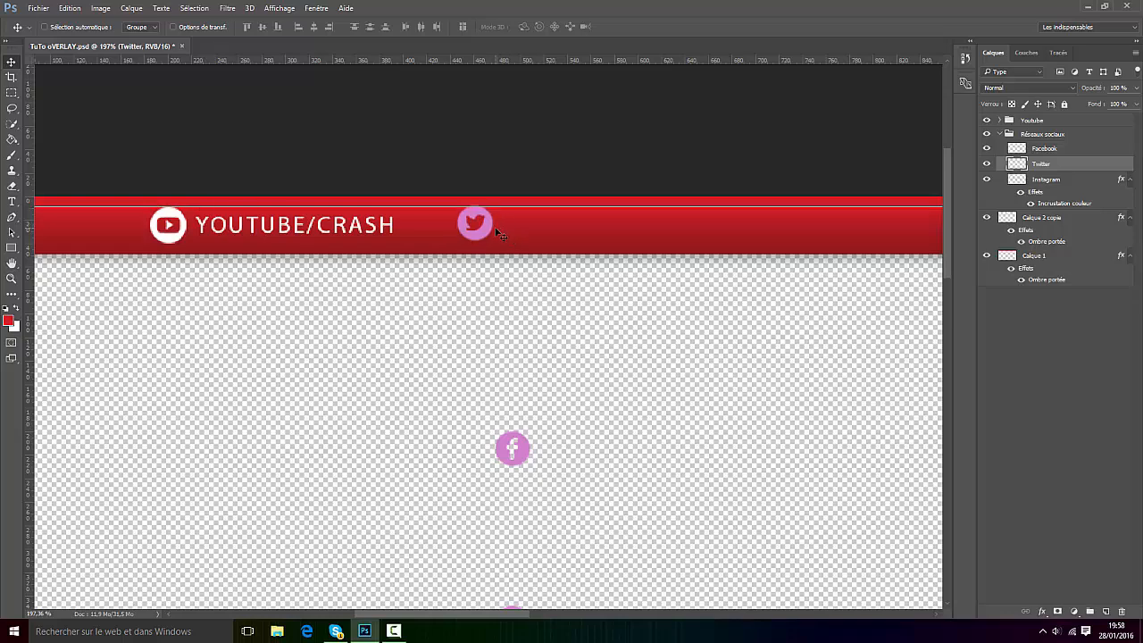
pyautogui.scroll(4, 471, 215)
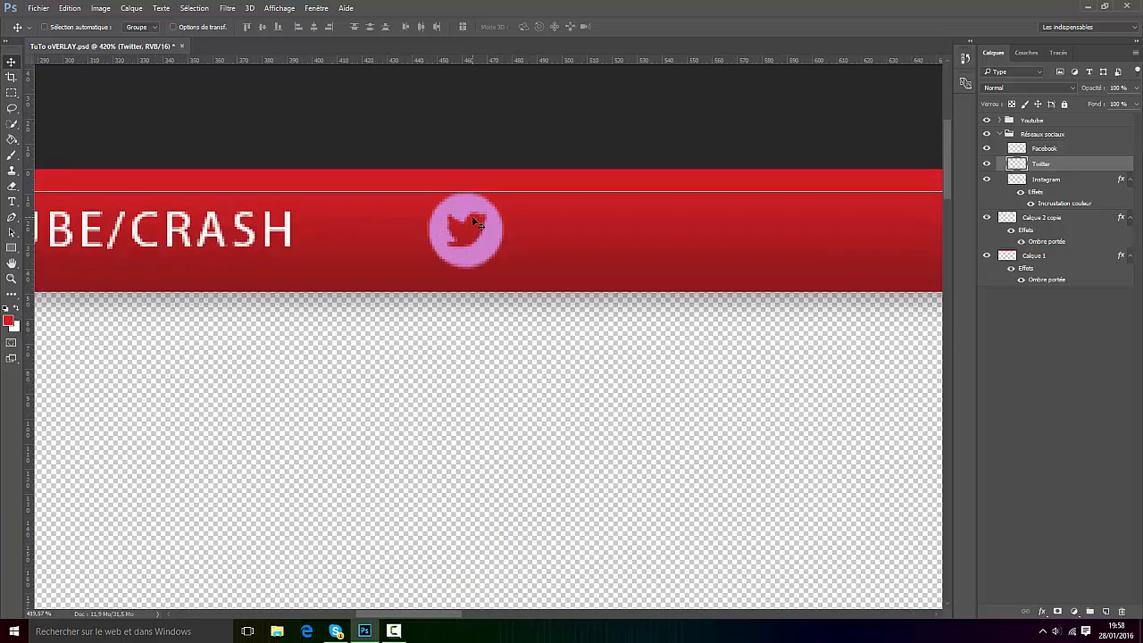
pyautogui.scroll(-1, 471, 216)
pyautogui.scroll(-2, 554, 214)
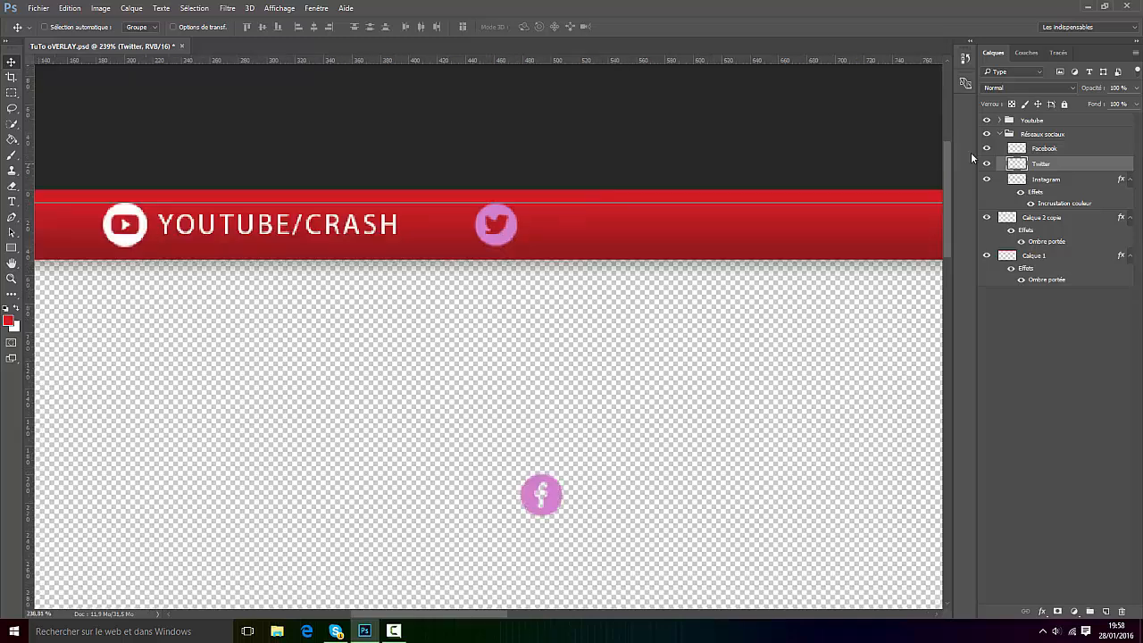
# Duplicate the YOUTUBE/CRASH text layer above the Youtube group and place the copy beside the Twitter icon
pyautogui.click(999, 120)
pyautogui.click(1035, 136)
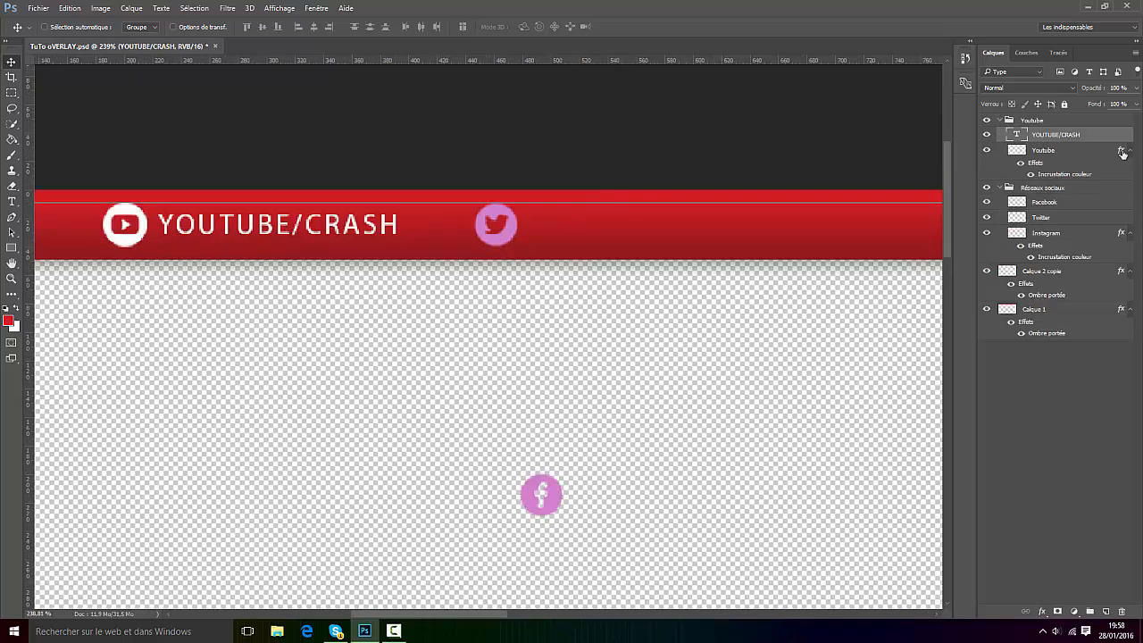
pyautogui.moveTo(1076, 135); pyautogui.dragTo(1064, 111)
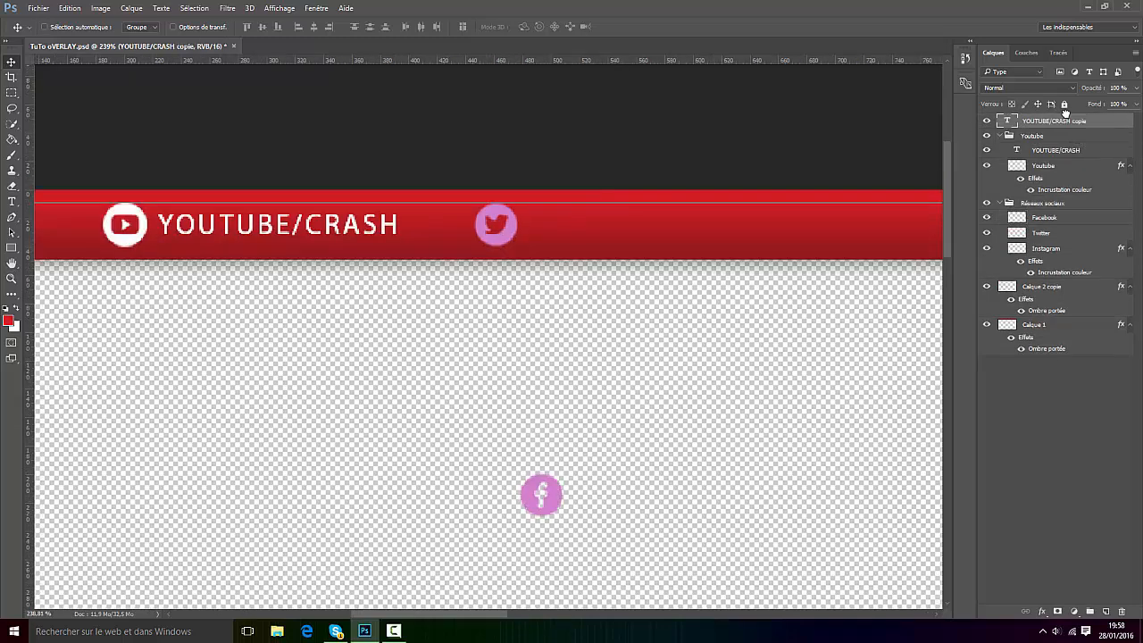
pyautogui.moveTo(287, 268); pyautogui.dragTo(464, 231)
# Replace the word YOUTUBE with TWITTER in the copied text so it reads TWITTER/CRASH
pyautogui.click(11, 204)
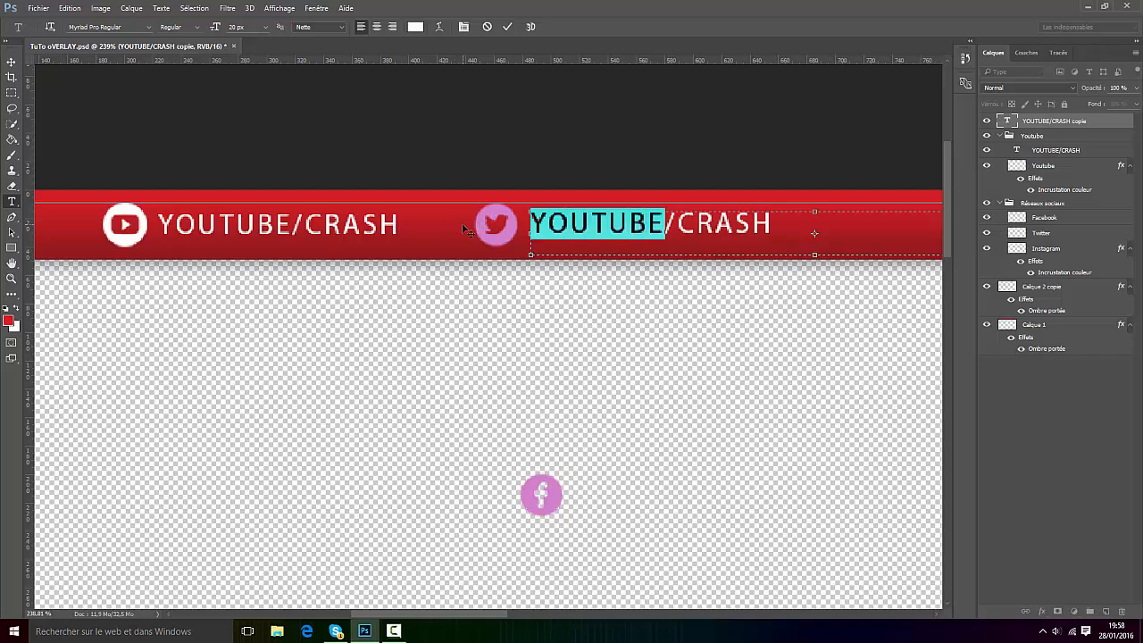
pyautogui.write('TWITTER')
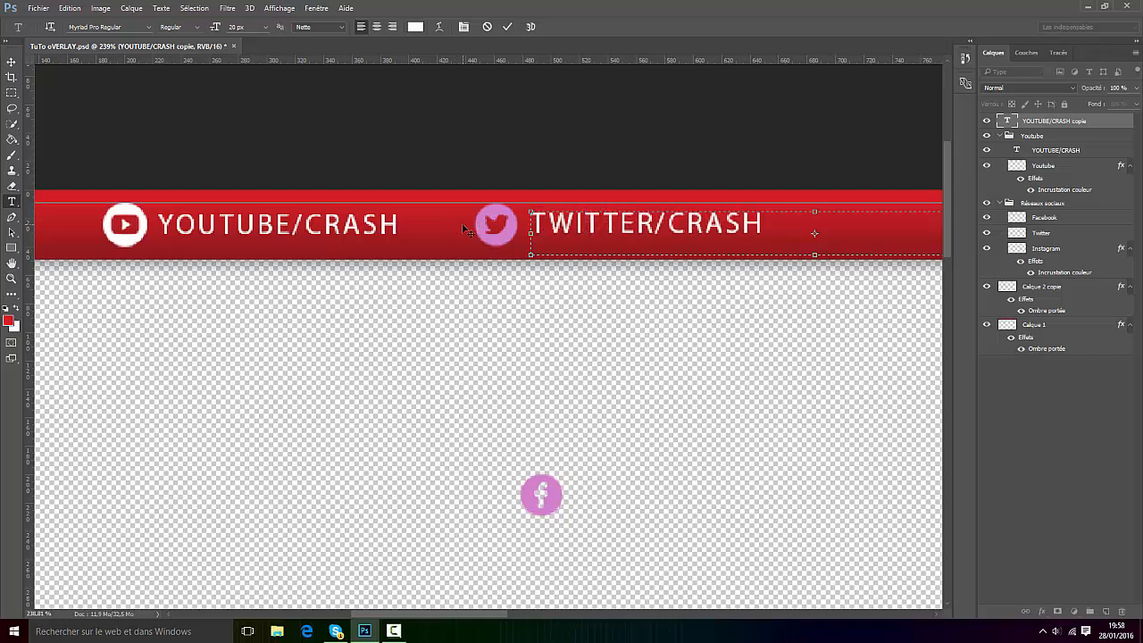
pyautogui.click(507, 26)
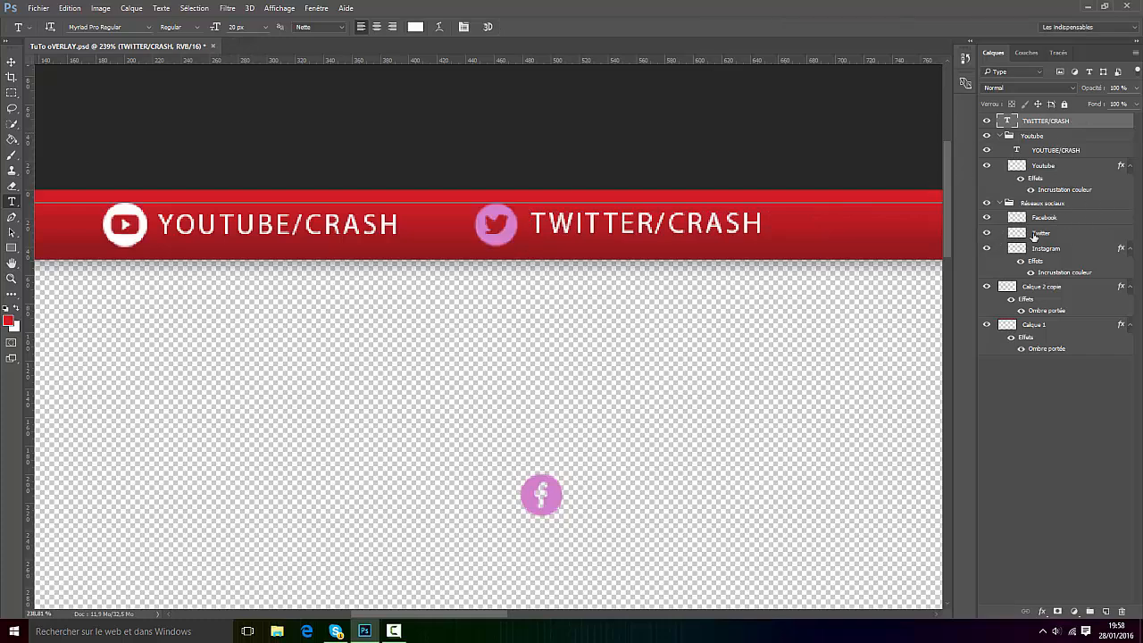
# Apply a white colour overlay (Incrustation couleur) at 100% opacity to the Twitter layer
pyautogui.rightClick(1034, 235)
pyautogui.click(884, 82)
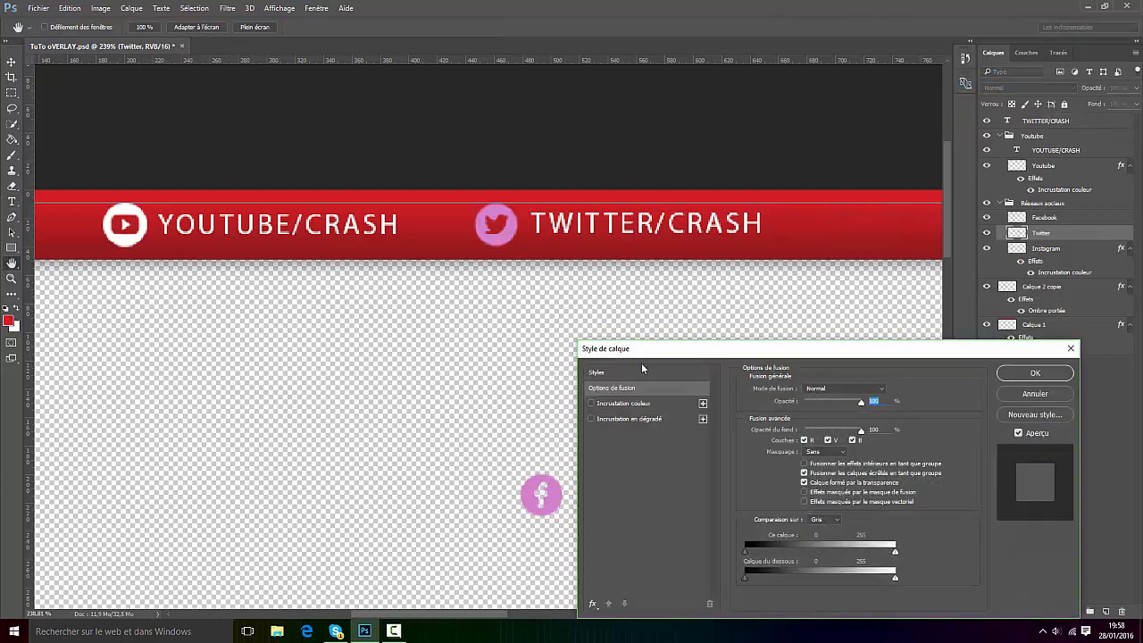
pyautogui.click(622, 402)
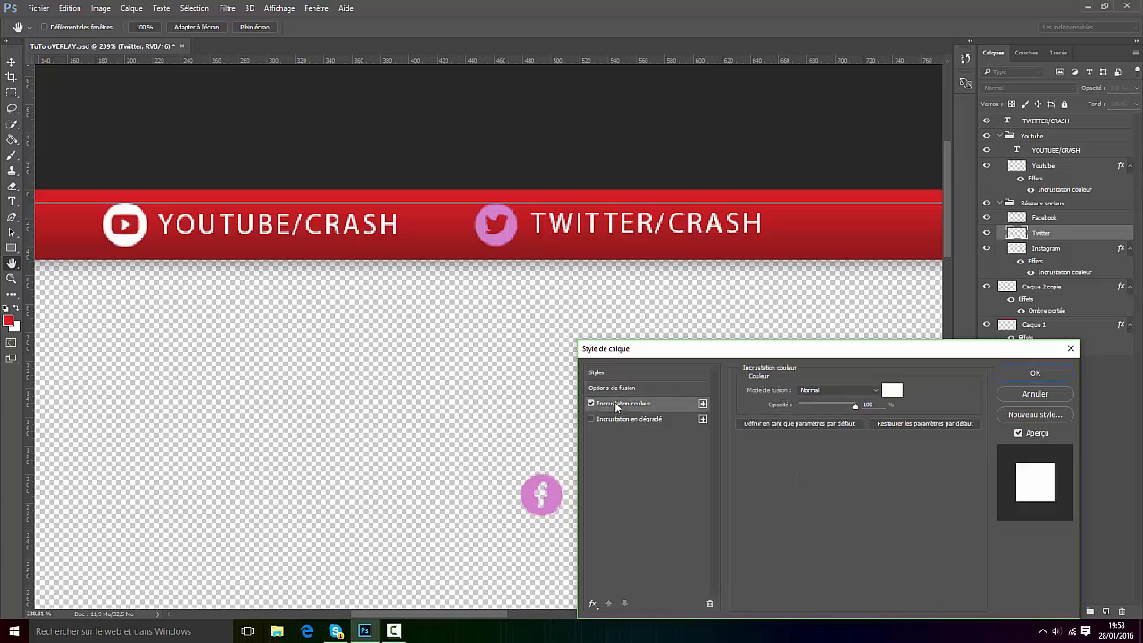
pyautogui.click(1067, 377)
# Hide the guides by turning off the display of extras
pyautogui.press('t')
pyautogui.hotkey('ctrl', '0')
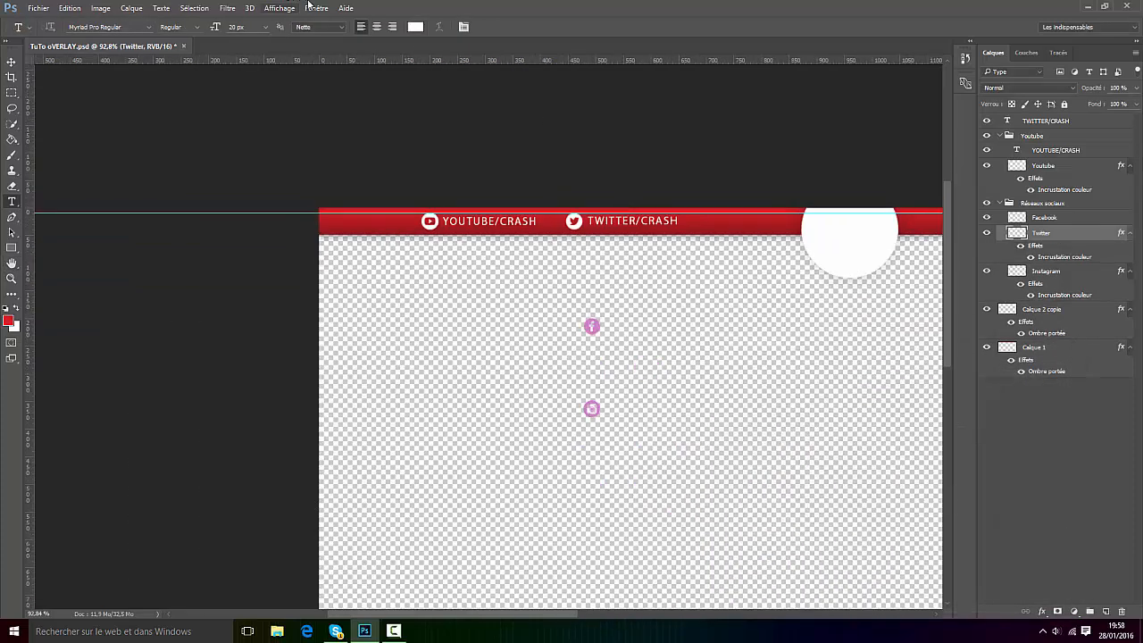
pyautogui.click(281, 8)
pyautogui.click(283, 195)
# Examine the whole overlay and the spacing of the labels along the bar
pyautogui.scroll(-5, 496, 214)
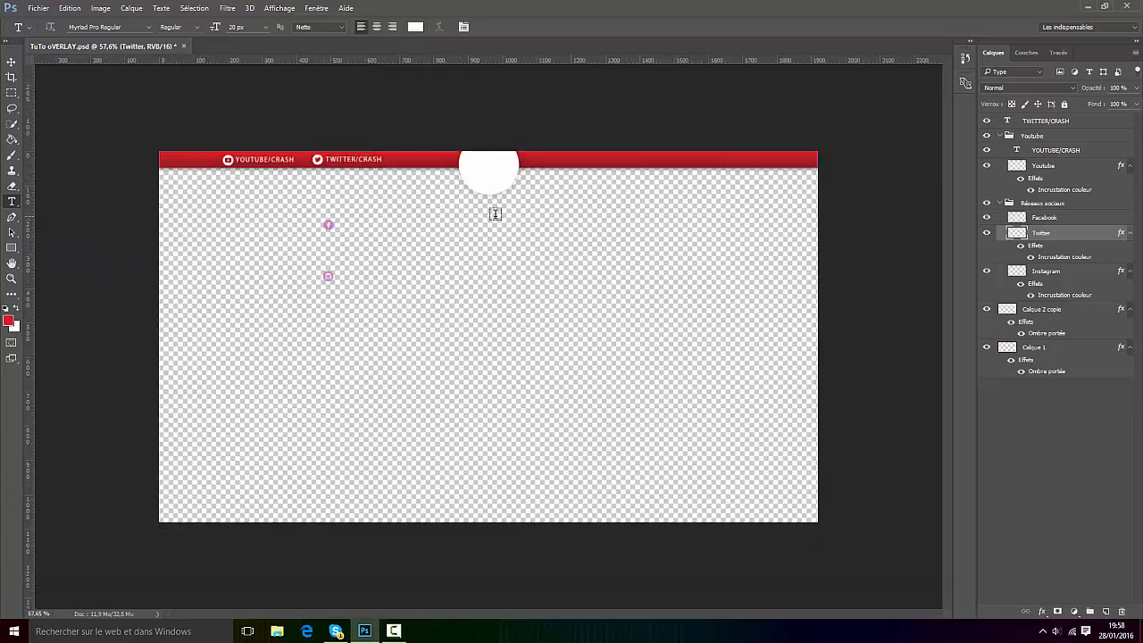
pyautogui.scroll(4, 345, 152)
pyautogui.scroll(-2, 107, 94)
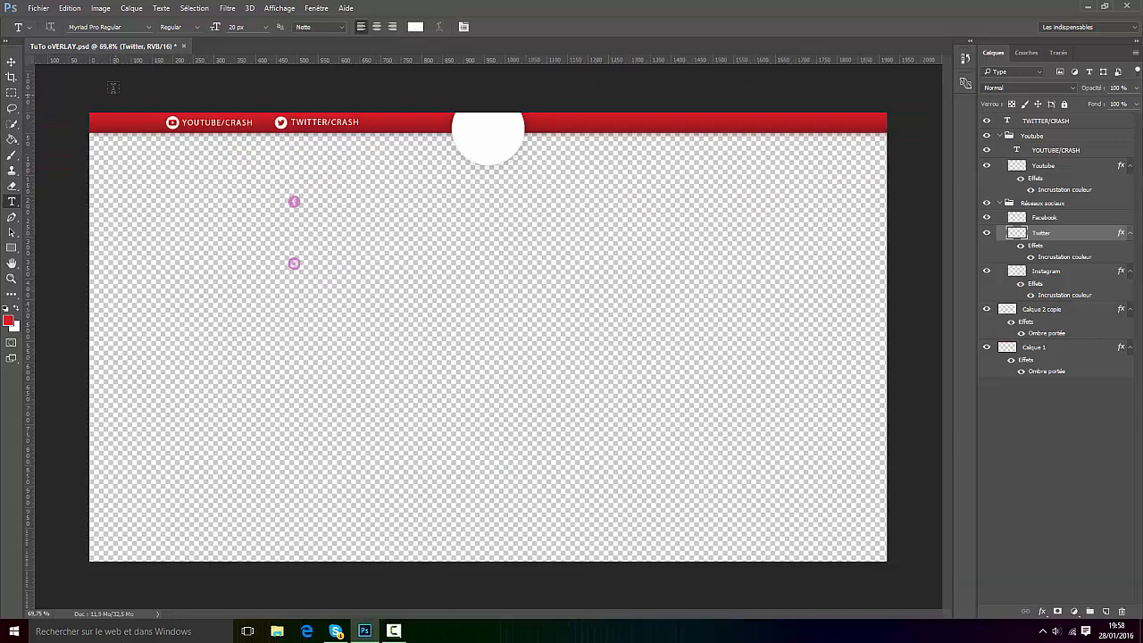
pyautogui.scroll(-1, 113, 87)
pyautogui.scroll(2, 523, 217)
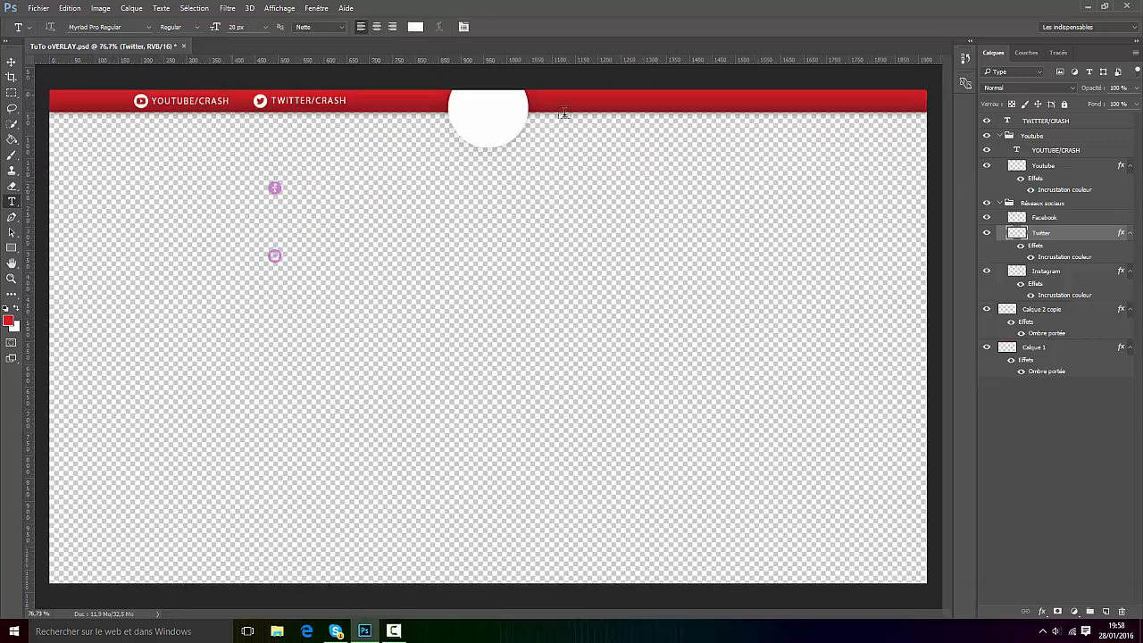
pyautogui.scroll(-1, 744, 139)
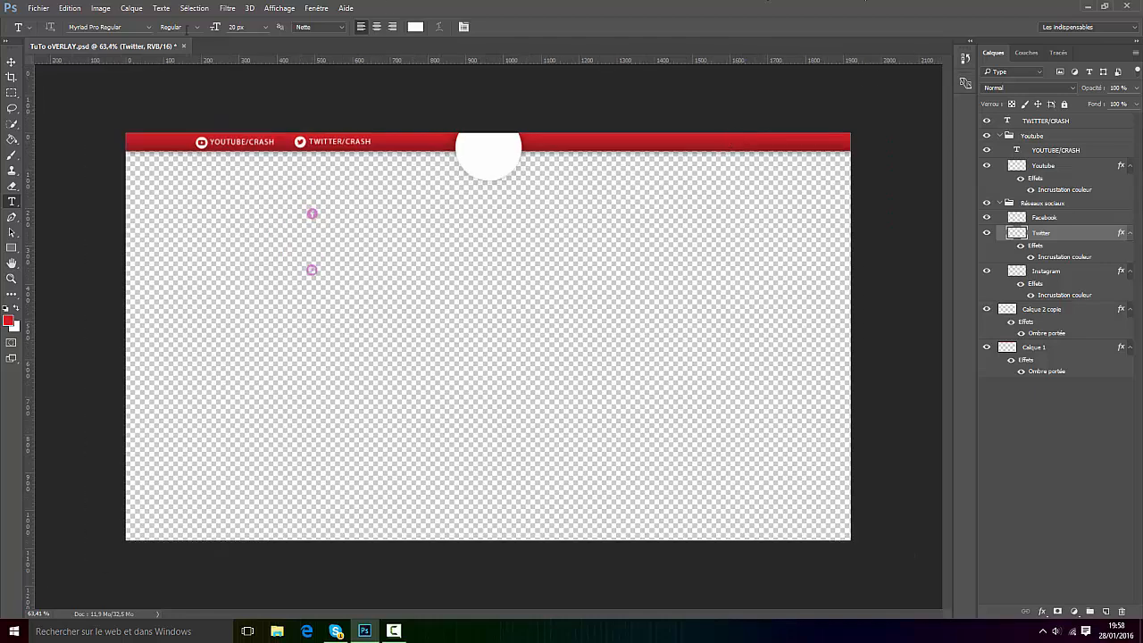
pyautogui.rightClick(787, 78)
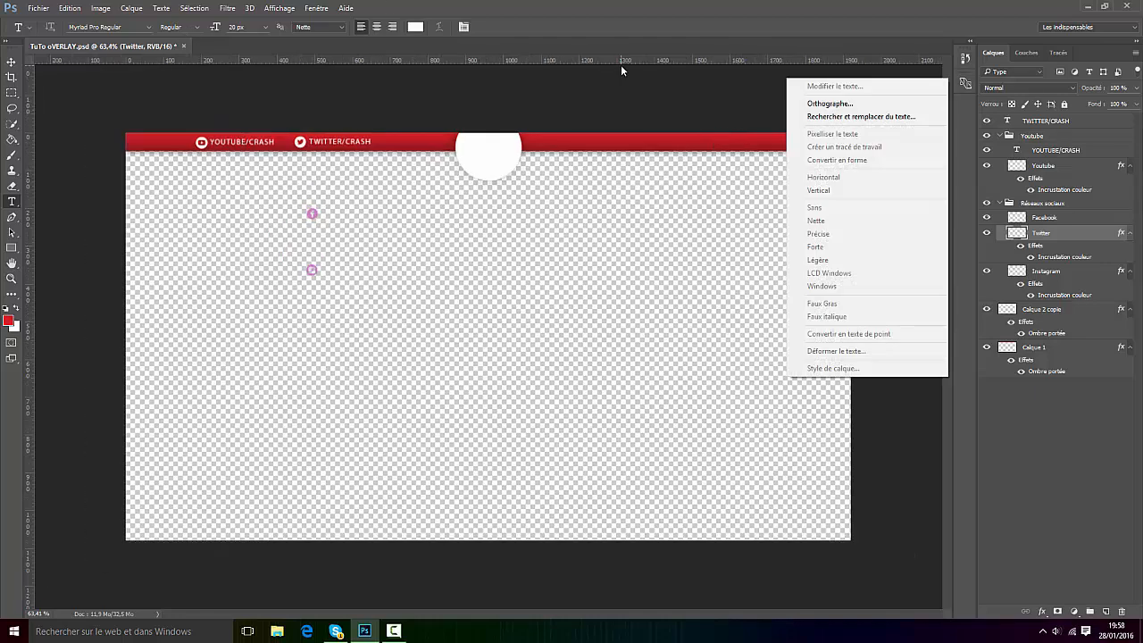
pyautogui.click(563, 80)
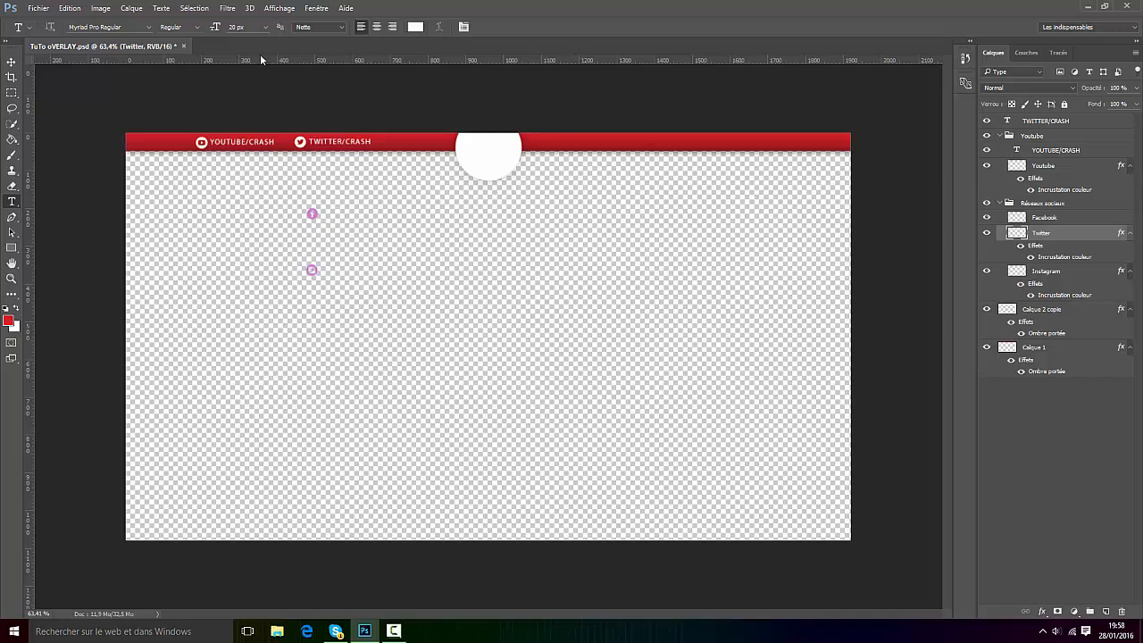
pyautogui.scroll(2, 260, 54)
pyautogui.scroll(1, 219, 53)
# Take the Twitter layer out of Réseaux sociaux, group it with the TWITTER/CRASH text and name the group Twitter
pyautogui.press('v')
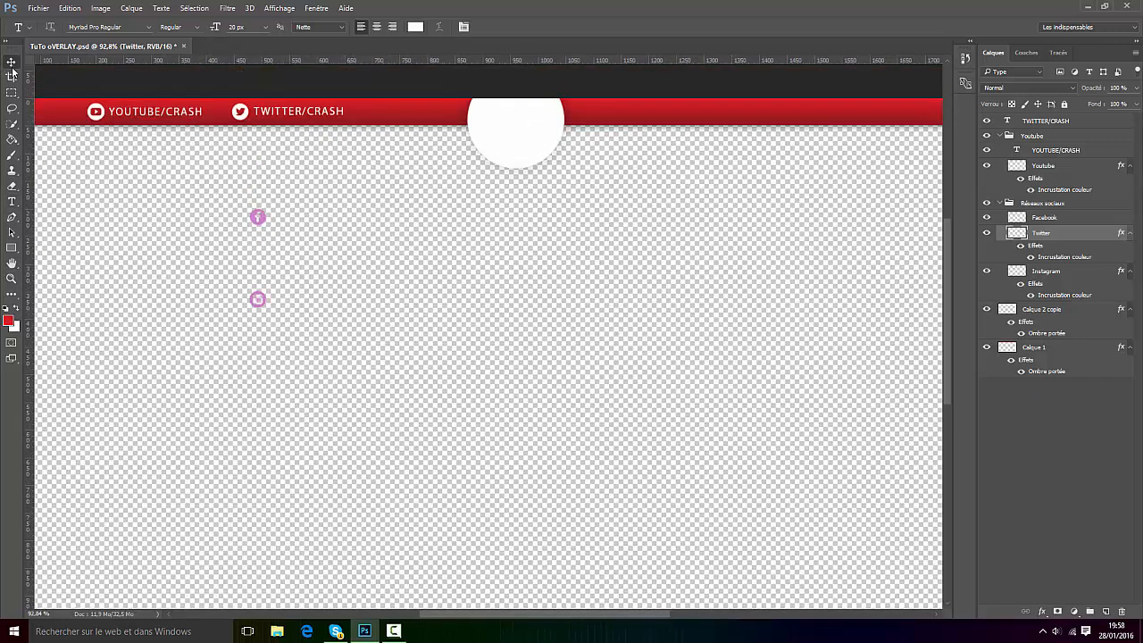
pyautogui.moveTo(1036, 234); pyautogui.dragTo(1046, 128)
pyautogui.hotkey('ctrl', 'g')
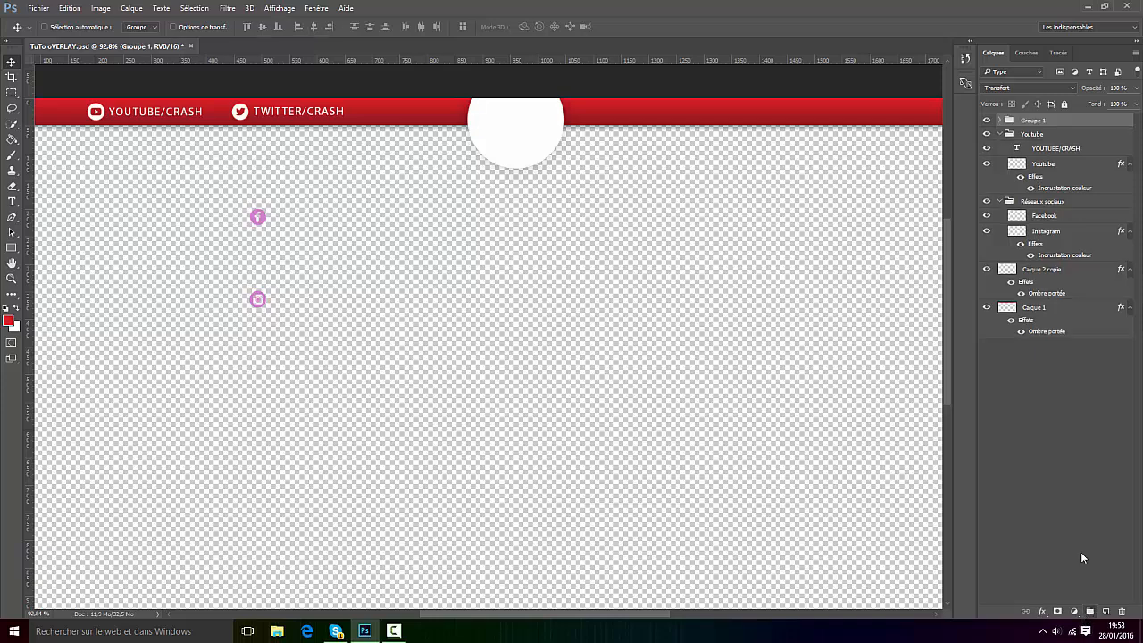
pyautogui.doubleClick(1031, 122)
pyautogui.write('Twitter')
pyautogui.click(1117, 365)
pyautogui.click(999, 133)
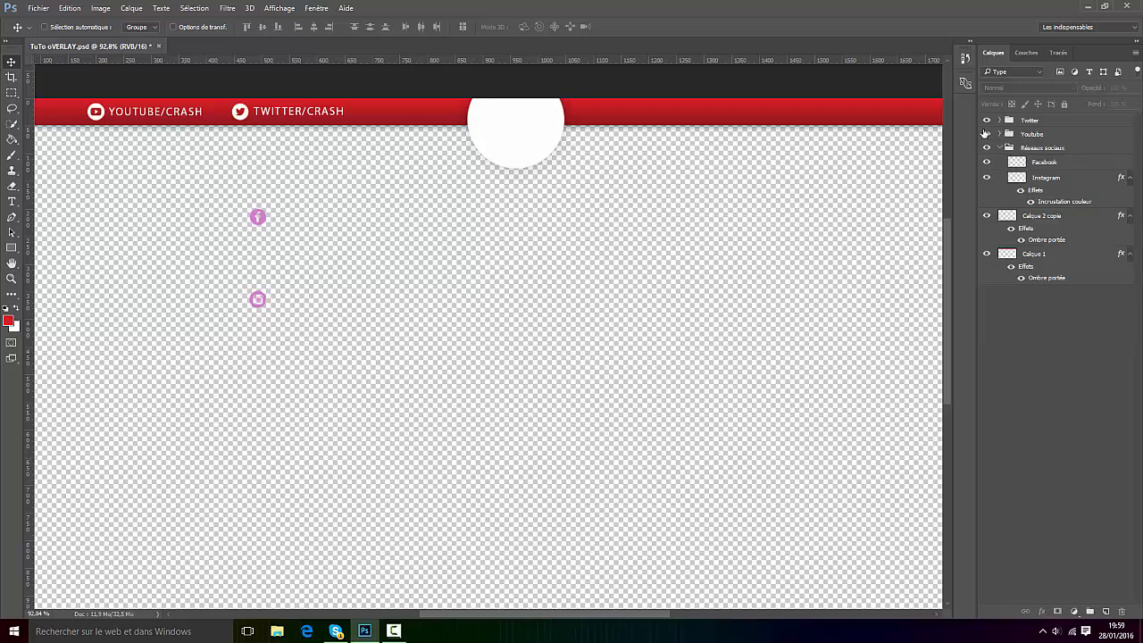
# Move the Instagram icon onto the bar on the other side of the white circle, and show the guides to check its height
pyautogui.click(1044, 162)
pyautogui.click(1042, 177)
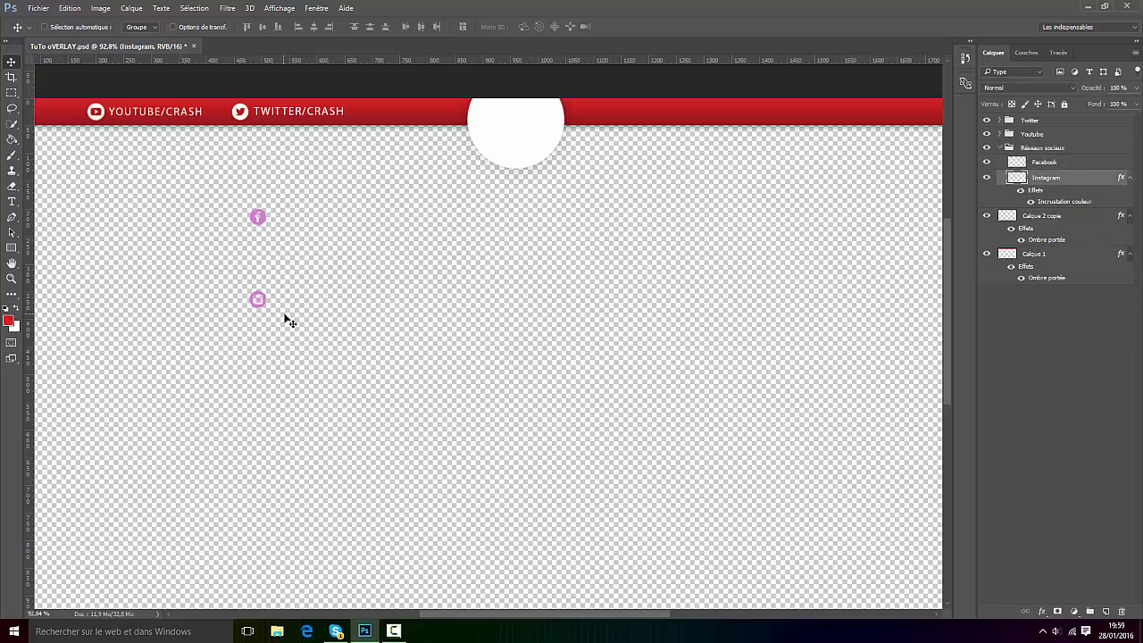
pyautogui.moveTo(283, 318); pyautogui.dragTo(691, 114)
pyautogui.click(267, 6)
pyautogui.click(296, 195)
pyautogui.scroll(3, 591, 125)
pyautogui.scroll(-4, 682, 128)
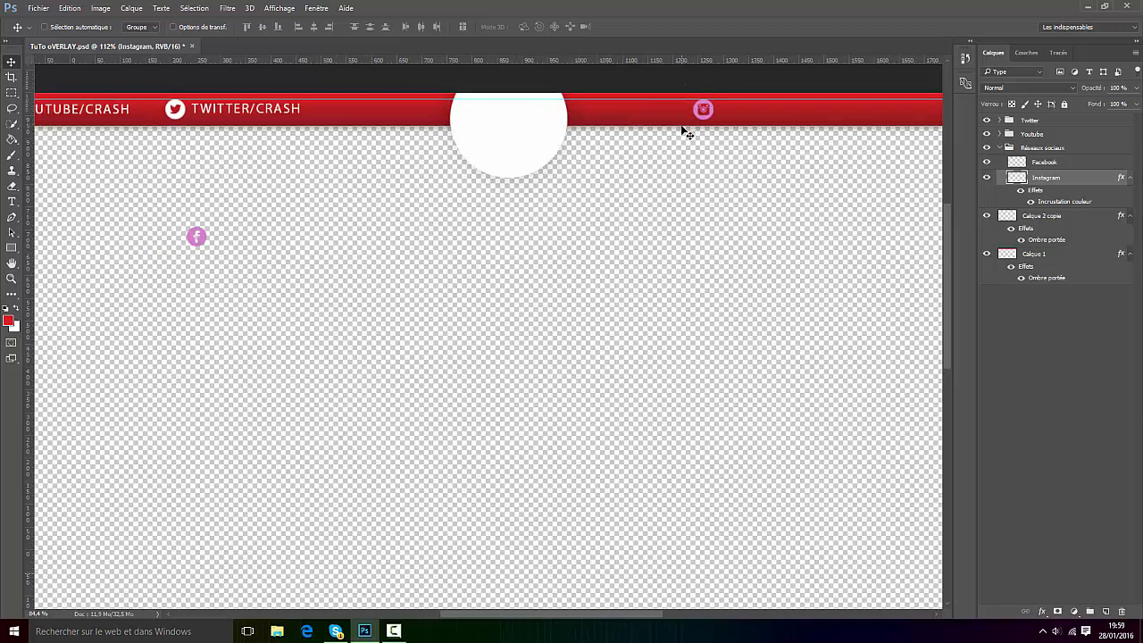
pyautogui.scroll(-5, 682, 131)
pyautogui.scroll(2, 623, 112)
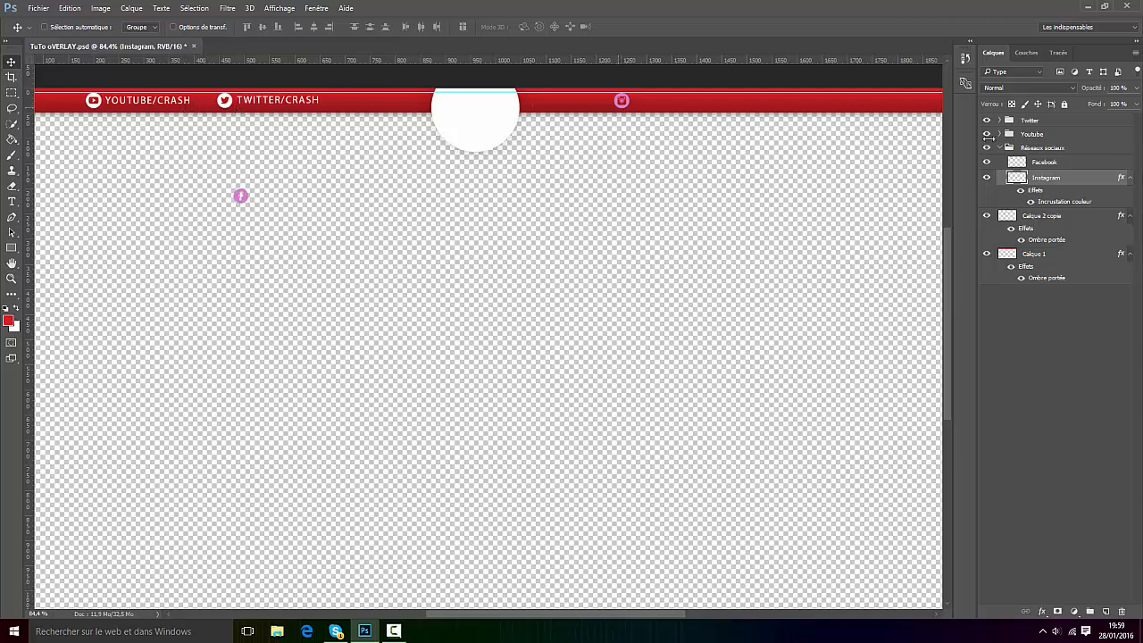
# Duplicate the TWITTER/CRASH text layer above the Twitter group and place the copy beside the Instagram icon
pyautogui.click(999, 120)
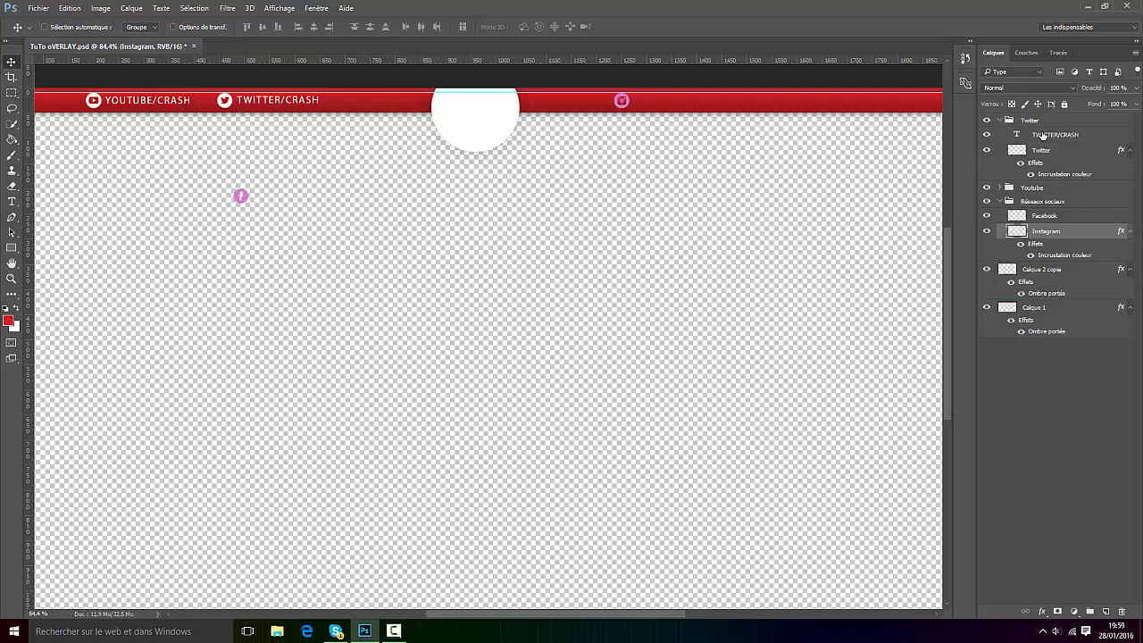
pyautogui.click(1037, 136)
pyautogui.moveTo(1043, 121); pyautogui.dragTo(1040, 114)
pyautogui.moveTo(396, 106); pyautogui.dragTo(699, 103)
# Add a horizontal guide along the top of the TWITTER/CRASH letters and check the copied text's alignment against it
pyautogui.scroll(15, 290, 81)
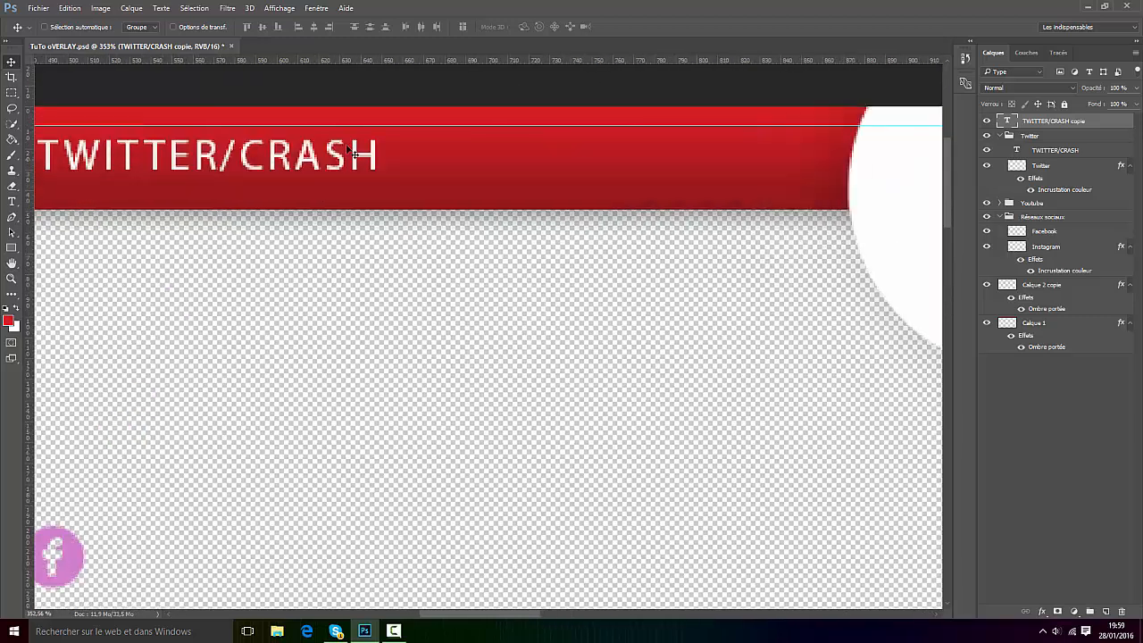
pyautogui.moveTo(312, 67); pyautogui.dragTo(354, 139)
pyautogui.scroll(18, 340, 142)
pyautogui.scroll(-10, 601, 168)
pyautogui.scroll(-12, 600, 168)
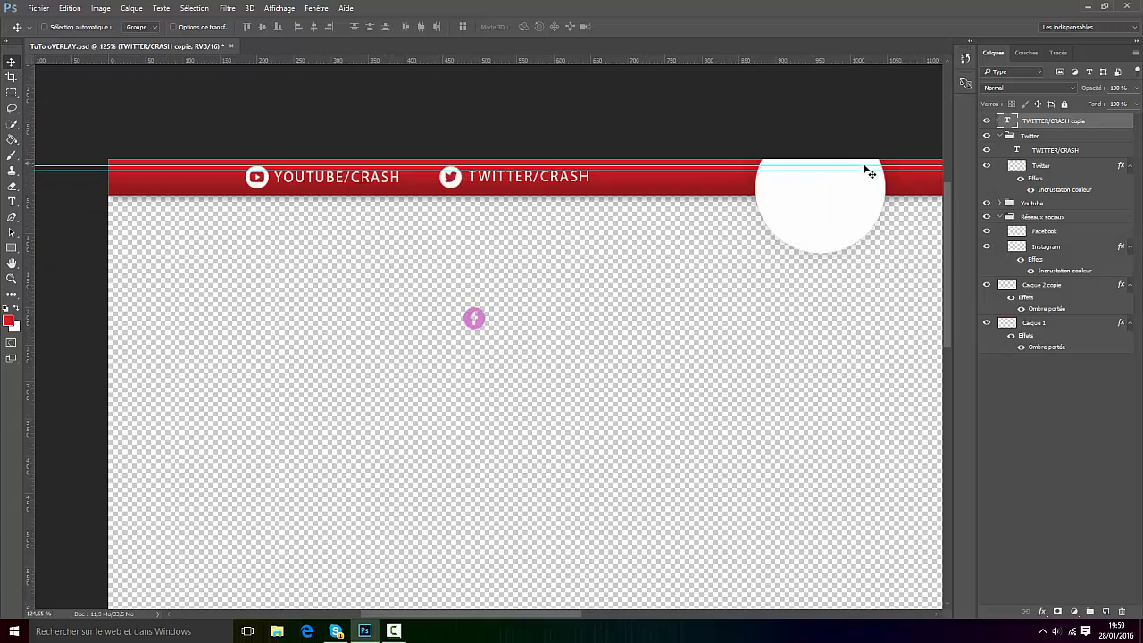
pyautogui.scroll(12, 868, 169)
pyautogui.moveTo(580, 617); pyautogui.dragTo(692, 613)
pyautogui.scroll(8, 786, 140)
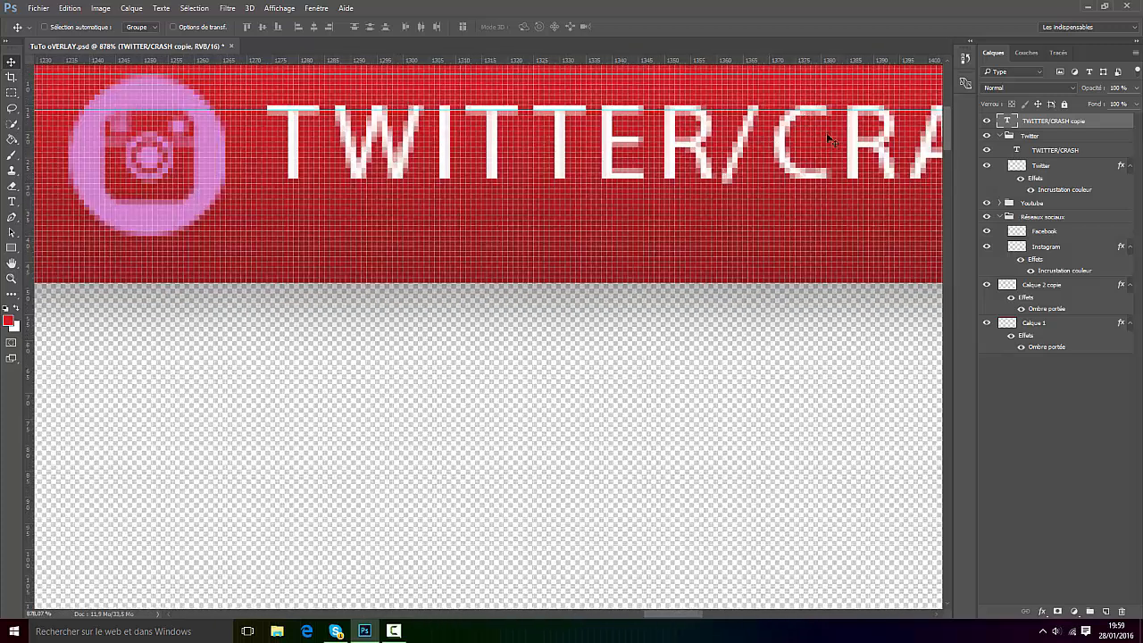
pyautogui.scroll(-5, 591, 159)
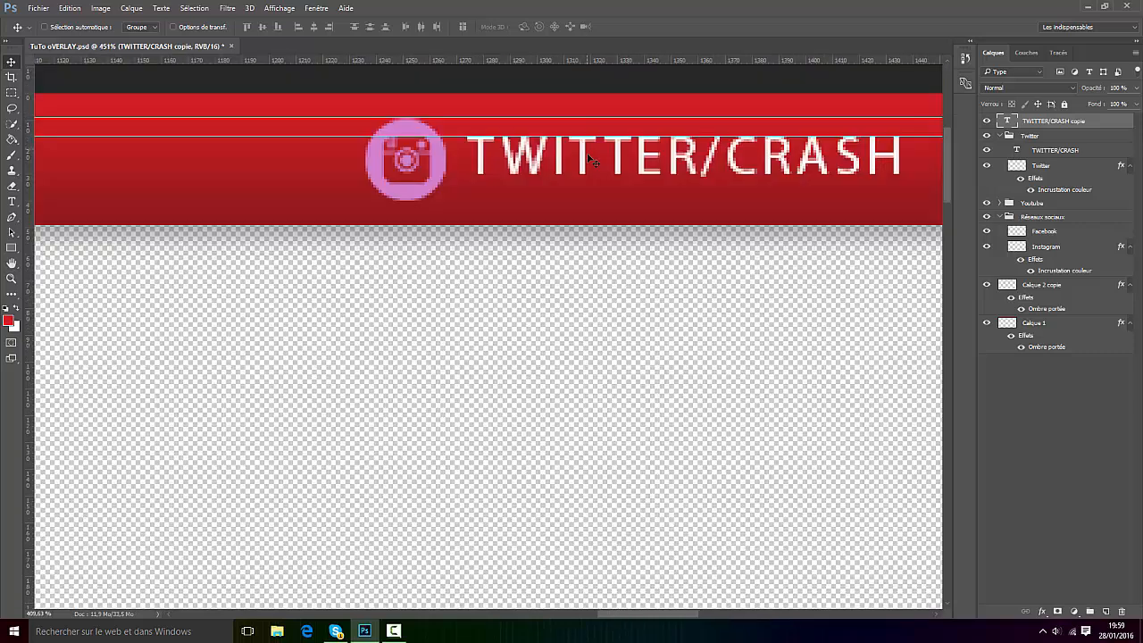
pyautogui.scroll(-8, 591, 159)
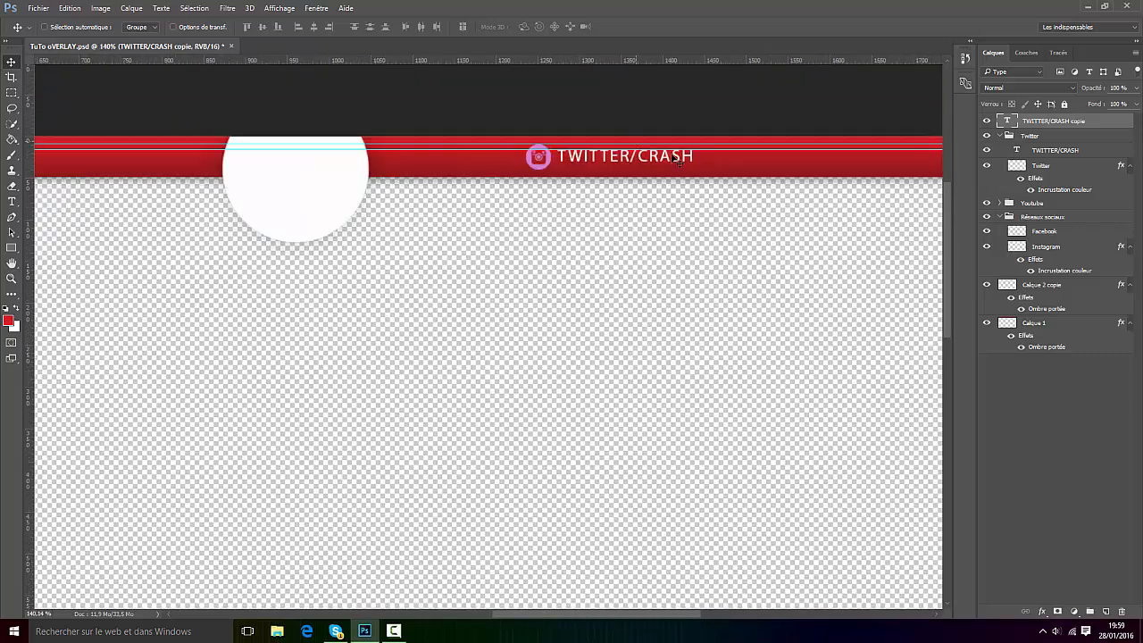
# Change the Instagram layer's colour overlay to white (ffffff)
pyautogui.doubleClick(1057, 271)
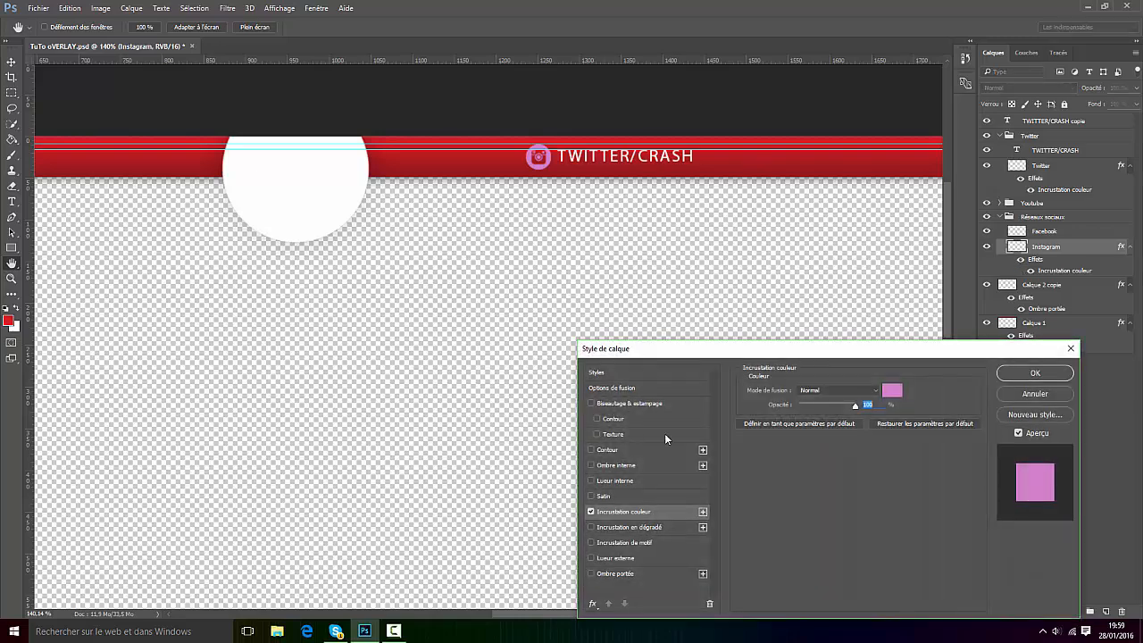
pyautogui.click(893, 390)
pyautogui.click(625, 156)
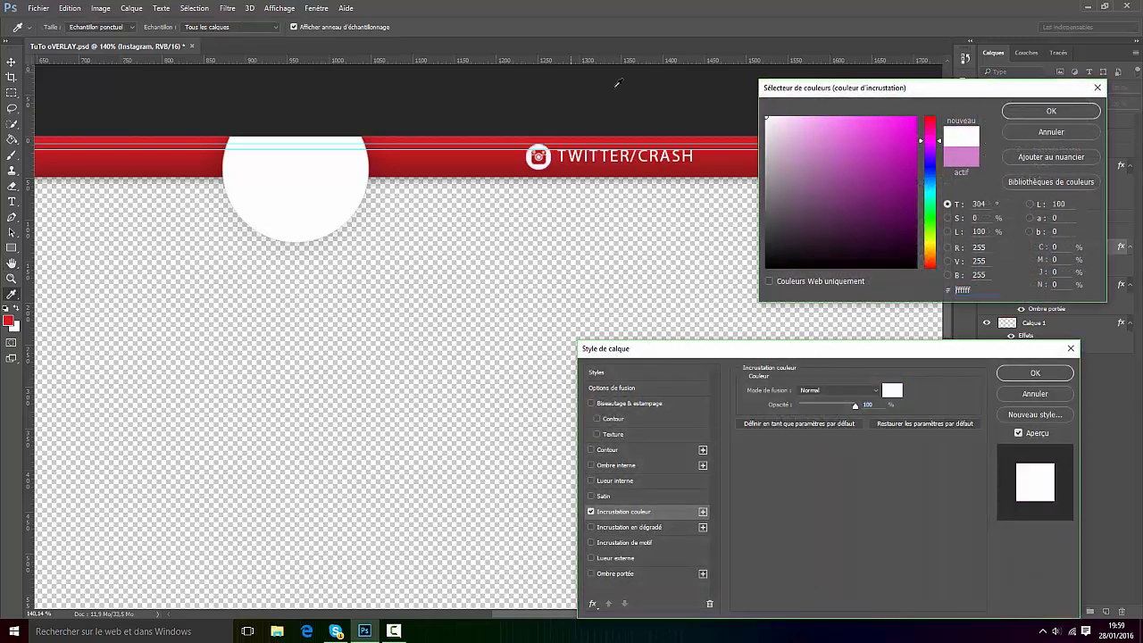
pyautogui.click(1049, 110)
pyautogui.click(1034, 372)
pyautogui.scroll(-3, 595, 122)
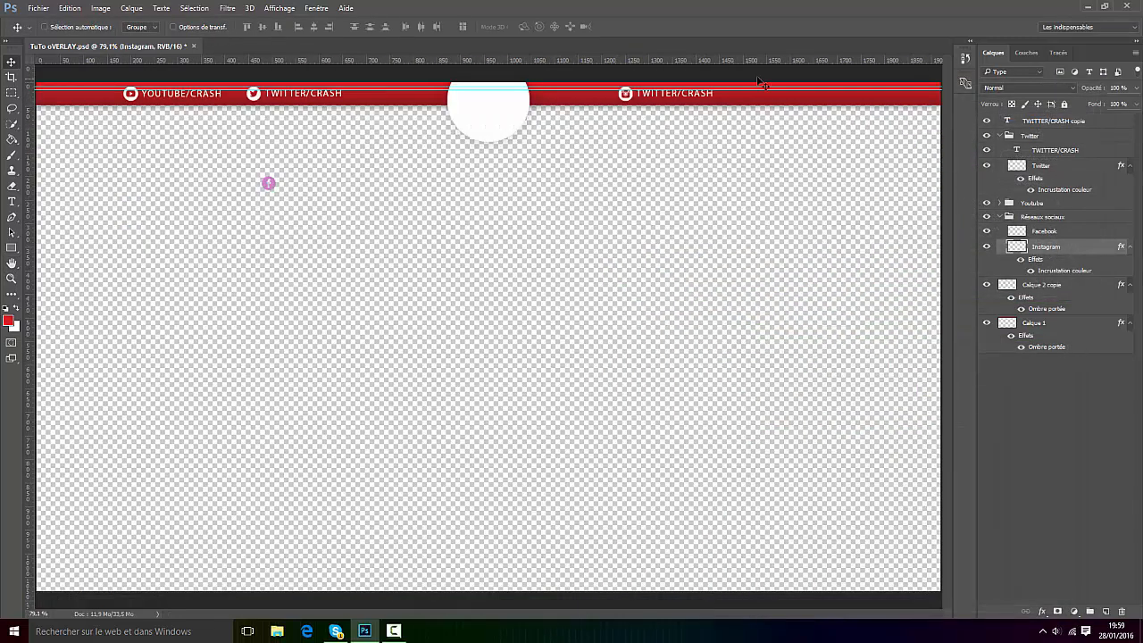
pyautogui.scroll(5, 647, 53)
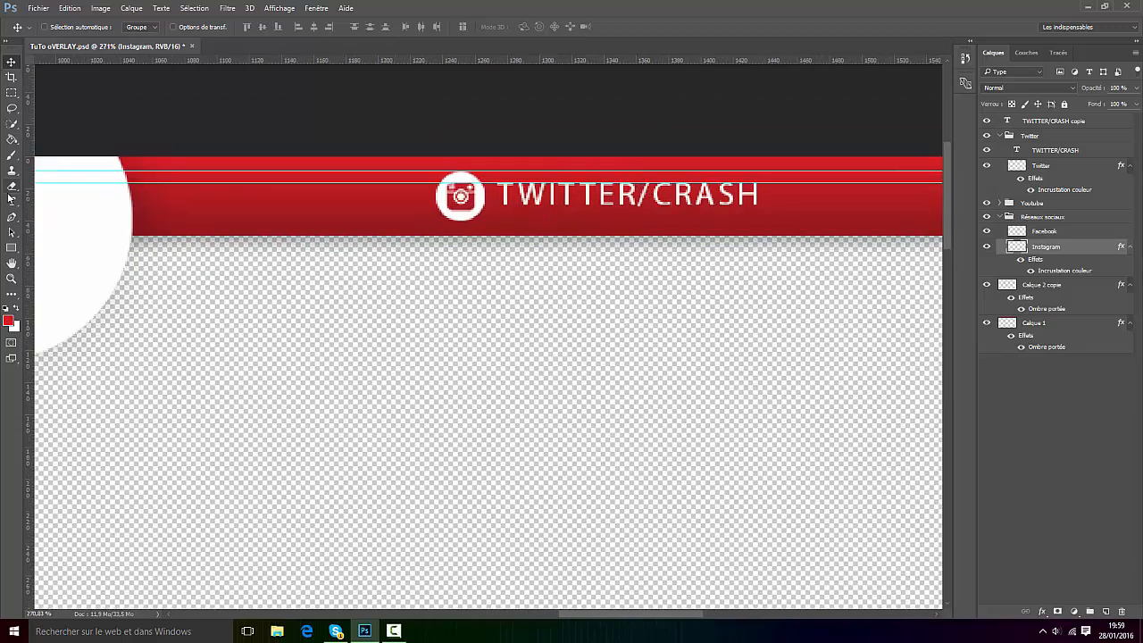
# Replace TWITTER with INSTAGRAM in the copied text label beside the Instagram icon, making it read INSTAGRAM/CRASH
pyautogui.click(11, 200)
pyautogui.moveTo(640, 195); pyautogui.dragTo(418, 200)
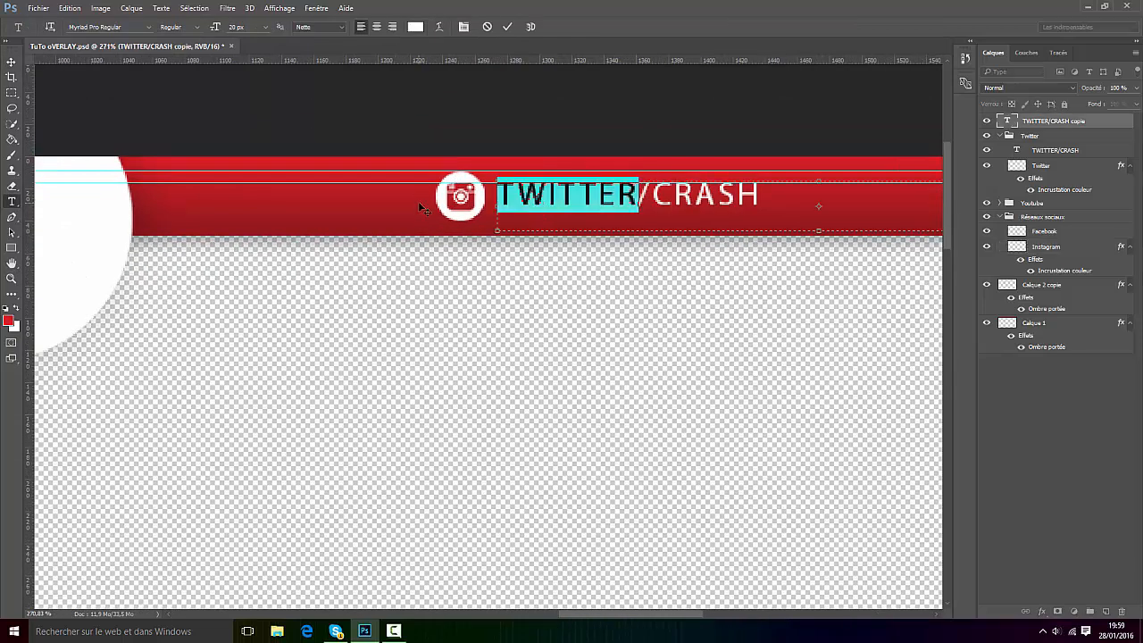
pyautogui.write('INSTAG')
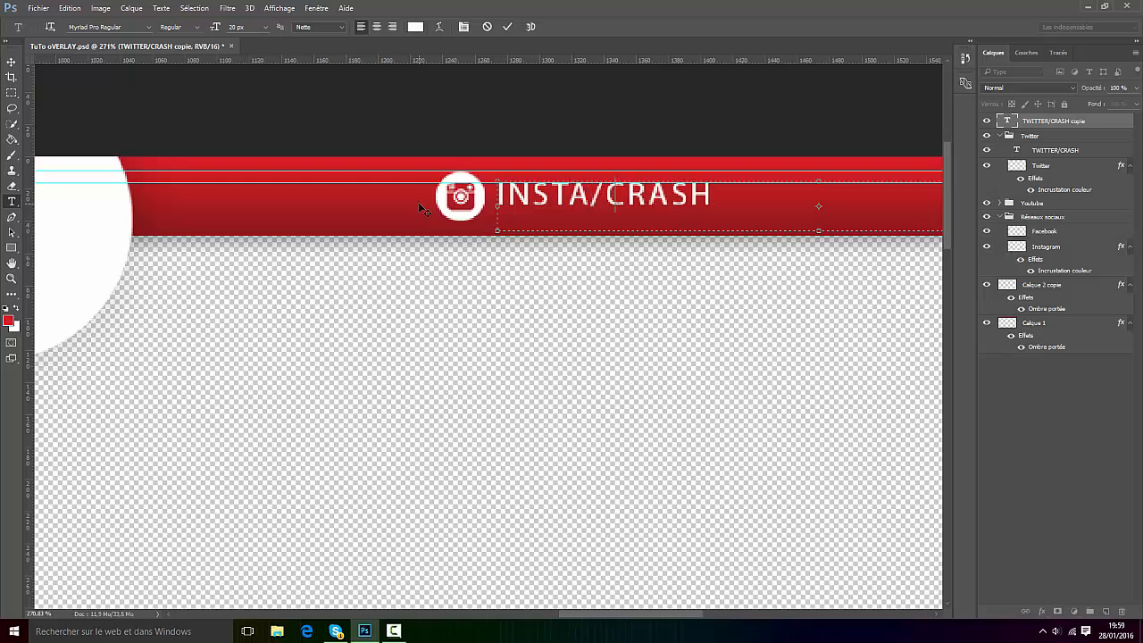
pyautogui.write('RAM')
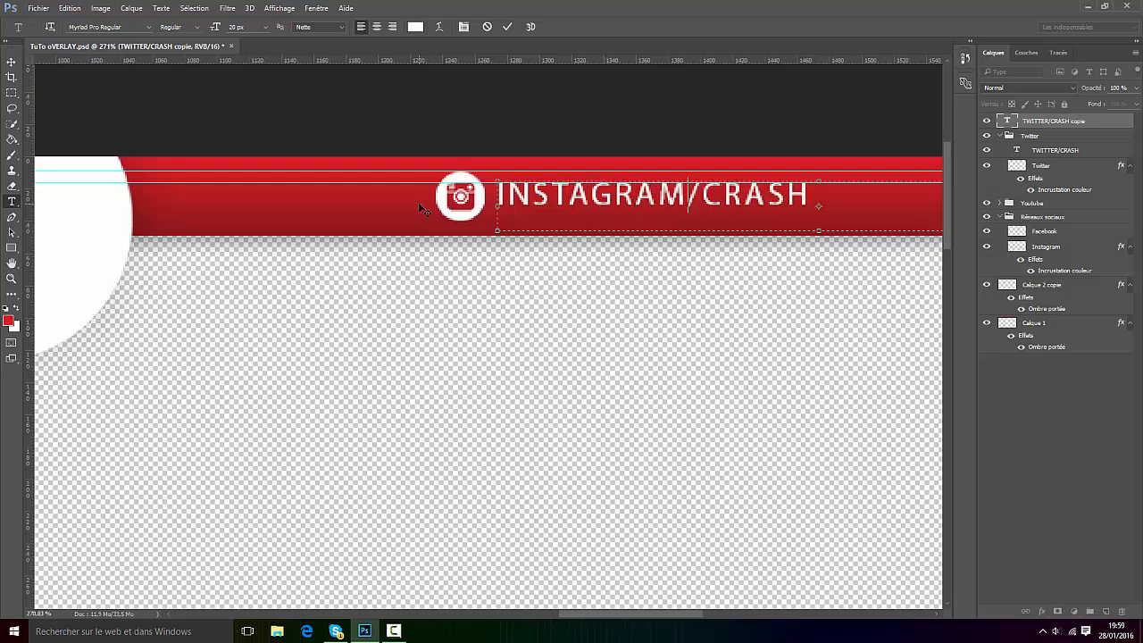
pyautogui.click(507, 28)
# Move the Facebook icon onto the red bar beyond the INSTAGRAM/CRASH label, level with the Instagram icon
pyautogui.scroll(-5, 544, 198)
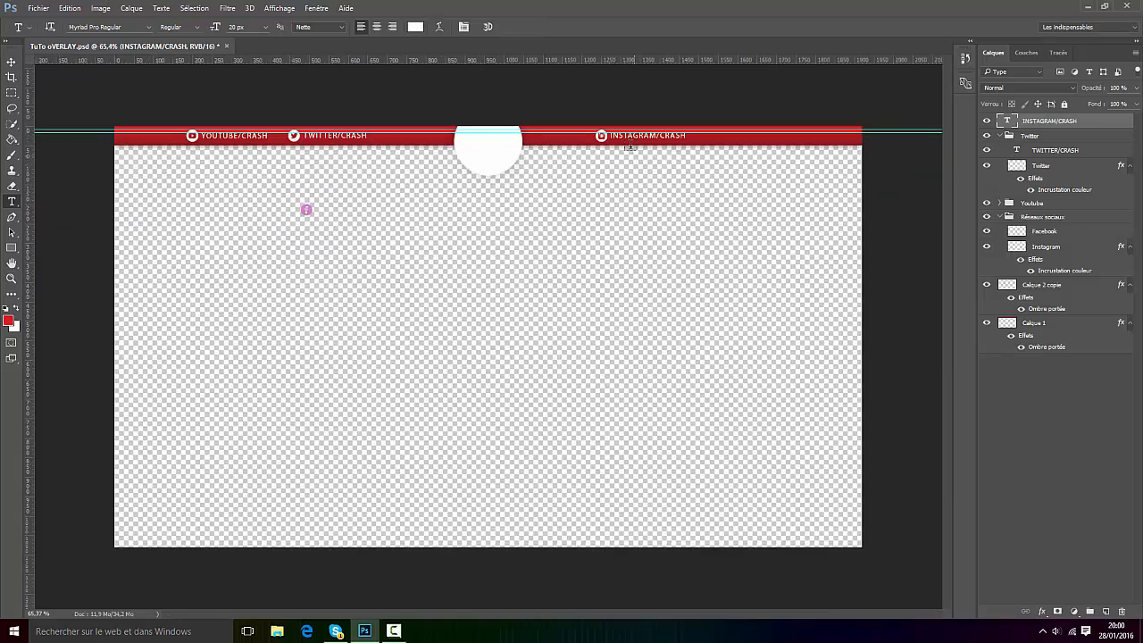
pyautogui.scroll(1, 630, 145)
pyautogui.click(12, 60)
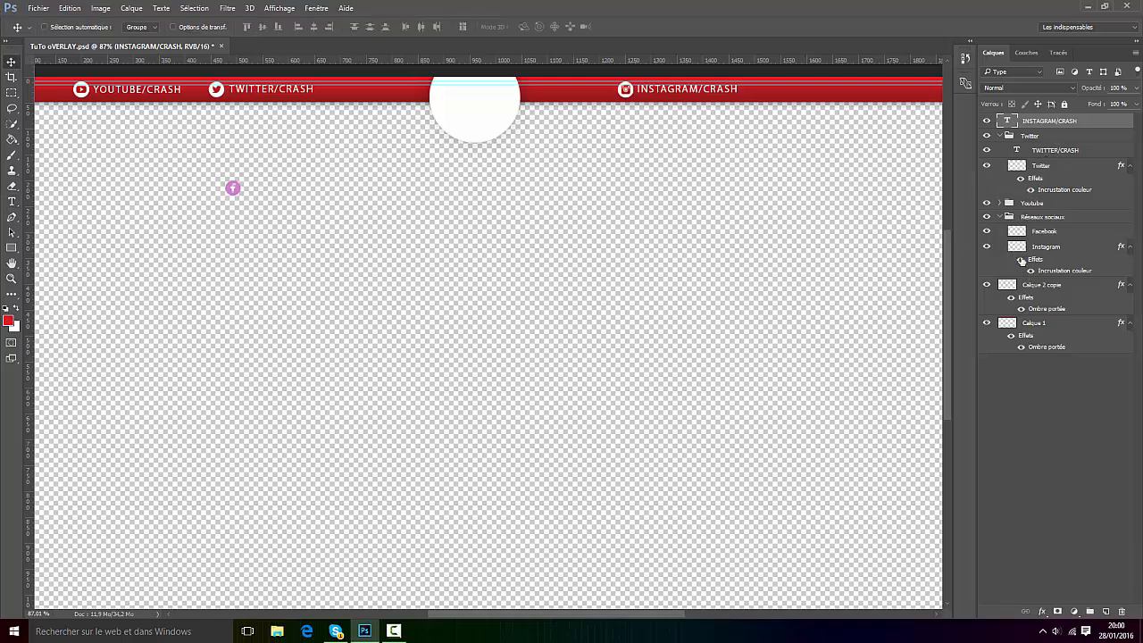
pyautogui.click(1036, 235)
pyautogui.moveTo(263, 227); pyautogui.dragTo(766, 128)
pyautogui.scroll(3, 901, 103)
pyautogui.moveTo(946, 221); pyautogui.dragTo(950, 183)
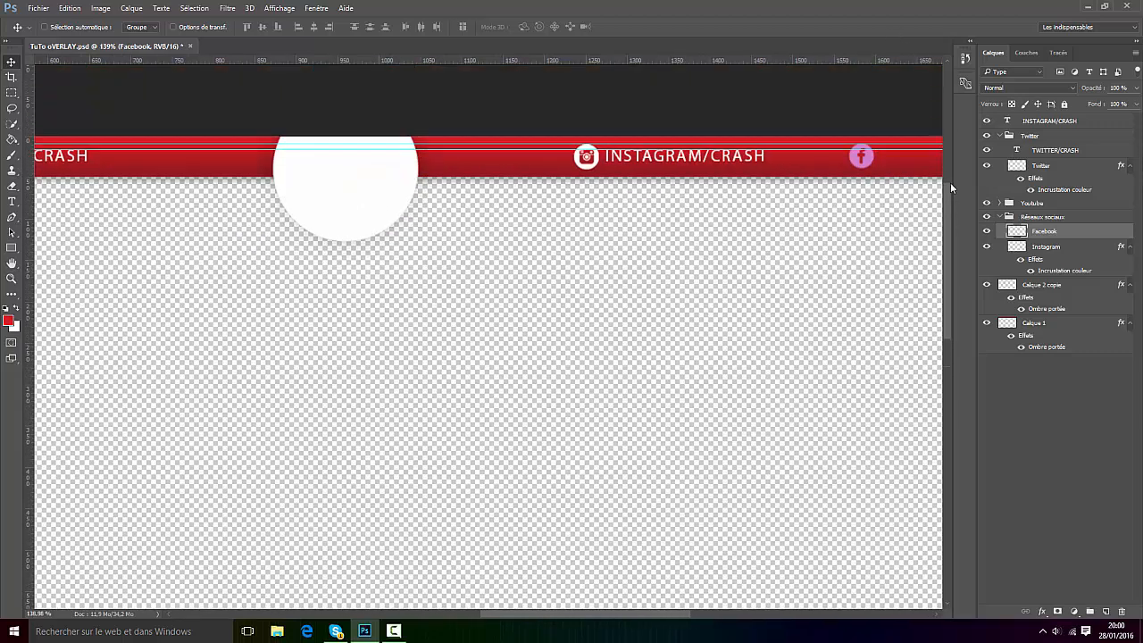
pyautogui.moveTo(604, 615); pyautogui.dragTo(642, 615)
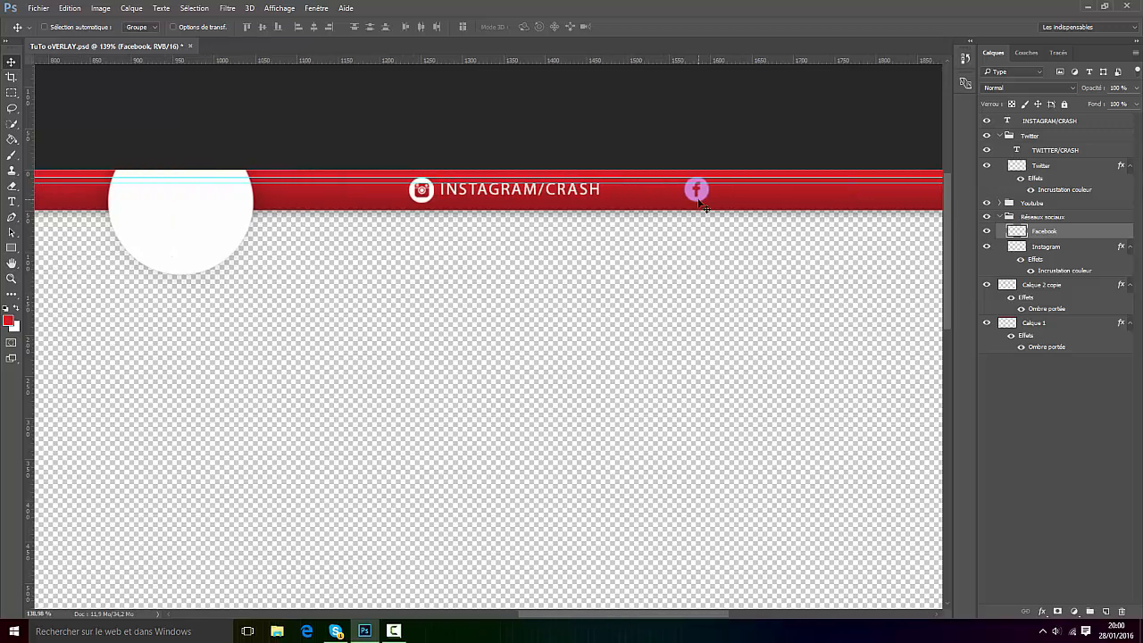
pyautogui.moveTo(701, 205); pyautogui.dragTo(723, 194)
# Duplicate the INSTAGRAM/CRASH text layer, place the copy beside the Facebook icon, and check its alignment against the guides
pyautogui.scroll(-5, 720, 191)
pyautogui.scroll(-1, 721, 188)
pyautogui.scroll(2, 721, 186)
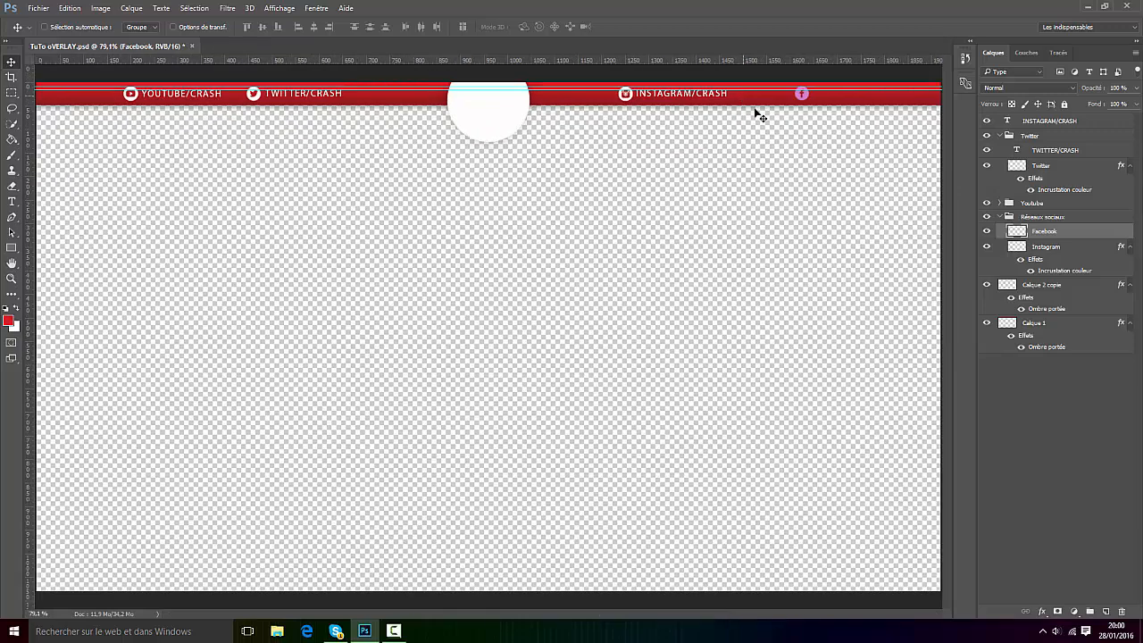
pyautogui.click(1026, 120)
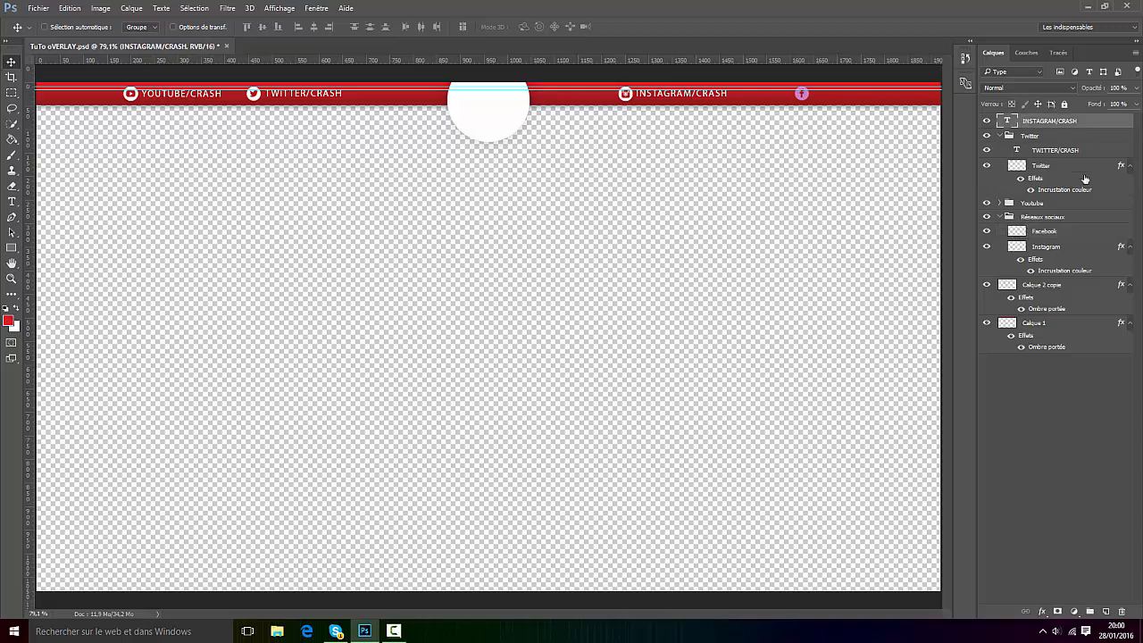
pyautogui.hotkey('ctrl', 'j')
pyautogui.moveTo(752, 104); pyautogui.dragTo(865, 102)
pyautogui.scroll(10, 870, 94)
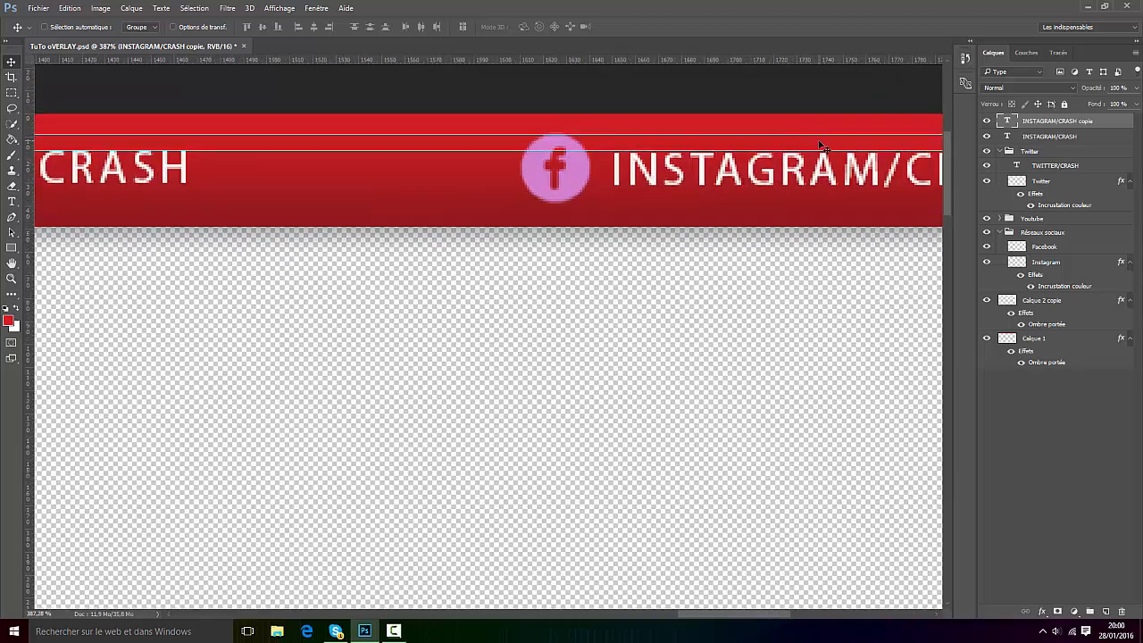
pyautogui.scroll(1, 778, 178)
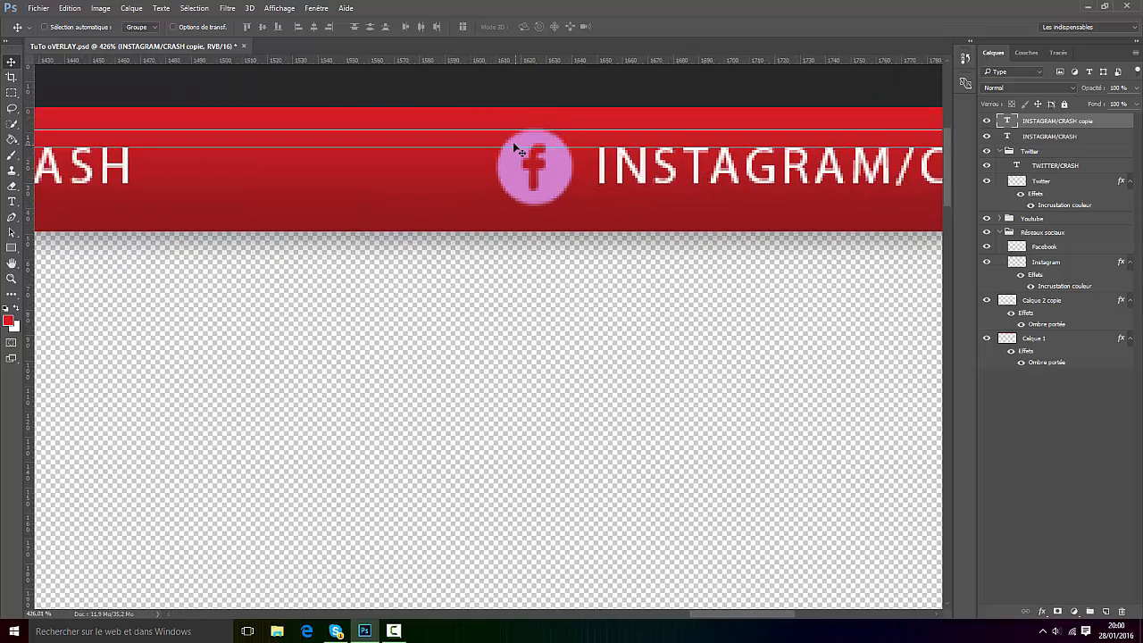
pyautogui.scroll(-8, 514, 144)
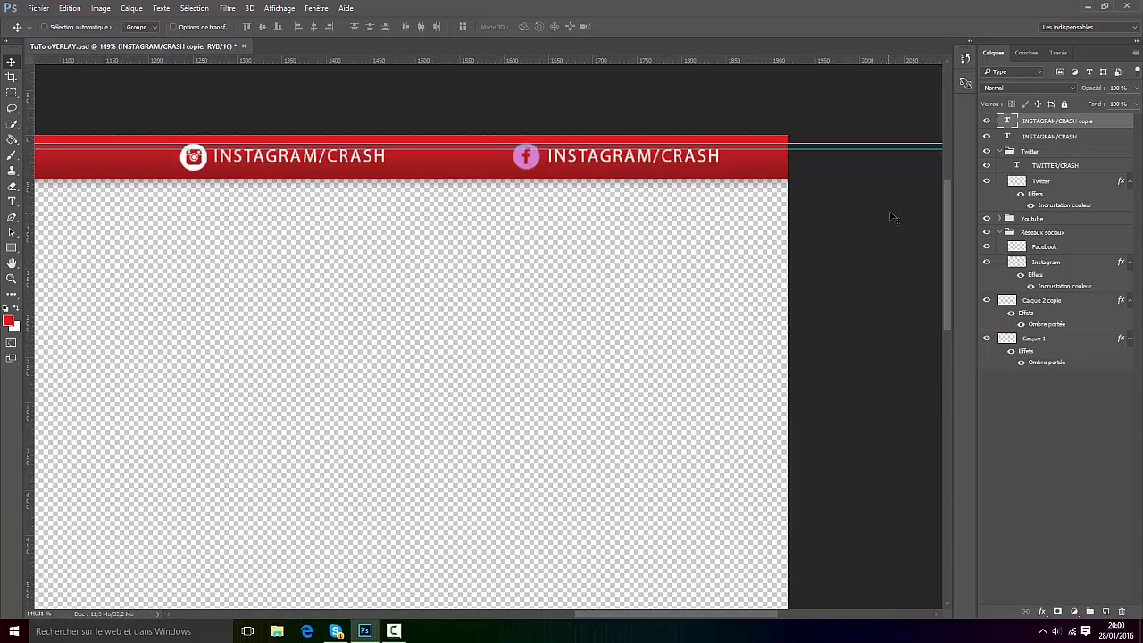
# Add a white colour overlay to the Facebook icon layer
pyautogui.click(1060, 250)
pyautogui.rightClick(1060, 250)
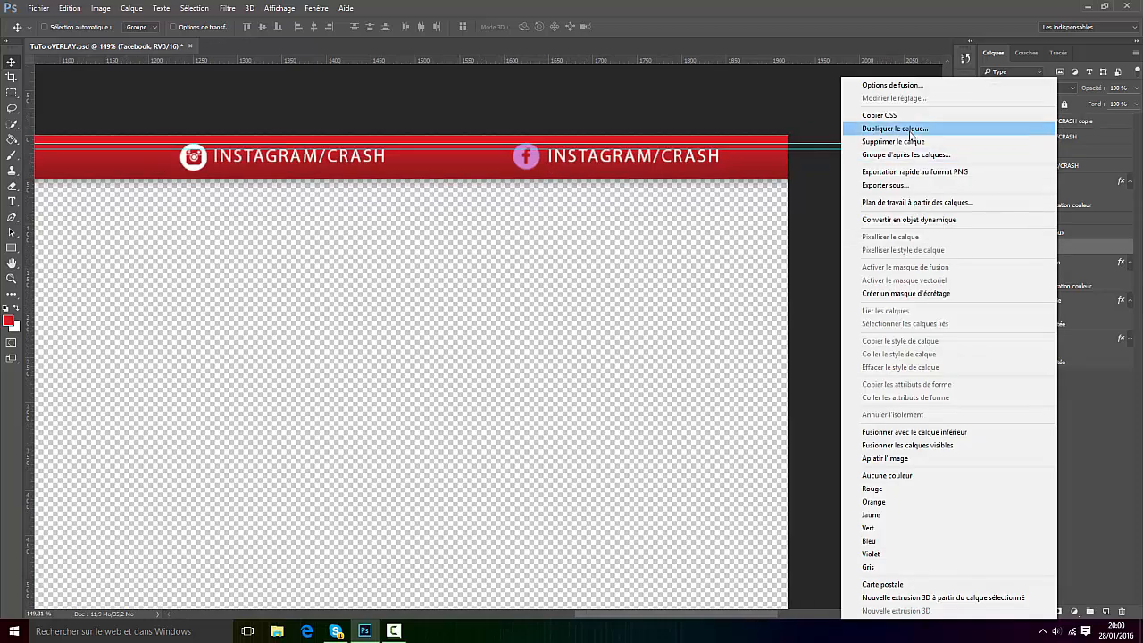
pyautogui.click(591, 122)
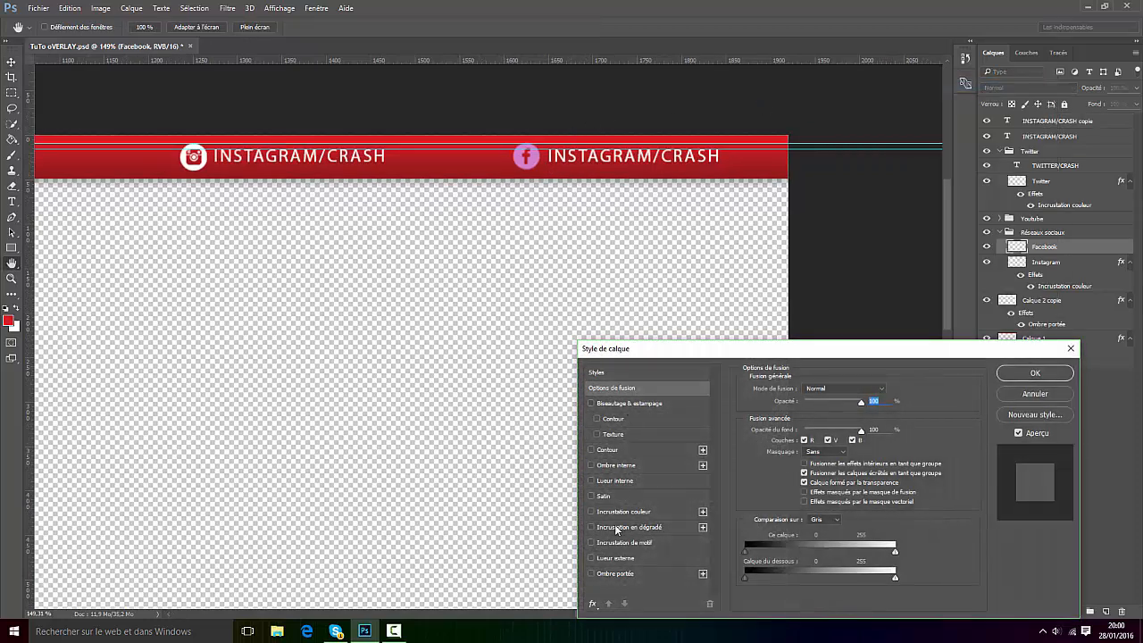
pyautogui.click(622, 512)
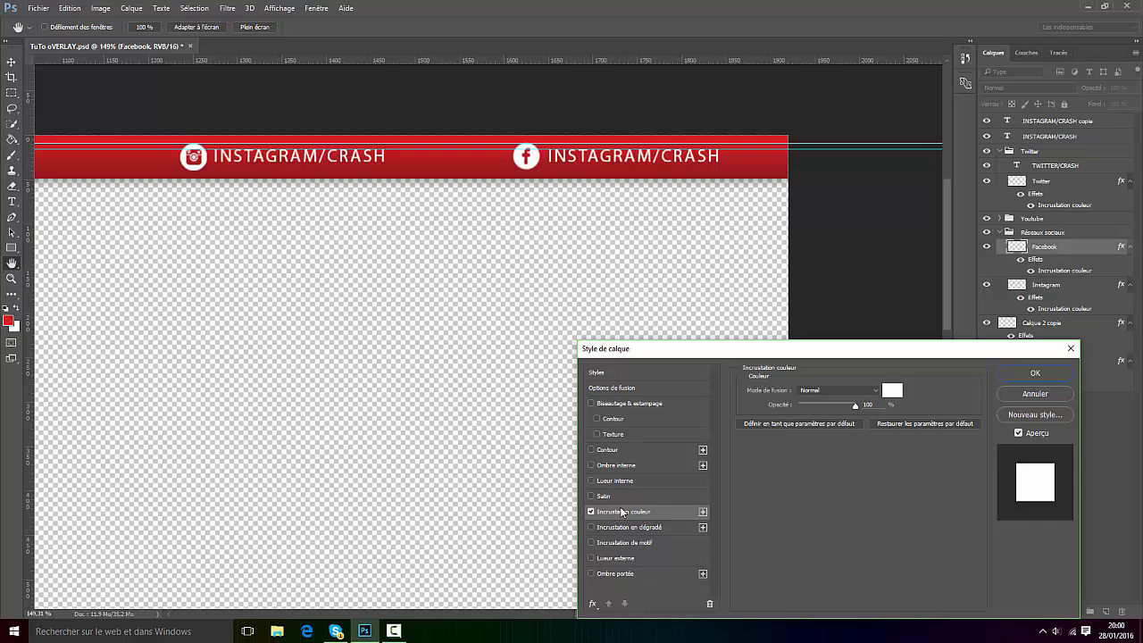
pyautogui.click(1034, 374)
# Hide the guides over the whole overlay by turning off the display of extras
pyautogui.scroll(-5, 613, 132)
pyautogui.scroll(1, 681, 132)
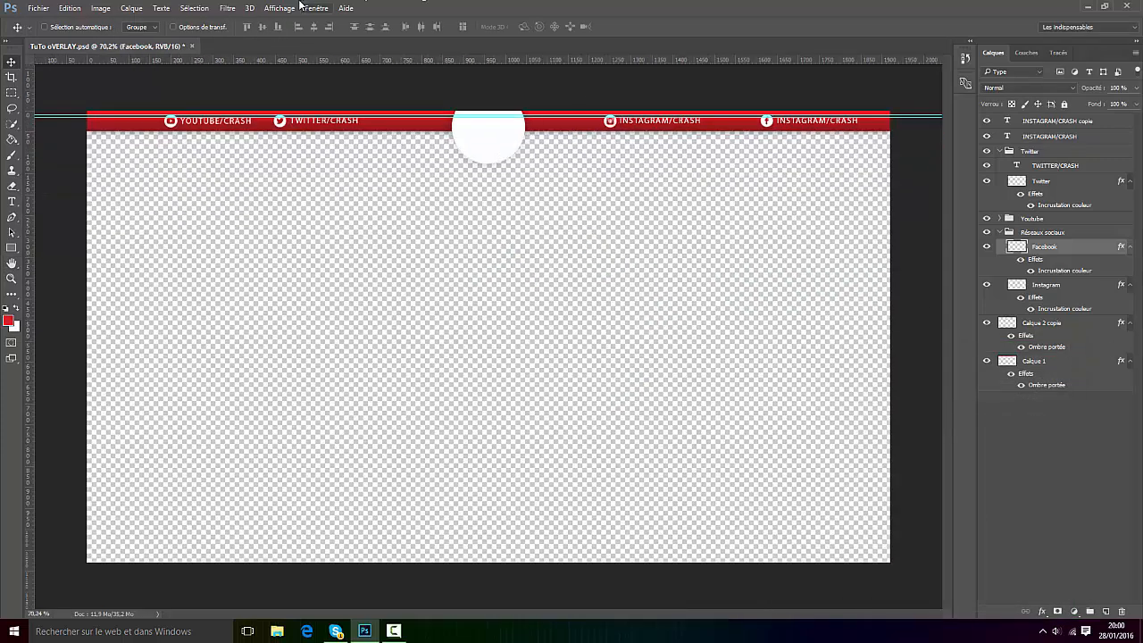
pyautogui.click(280, 8)
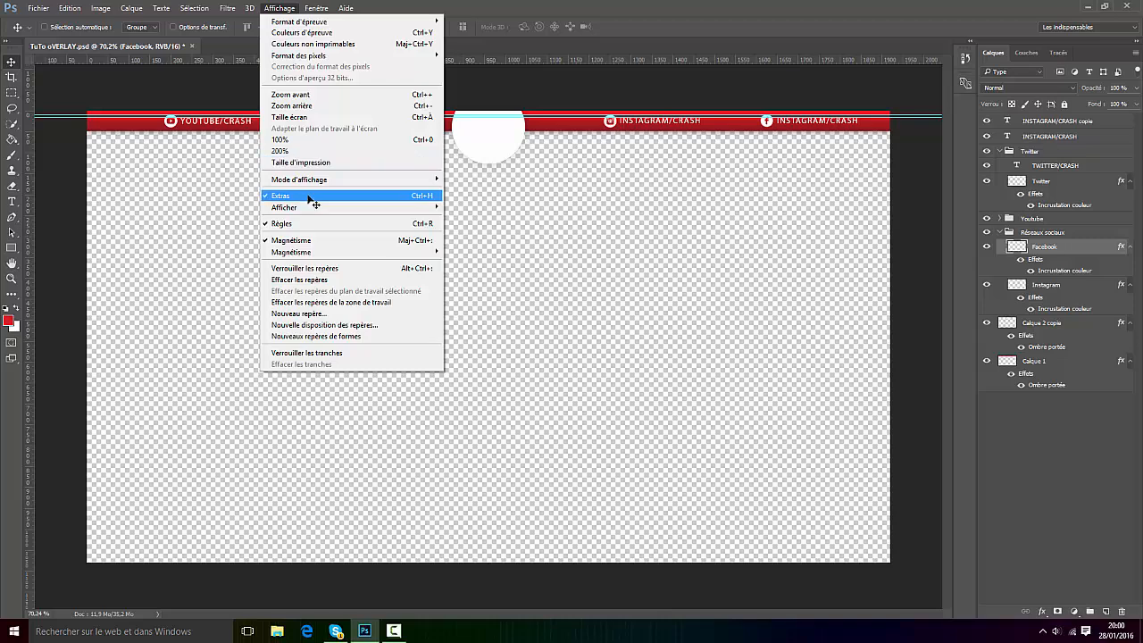
pyautogui.click(311, 197)
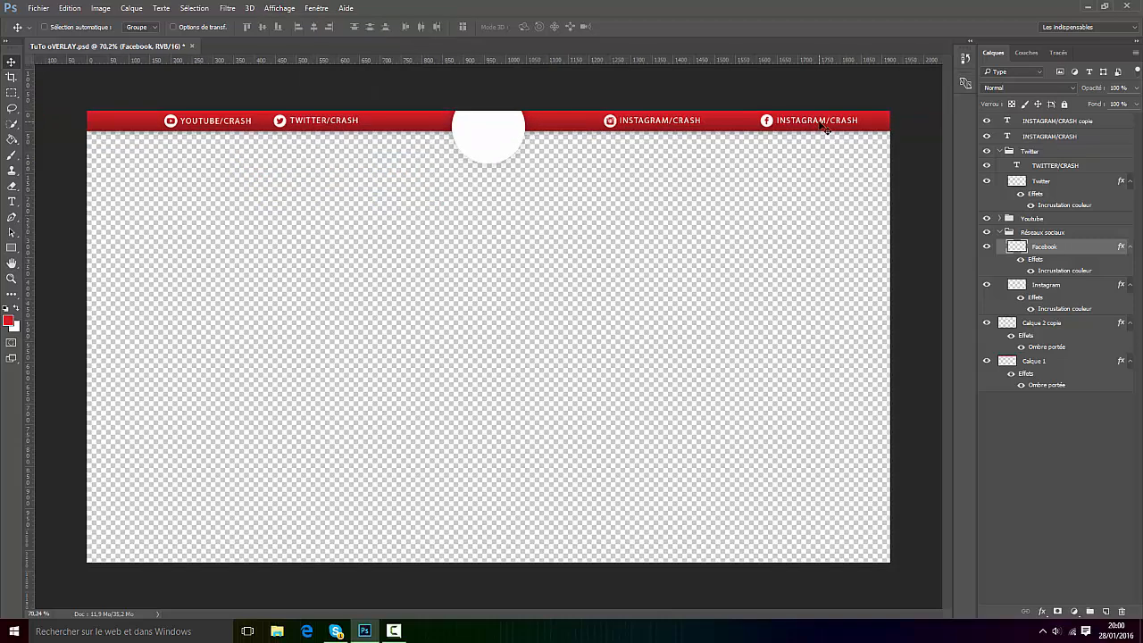
# Replace INSTAGRAM with FACEBOOK in the label beside the Facebook icon, making it read FACEBOOK/CRASH
pyautogui.scroll(1, 916, 115)
pyautogui.press('t')
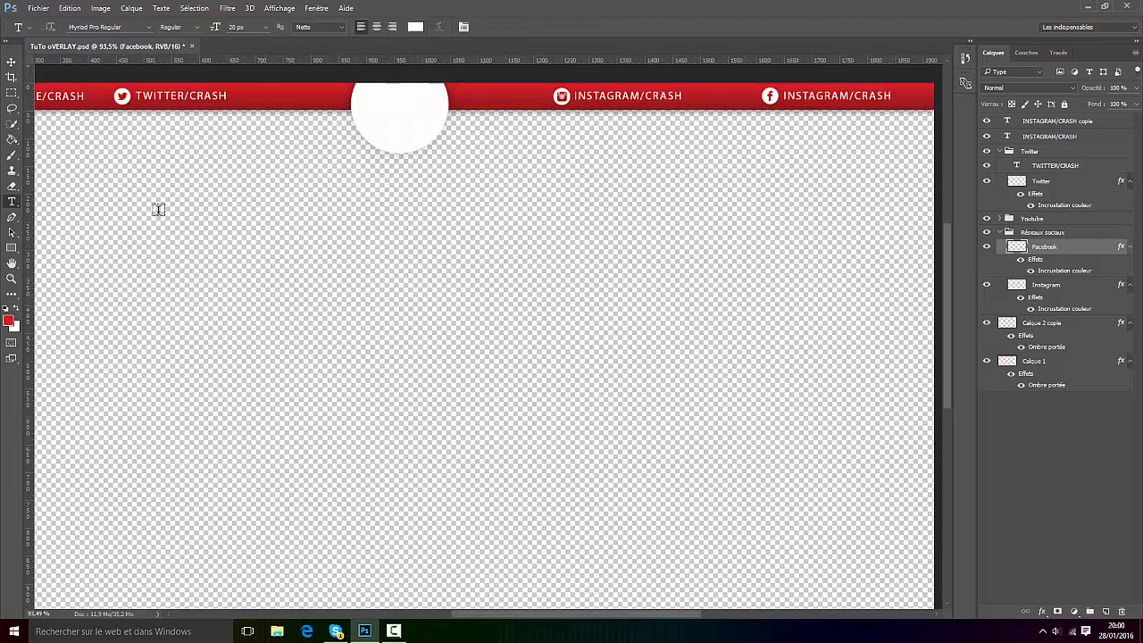
pyautogui.click(797, 95)
pyautogui.moveTo(848, 95); pyautogui.dragTo(743, 105)
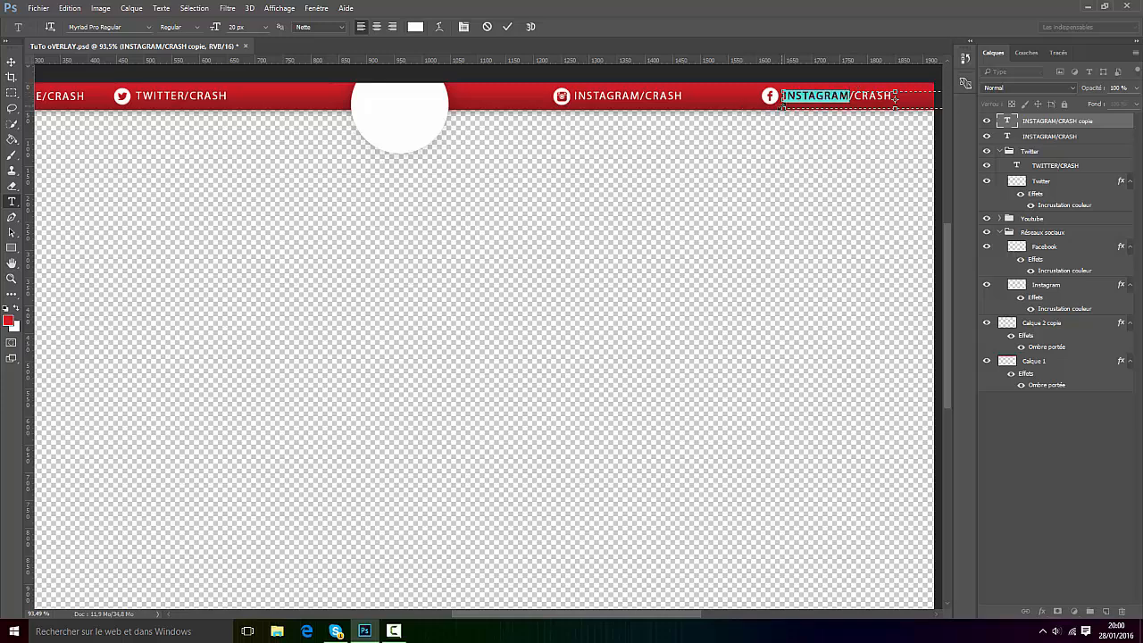
pyautogui.write('FACEBOO')
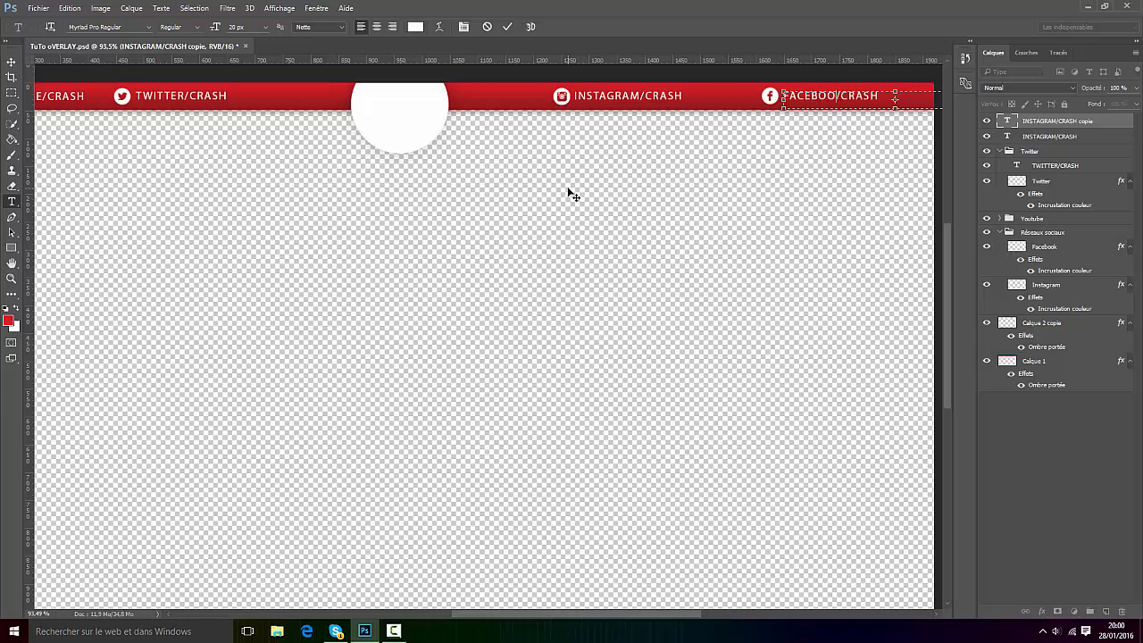
pyautogui.write('K')
pyautogui.click(507, 29)
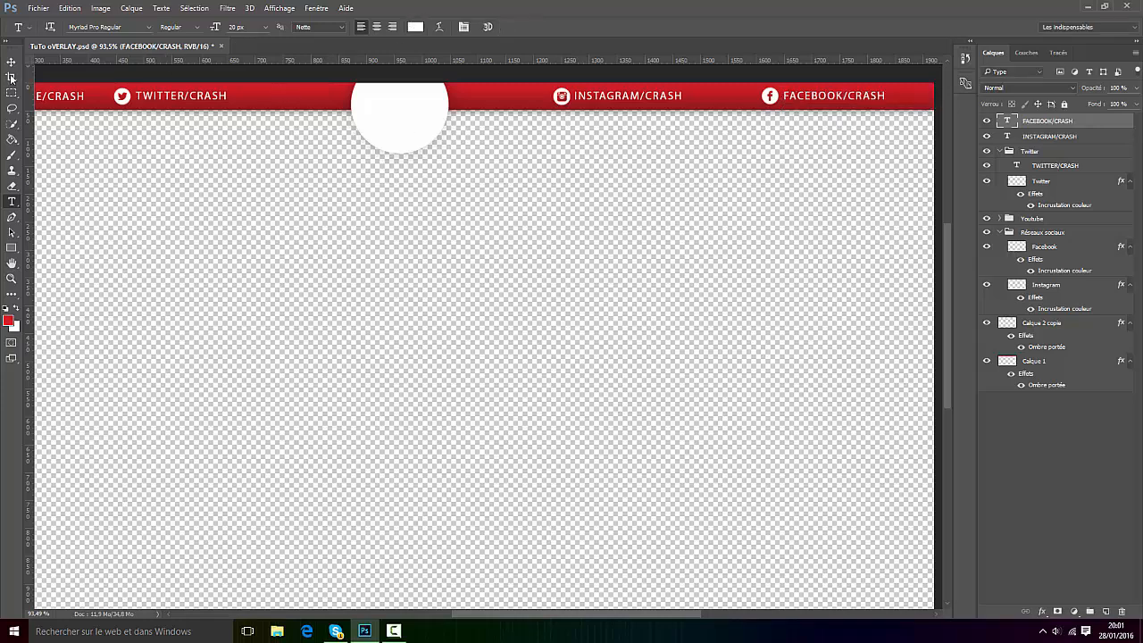
# Group the FACEBOOK/CRASH text layer with the Facebook icon layer and name the group Facebook
pyautogui.press('v')
pyautogui.scroll(-2, 755, 115)
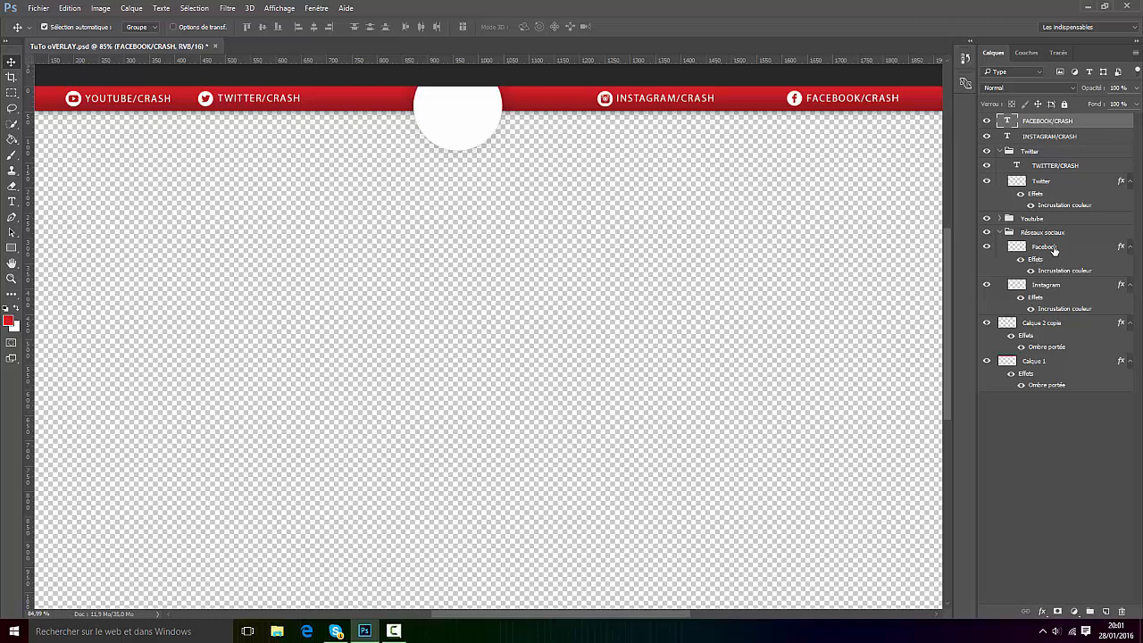
pyautogui.keyDown('ctrl'); pyautogui.click(1049, 248); pyautogui.keyUp('ctrl')
pyautogui.click(1089, 610)
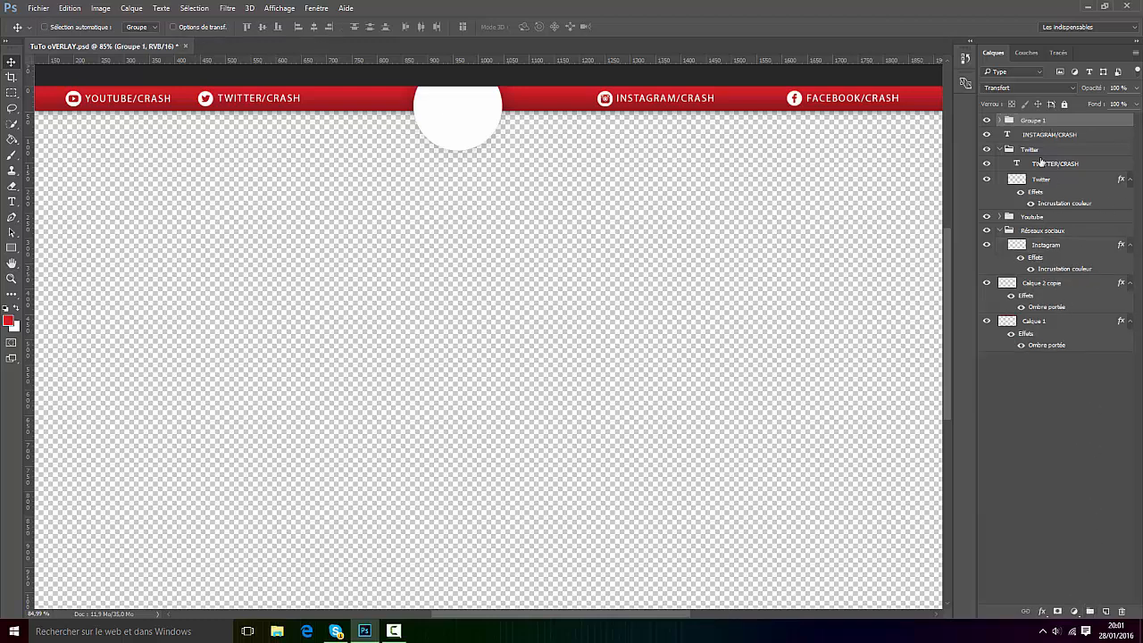
pyautogui.write('Facebook')
# Group the INSTAGRAM/CRASH text layer with the Instagram icon layer and name the group Instagram
pyautogui.click(1032, 138)
pyautogui.keyDown('ctrl'); pyautogui.click(1046, 245); pyautogui.keyUp('ctrl')
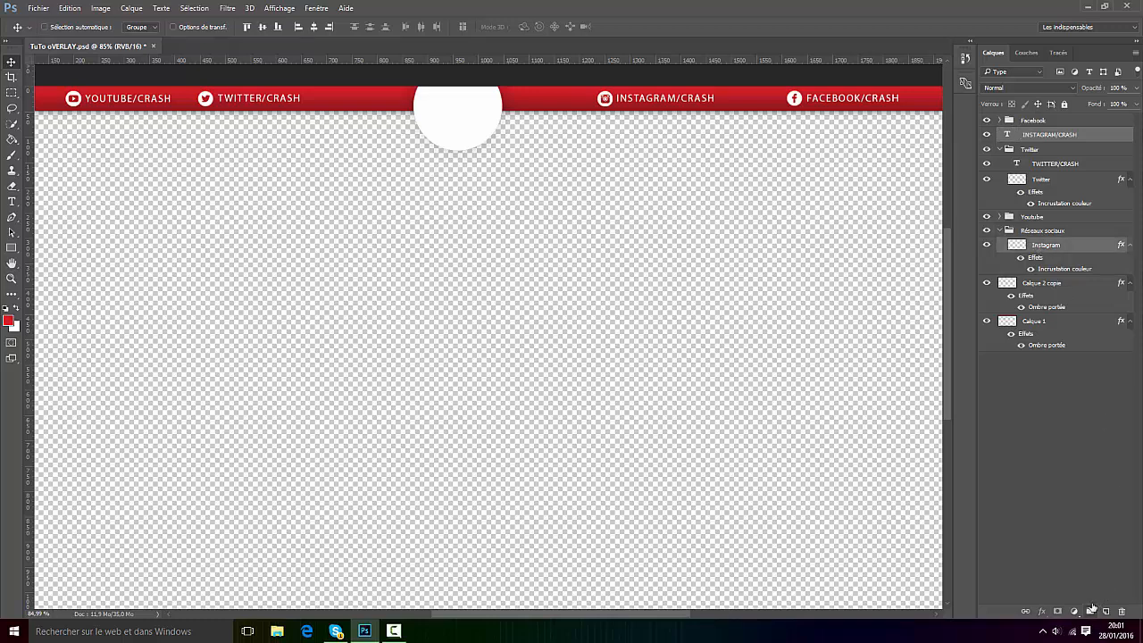
pyautogui.click(1090, 610)
pyautogui.doubleClick(1033, 136)
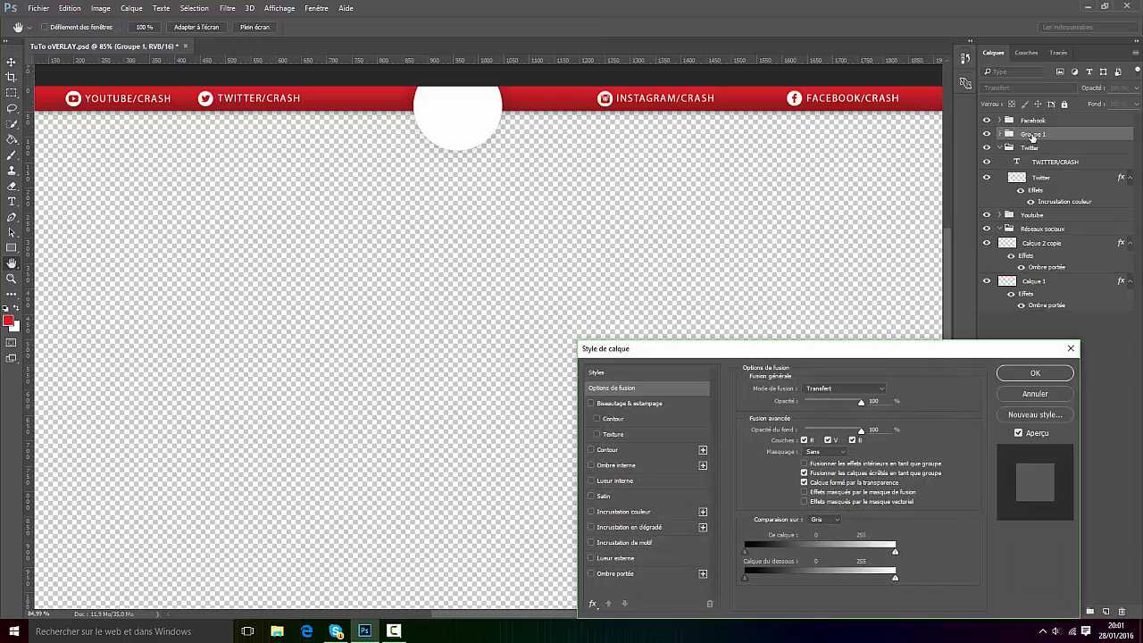
pyautogui.click(1033, 393)
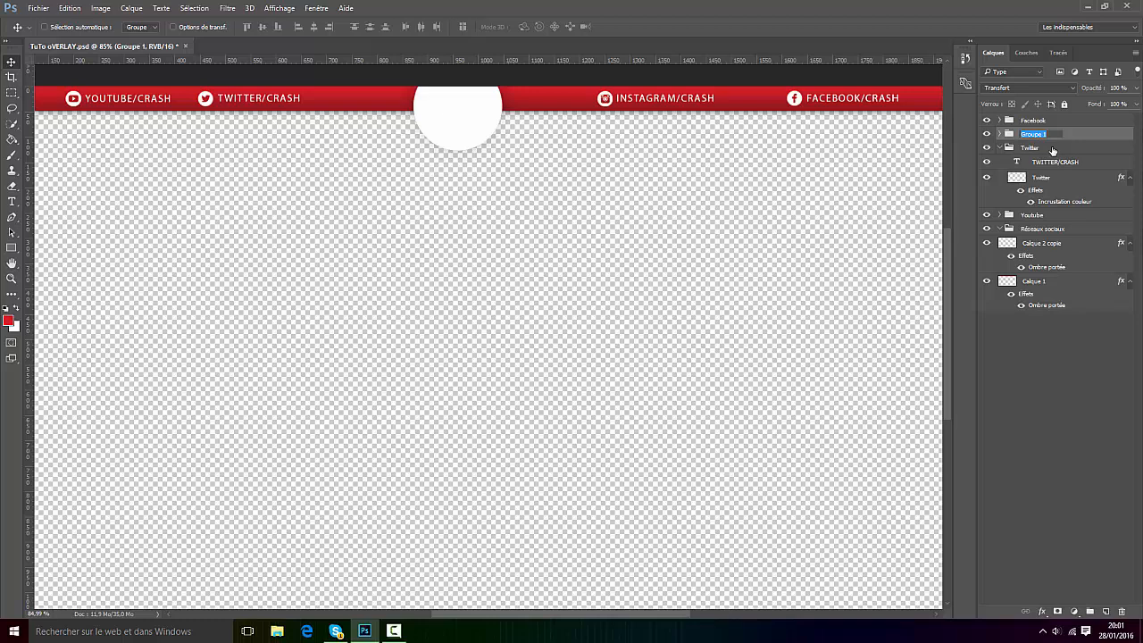
pyautogui.write('Instagram')
pyautogui.click(1079, 342)
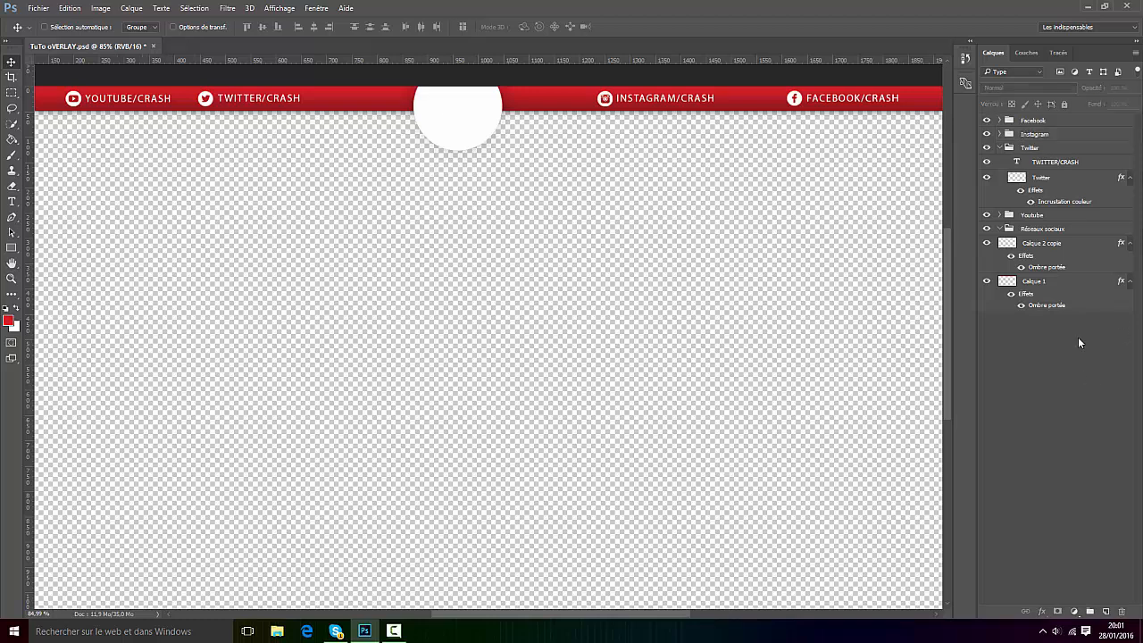
# Collapse the Twitter group and delete the empty Réseaux sociaux group
pyautogui.click(1001, 148)
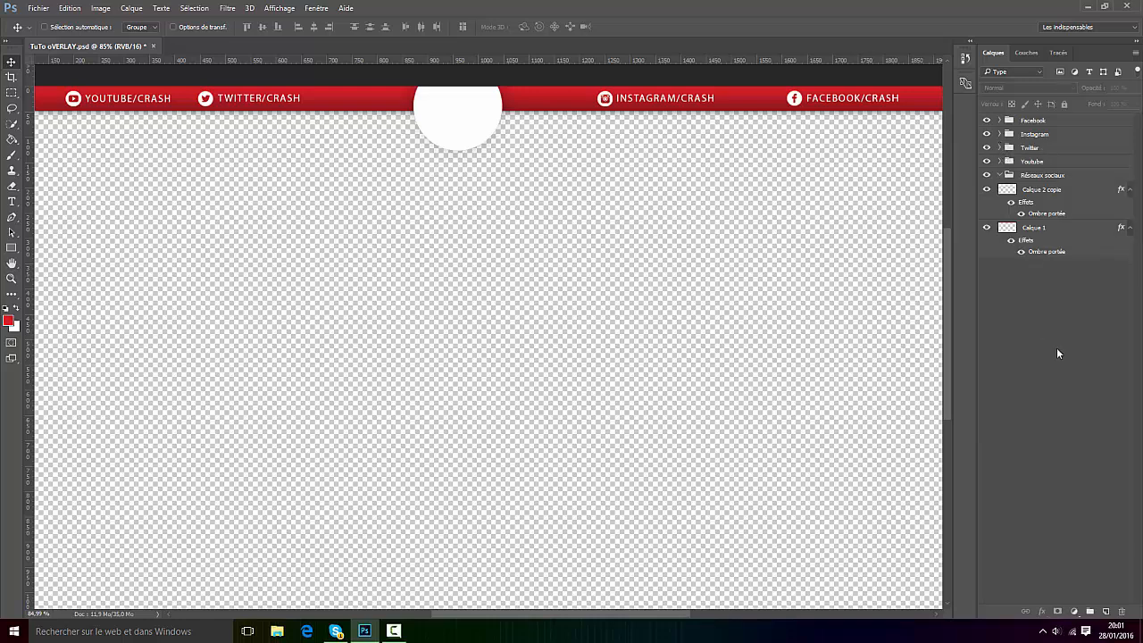
pyautogui.click(1028, 175)
pyautogui.press('Delete')
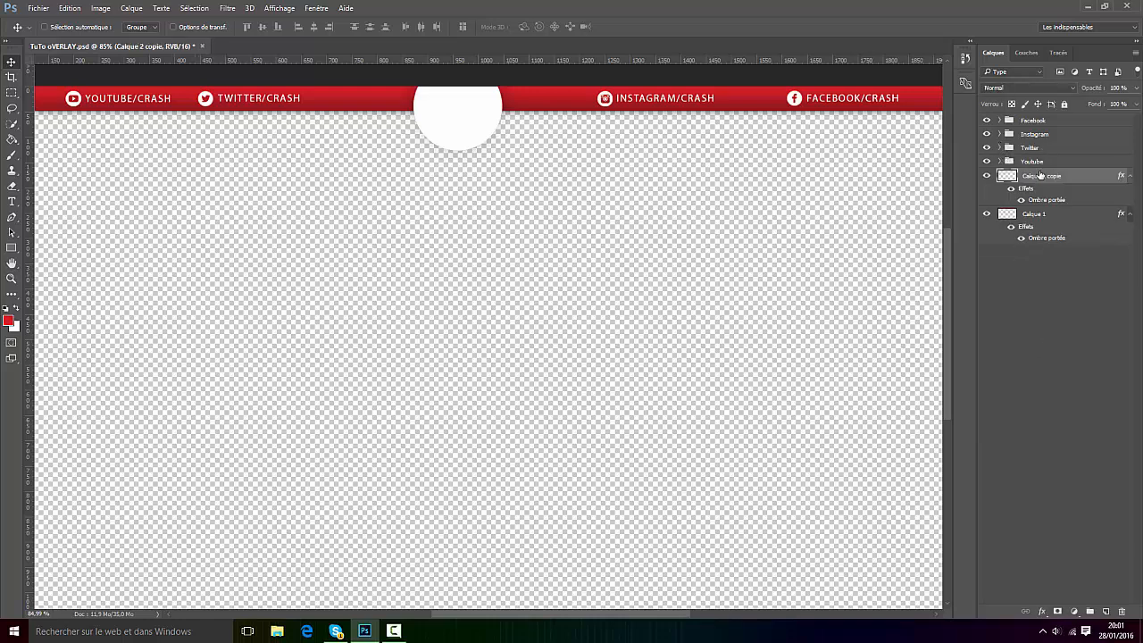
# Nudge the Facebook group along the bar closer to the INSTAGRAM/CRASH label, and check the spacing across the whole overlay
pyautogui.click(1032, 158)
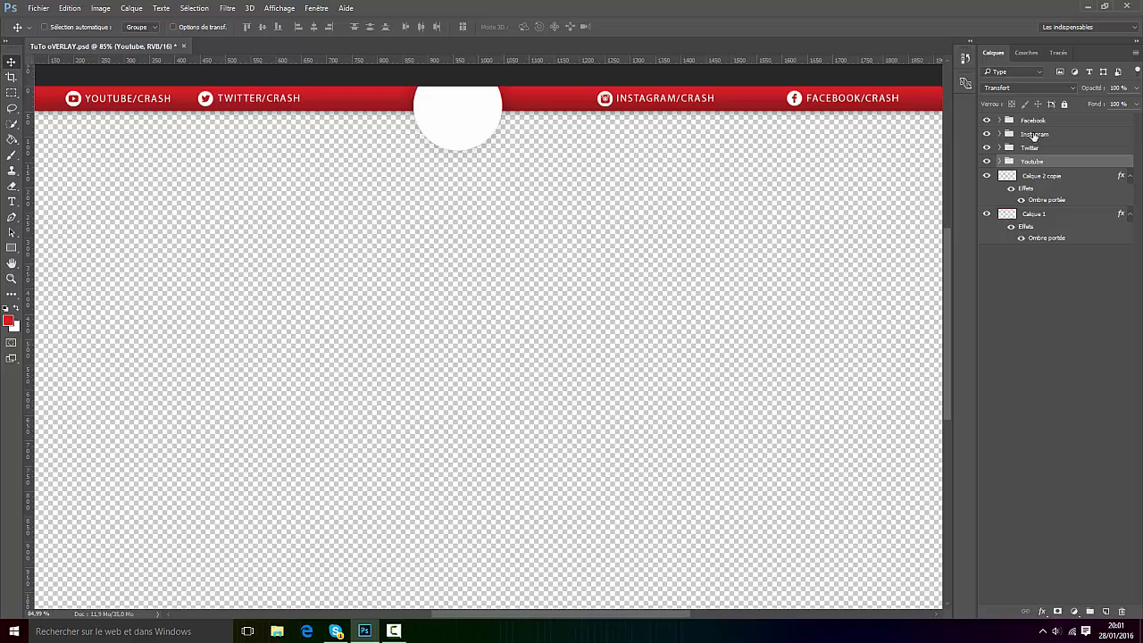
pyautogui.click(1035, 123)
pyautogui.hotkey('shift', 'Left')
pyautogui.hotkey('shift', 'Left')
pyautogui.hotkey('shift', 'Left')
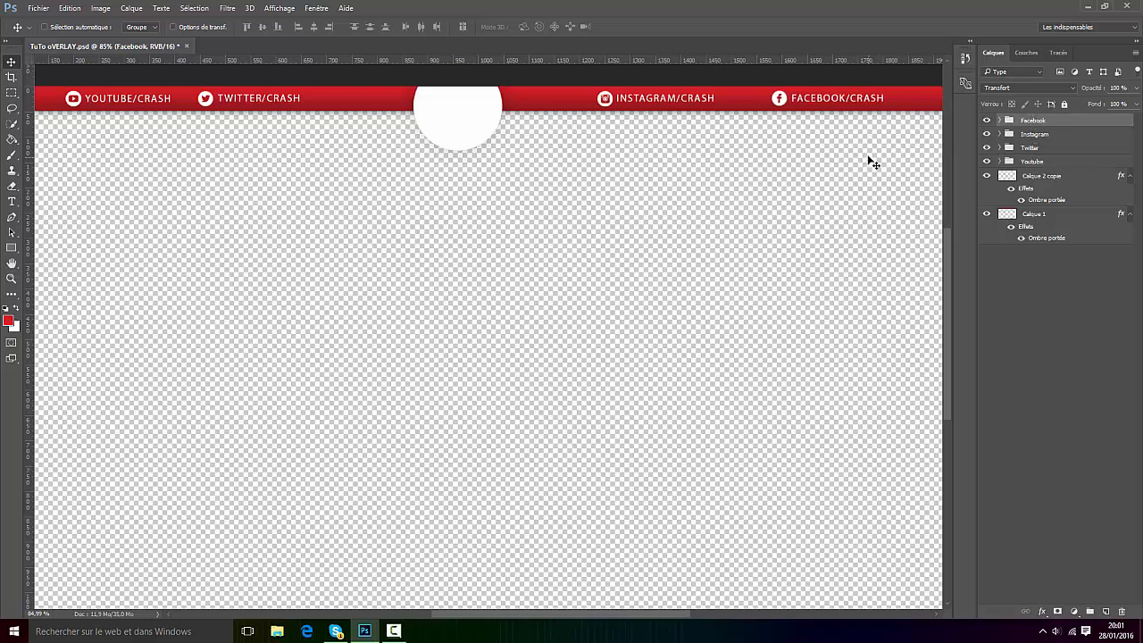
pyautogui.hotkey('shift', 'Left')
pyautogui.hotkey('shift', 'Left')
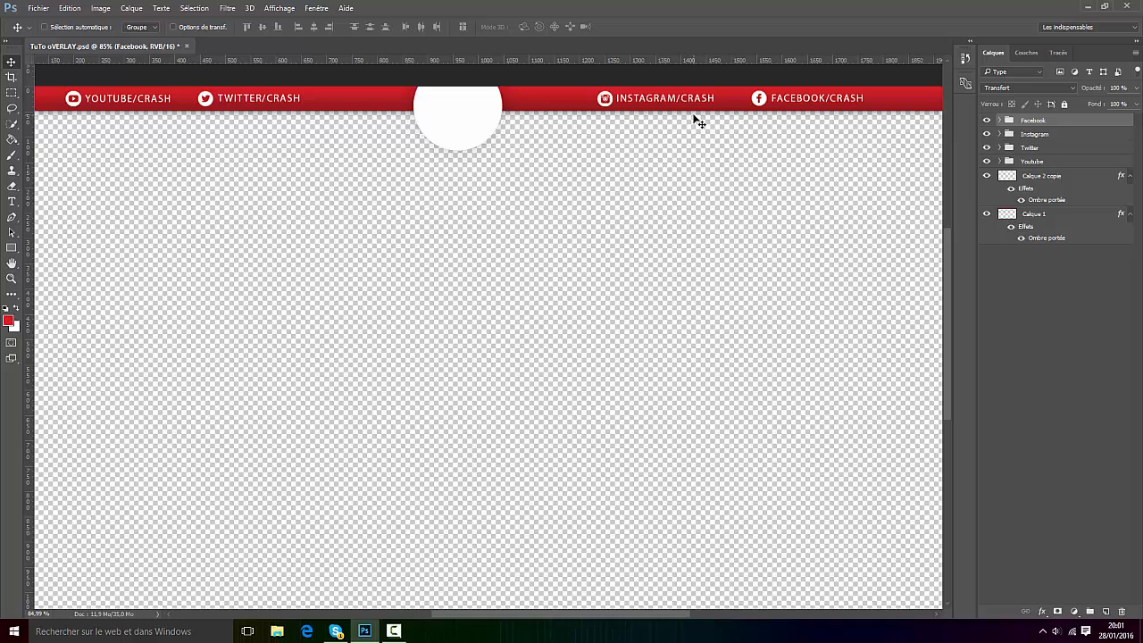
pyautogui.press('Left')
pyautogui.press('Left')
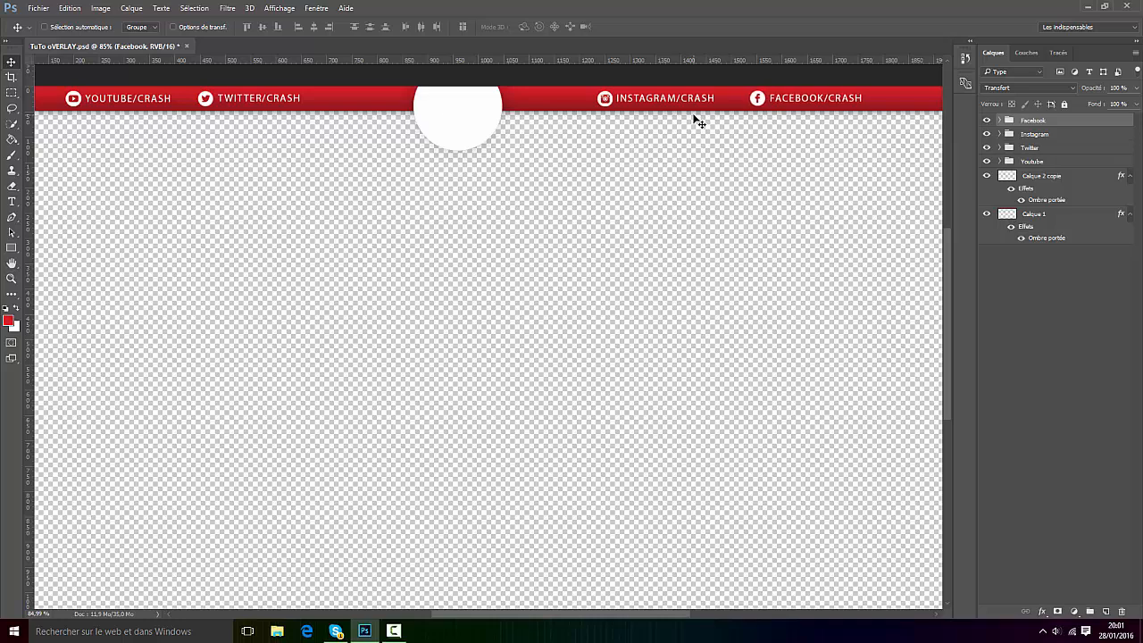
pyautogui.press('Left')
pyautogui.scroll(-6, 694, 116)
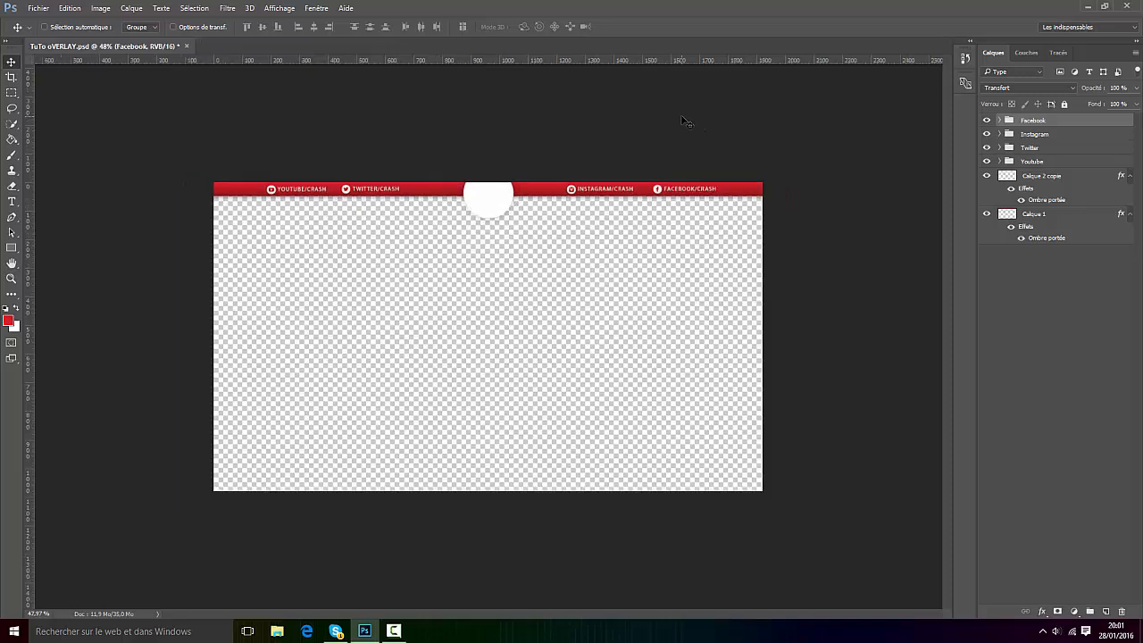
# Set the INSTAGRAM/ part of the INSTAGRAM/CRASH label to the Bold style of Myriad Pro, leaving CRASH in Regular
pyautogui.scroll(-2, 543, 133)
pyautogui.scroll(8, 492, 148)
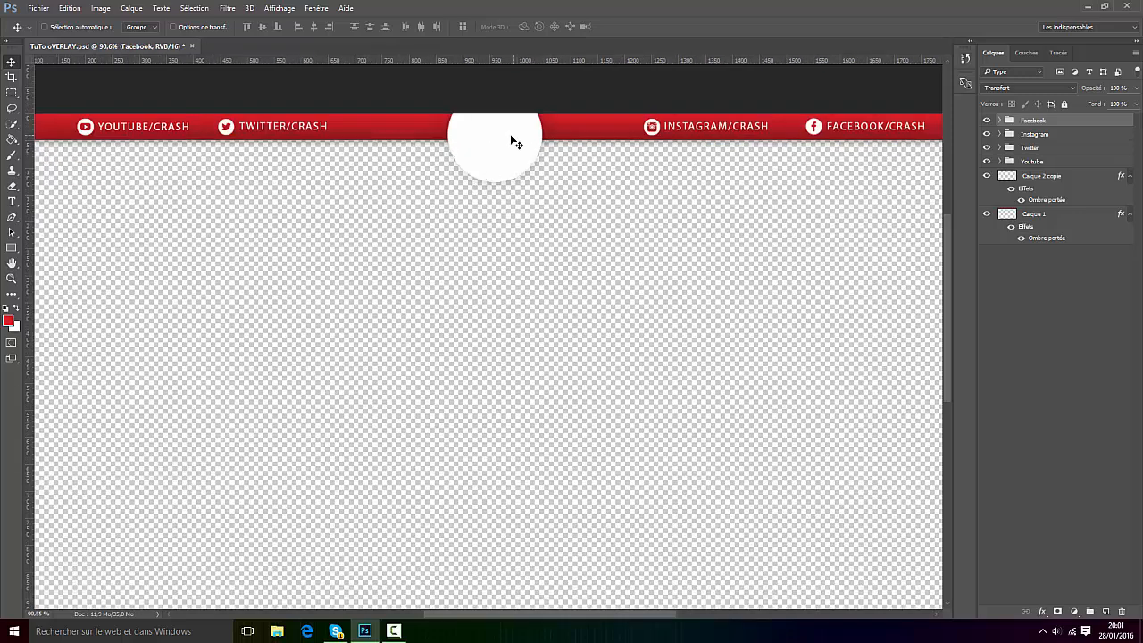
pyautogui.scroll(-2, 637, 140)
pyautogui.scroll(-1, 638, 140)
pyautogui.scroll(5, 740, 158)
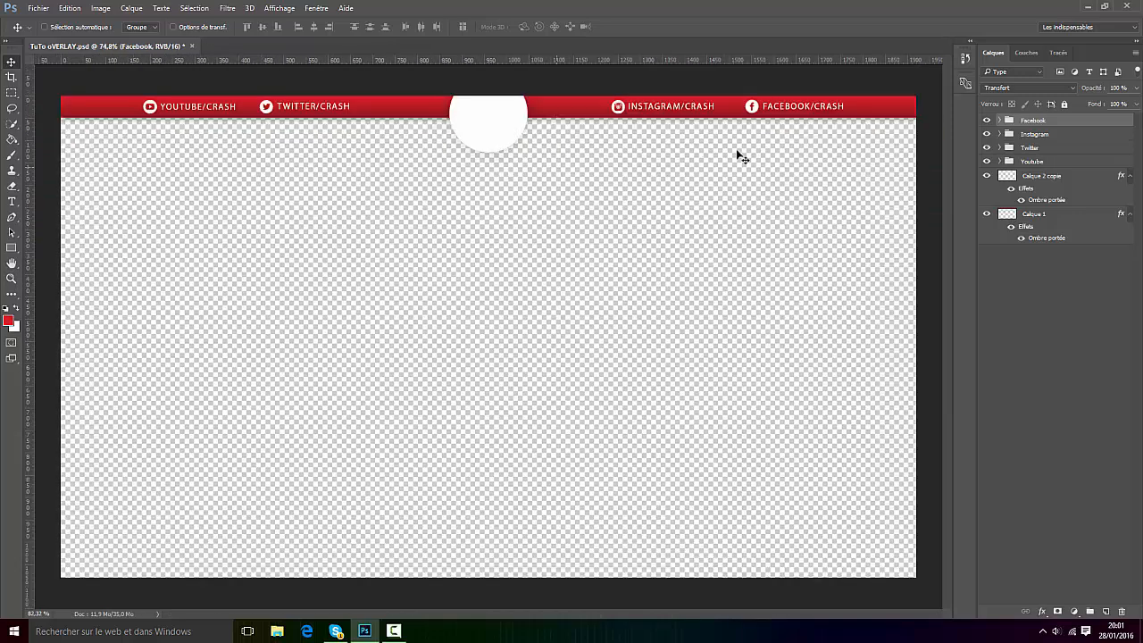
pyautogui.scroll(3, 834, 58)
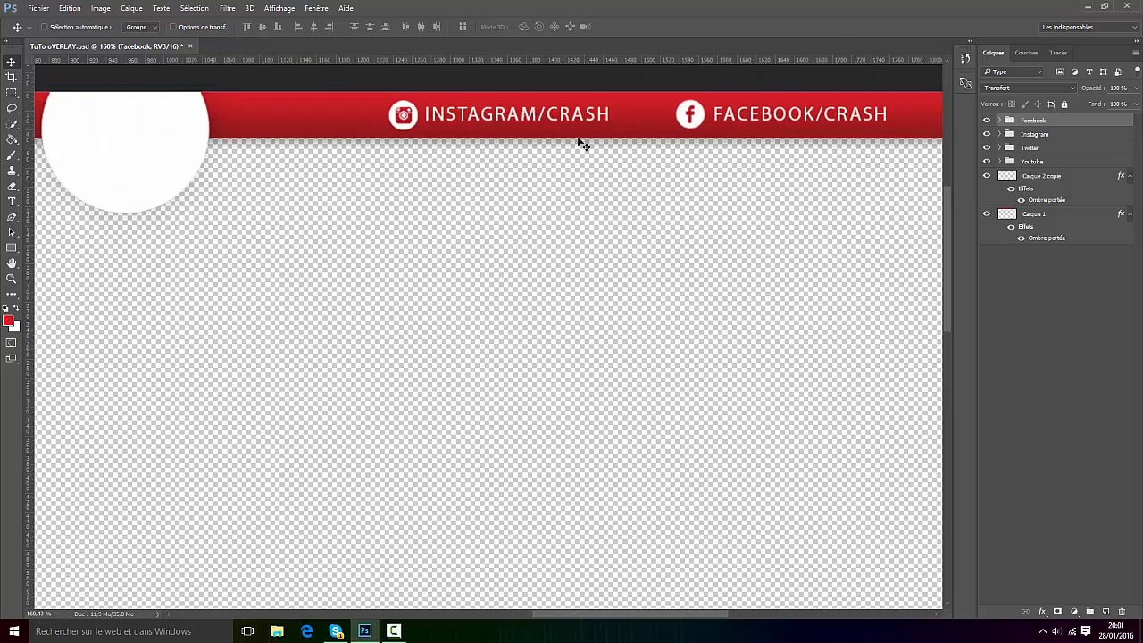
pyautogui.press('t')
pyautogui.click(430, 116)
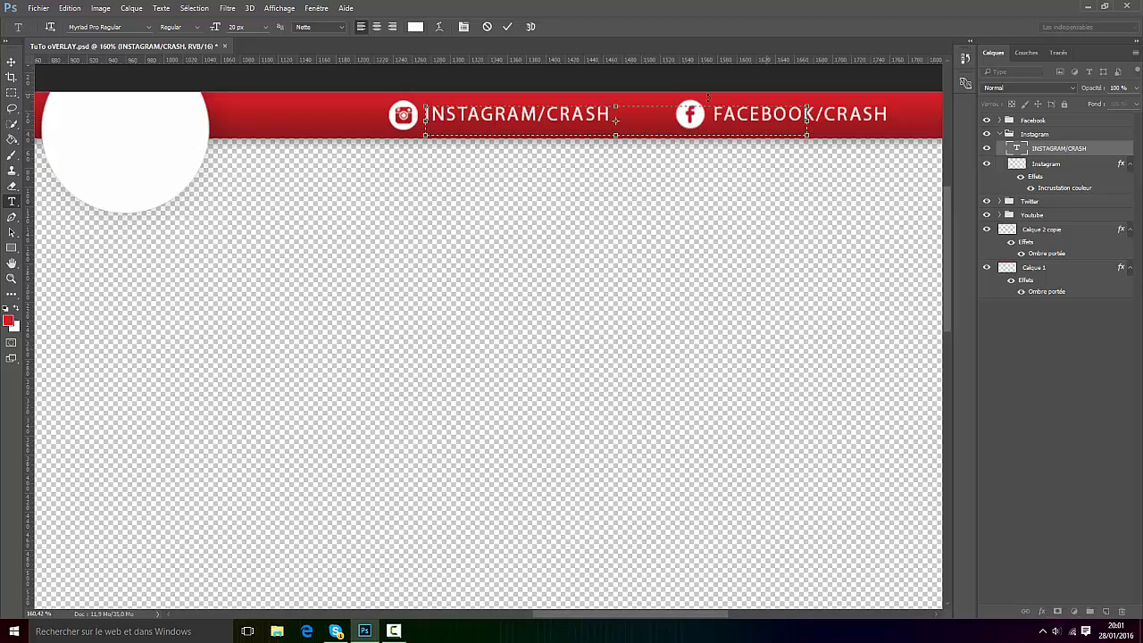
pyautogui.moveTo(610, 115); pyautogui.dragTo(412, 148)
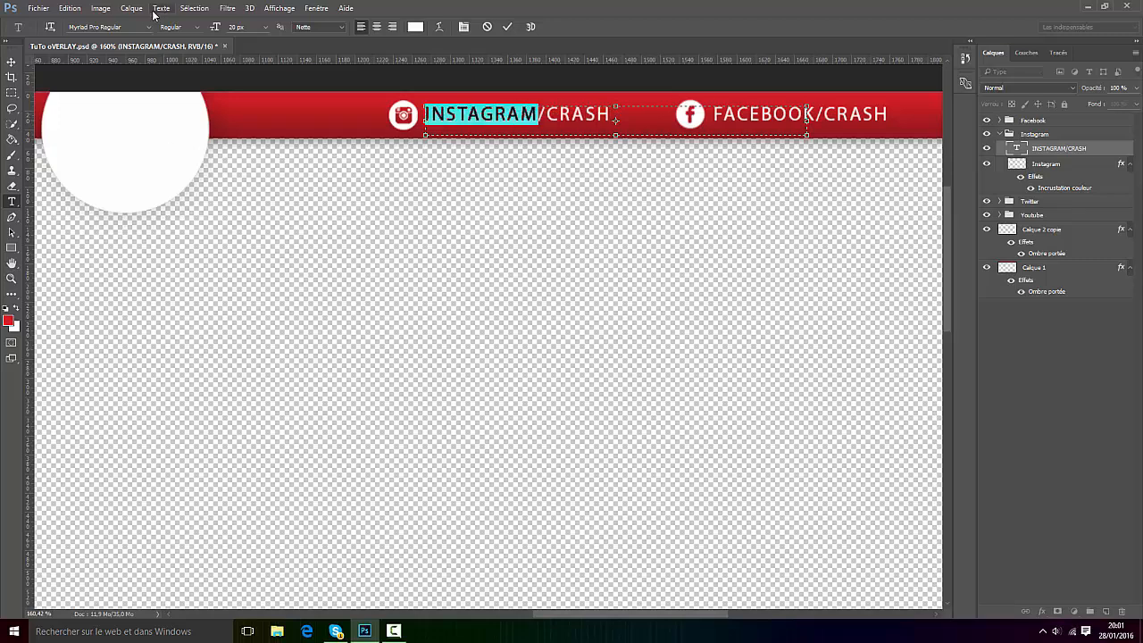
pyautogui.moveTo(545, 114); pyautogui.dragTo(170, 148)
pyautogui.click(189, 26)
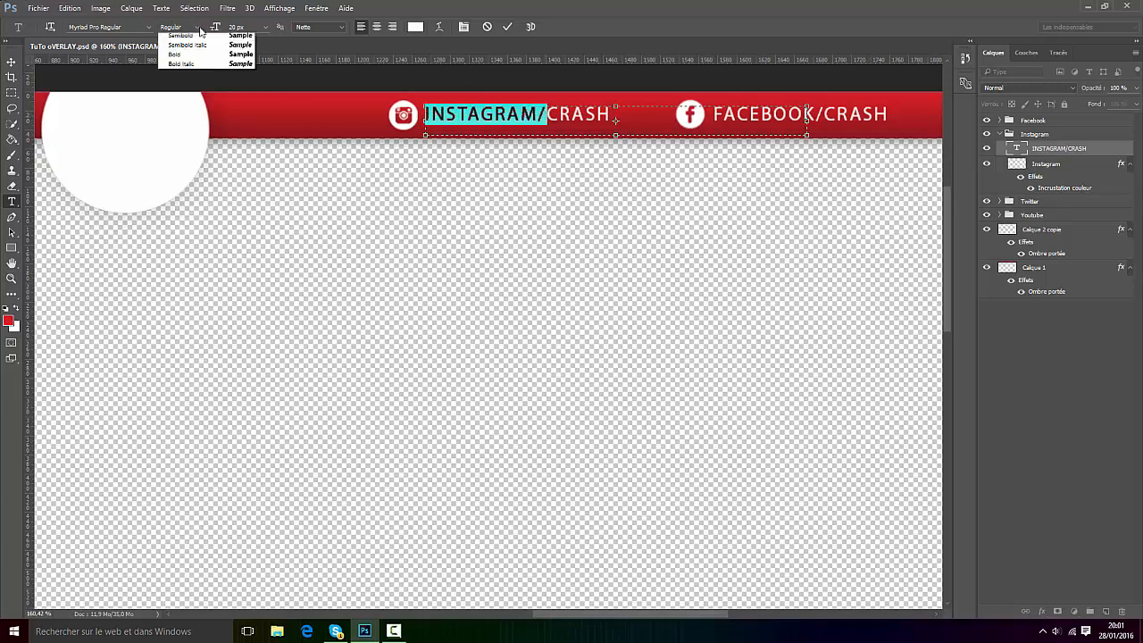
pyautogui.click(190, 117)
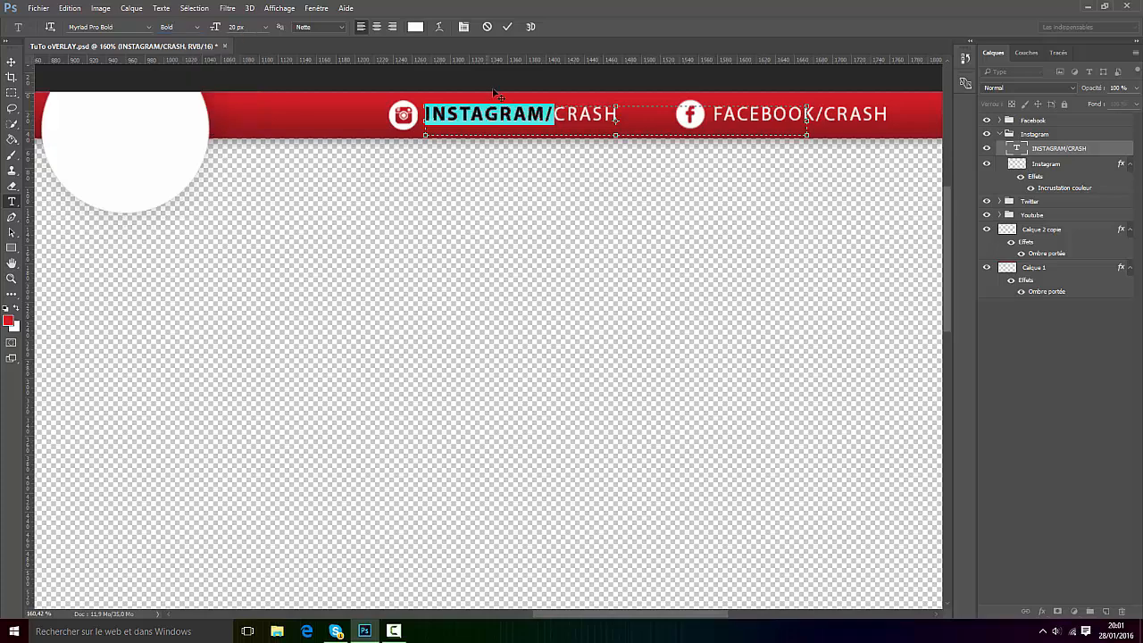
pyautogui.click(507, 27)
pyautogui.hotkey('ctrl', '0')
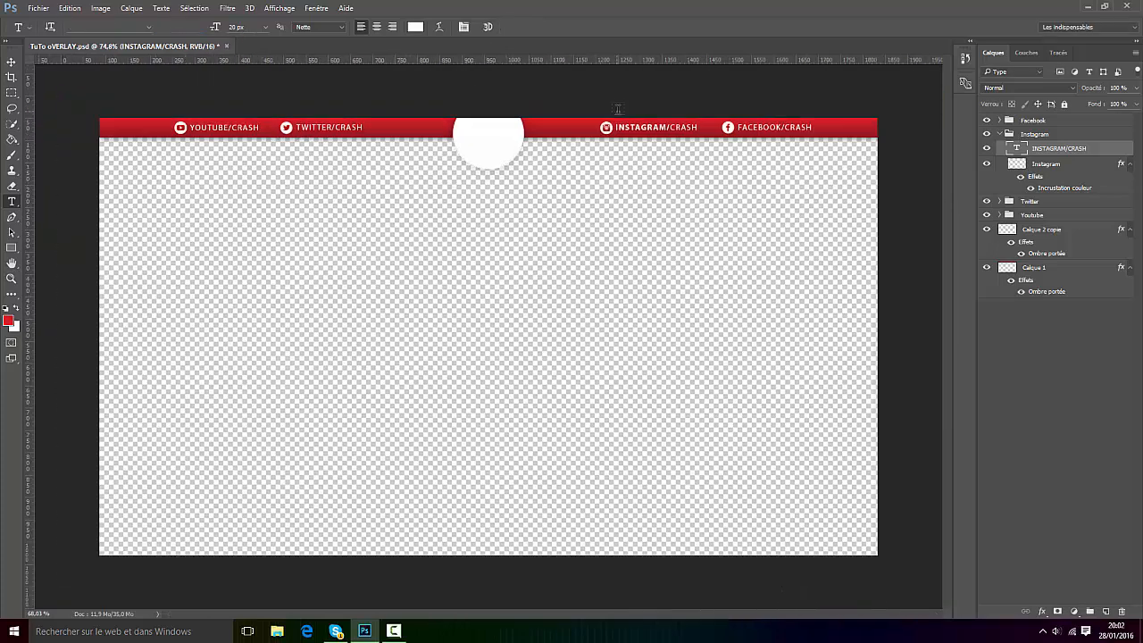
pyautogui.scroll(2, 755, 109)
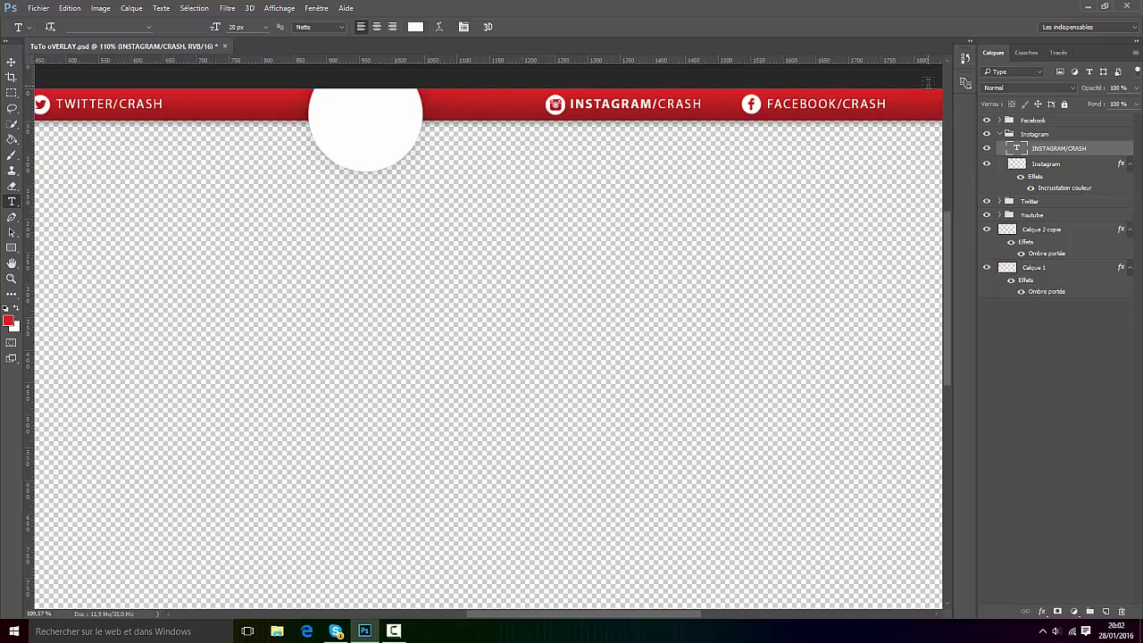
# Undo the bold style applied to the word INSTAGRAM in the INSTAGRAM/CRASH text
pyautogui.hotkey('ctrl', 'z')
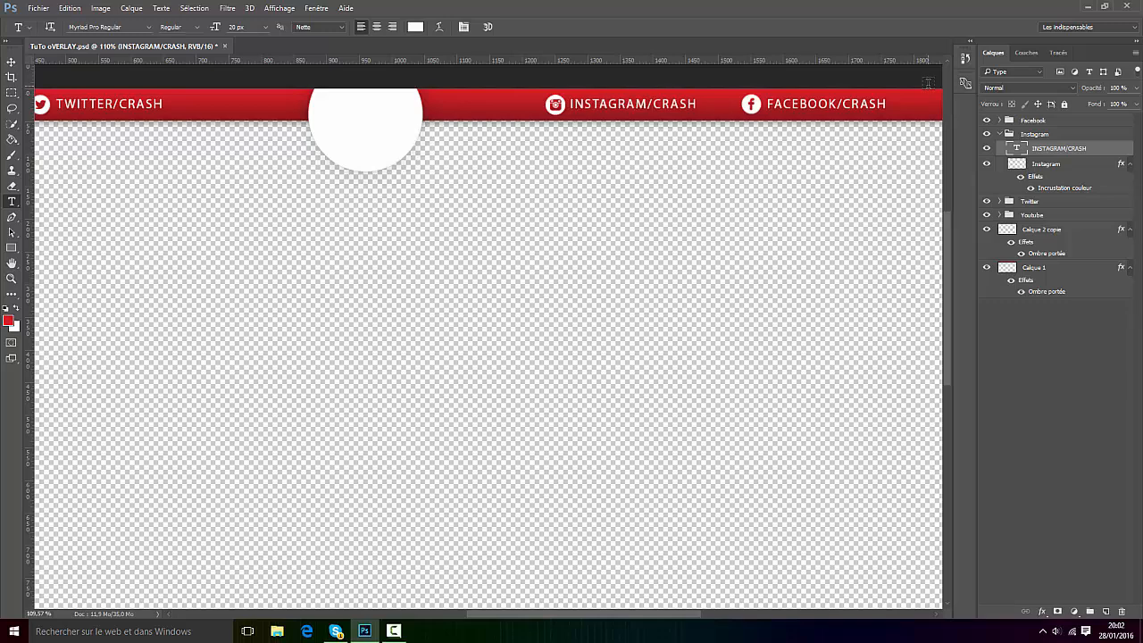
pyautogui.scroll(2, 694, 108)
pyautogui.click(704, 107)
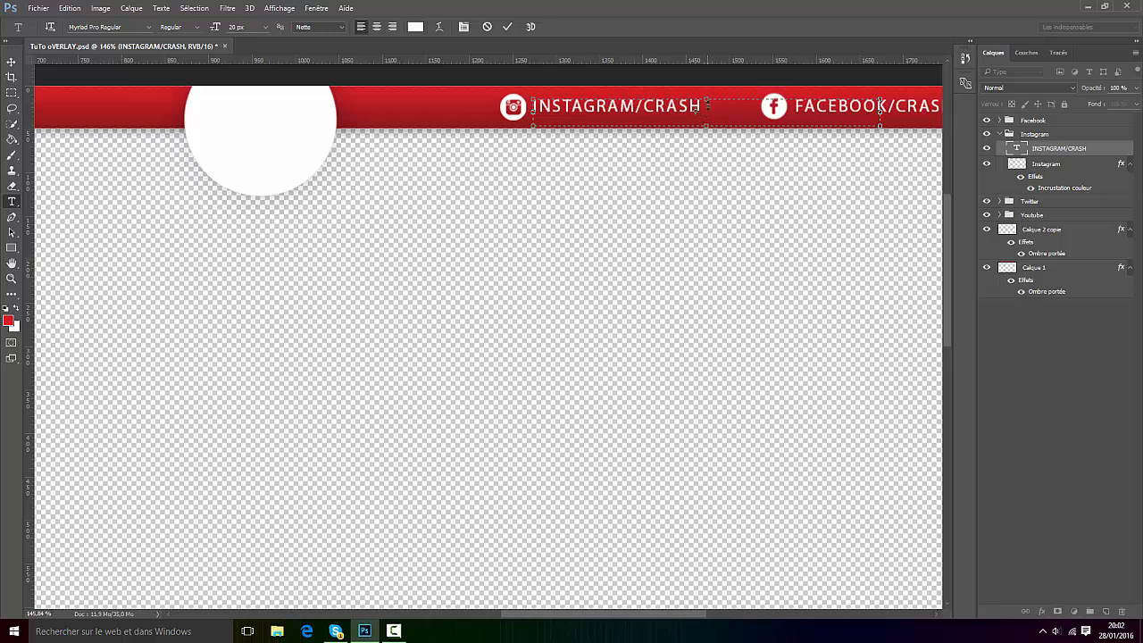
pyautogui.moveTo(707, 106); pyautogui.dragTo(650, 103)
pyautogui.click(488, 27)
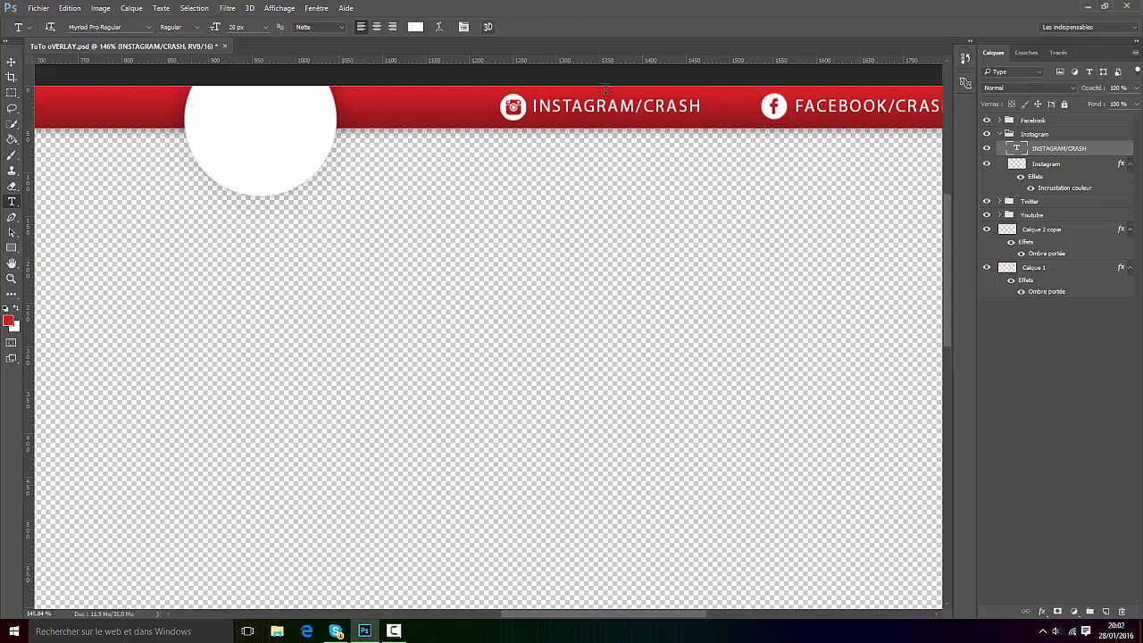
# Set only the word CRASH in the INSTAGRAM/CRASH text to the Bold font style
pyautogui.click(680, 106)
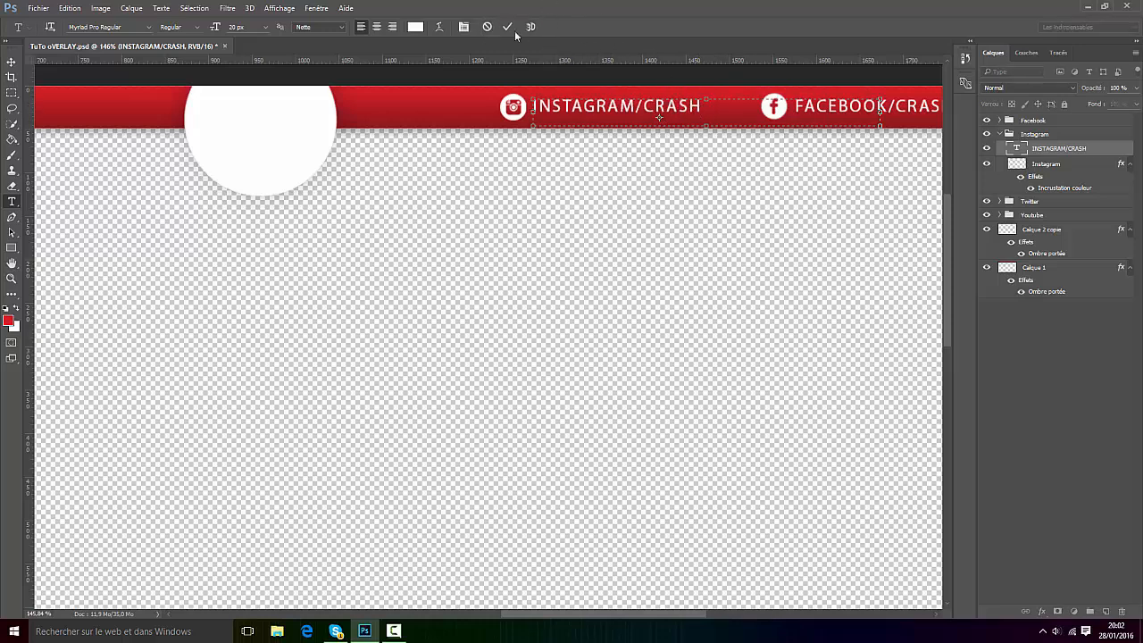
pyautogui.hotkey('shift', 'Left')
pyautogui.hotkey('shift', 'Left')
pyautogui.hotkey('shift', 'Left')
pyautogui.hotkey('shift', 'Left')
pyautogui.hotkey('shift', 'Left')
pyautogui.click(201, 27)
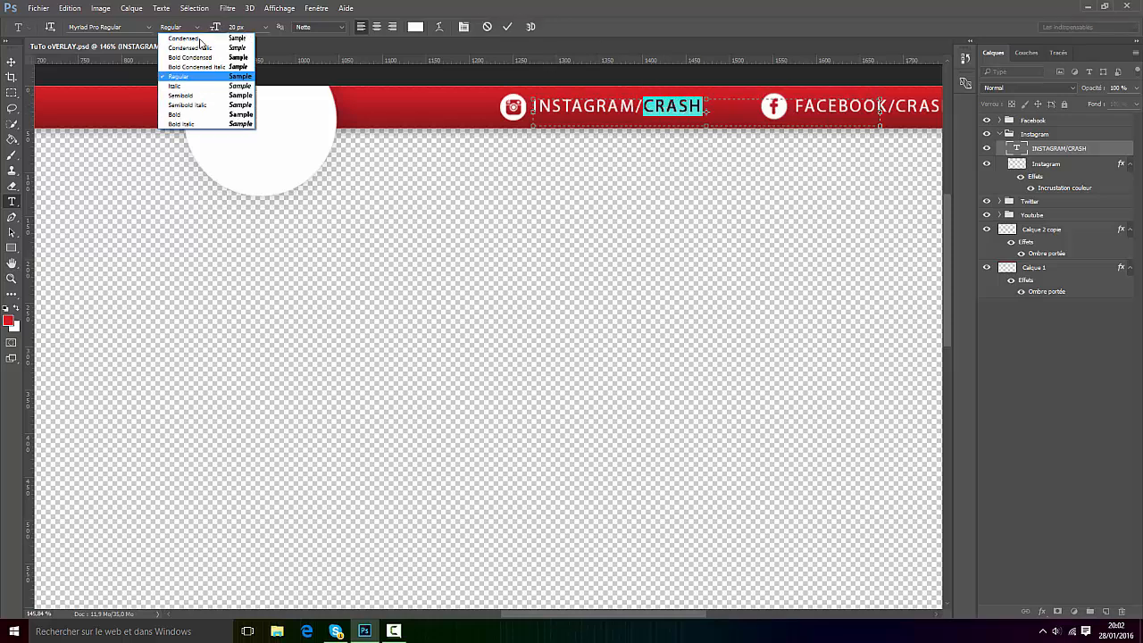
pyautogui.click(195, 114)
pyautogui.click(507, 26)
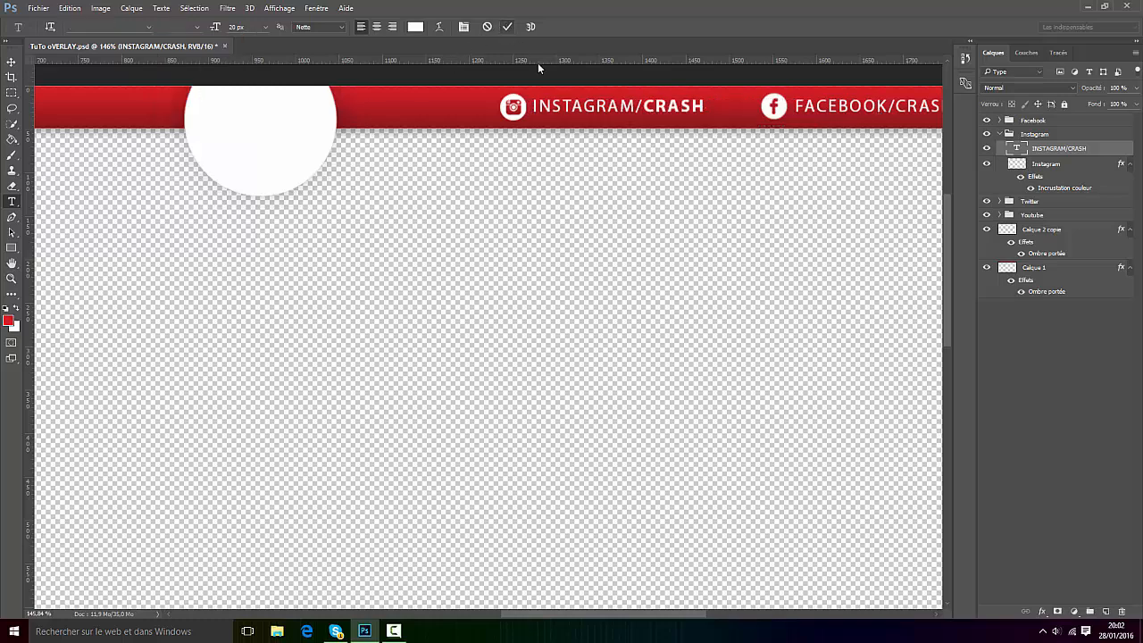
# Set only the word CRASH in the FACEBOOK/CRASH text to the Bold font style
pyautogui.scroll(-8, 596, 106)
pyautogui.scroll(5, 761, 107)
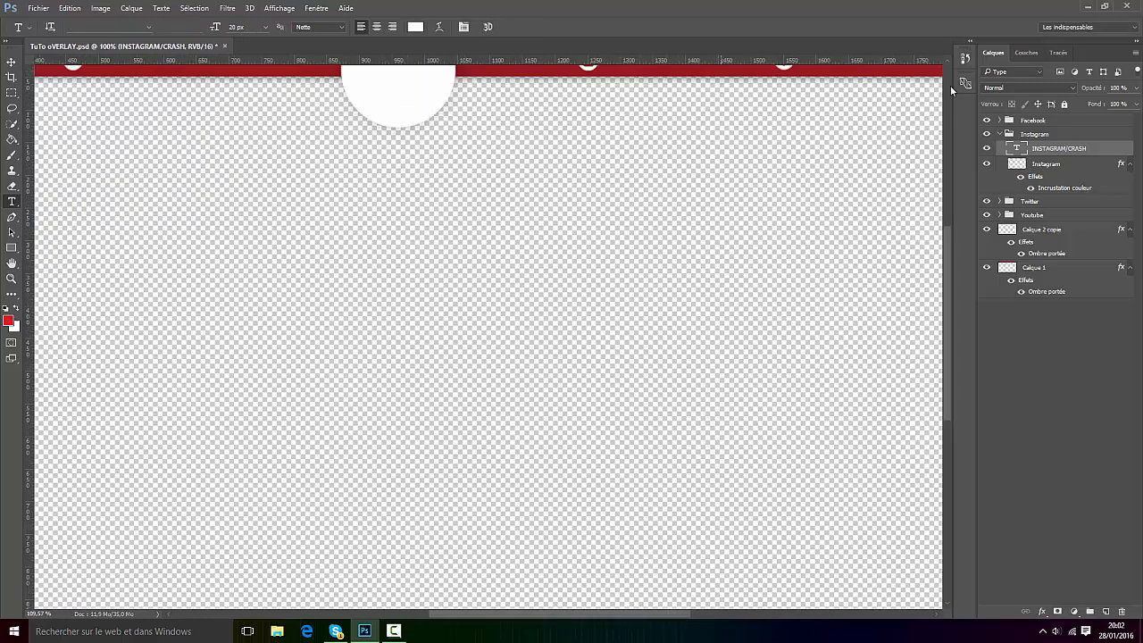
pyautogui.scroll(3, 919, 128)
pyautogui.moveTo(944, 218); pyautogui.dragTo(950, 186)
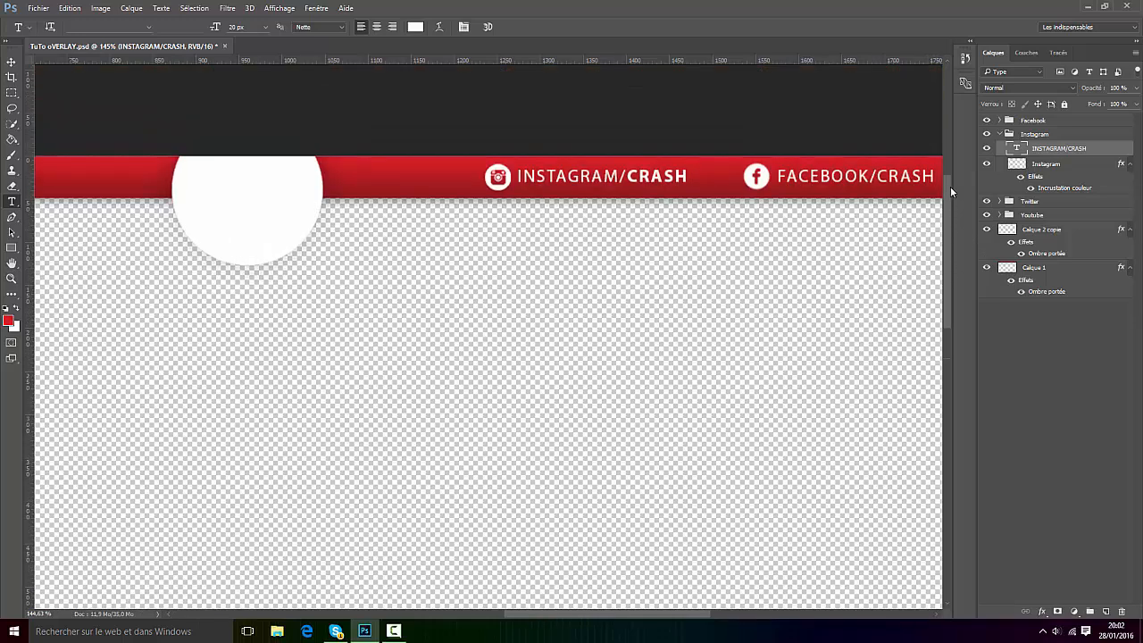
pyautogui.moveTo(617, 616); pyautogui.dragTo(648, 616)
pyautogui.click(799, 178)
pyautogui.hotkey('shift', 'Left')
pyautogui.hotkey('shift', 'Left')
pyautogui.hotkey('shift', 'Left')
pyautogui.hotkey('shift', 'Left')
pyautogui.hotkey('shift', 'Left')
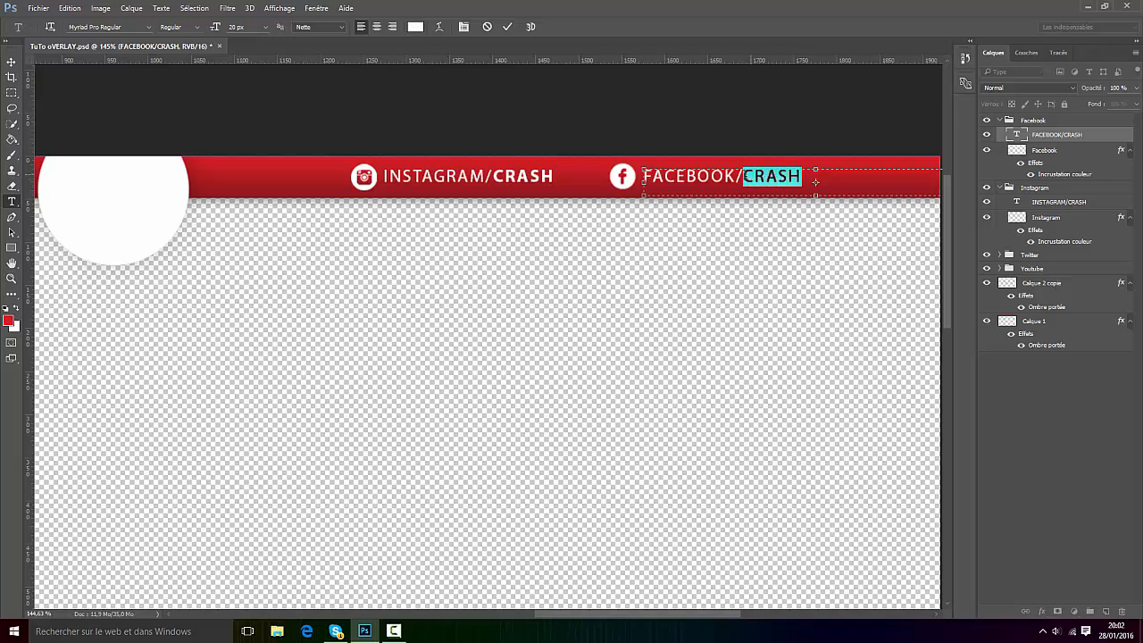
pyautogui.click(202, 30)
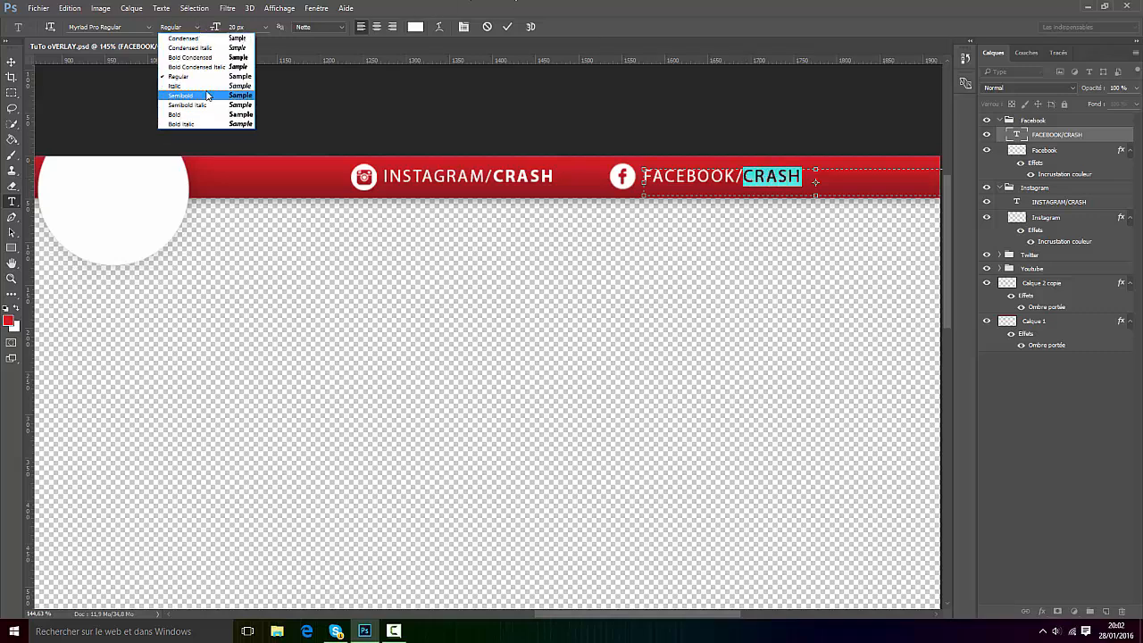
pyautogui.click(197, 114)
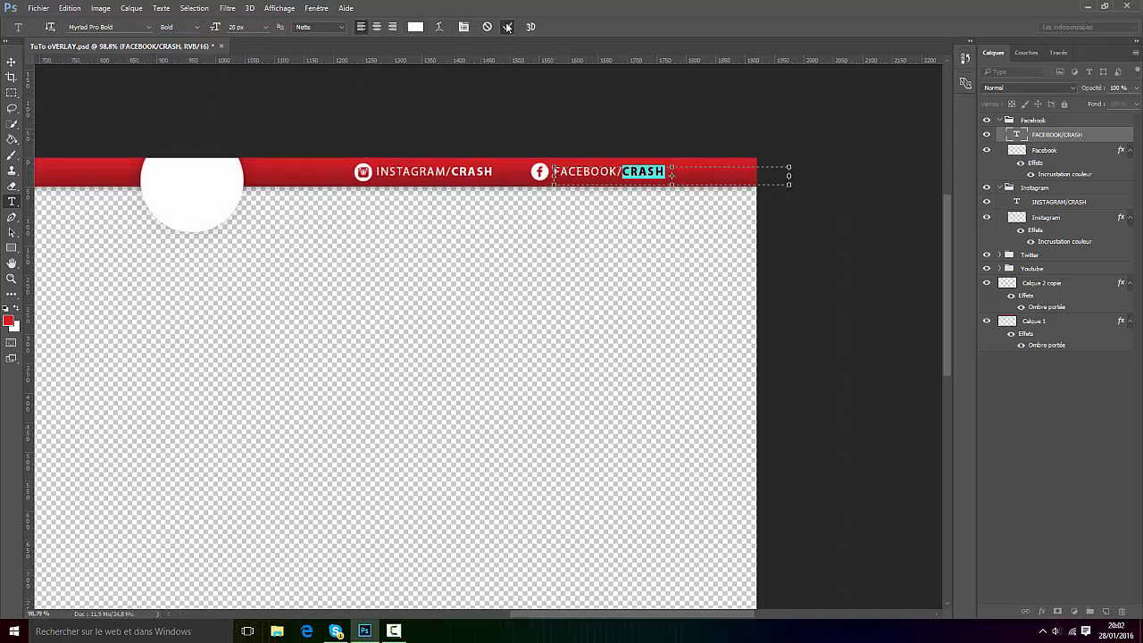
pyautogui.click(507, 25)
# Set only the word CRASH in the TWITTER/CRASH text to the Bold font style
pyautogui.scroll(-3, 221, 118)
pyautogui.scroll(3, 221, 118)
pyautogui.click(455, 108)
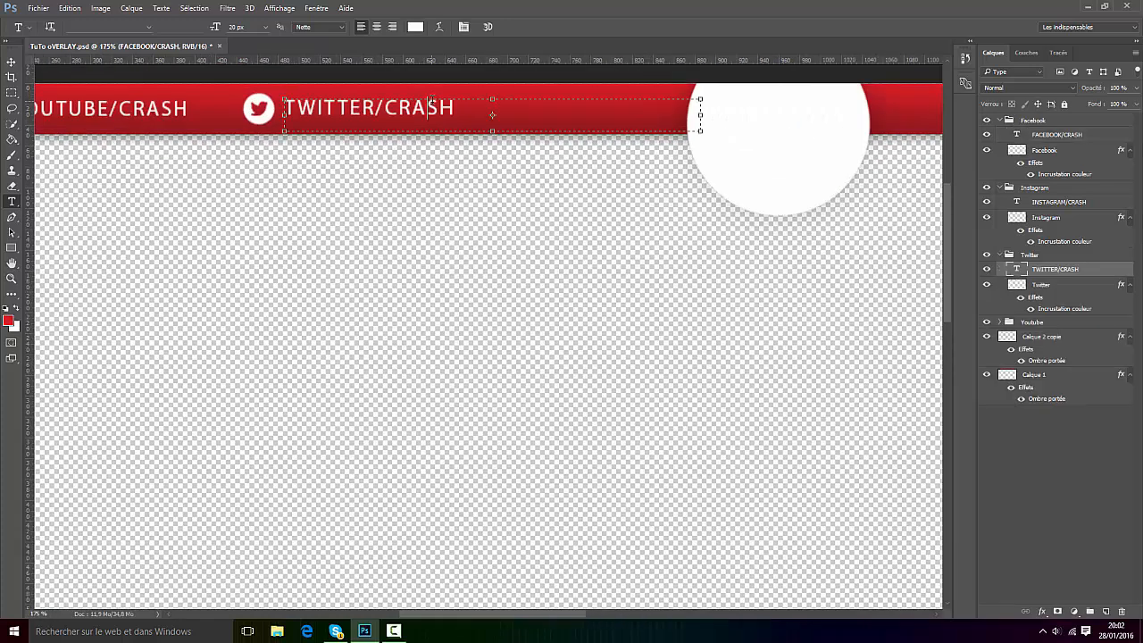
pyautogui.moveTo(456, 108); pyautogui.dragTo(389, 110)
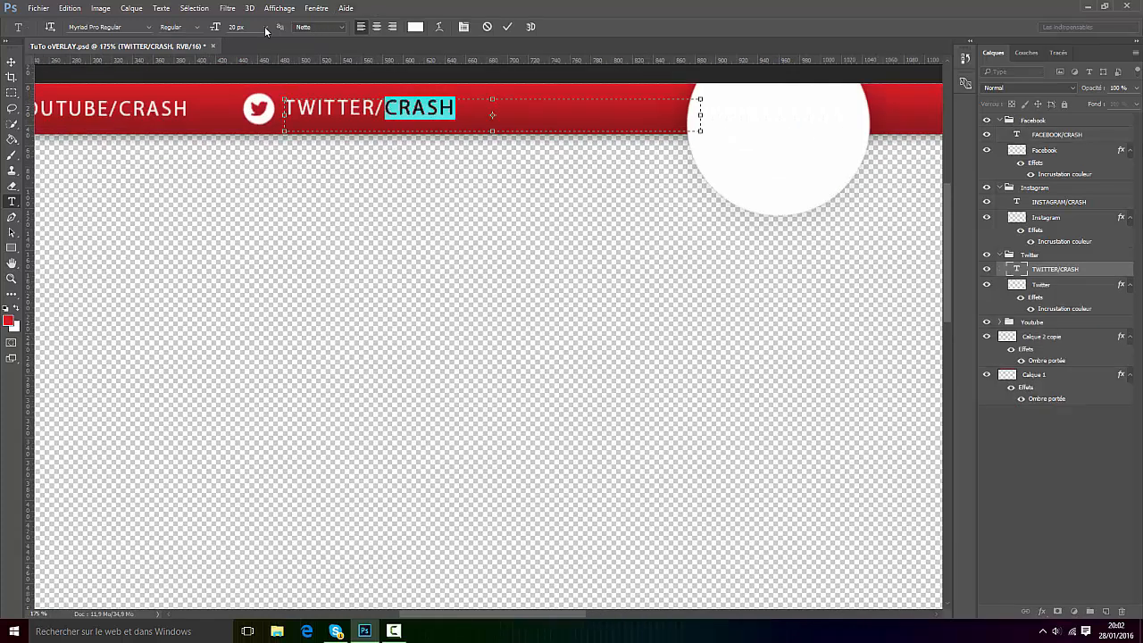
pyautogui.click(193, 26)
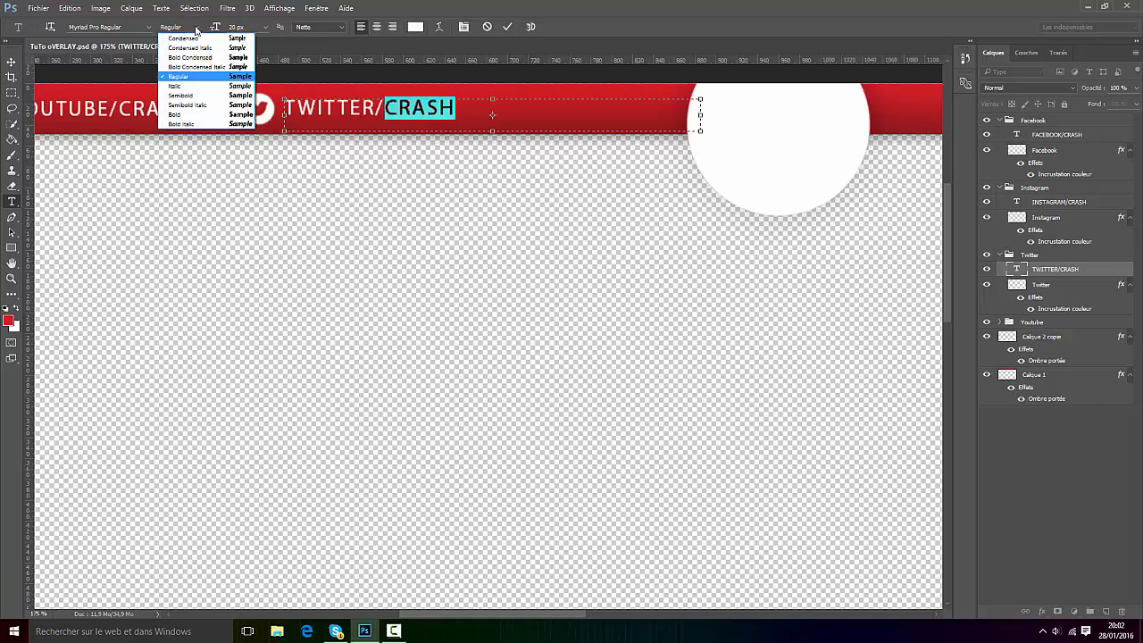
pyautogui.click(195, 115)
pyautogui.click(507, 26)
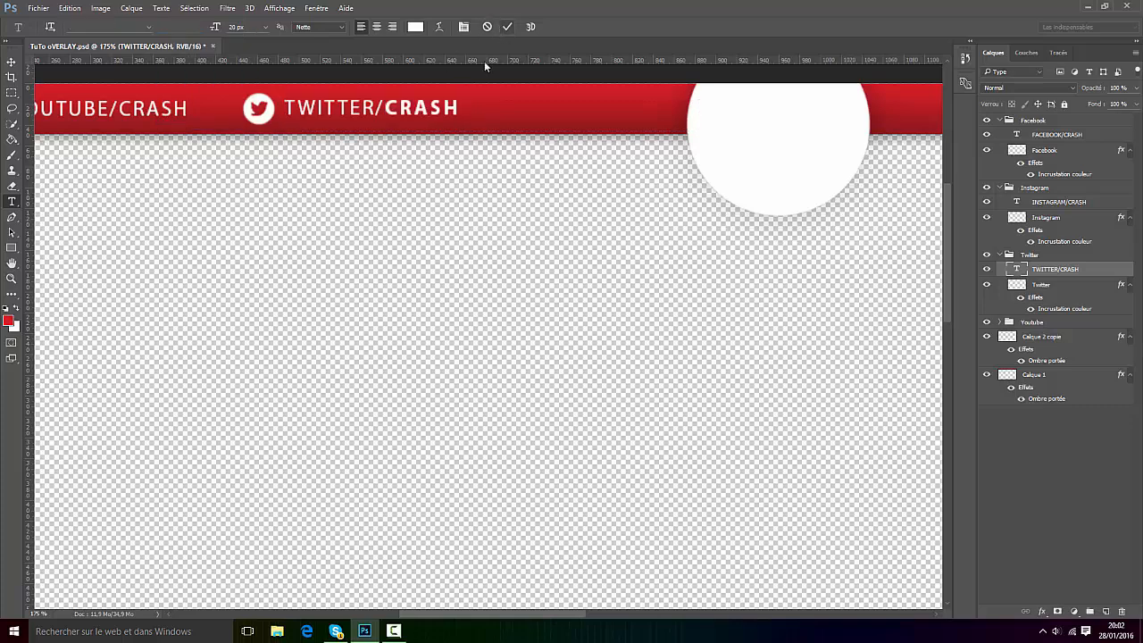
# Set only the word CRASH in the YOUTUBE/CRASH text to the Bold font style
pyautogui.scroll(-3, 484, 61)
pyautogui.scroll(2, 87, 61)
pyautogui.click(359, 111)
pyautogui.moveTo(399, 111); pyautogui.dragTo(333, 111)
pyautogui.click(195, 28)
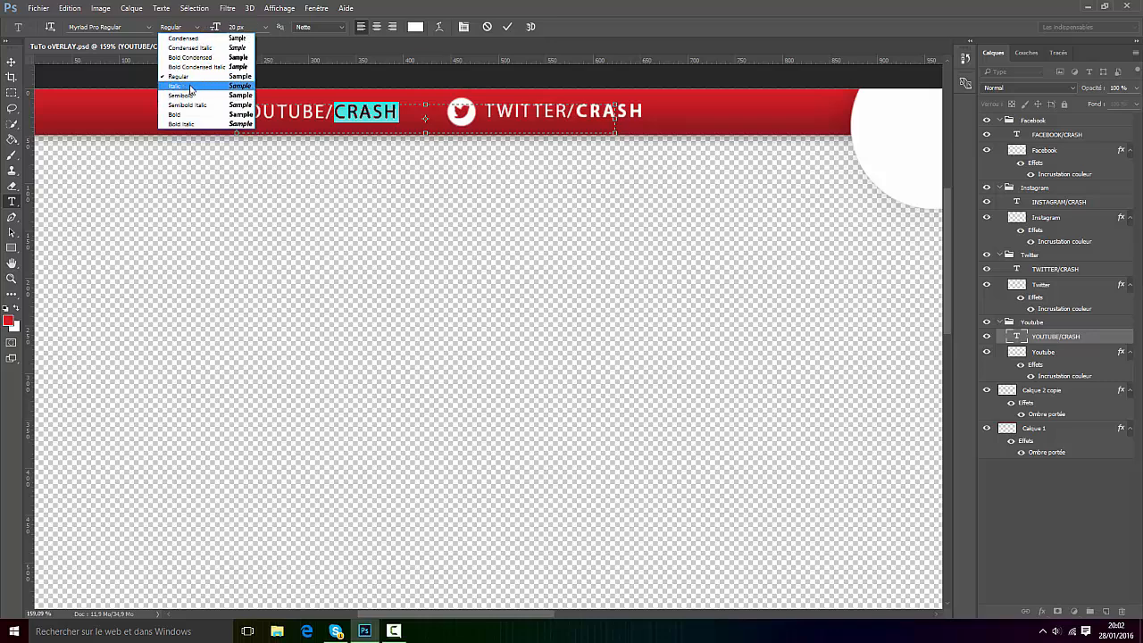
pyautogui.click(199, 114)
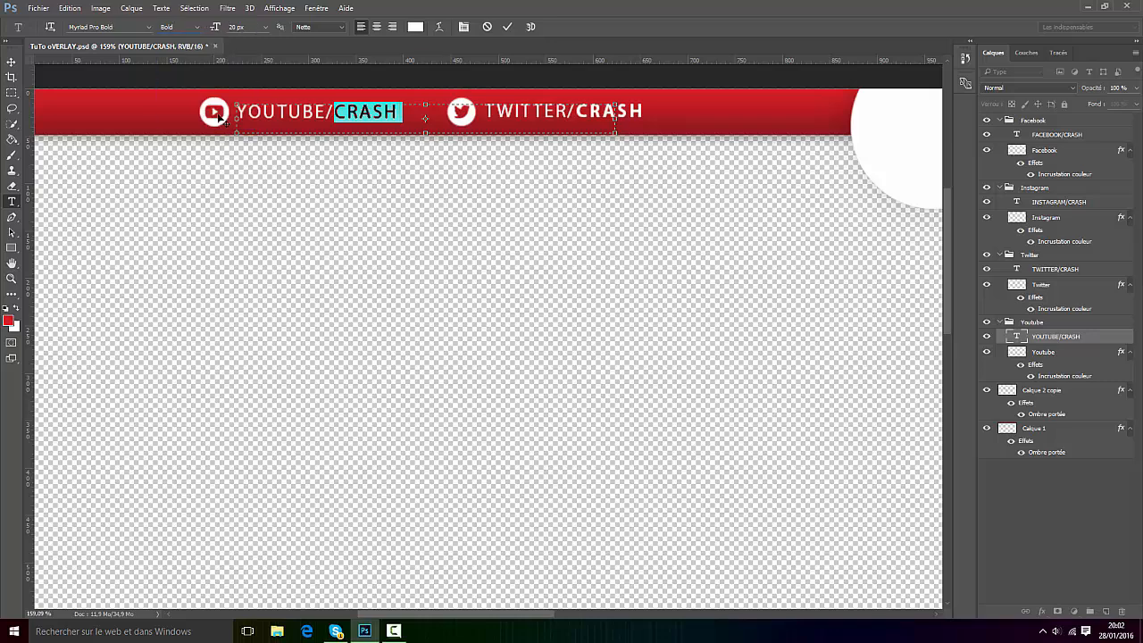
pyautogui.click(507, 26)
# Collapse the Facebook, Instagram, Twitter and Youtube layer groups
pyautogui.scroll(-1, 507, 45)
pyautogui.scroll(-3, 513, 81)
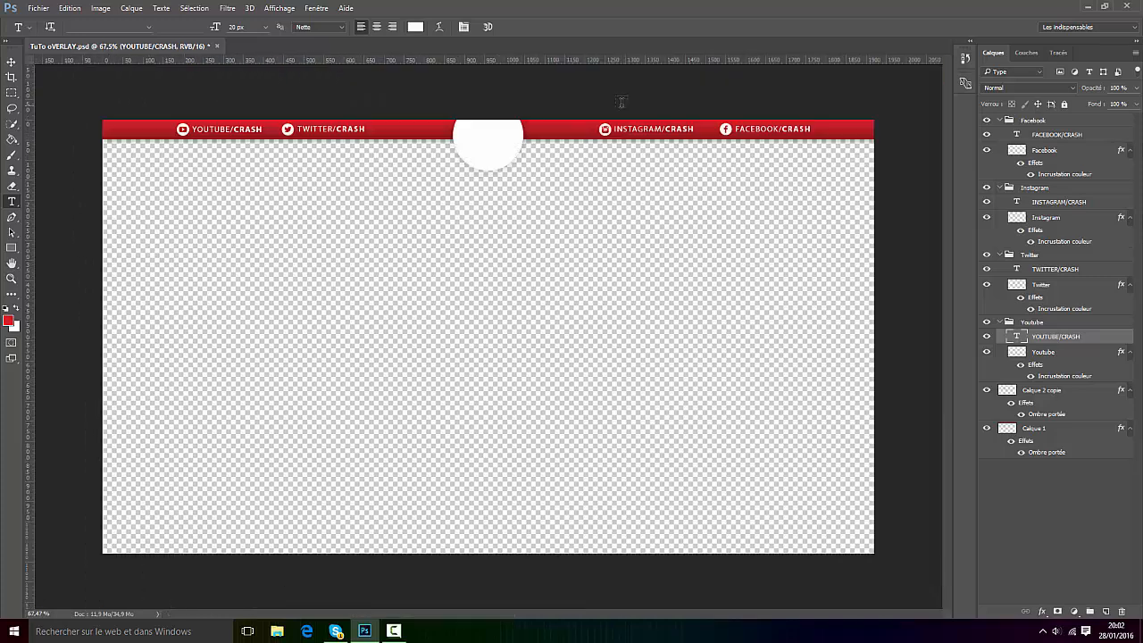
pyautogui.scroll(3, 509, 65)
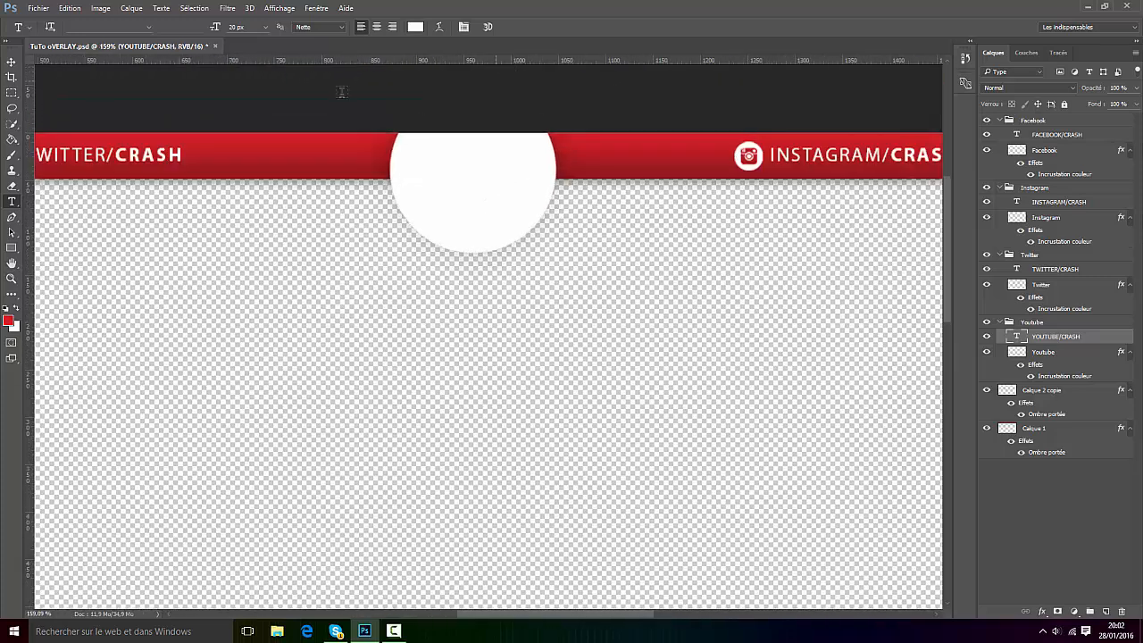
pyautogui.click(12, 61)
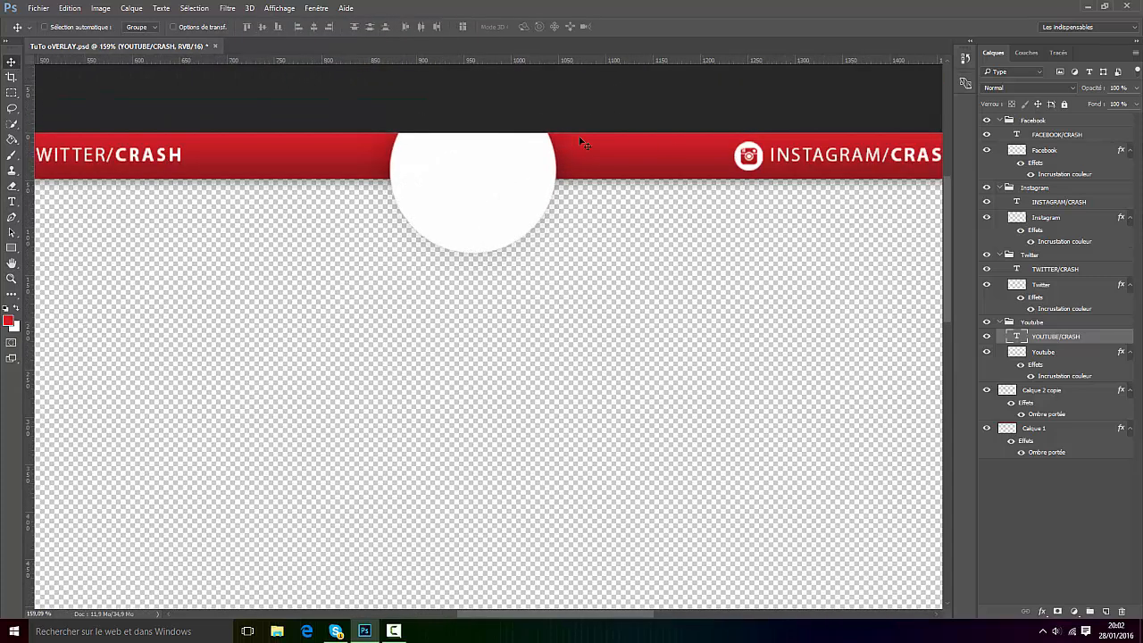
pyautogui.scroll(-1, 449, 169)
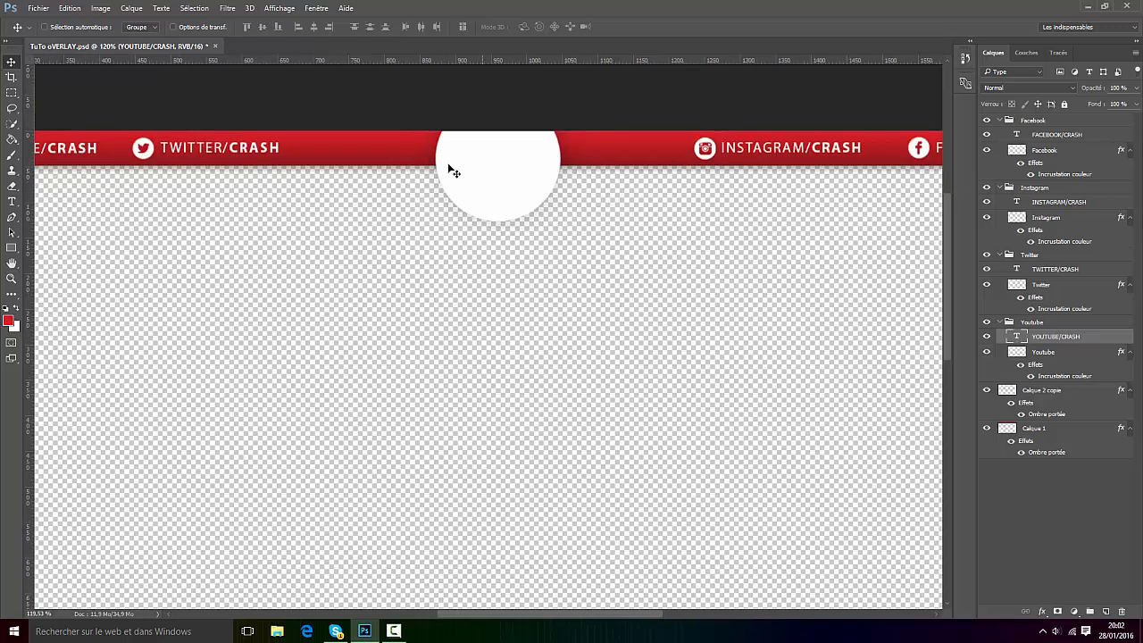
pyautogui.scroll(2, 449, 164)
pyautogui.click(1000, 187)
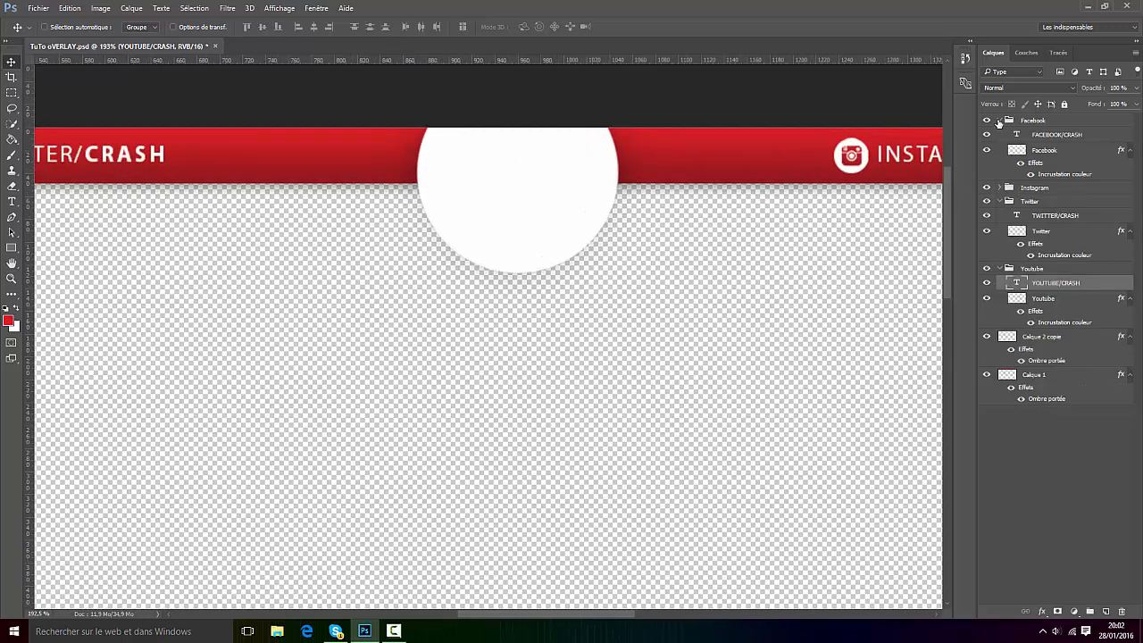
pyautogui.click(999, 120)
pyautogui.click(999, 148)
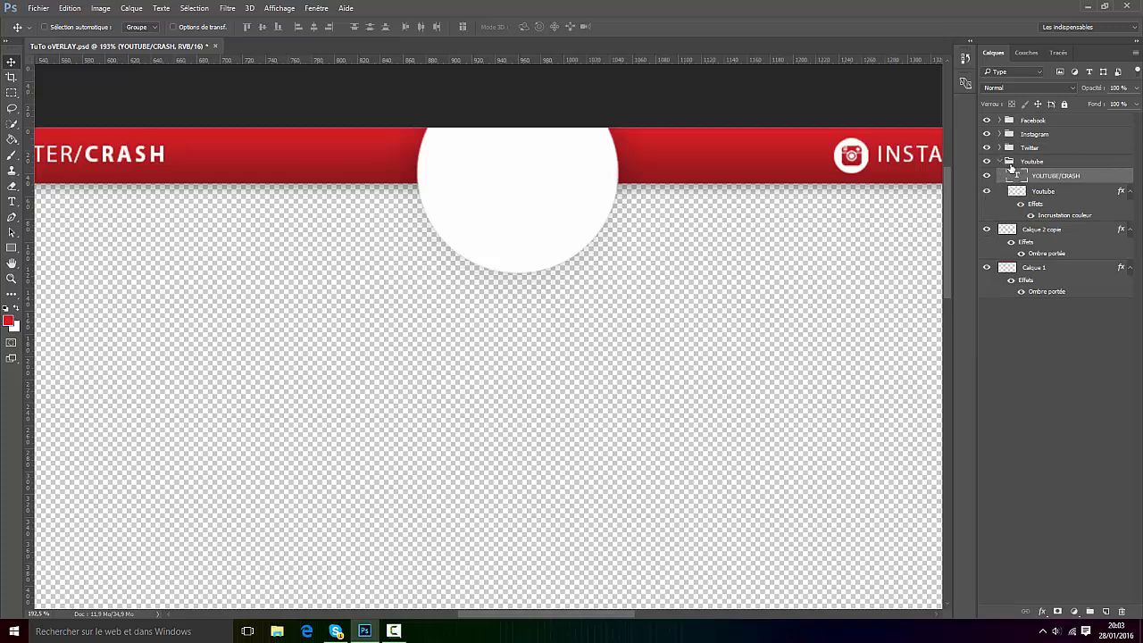
pyautogui.click(1000, 163)
# Copy the layer style of the white circle layer Calque 2 copie and rasterize that layer's style
pyautogui.click(988, 177)
pyautogui.click(987, 176)
pyautogui.click(1035, 177)
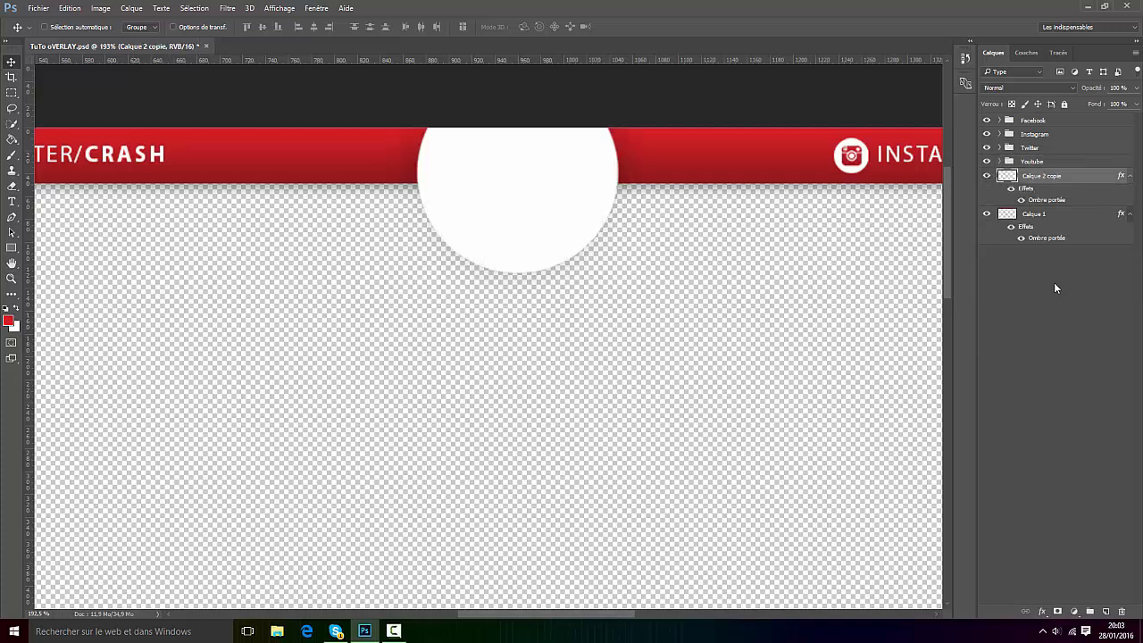
pyautogui.rightClick(1038, 189)
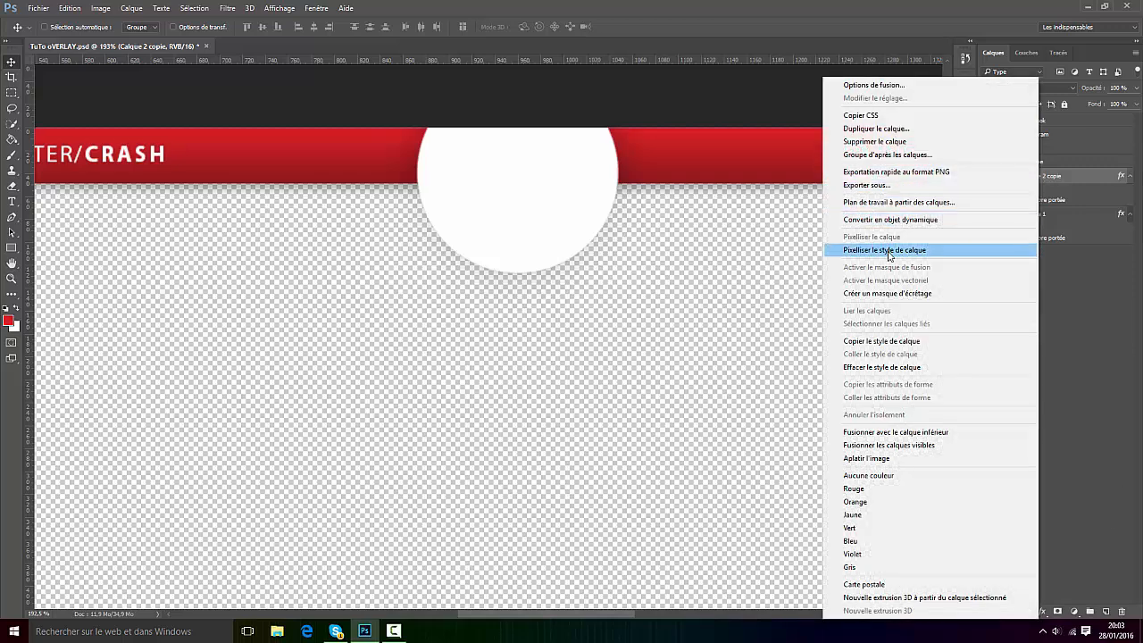
pyautogui.click(1109, 273)
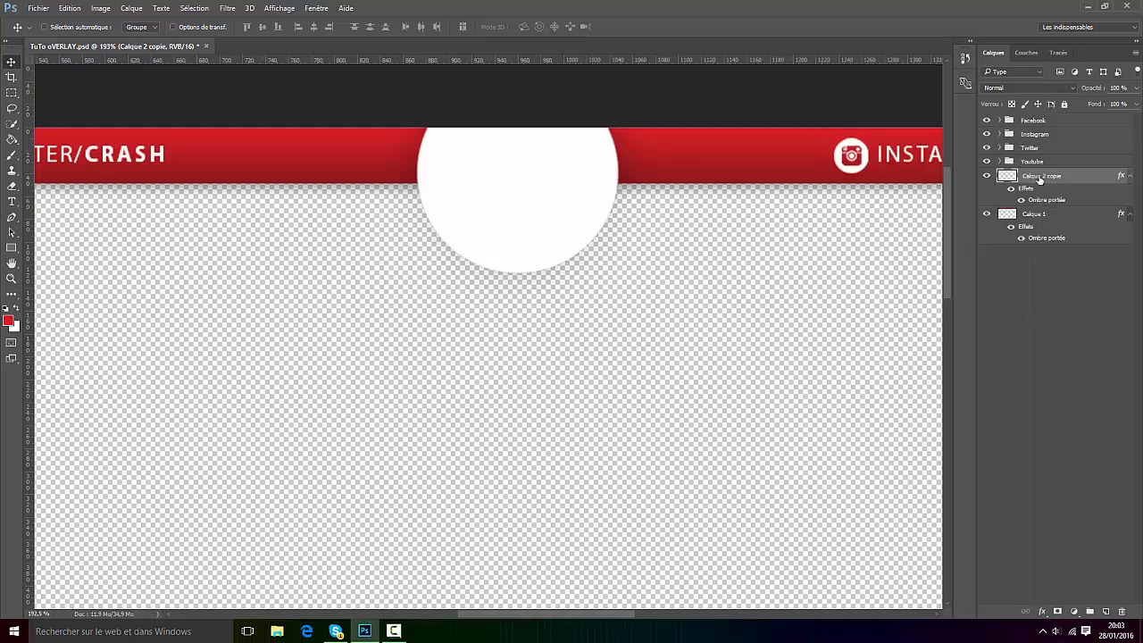
pyautogui.rightClick(1040, 181)
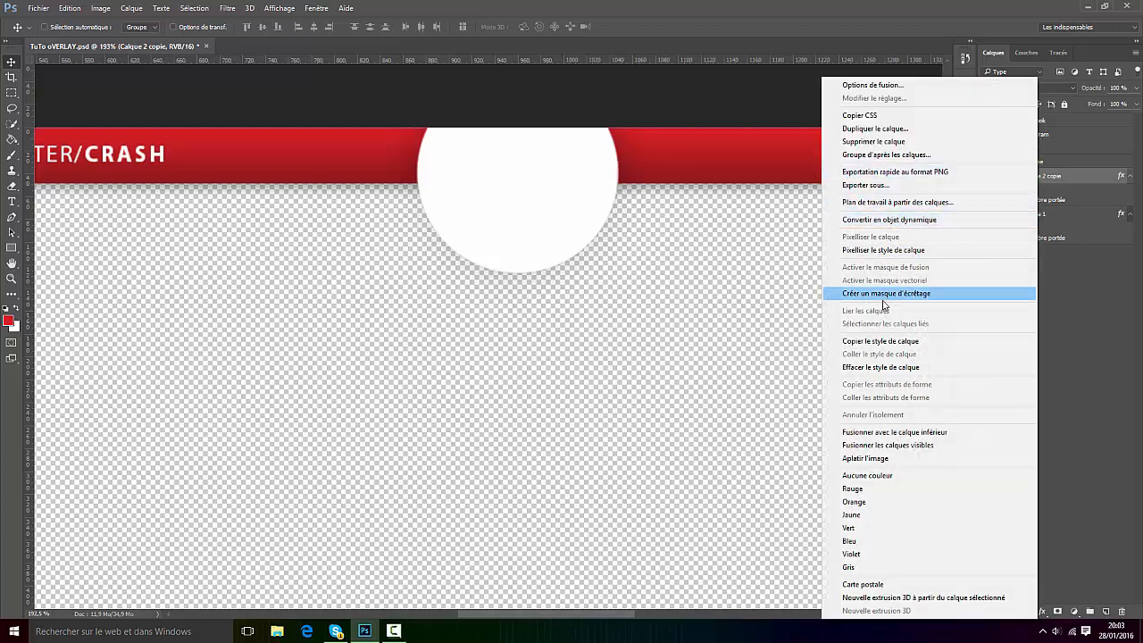
pyautogui.click(875, 343)
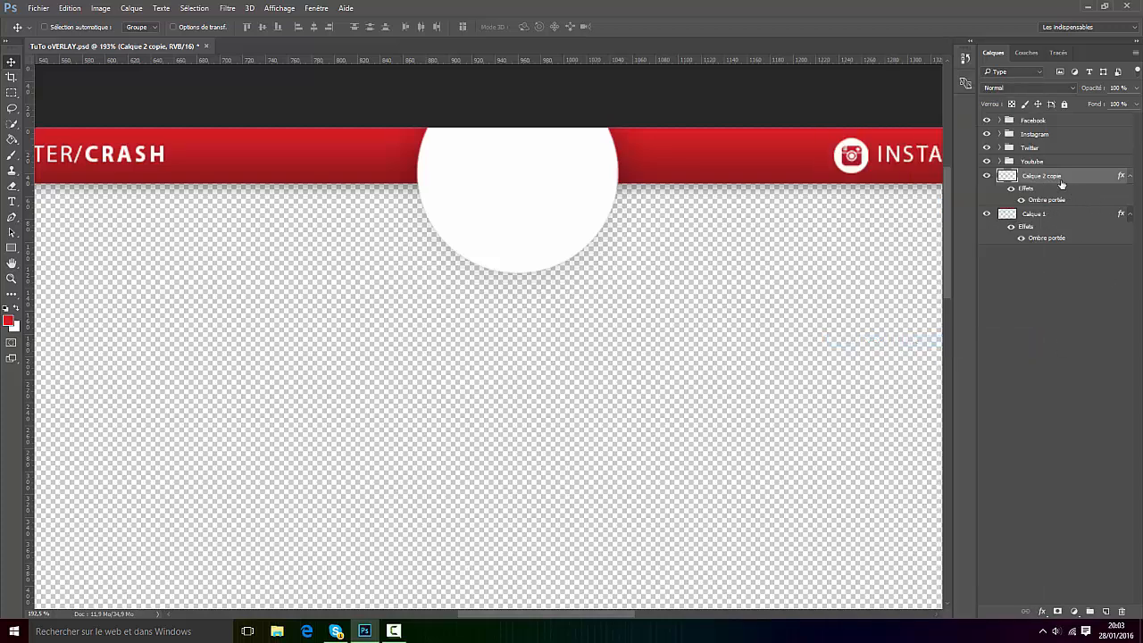
pyautogui.rightClick(1034, 174)
pyautogui.click(893, 252)
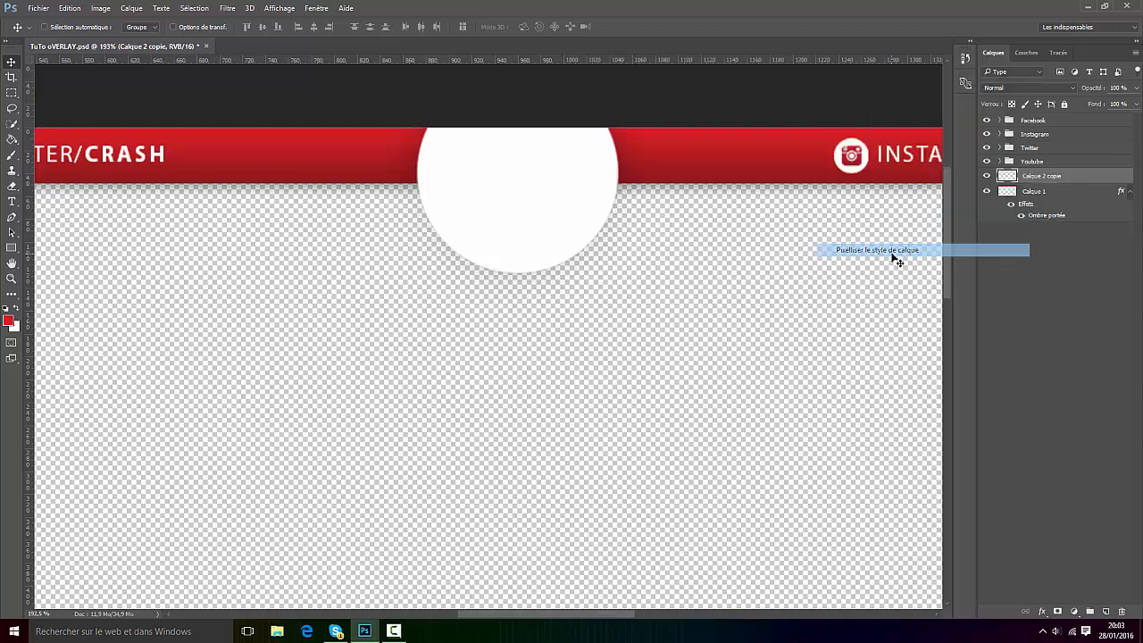
# Draw a closed red curved shape about 269 by 241 px over the white circle's lower part with the Pen tool, and rasterize its layer
pyautogui.click(1104, 611)
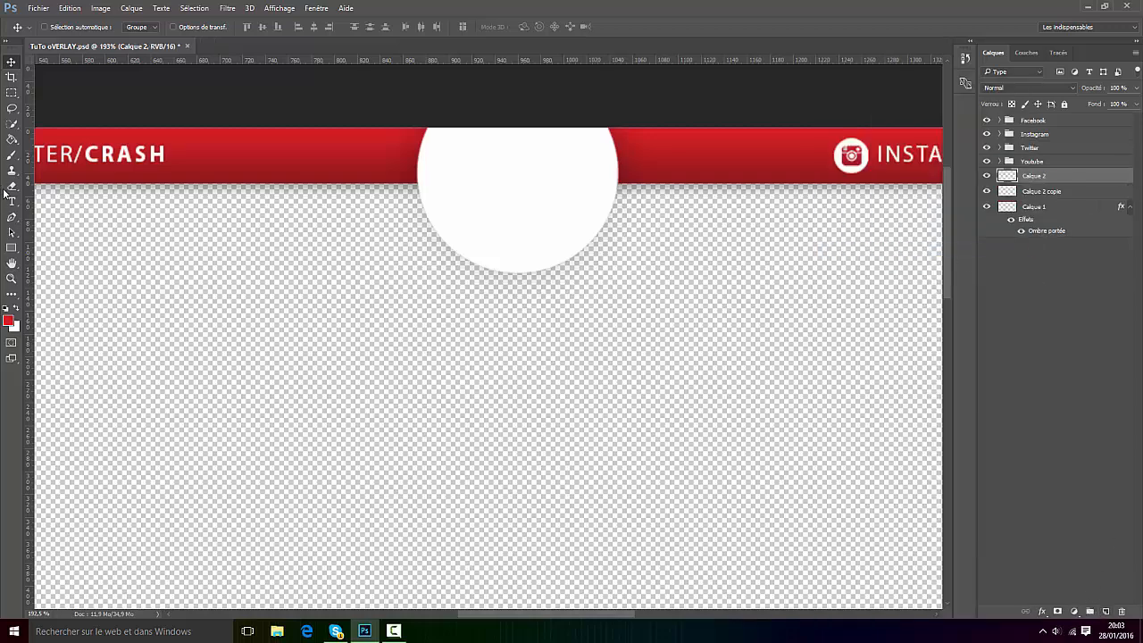
pyautogui.click(11, 218)
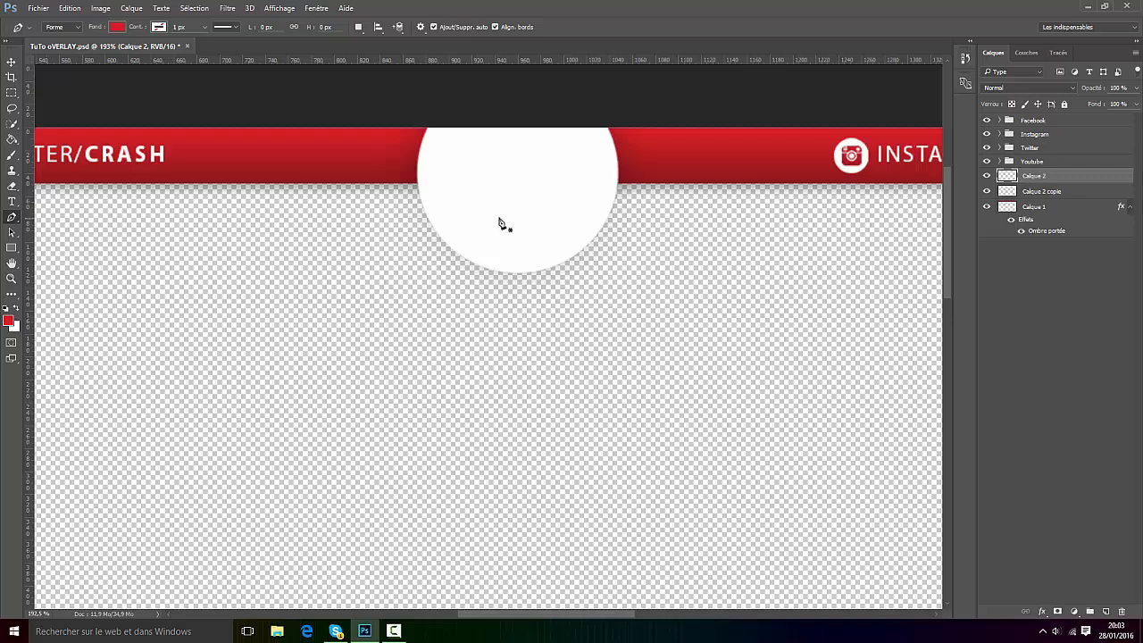
pyautogui.click(358, 244)
pyautogui.moveTo(643, 94); pyautogui.dragTo(685, 141)
pyautogui.click(639, 453)
pyautogui.click(513, 479)
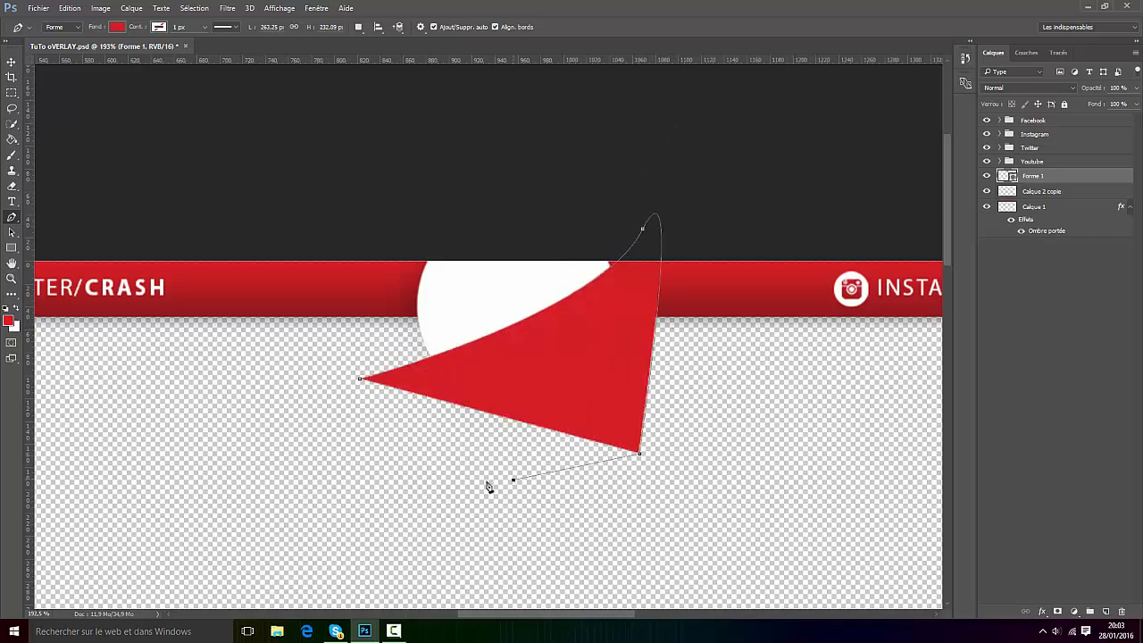
pyautogui.moveTo(405, 480); pyautogui.dragTo(360, 419)
pyautogui.click(361, 380)
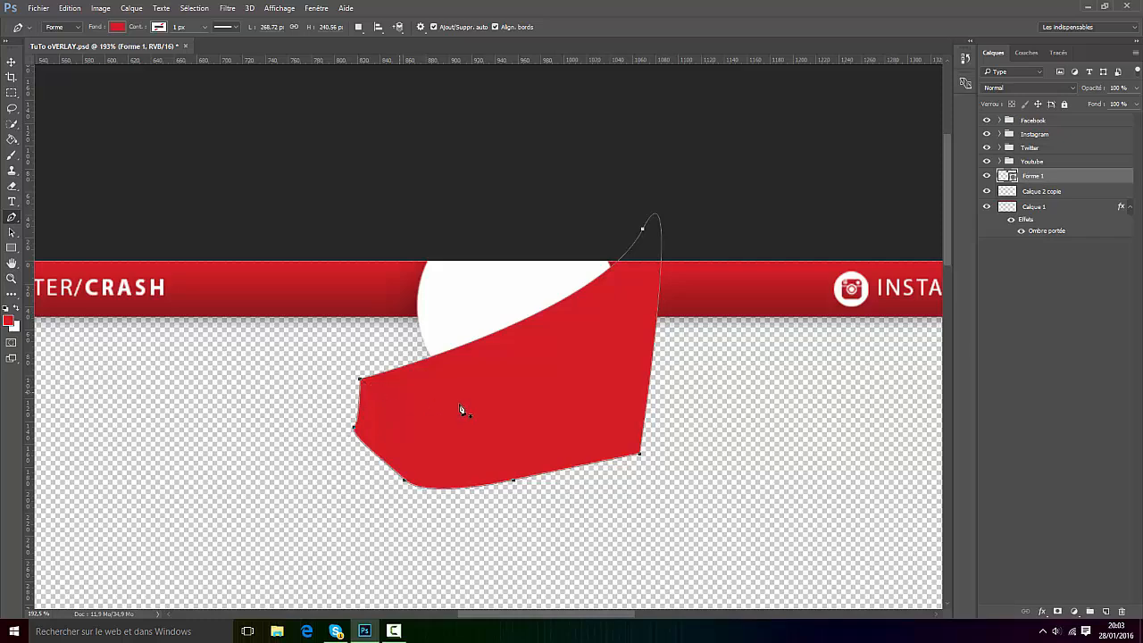
pyautogui.rightClick(1033, 172)
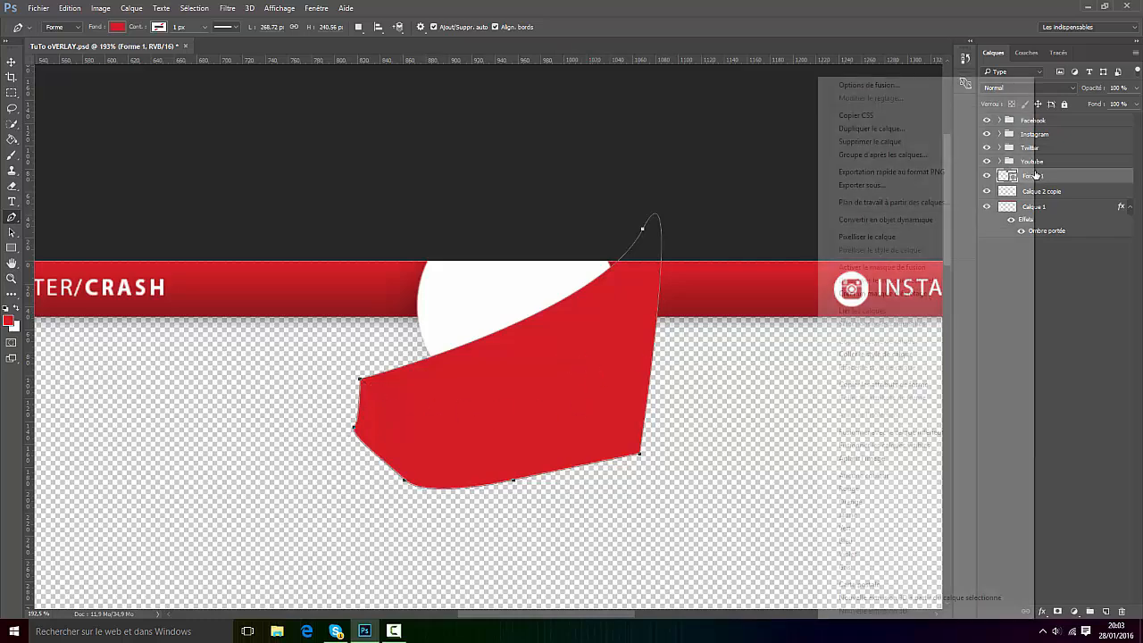
pyautogui.click(883, 241)
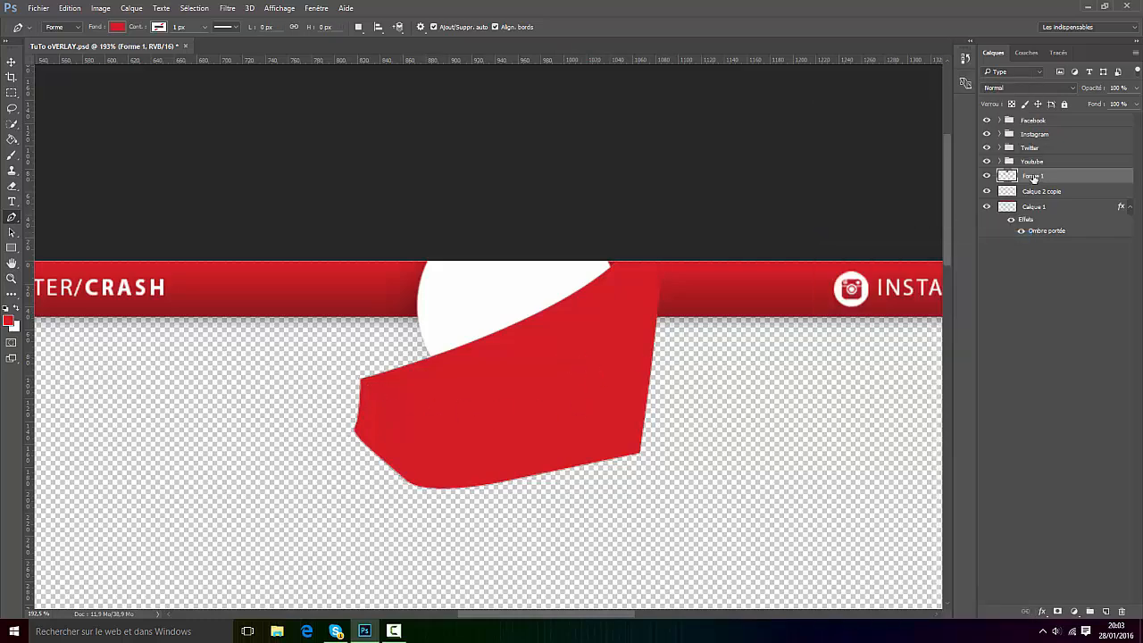
# Clip the red curved shape layer Forme 1 to the white circle layer with a clipping mask
pyautogui.rightClick(1033, 177)
pyautogui.click(946, 279)
pyautogui.scroll(-2, 600, 304)
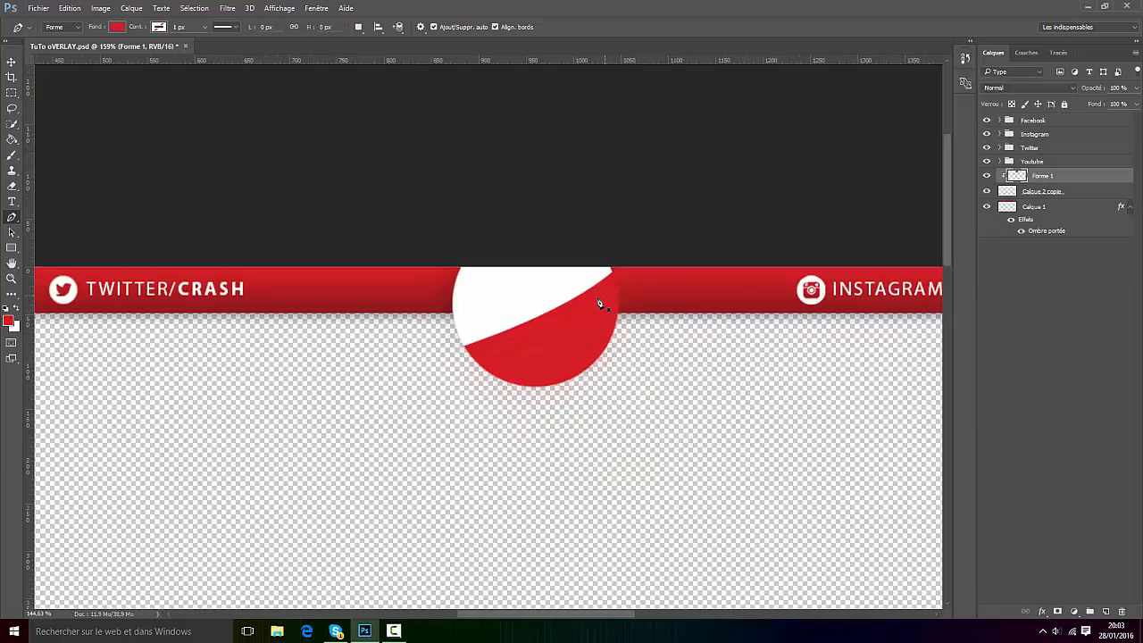
pyautogui.scroll(-1, 600, 305)
pyautogui.scroll(6, 592, 301)
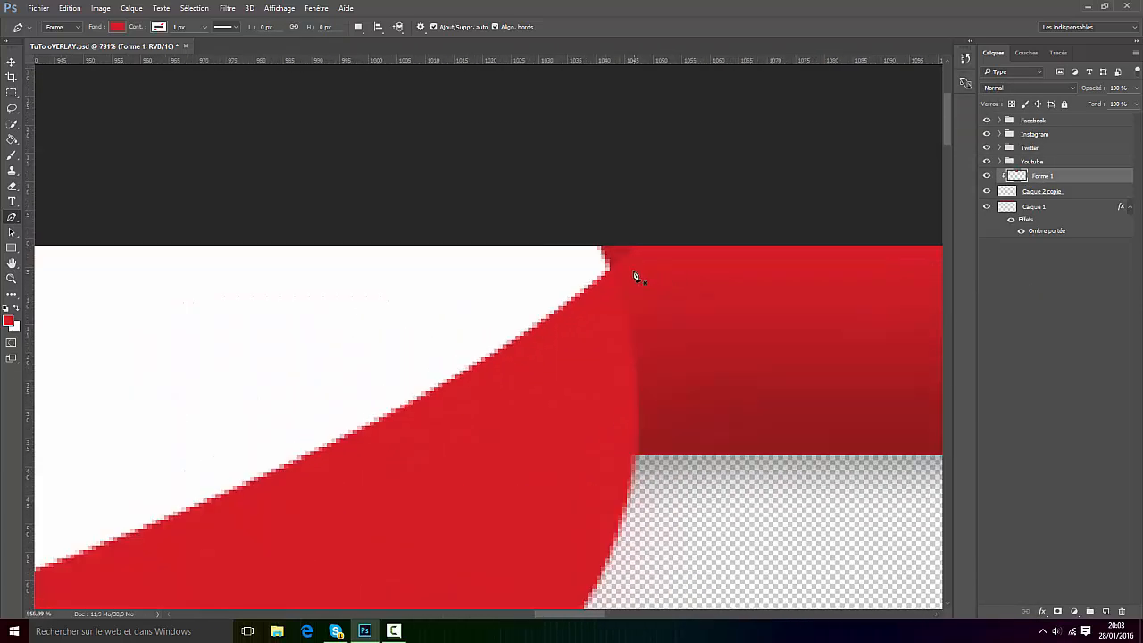
pyautogui.scroll(-2, 636, 278)
# Toggle the visibility of the white circle layer Calque 2 copie to examine the red shape's clipped edge
pyautogui.click(986, 187)
pyautogui.click(986, 187)
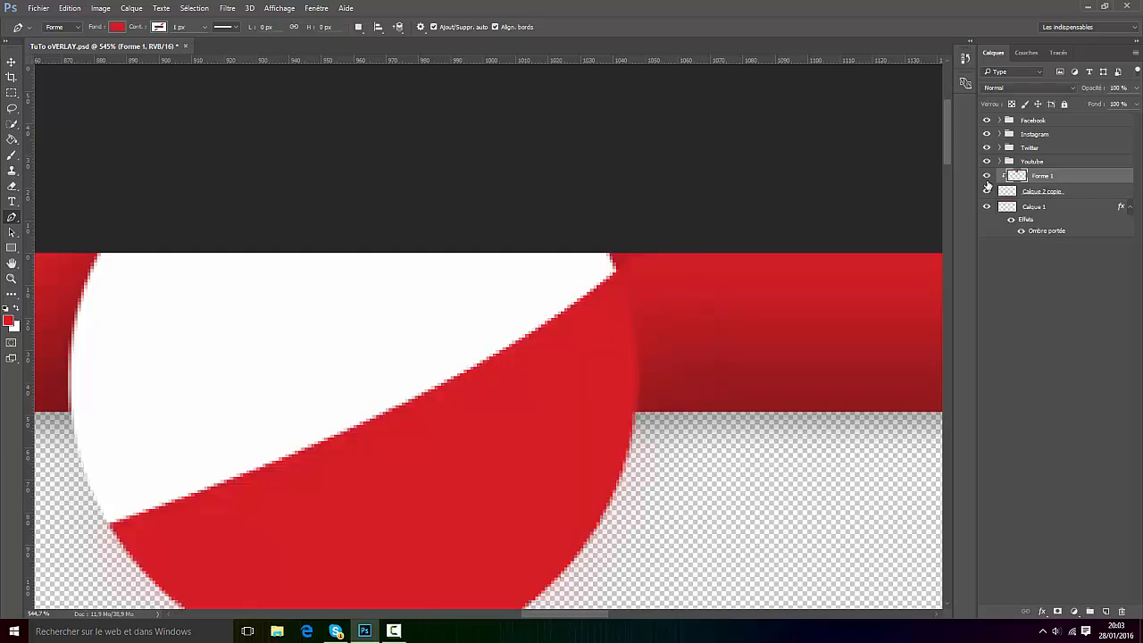
pyautogui.click(987, 187)
pyautogui.click(986, 186)
pyautogui.click(987, 187)
pyautogui.click(987, 187)
pyautogui.scroll(-2, 610, 277)
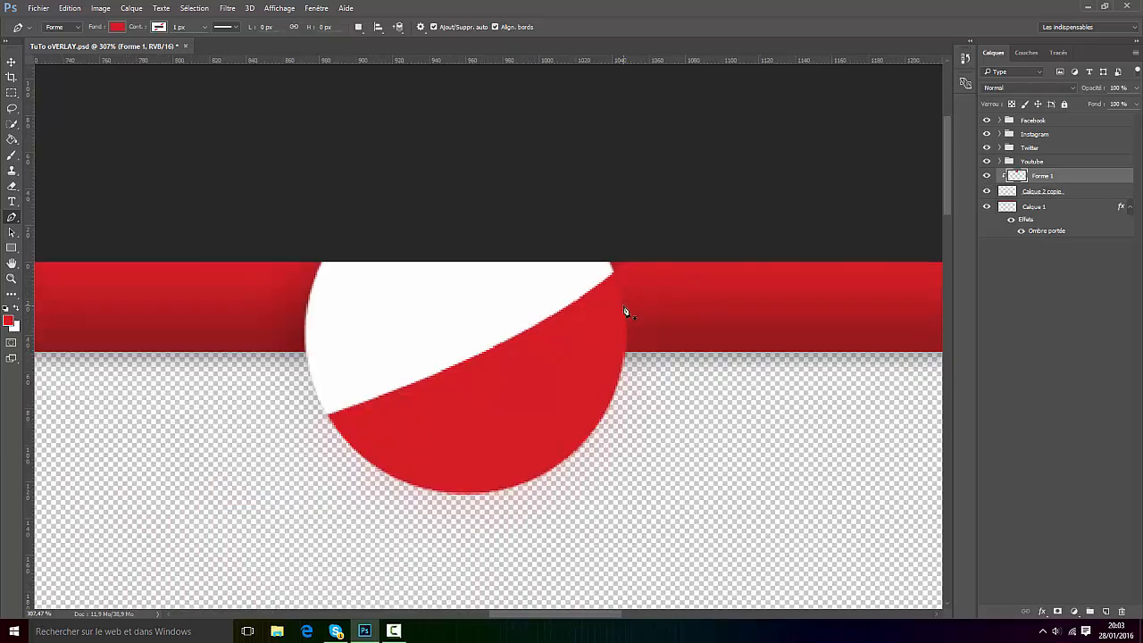
# Erase the red spill beyond the circle's right edge over the banner on Forme 1 with a 13 px Eraser
pyautogui.scroll(2, 625, 310)
pyautogui.scroll(1, 592, 199)
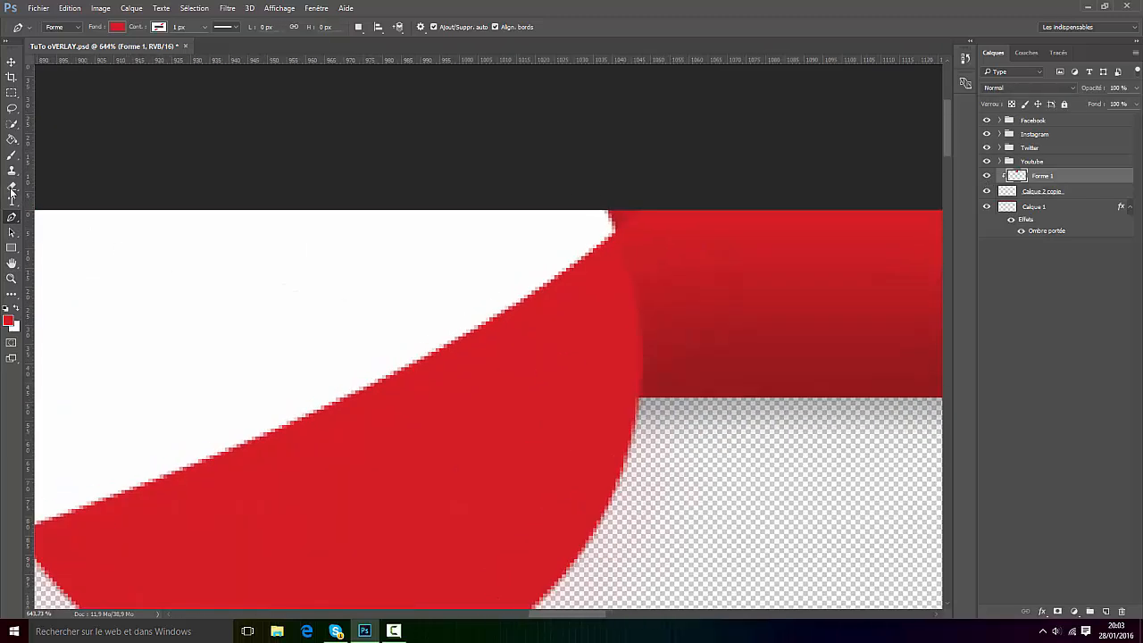
pyautogui.click(12, 190)
pyautogui.click(61, 27)
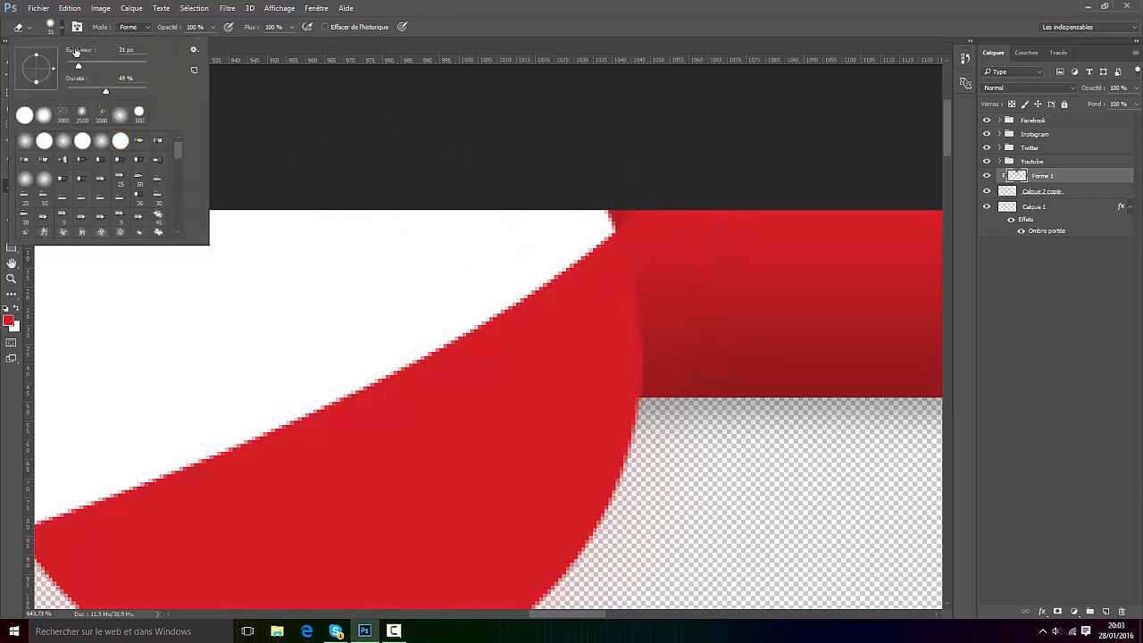
pyautogui.moveTo(78, 67); pyautogui.dragTo(85, 91)
pyautogui.click(640, 203)
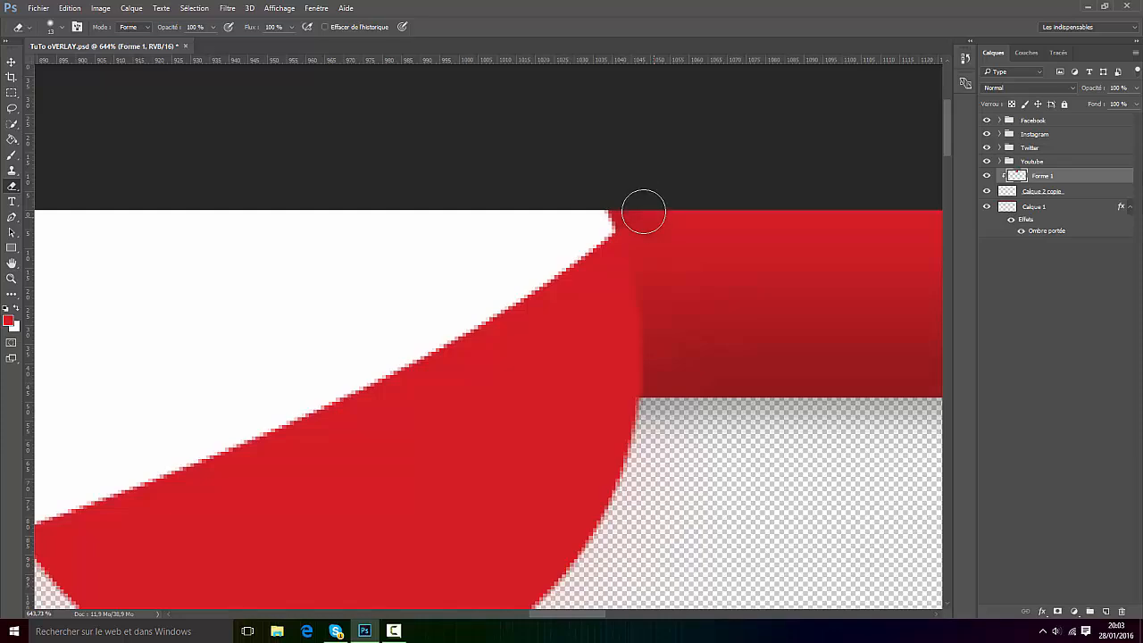
pyautogui.moveTo(640, 214)
pyautogui.mouseDown()
pyautogui.moveTo(681, 329)
pyautogui.moveTo(672, 356)
pyautogui.moveTo(684, 361)
pyautogui.moveTo(676, 421)
pyautogui.mouseUp()
pyautogui.scroll(-5, 676, 420)
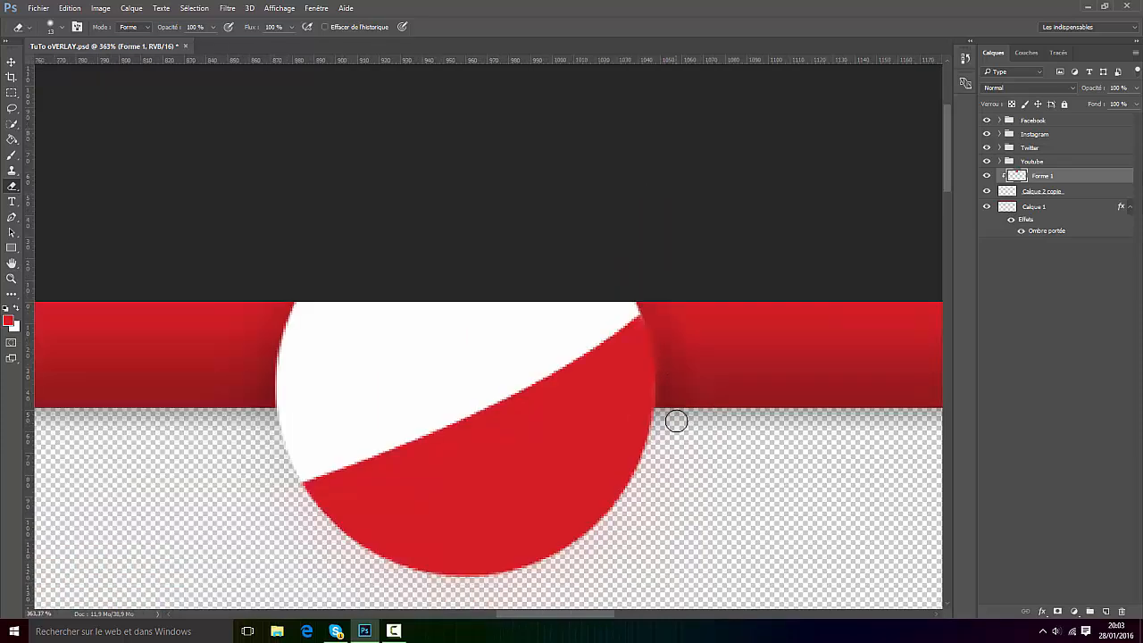
# Undo the erasing, the clipping mask, the red shape and the style rasterization, back to the circle with its live drop shadow
pyautogui.hotkey('ctrl', 'alt', 'g')
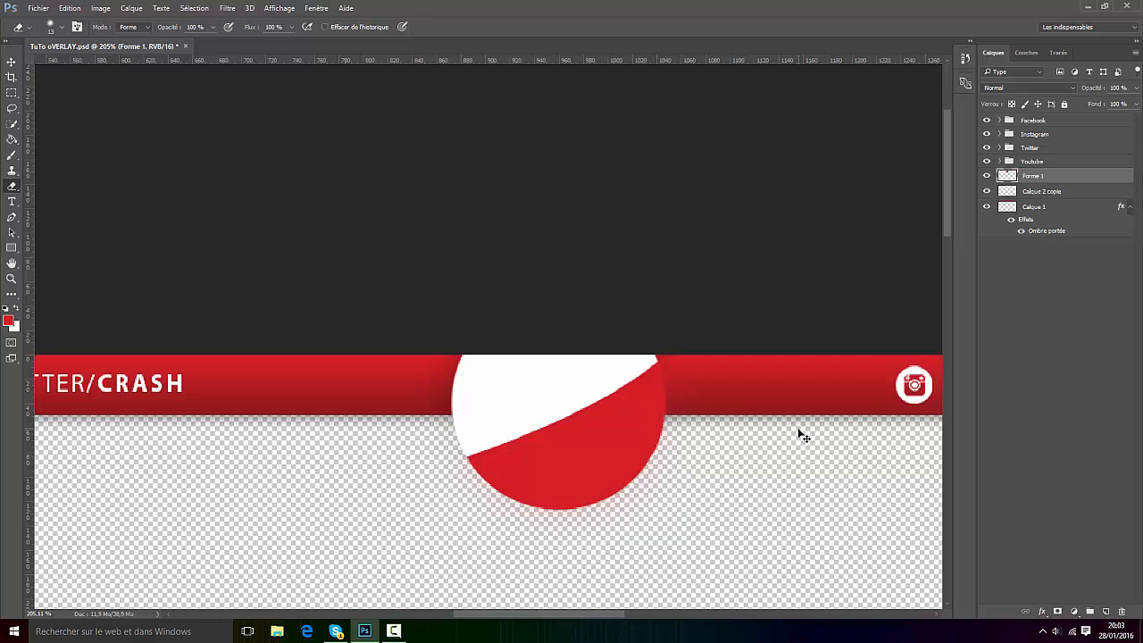
pyautogui.press('Delete')
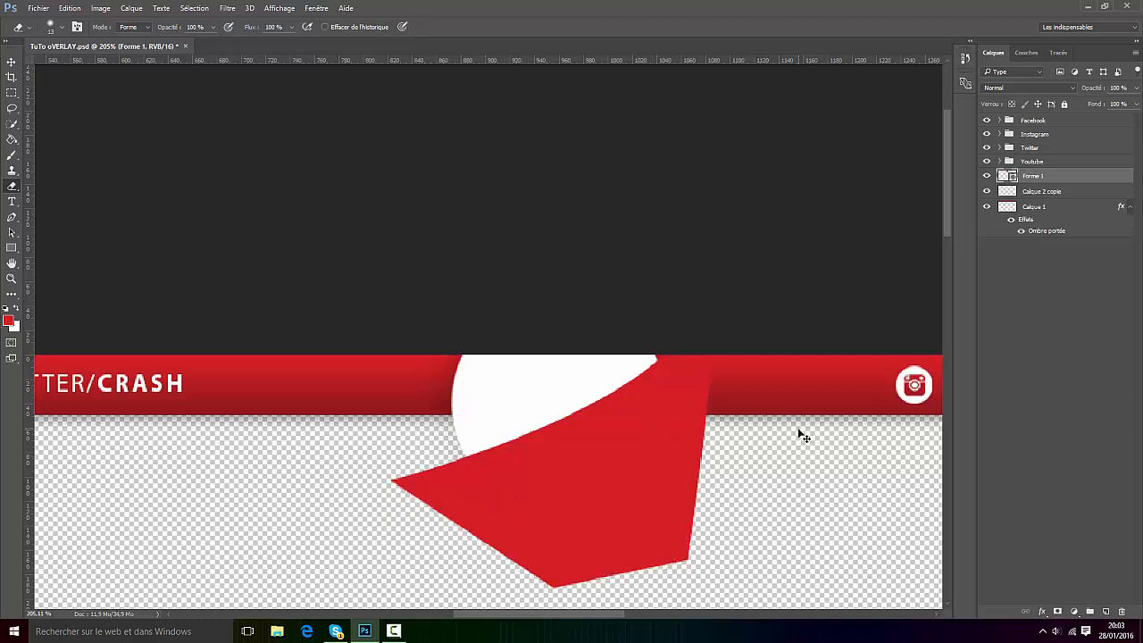
pyautogui.hotkey('ctrl', 'alt', 'z')
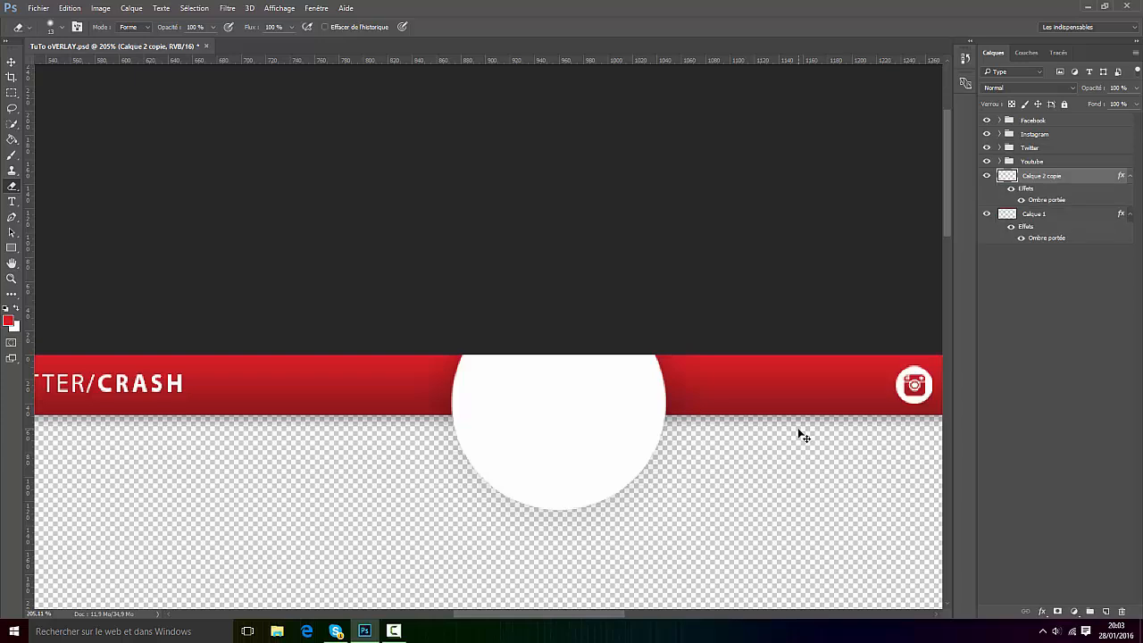
# Save the layer style of Calque 2 copie as a new style preset, and close the libraries panel group
pyautogui.rightClick(1031, 176)
pyautogui.click(866, 84)
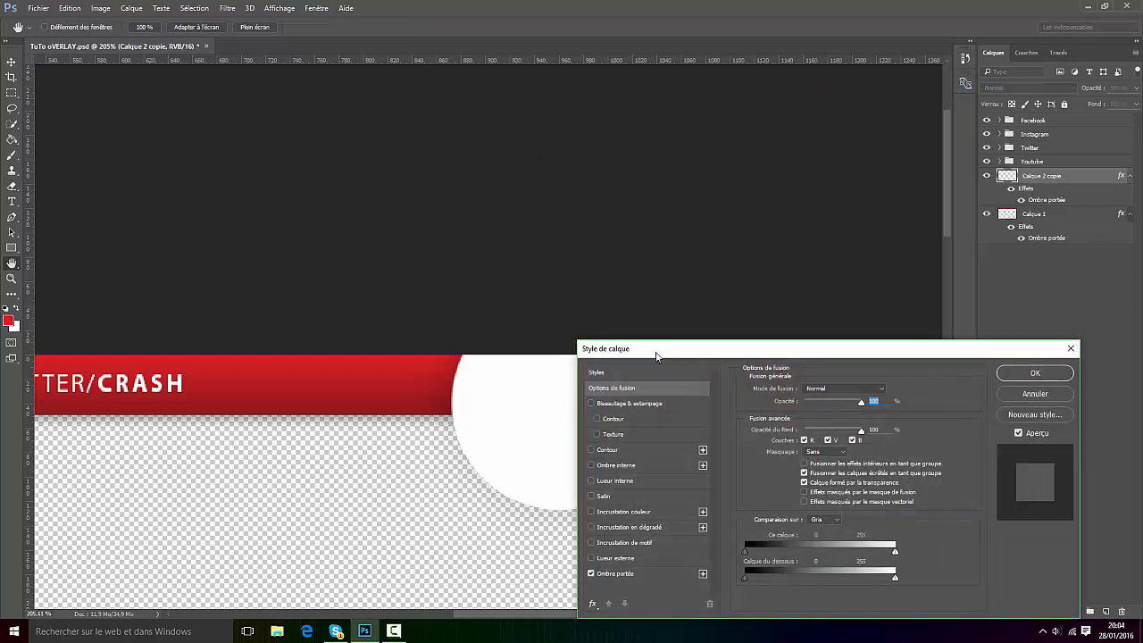
pyautogui.click(635, 372)
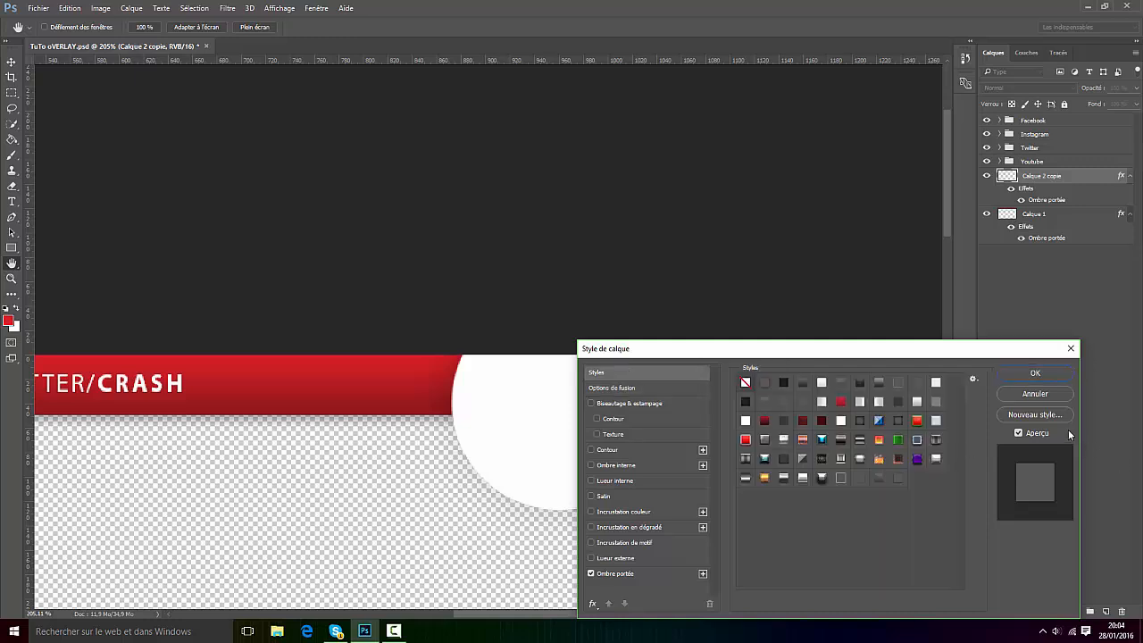
pyautogui.click(1044, 415)
pyautogui.click(727, 203)
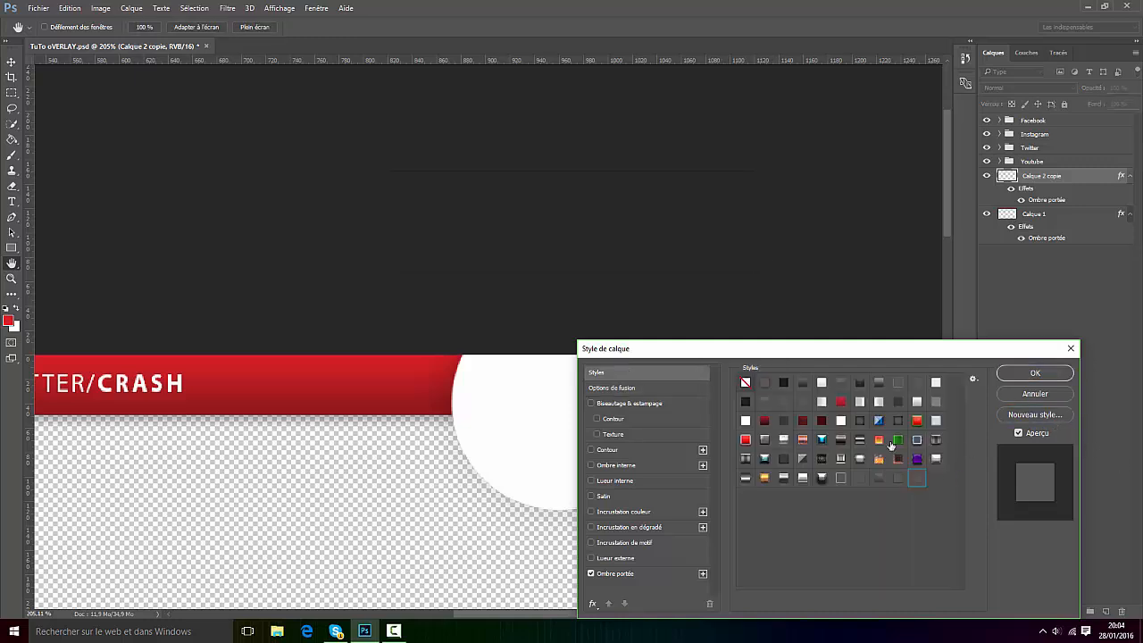
pyautogui.click(1037, 374)
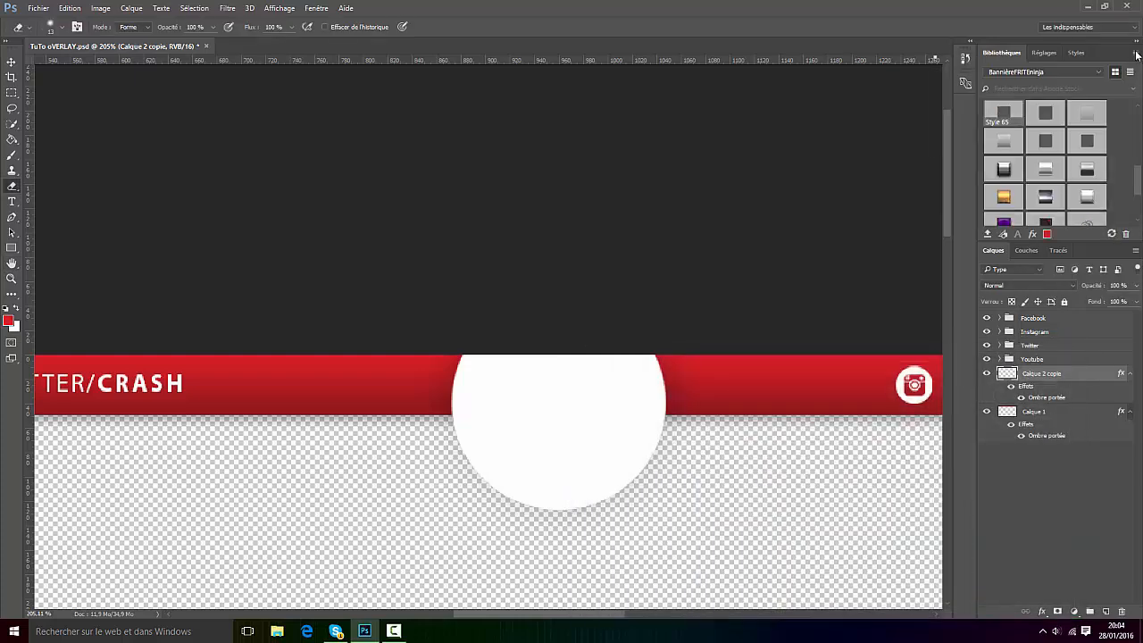
pyautogui.click(1136, 56)
pyautogui.click(1036, 217)
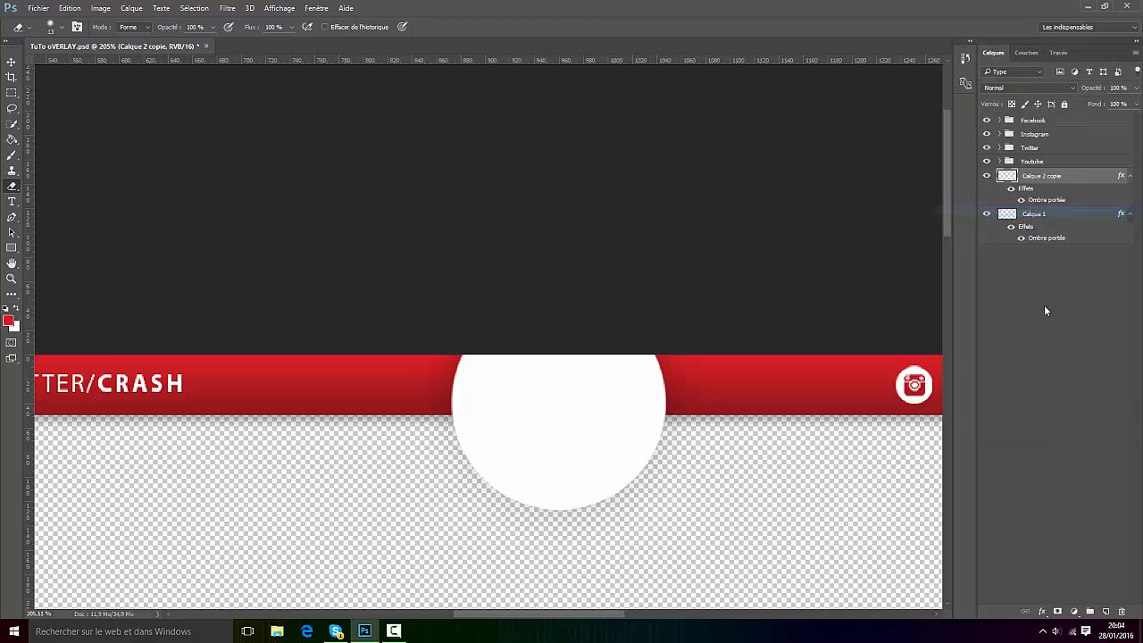
# Hide the effects of Calque 2 copie and rasterize its layer style
pyautogui.click(1010, 190)
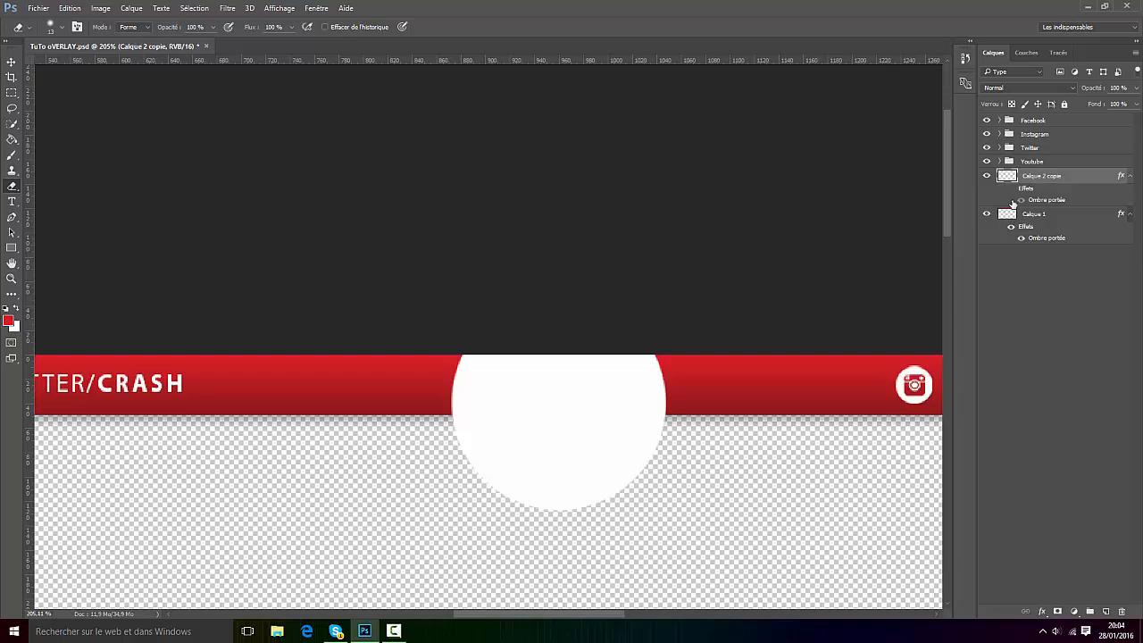
pyautogui.rightClick(1061, 175)
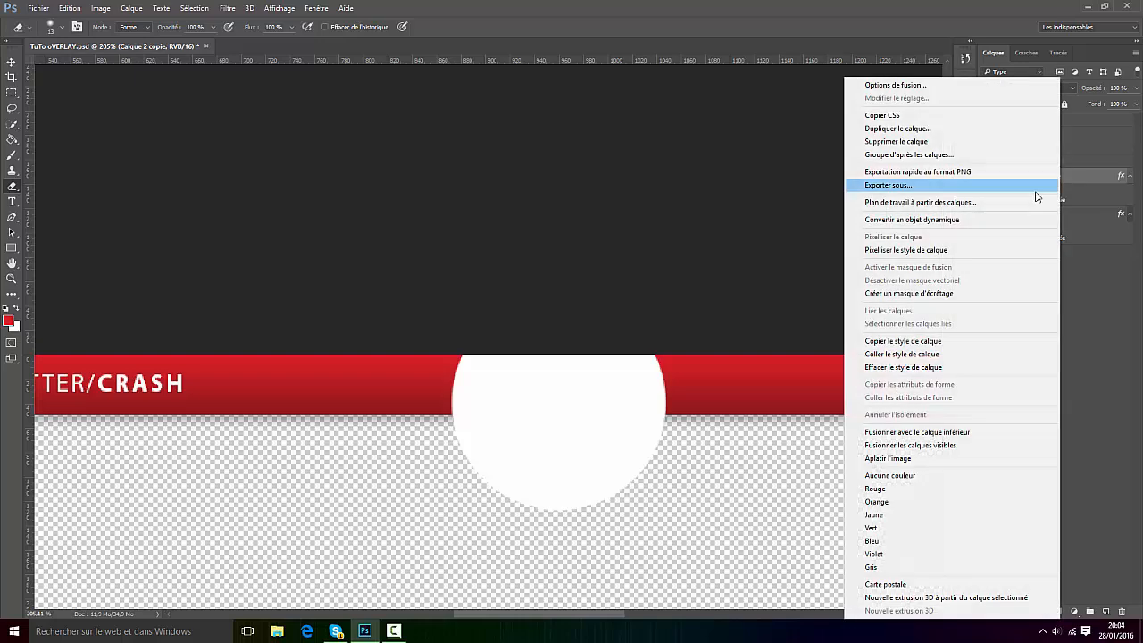
pyautogui.click(926, 251)
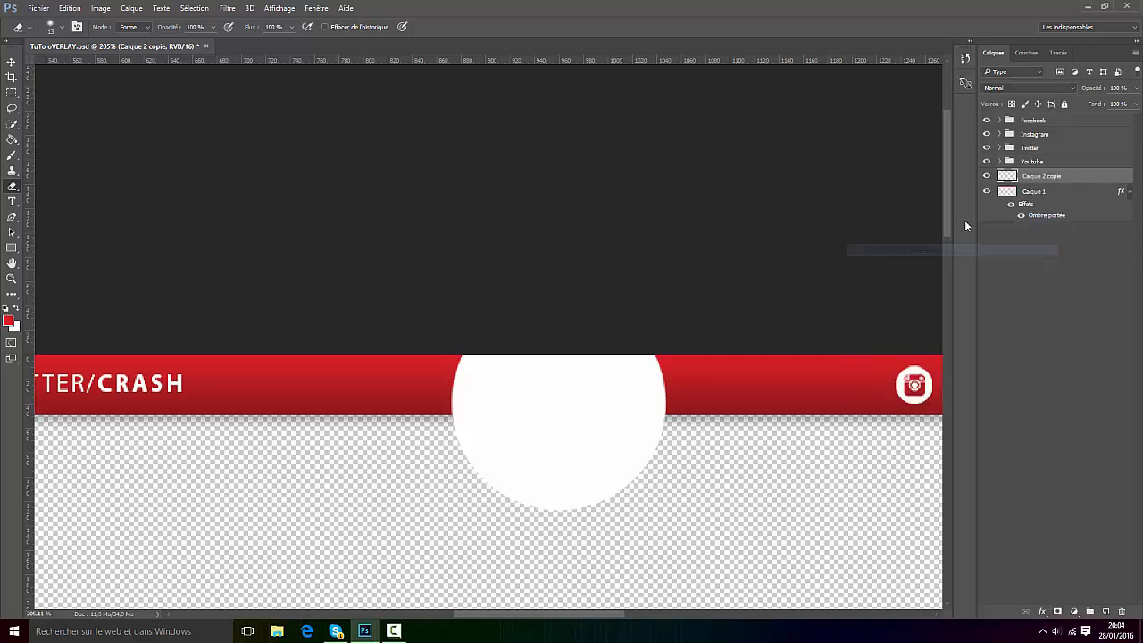
# Draw a closed red curved shape about 254 by 186 px over the circle's lower part with the Pen tool, and rasterize its layer
pyautogui.click(1105, 611)
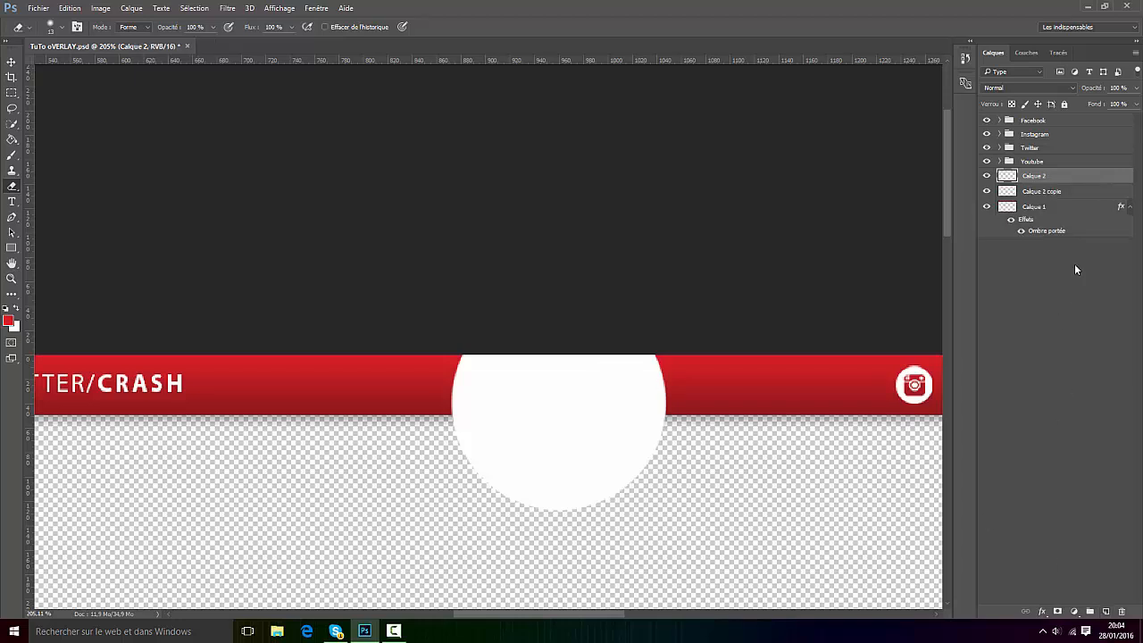
pyautogui.hotkey('ctrl', 'z')
pyautogui.click(11, 217)
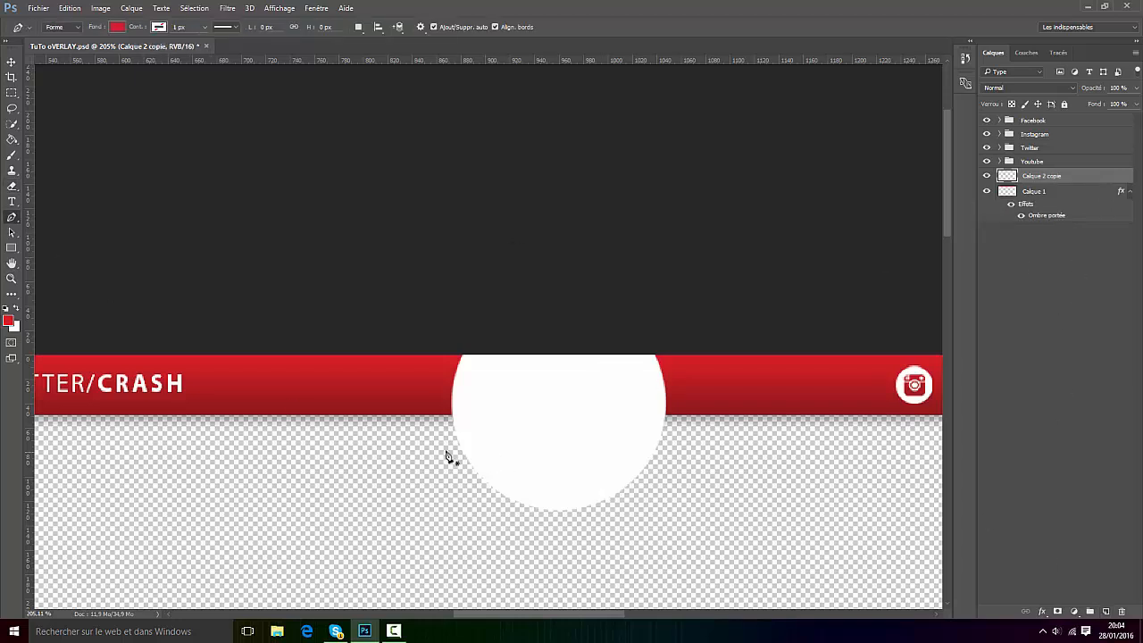
pyautogui.click(409, 466)
pyautogui.moveTo(711, 331); pyautogui.dragTo(728, 251)
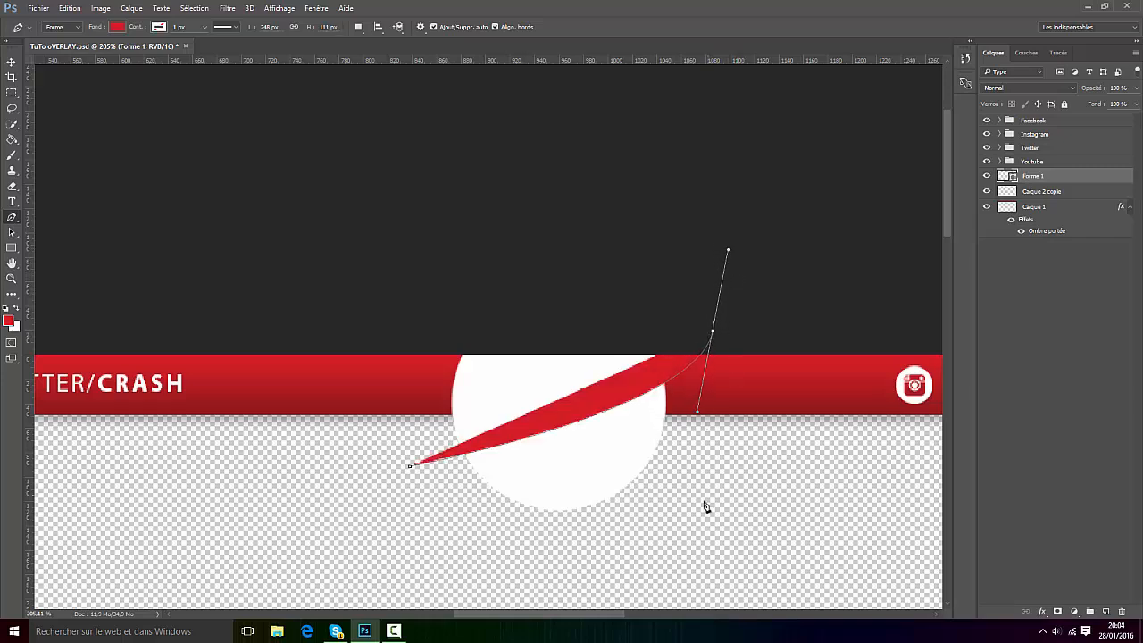
pyautogui.click(704, 500)
pyautogui.click(596, 533)
pyautogui.moveTo(454, 539); pyautogui.dragTo(404, 505)
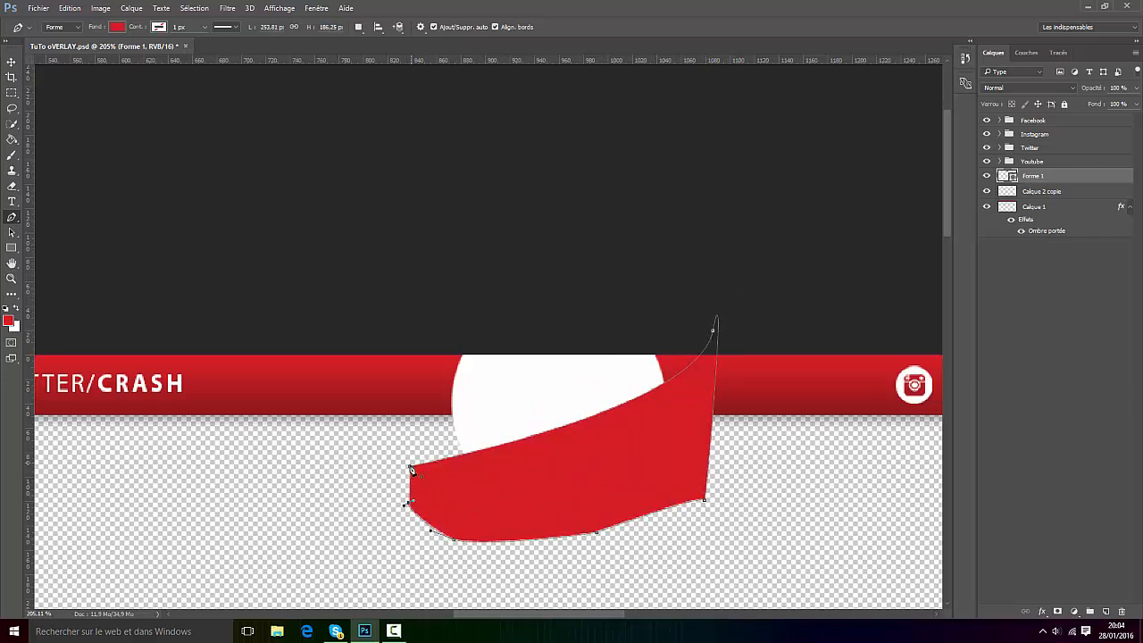
pyautogui.click(410, 467)
pyautogui.rightClick(1029, 179)
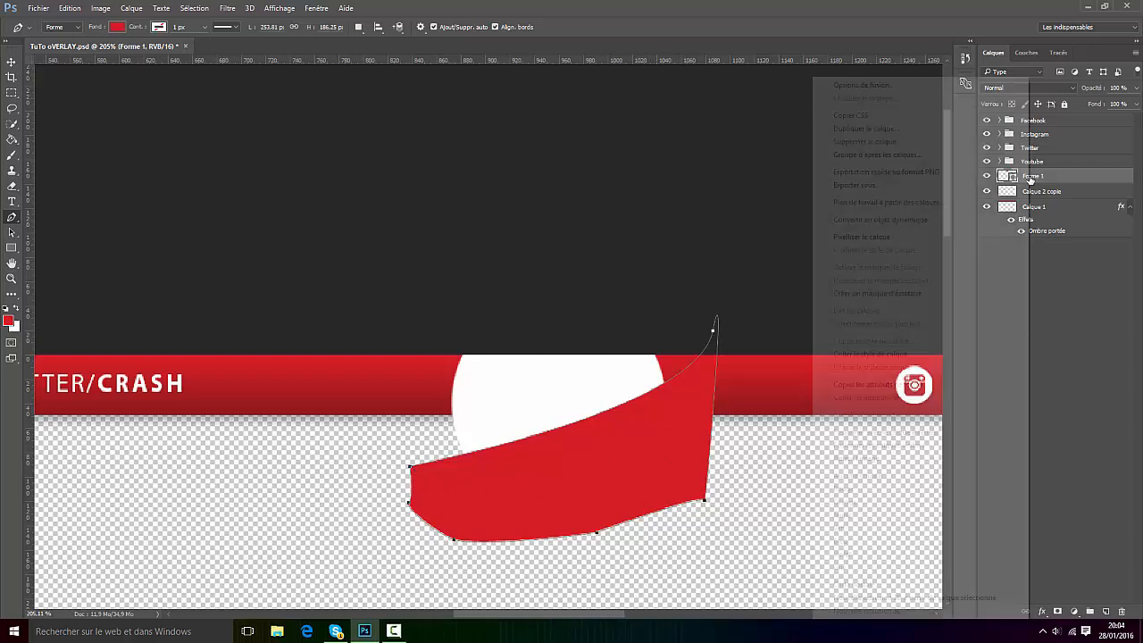
pyautogui.click(890, 237)
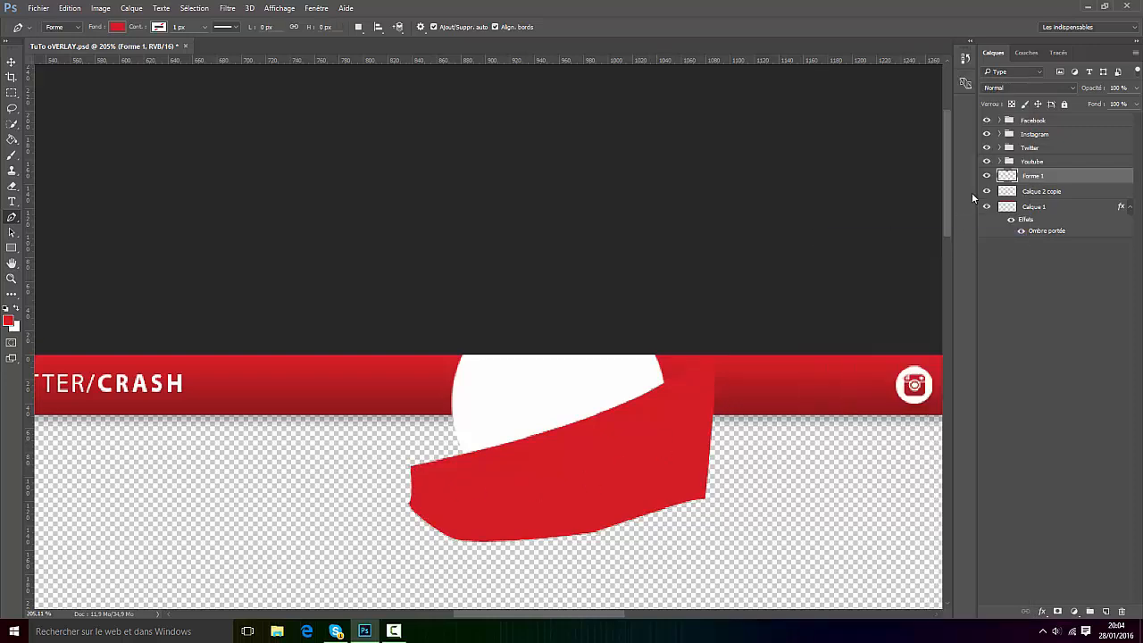
# Create a clipping mask so the new red shape layer Forme 1 is confined to the white circle
pyautogui.rightClick(1033, 178)
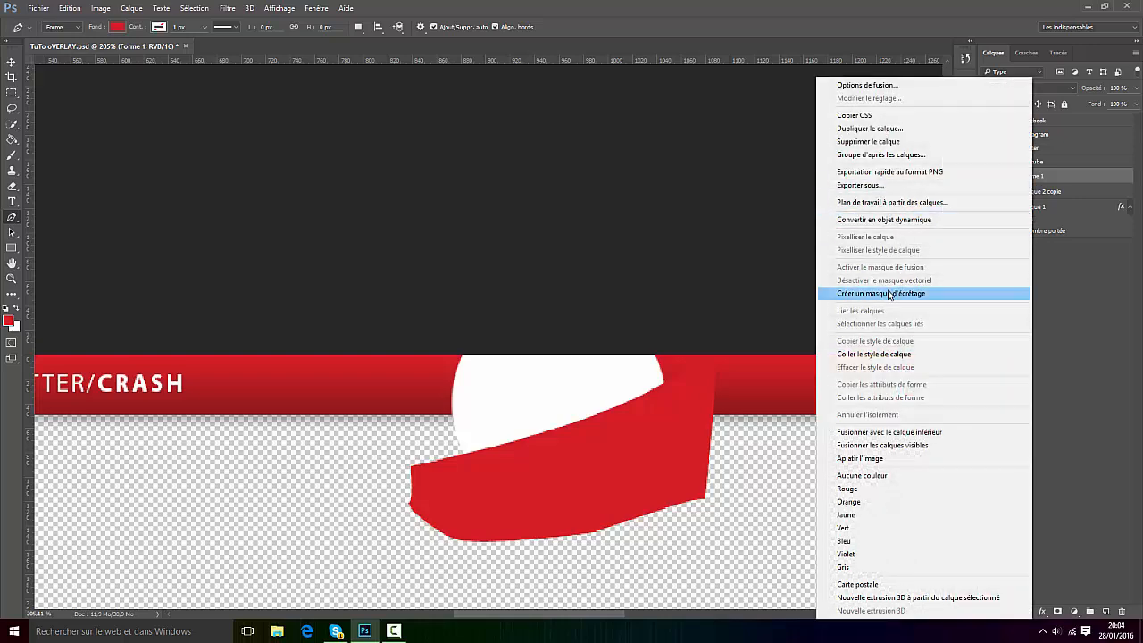
pyautogui.click(884, 294)
pyautogui.scroll(-3, 608, 452)
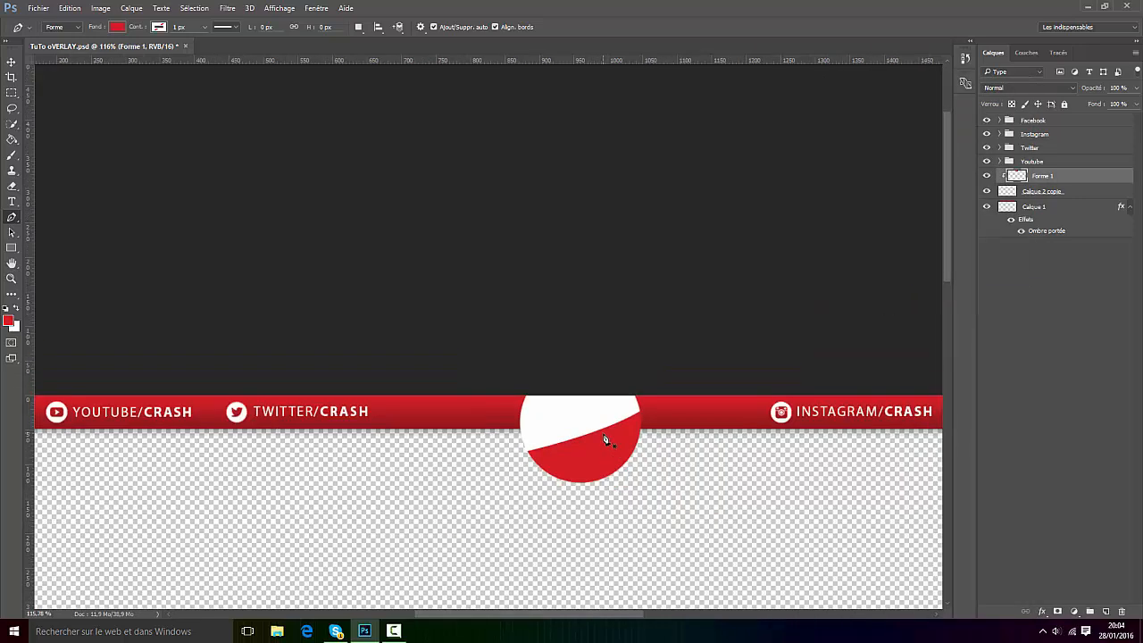
pyautogui.scroll(-4, 605, 438)
pyautogui.scroll(7, 463, 78)
pyautogui.scroll(2, 536, 87)
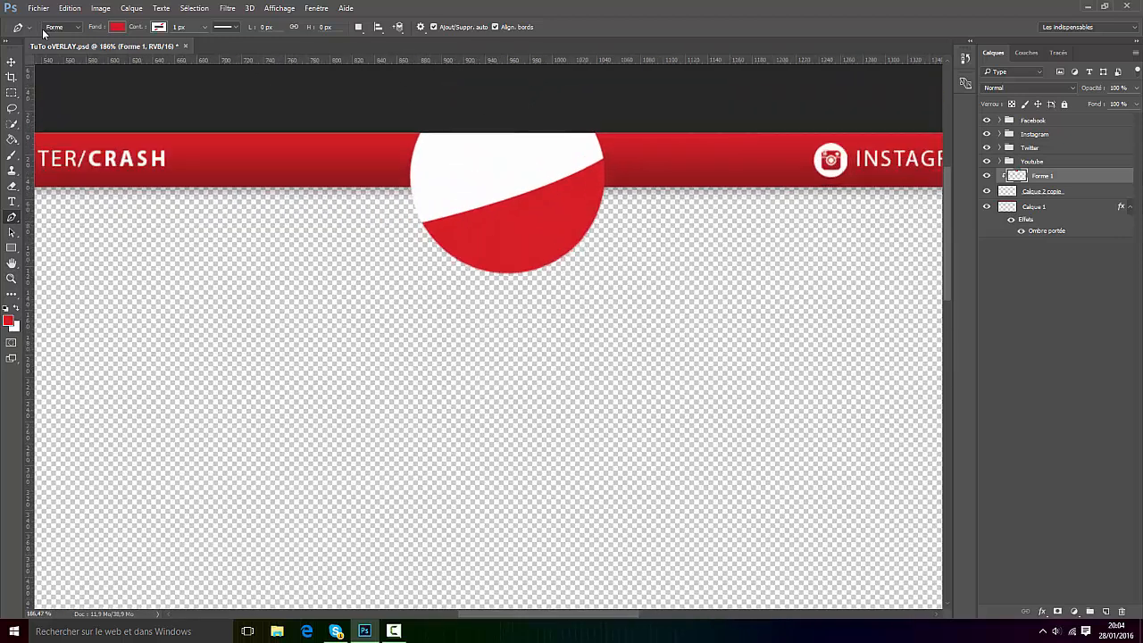
# Apply the saved drop shadow style preset to the white circle layer Calque 2 copie
pyautogui.click(12, 62)
pyautogui.scroll(2, 553, 168)
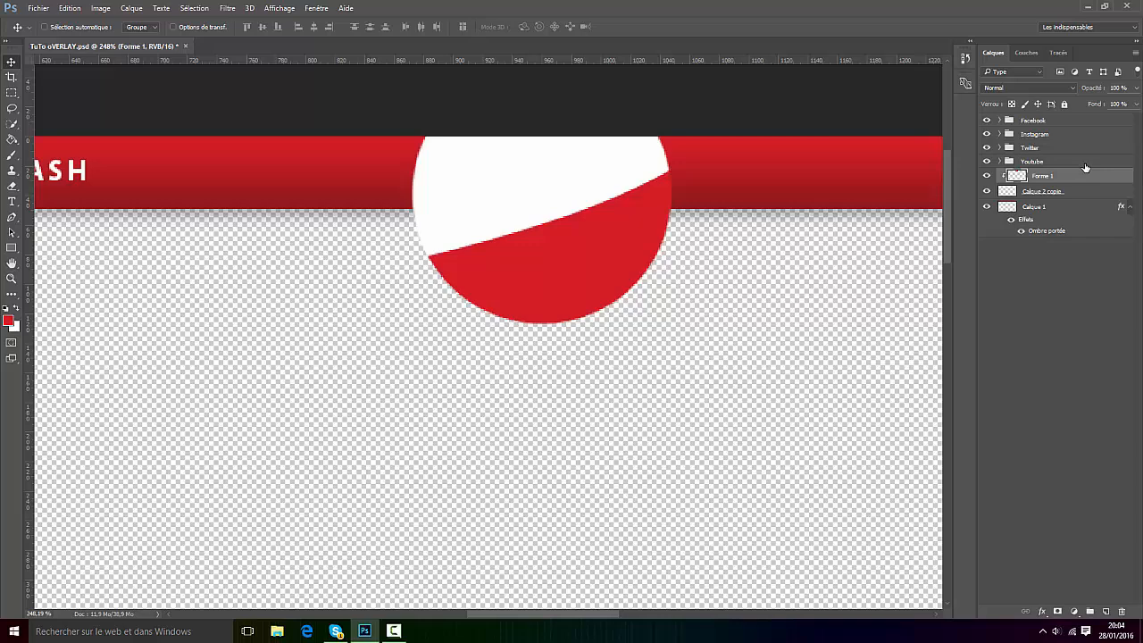
pyautogui.click(1049, 196)
pyautogui.rightClick(1048, 195)
pyautogui.click(926, 84)
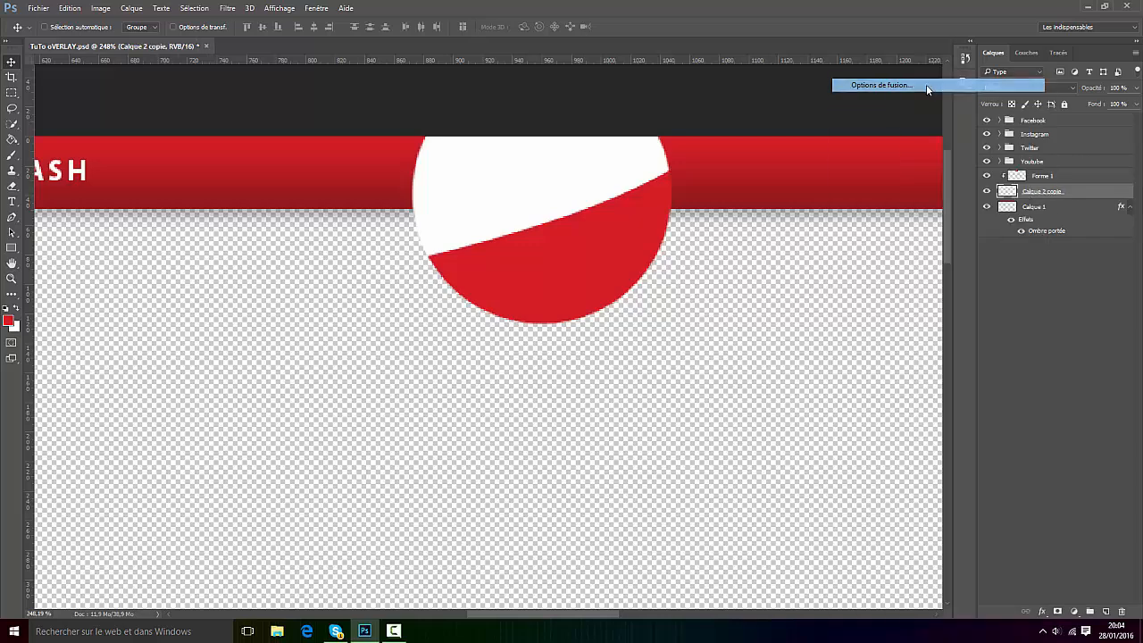
pyautogui.click(634, 373)
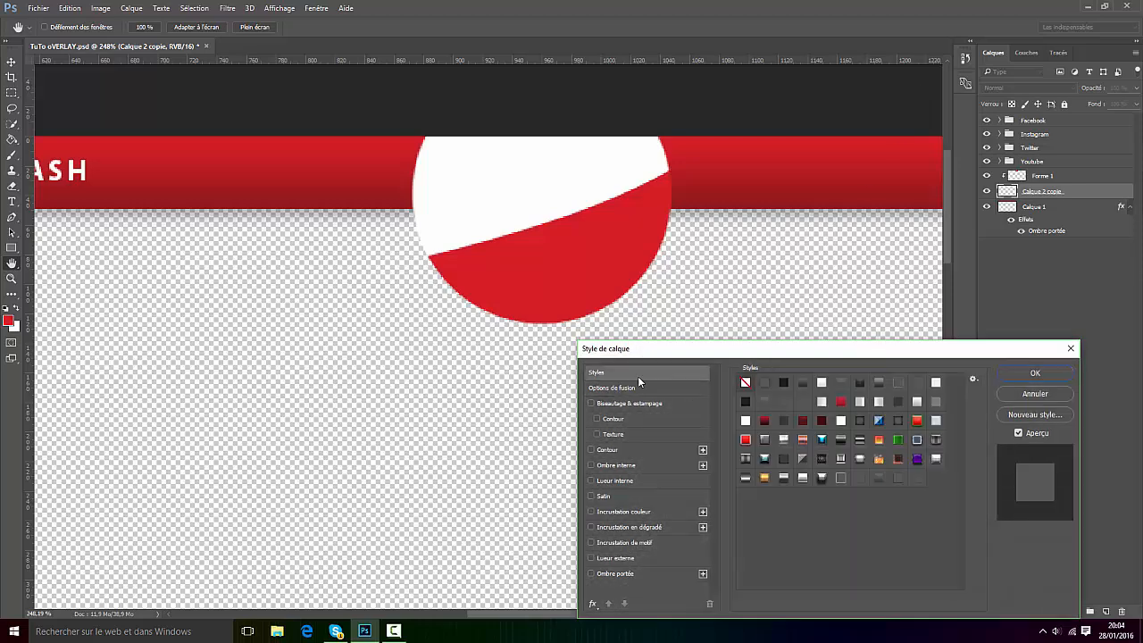
pyautogui.click(916, 478)
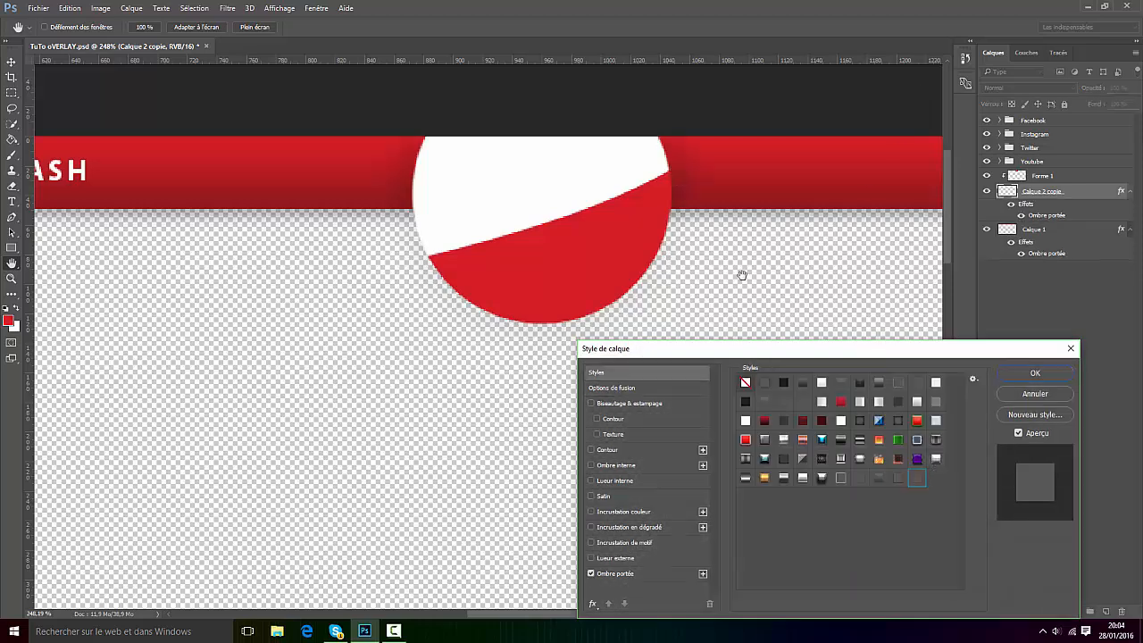
pyautogui.click(1035, 373)
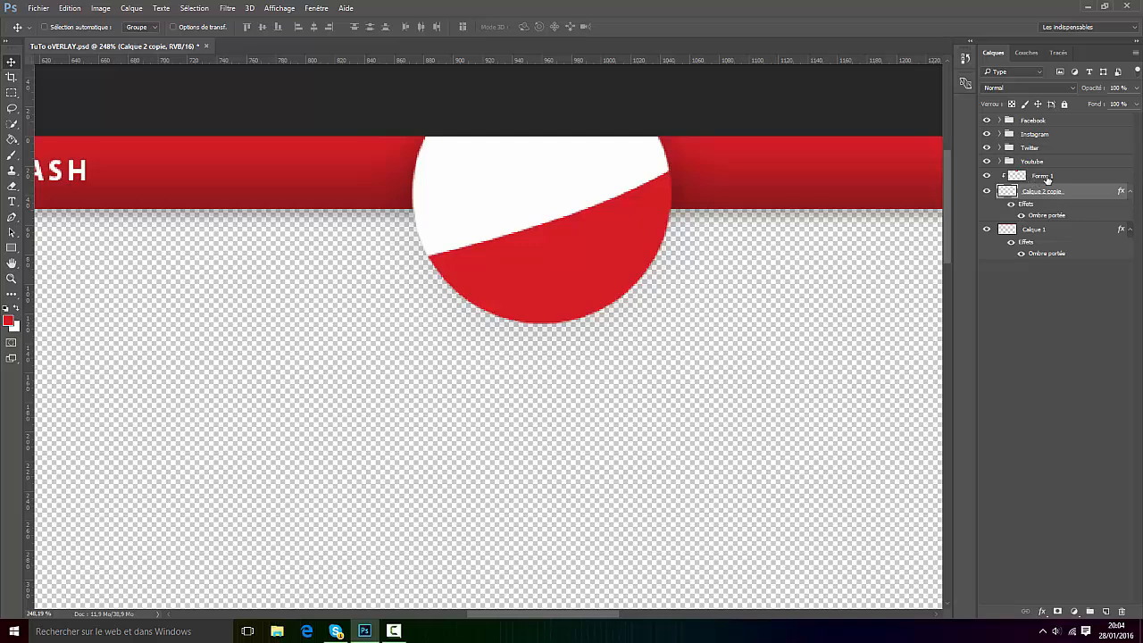
# Open the saved style presets in the layer style settings of the Forme 1 layer
pyautogui.click(1048, 179)
pyautogui.rightClick(1050, 182)
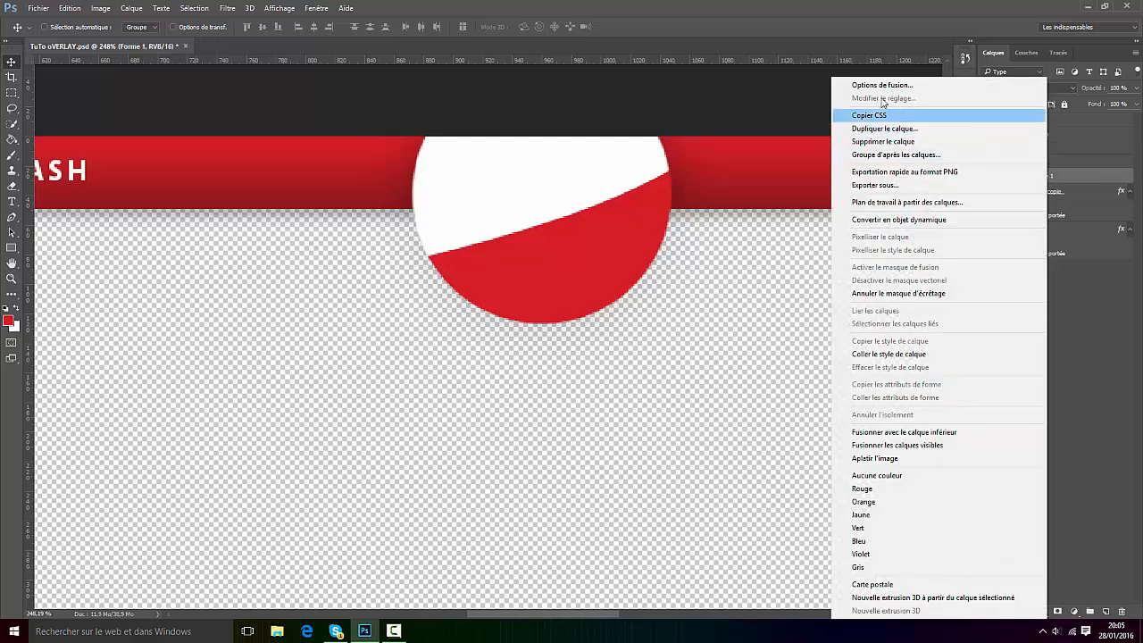
pyautogui.click(872, 89)
pyautogui.click(650, 374)
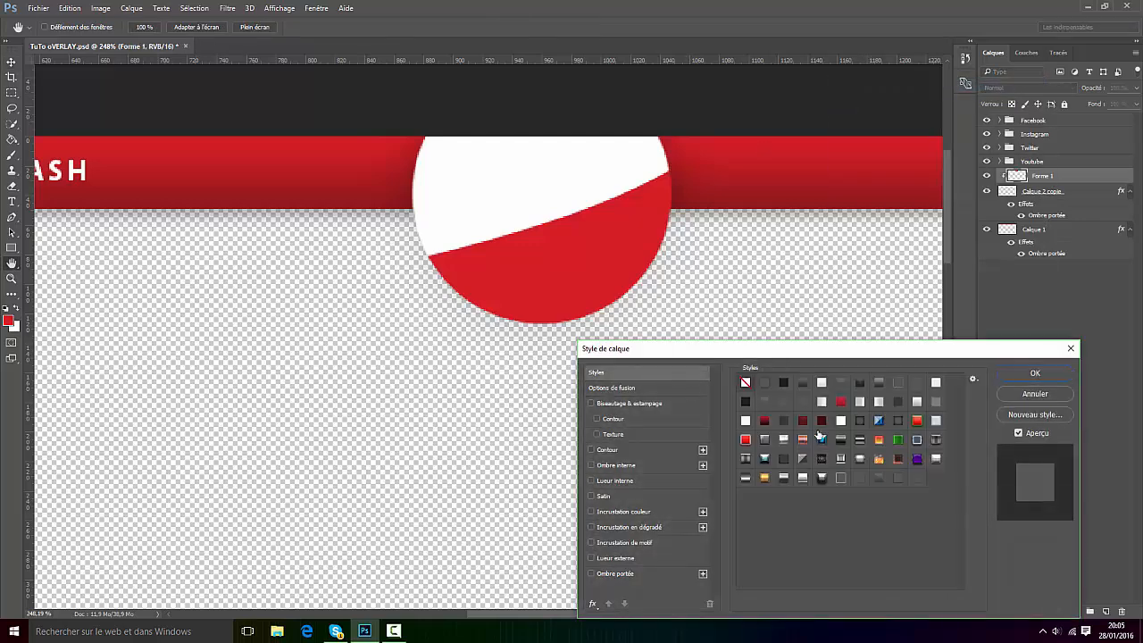
# Try several of the saved shadow and bevel style presets on the Forme 1 shape
pyautogui.click(916, 478)
pyautogui.scroll(-12, 556, 230)
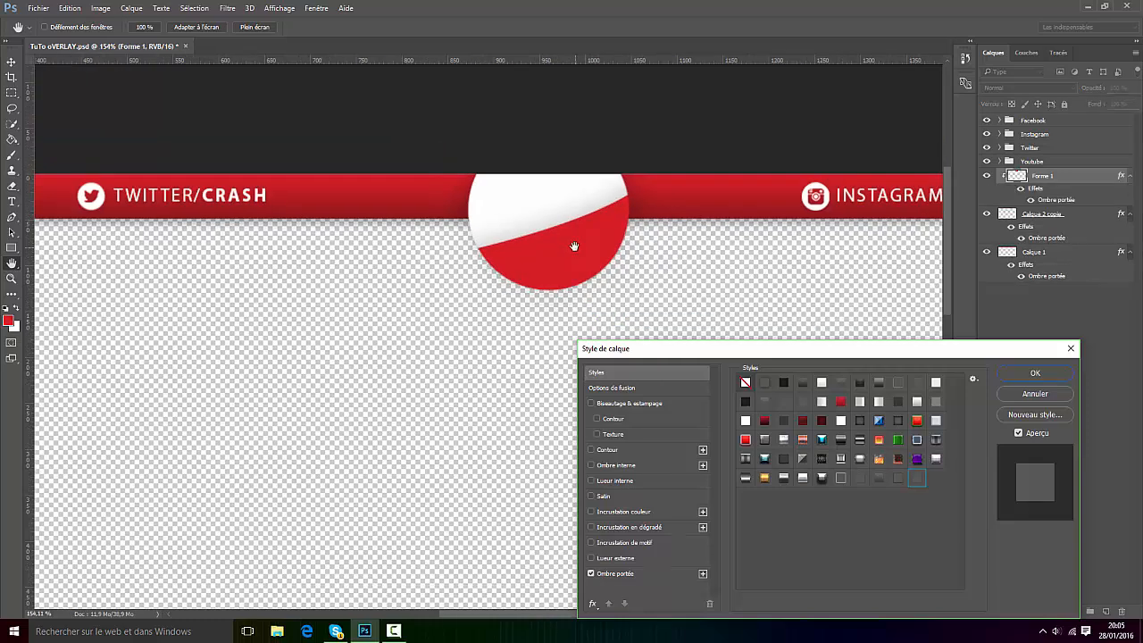
pyautogui.scroll(6, 523, 107)
pyautogui.scroll(5, 527, 106)
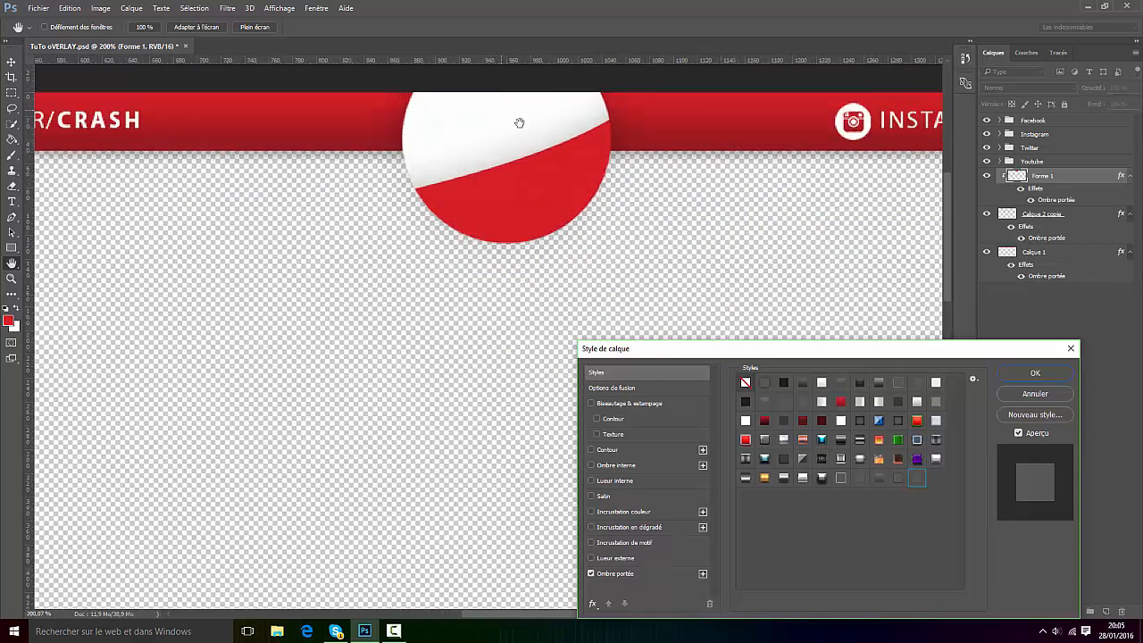
pyautogui.click(764, 382)
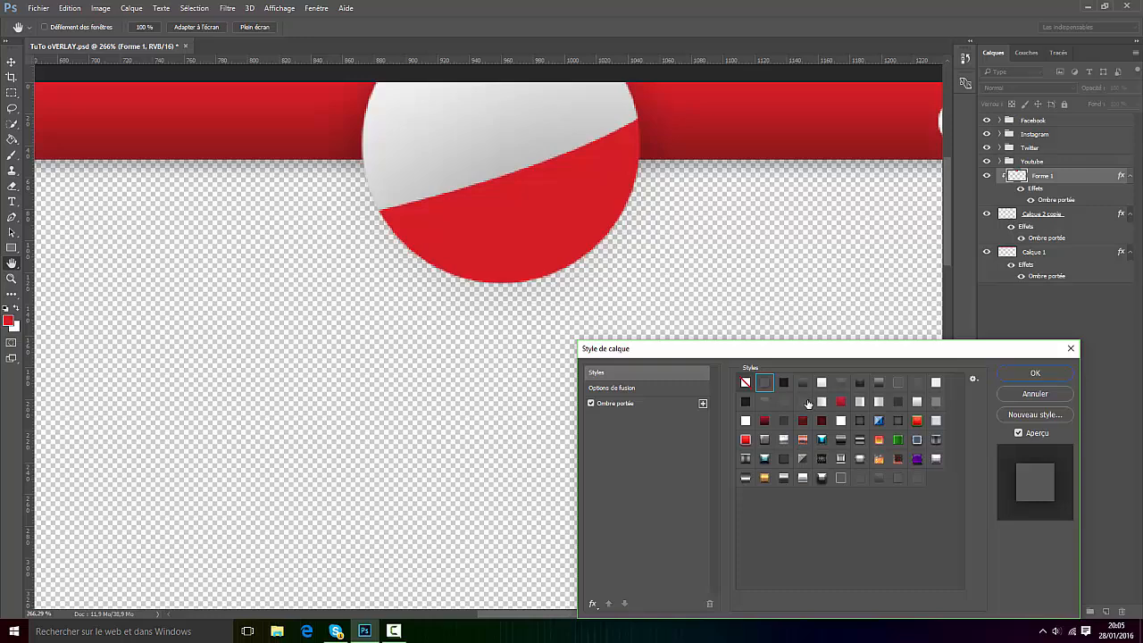
pyautogui.click(811, 403)
pyautogui.click(765, 404)
# Apply the saved red gradient overlay preset to Forme 1 and compare the shape with the overlay off and on
pyautogui.click(840, 401)
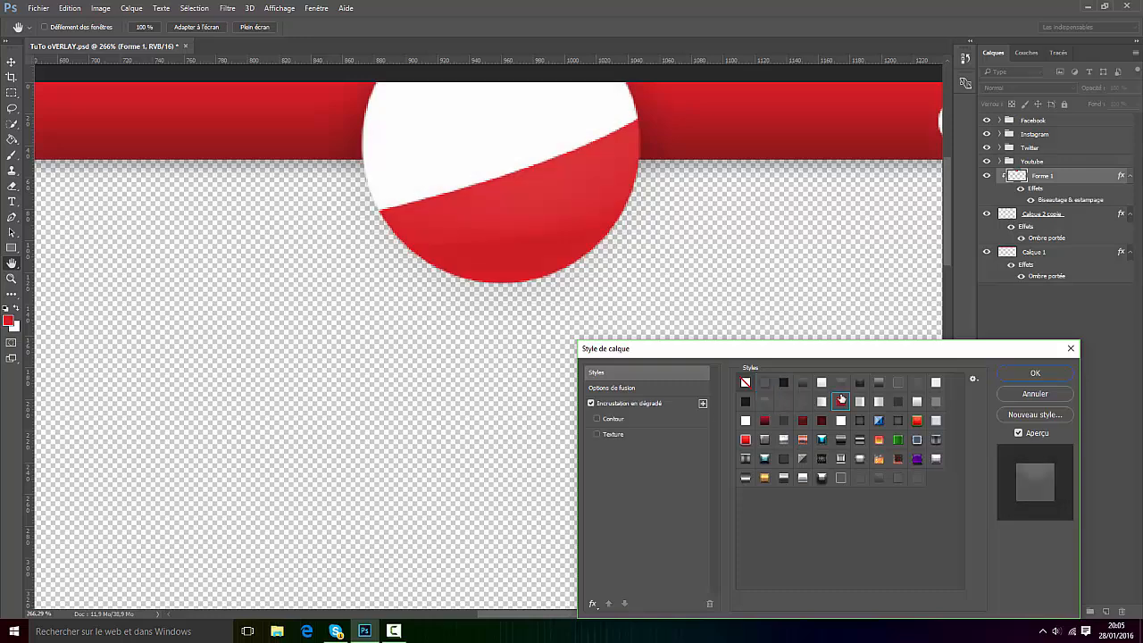
pyautogui.scroll(-3, 648, 238)
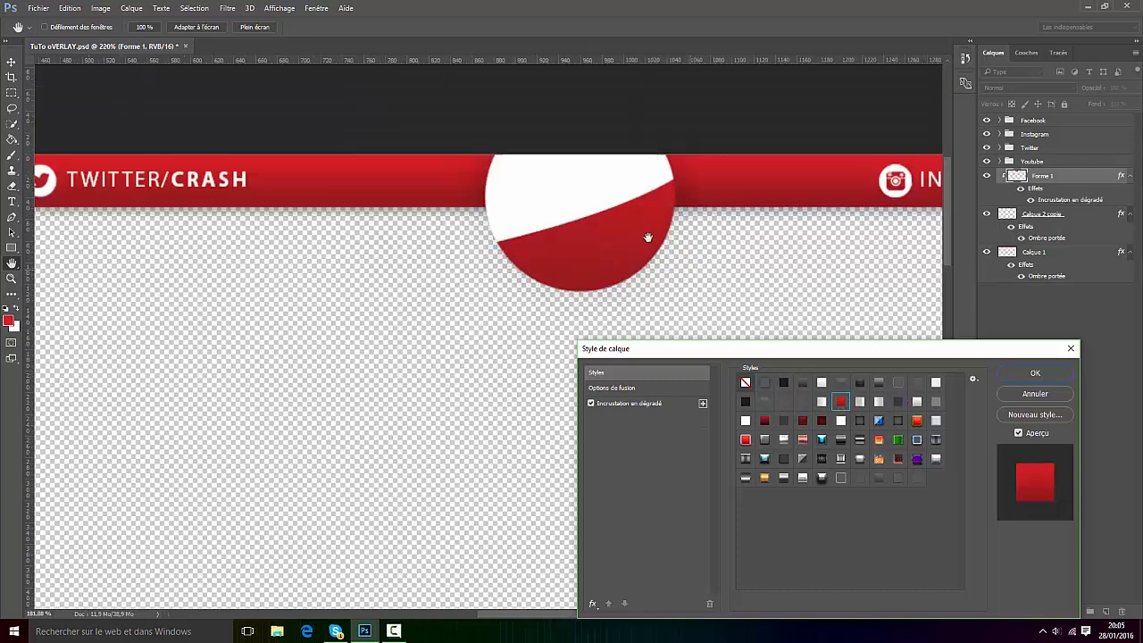
pyautogui.scroll(4, 627, 168)
pyautogui.click(589, 403)
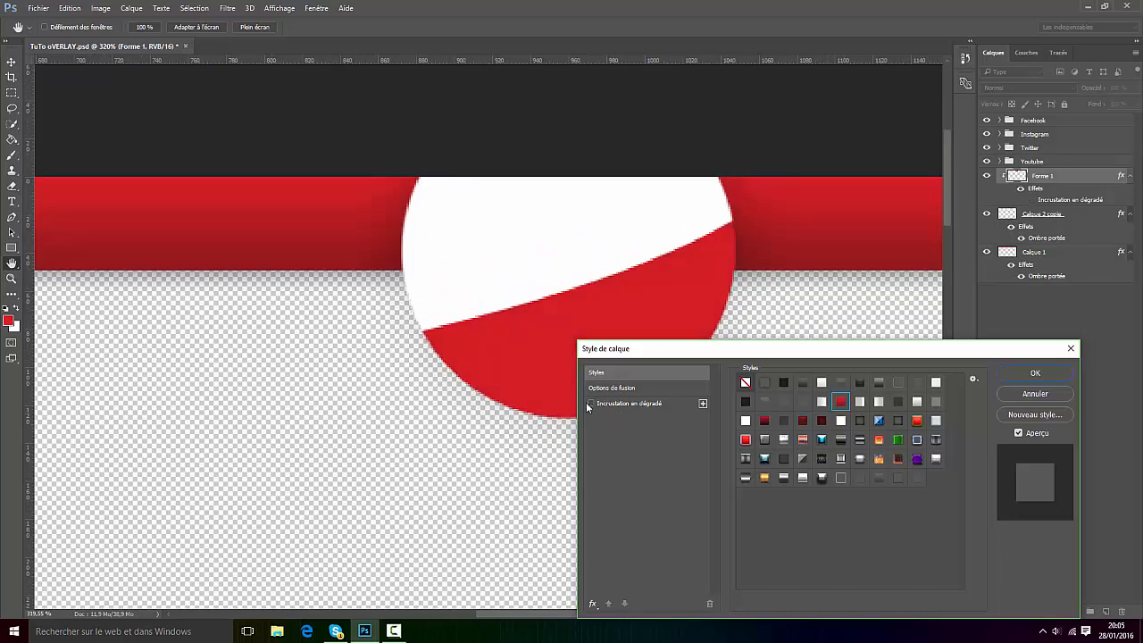
pyautogui.click(589, 404)
pyautogui.scroll(-5, 456, 360)
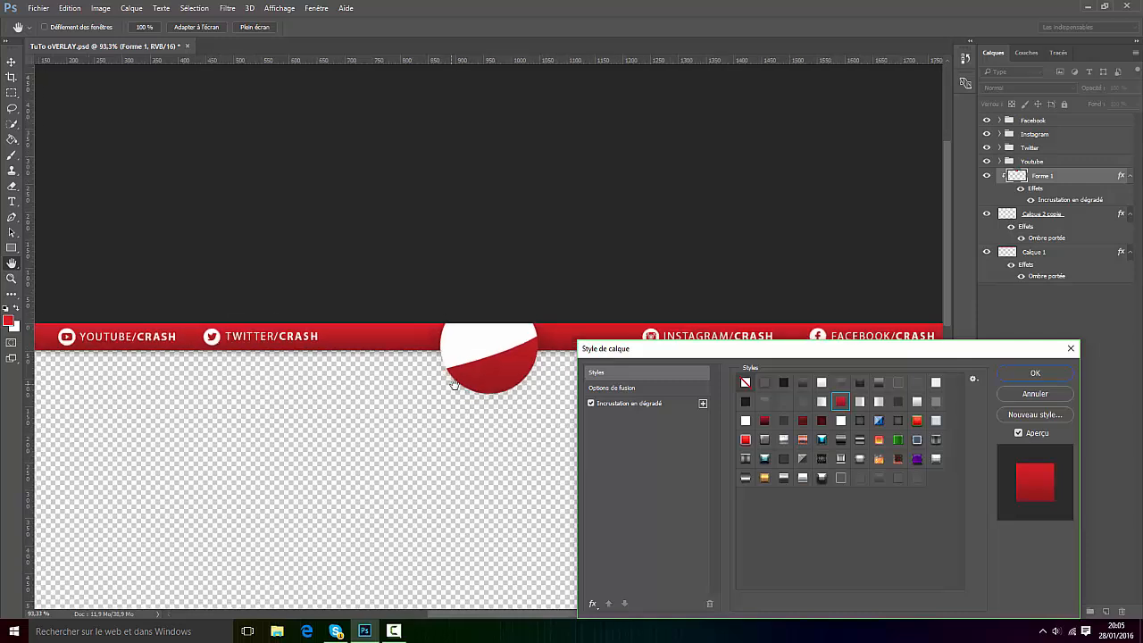
pyautogui.scroll(5, 454, 384)
# Add a drop shadow effect to Forme 1 with a distance of 0 px, spread of 6 % and size of 21 px
pyautogui.click(592, 604)
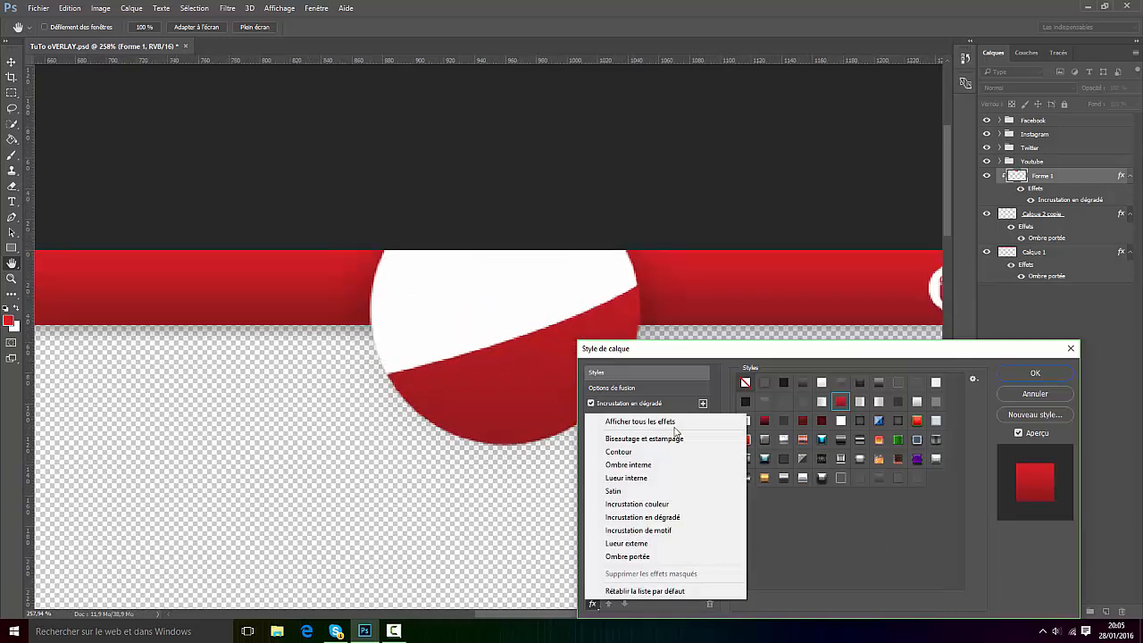
pyautogui.click(643, 556)
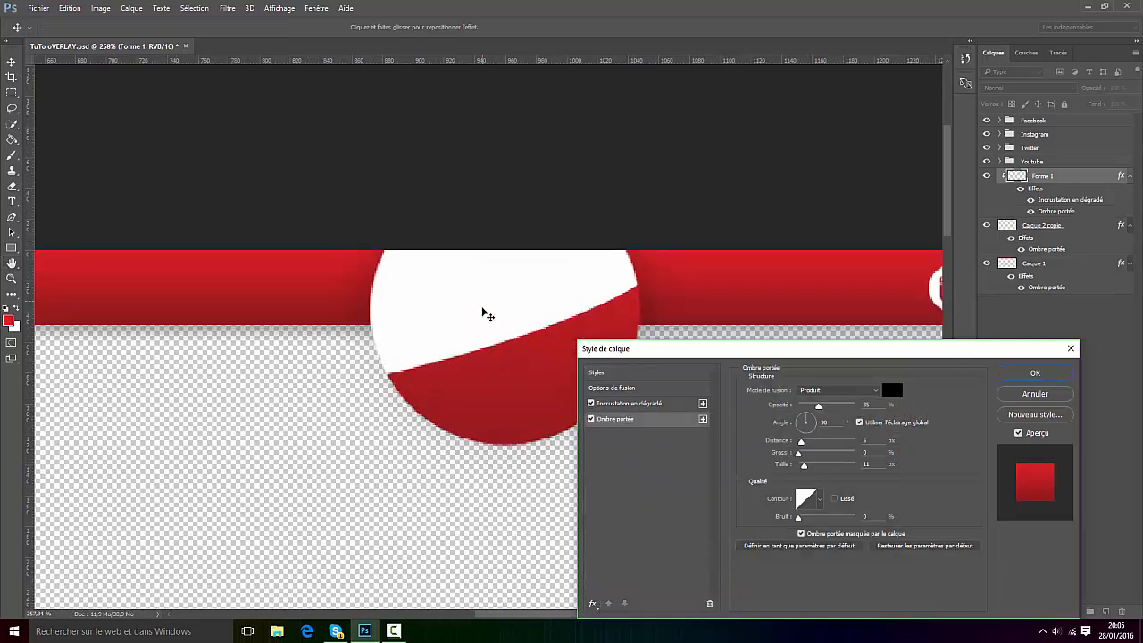
pyautogui.scroll(3, 486, 314)
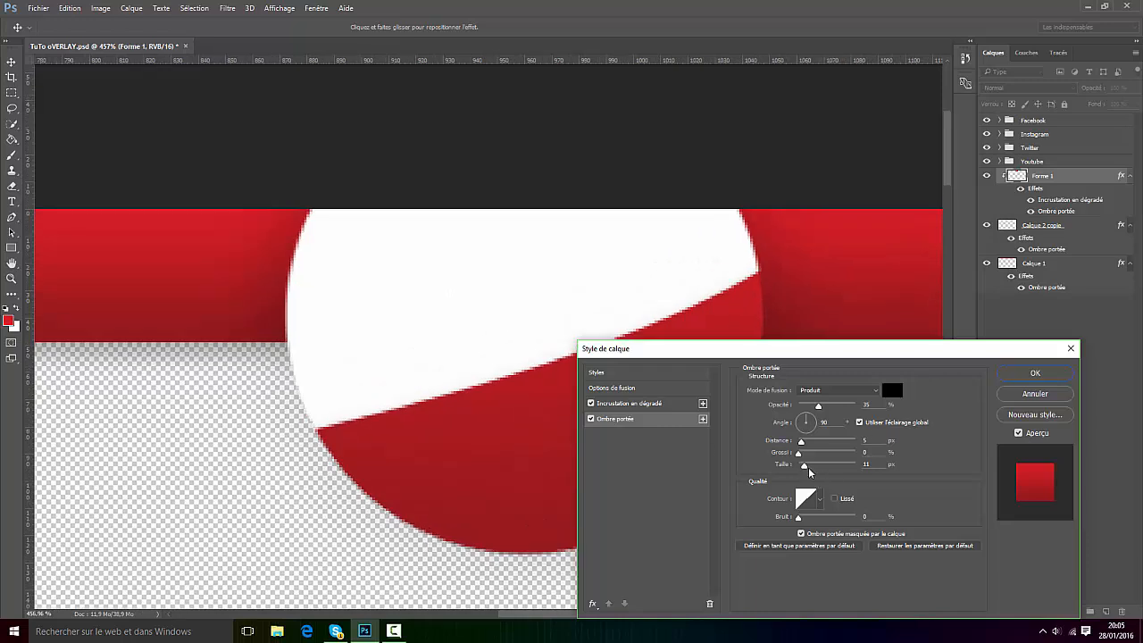
pyautogui.moveTo(809, 472)
pyautogui.mouseDown()
pyautogui.moveTo(800, 475)
pyautogui.moveTo(808, 447)
pyautogui.moveTo(798, 444)
pyautogui.moveTo(806, 466)
pyautogui.mouseUp()
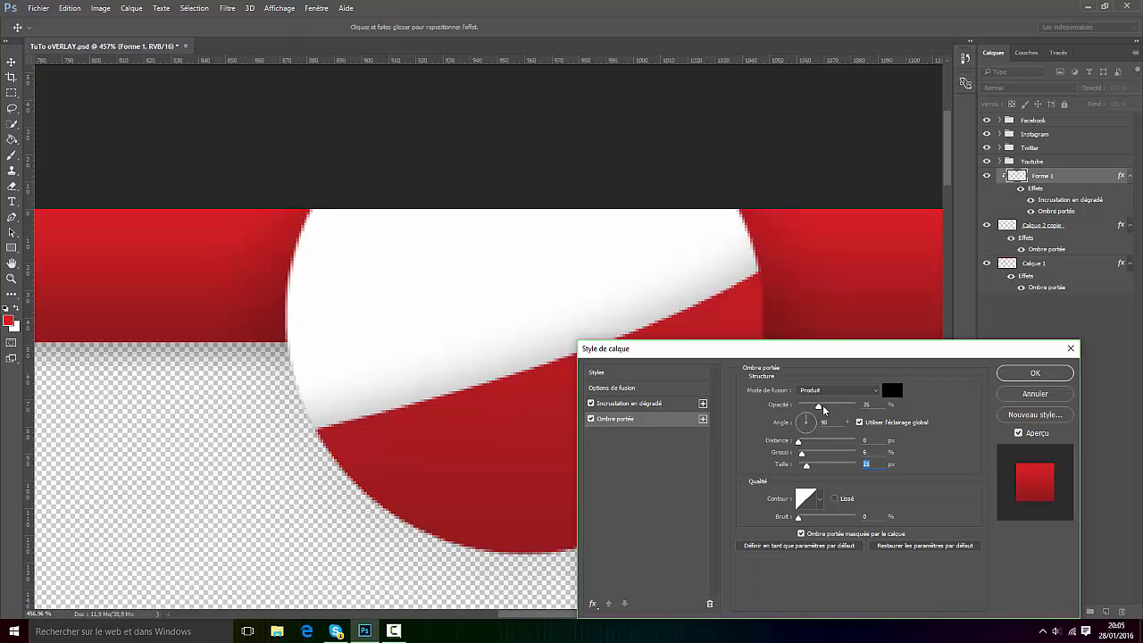
# Set the Forme 1 drop shadow's opacity to 65 % and size to 15 px, and accept the layer style
pyautogui.moveTo(823, 409); pyautogui.dragTo(842, 409)
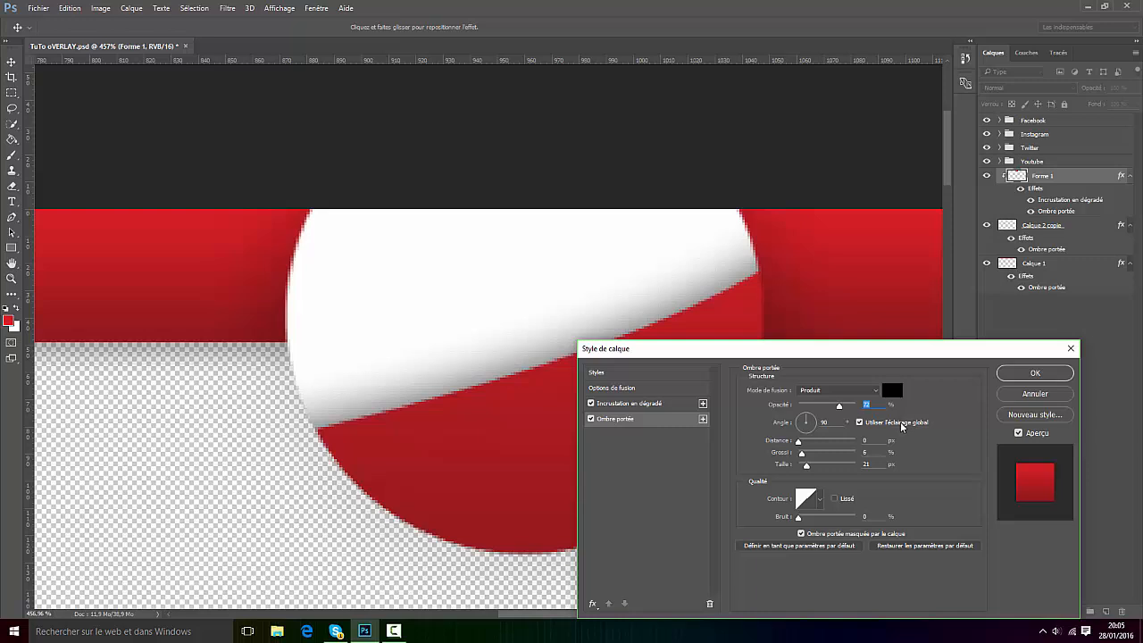
pyautogui.write('60')
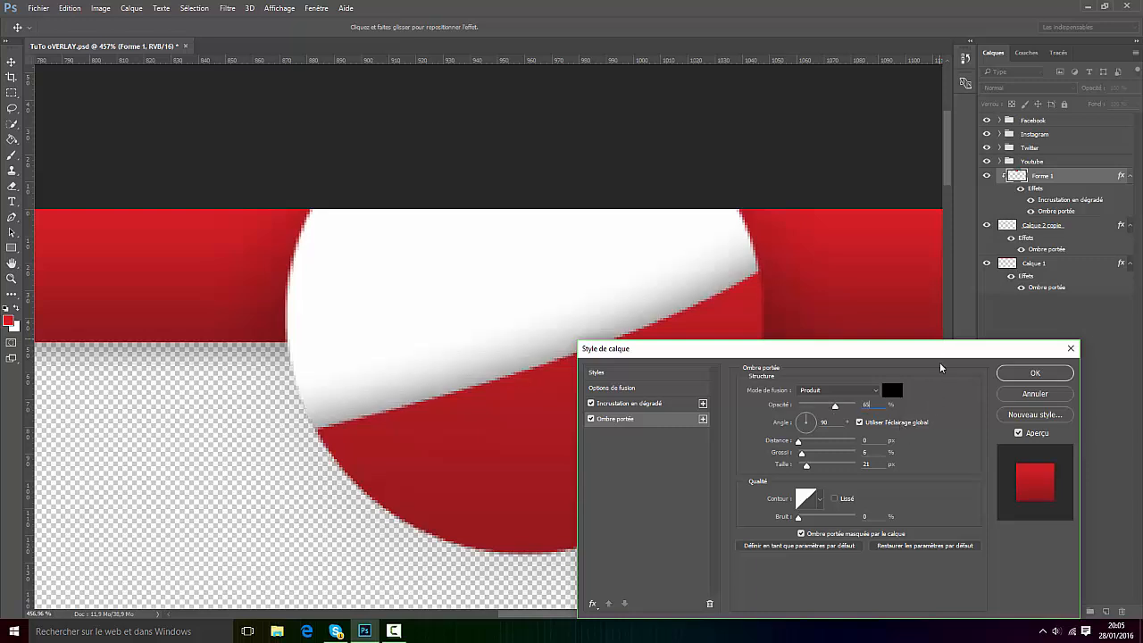
pyautogui.press('BackSpace')
pyautogui.write('5')
pyautogui.click(866, 464)
pyautogui.write('15')
pyautogui.click(882, 406)
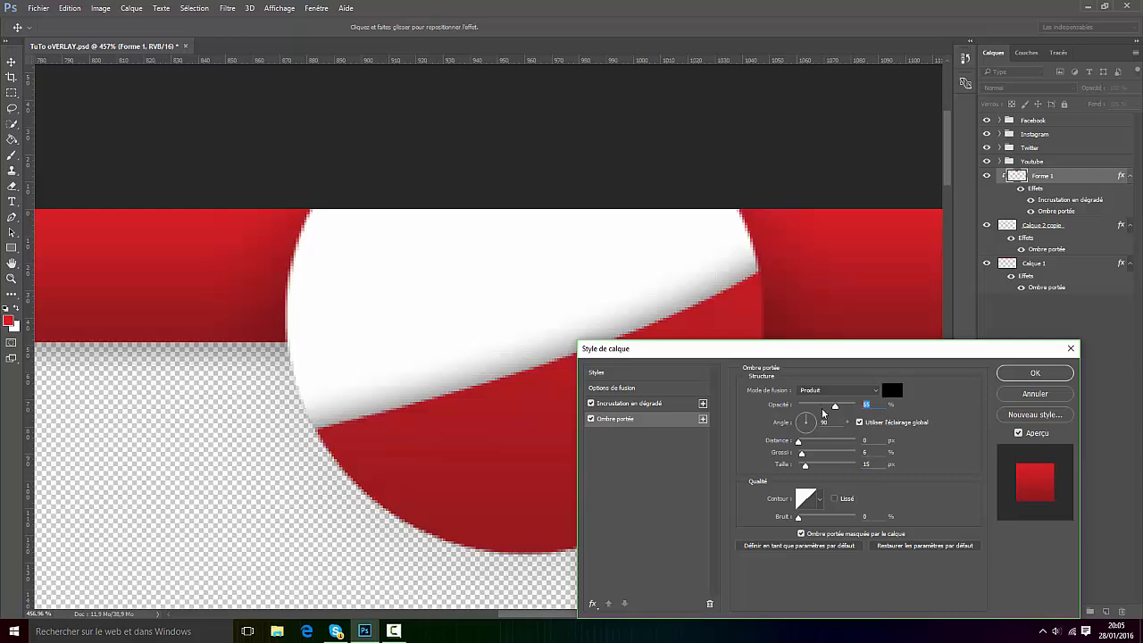
pyautogui.click(1035, 372)
pyautogui.scroll(-3, 655, 327)
pyautogui.scroll(-5, 654, 327)
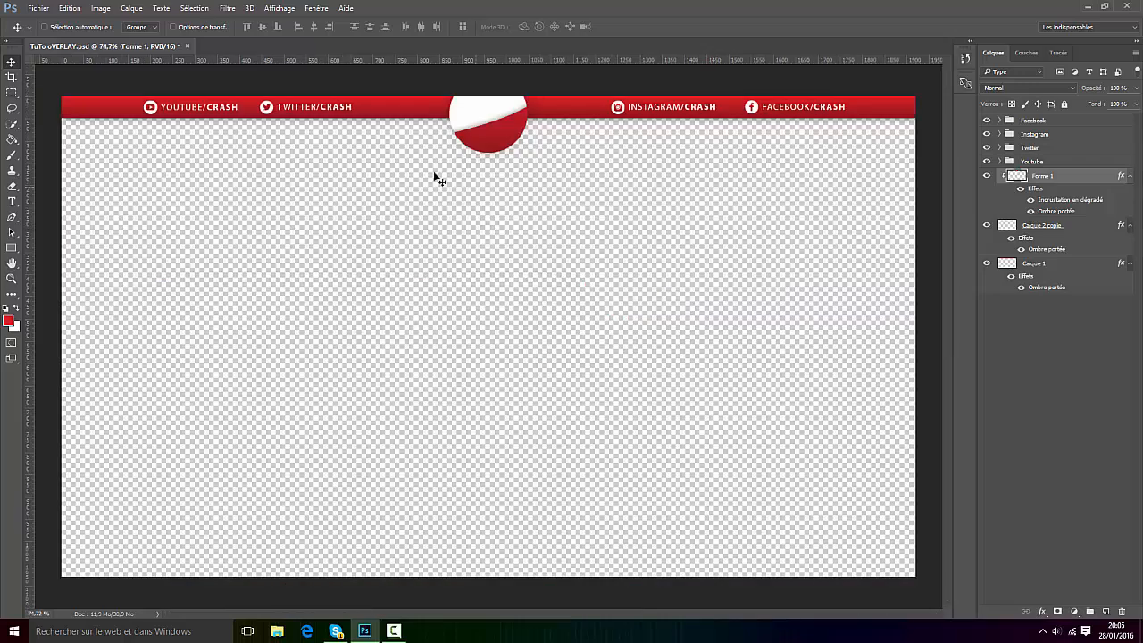
pyautogui.scroll(2, 500, 62)
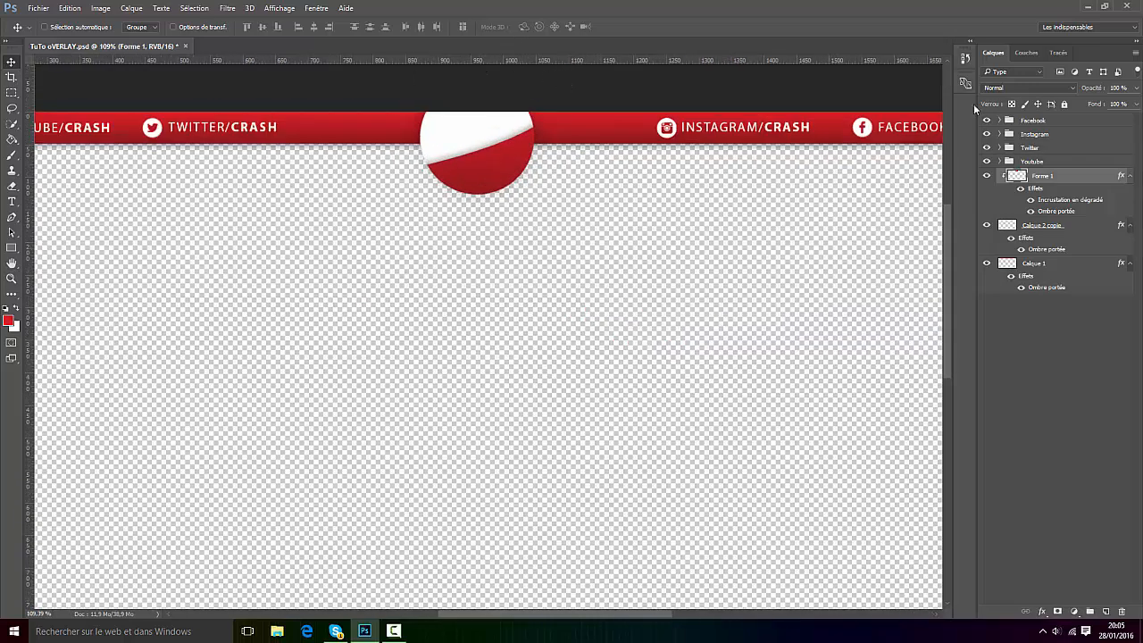
# Compare the circle with Forme 1 hidden and shown, and add Calque 2 copie to the layer selection
pyautogui.click(986, 175)
pyautogui.click(986, 176)
pyautogui.click(986, 176)
pyautogui.click(986, 176)
pyautogui.keyDown('ctrl'); pyautogui.click(1056, 227); pyautogui.keyUp('ctrl')
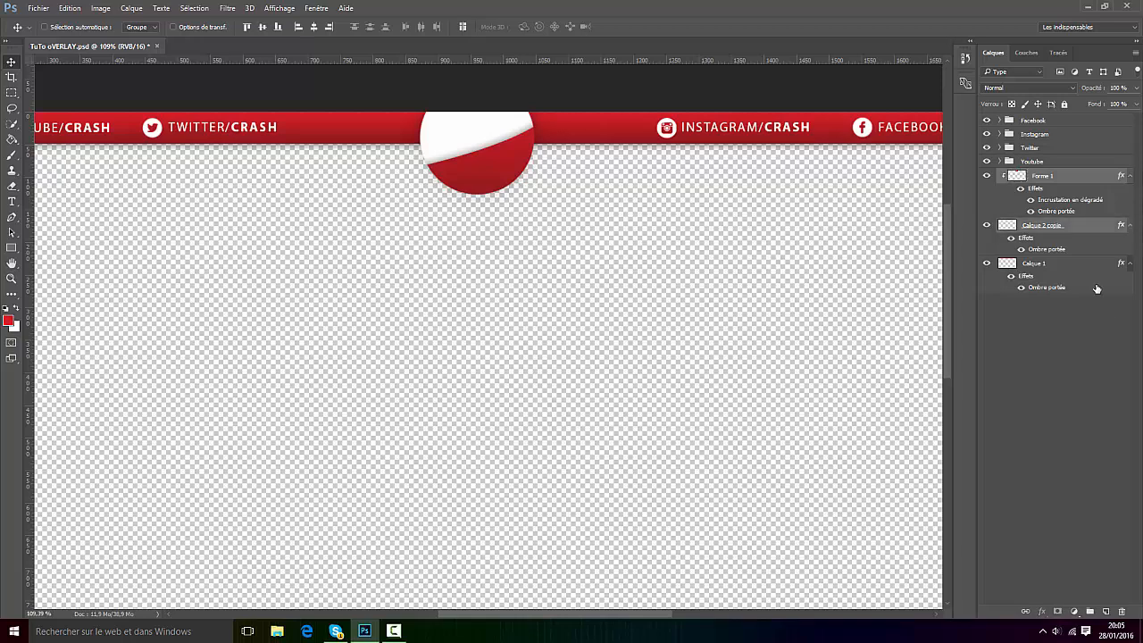
pyautogui.click(1090, 602)
pyautogui.moveTo(1060, 208); pyautogui.dragTo(1047, 225)
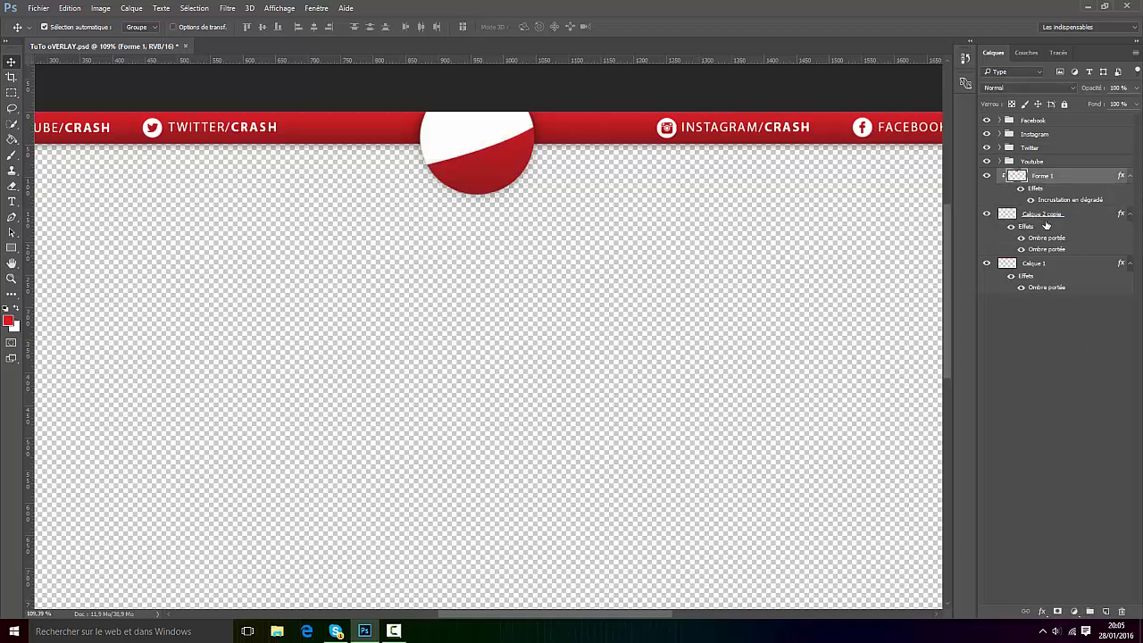
pyautogui.click(70, 8)
pyautogui.click(89, 23)
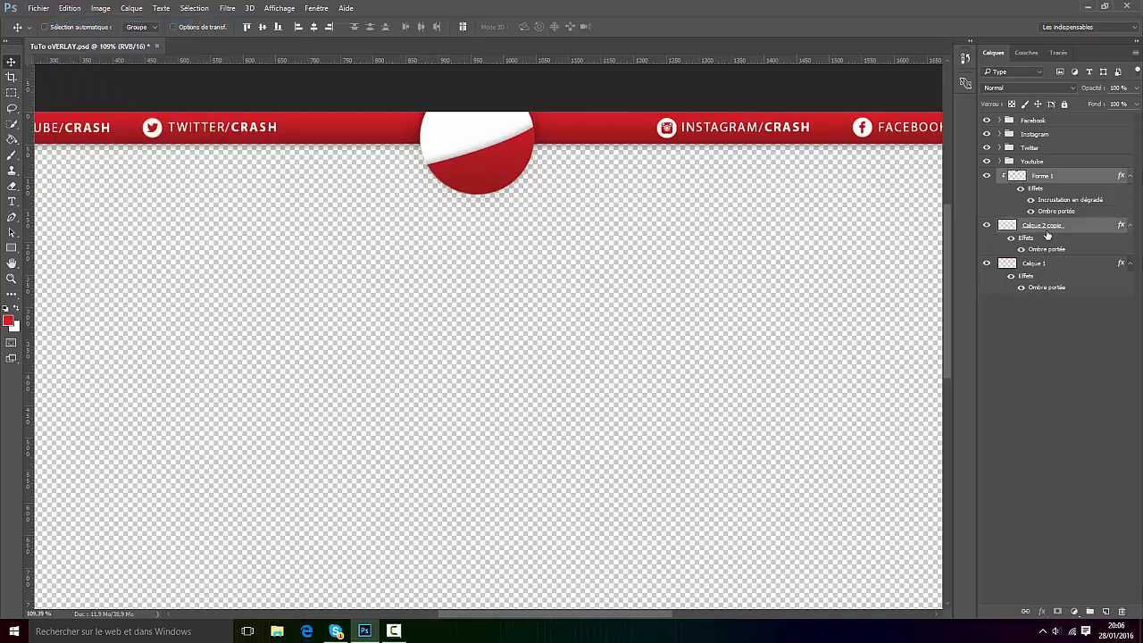
# Group the selected layers Forme 1 and Calque 2 copie, and check the group by hiding and showing it
pyautogui.click(1086, 609)
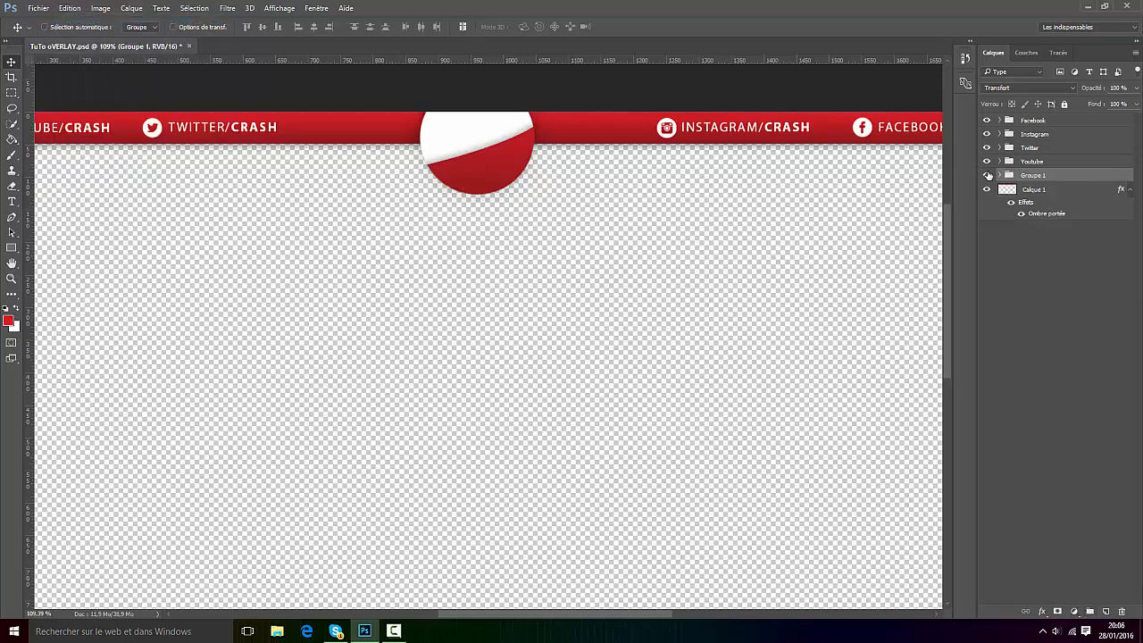
pyautogui.click(987, 174)
pyautogui.click(987, 174)
pyautogui.click(987, 174)
pyautogui.click(987, 174)
# Create a new layer directly above Calque 1 and swap the colours so white is the foreground
pyautogui.click(1039, 190)
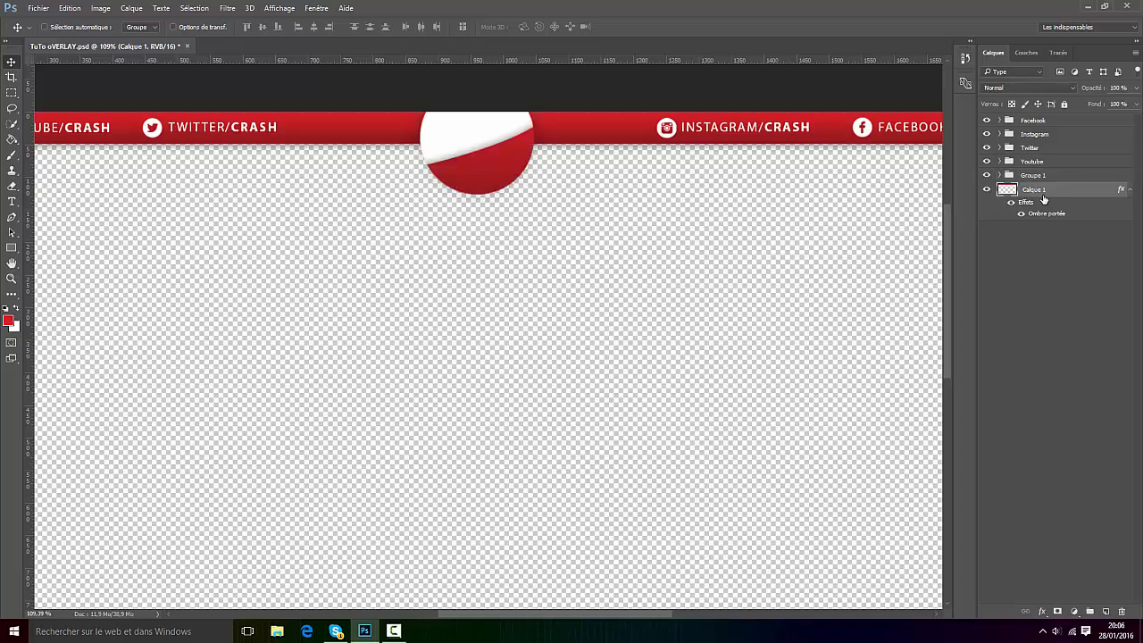
pyautogui.click(1105, 612)
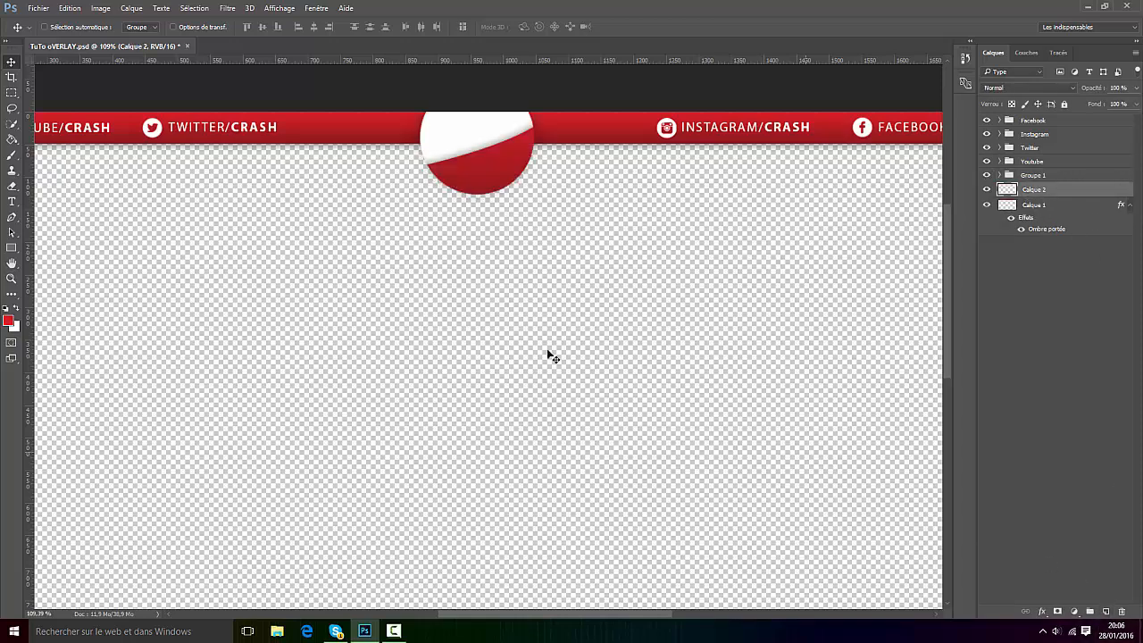
pyautogui.click(15, 308)
# Draw a closed white curved shape about 306 by 102 px from behind the circle across the banner with the Pen tool, and rasterize its layer
pyautogui.click(11, 217)
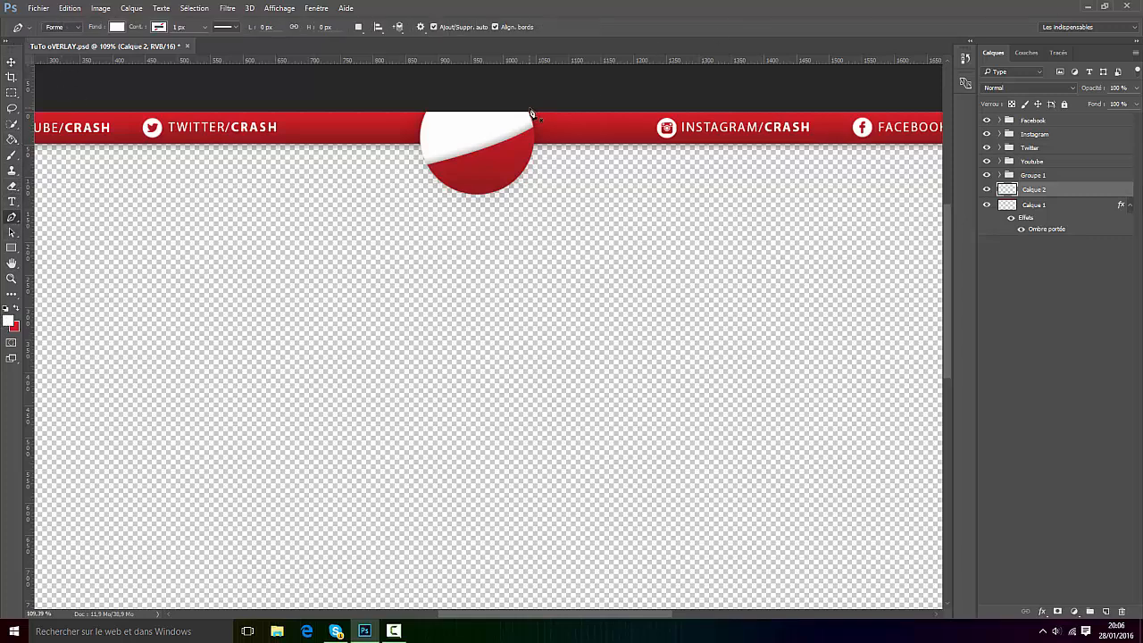
pyautogui.scroll(4, 658, 84)
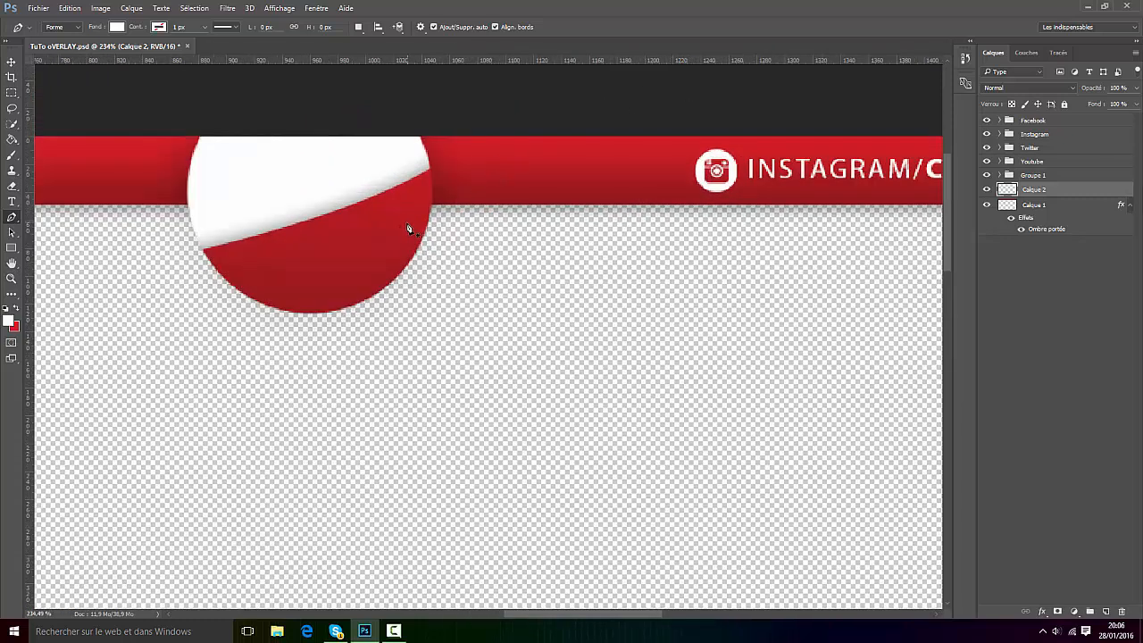
pyautogui.click(397, 245)
pyautogui.moveTo(739, 108); pyautogui.dragTo(824, 109)
pyautogui.click(575, 103)
pyautogui.click(440, 104)
pyautogui.moveTo(361, 113); pyautogui.dragTo(327, 128)
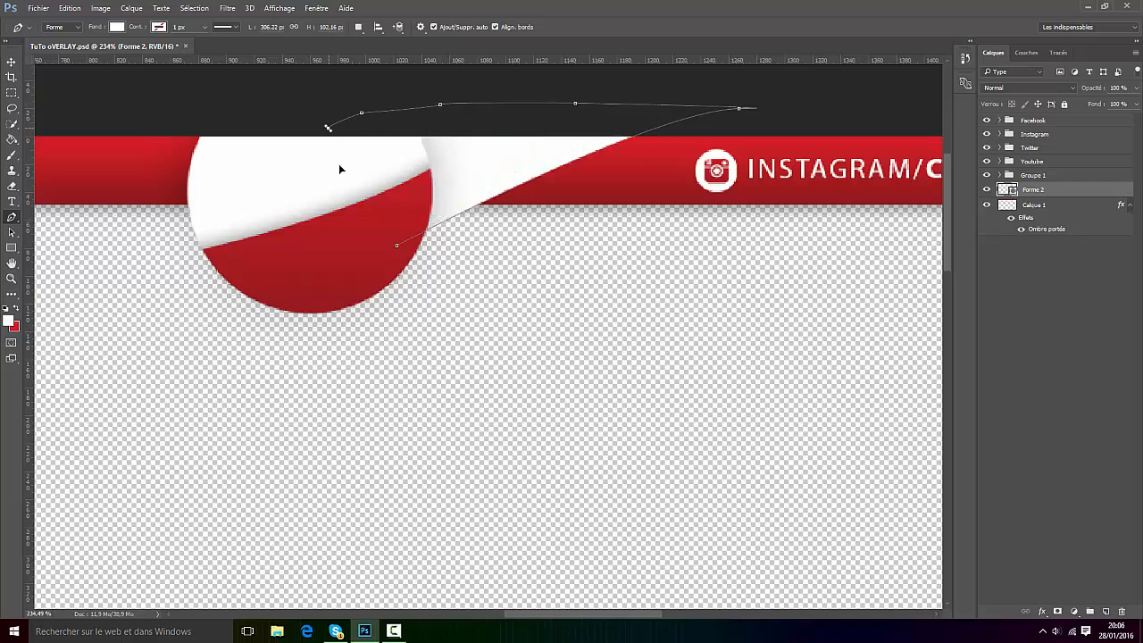
pyautogui.moveTo(369, 226); pyautogui.dragTo(367, 220)
pyautogui.click(398, 246)
pyautogui.rightClick(1033, 190)
pyautogui.click(905, 233)
# Duplicate the white Forme 2 shape layer and flip the copy horizontally
pyautogui.scroll(-3, 516, 207)
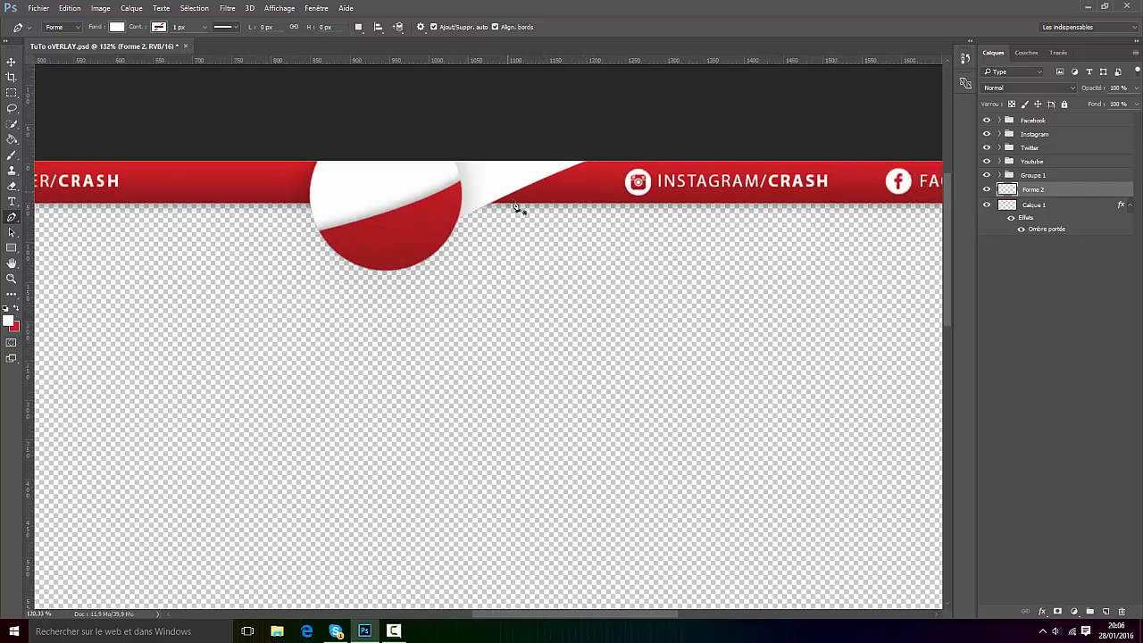
pyautogui.scroll(-7, 515, 207)
pyautogui.scroll(3, 506, 63)
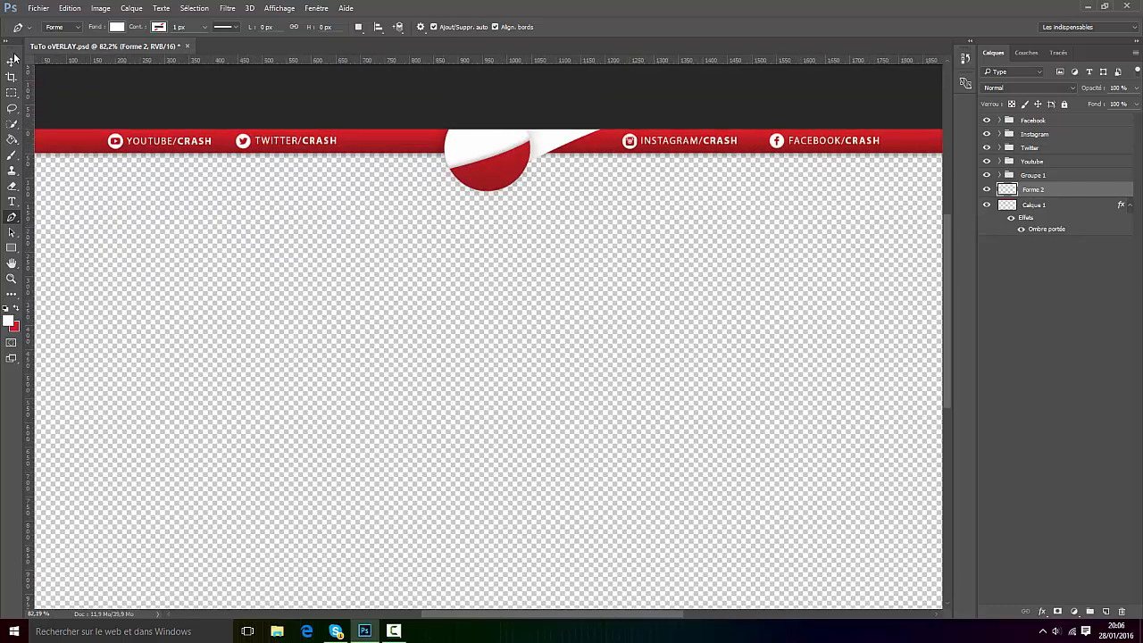
pyautogui.click(12, 62)
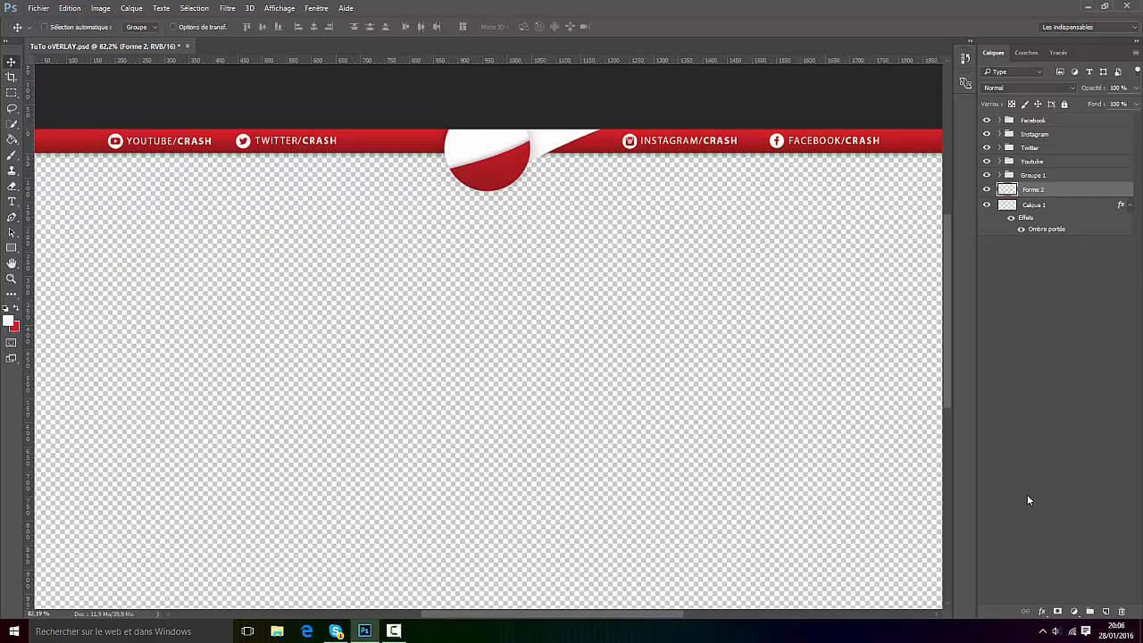
pyautogui.hotkey('ctrl', 'j')
pyautogui.hotkey('ctrl', 't')
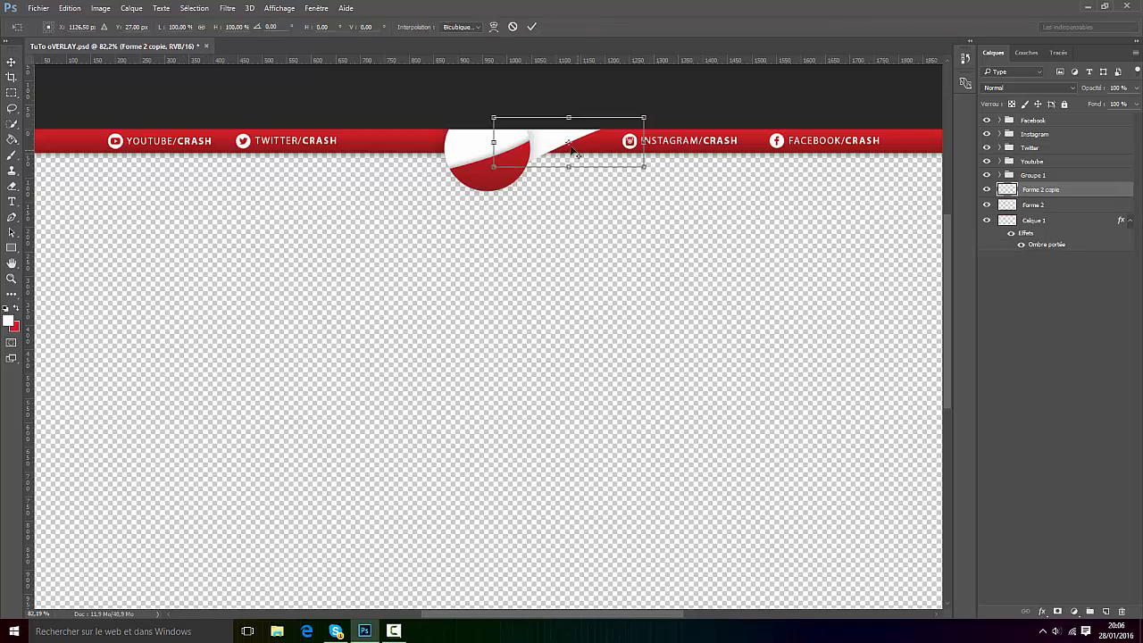
pyautogui.rightClick(572, 150)
pyautogui.click(607, 314)
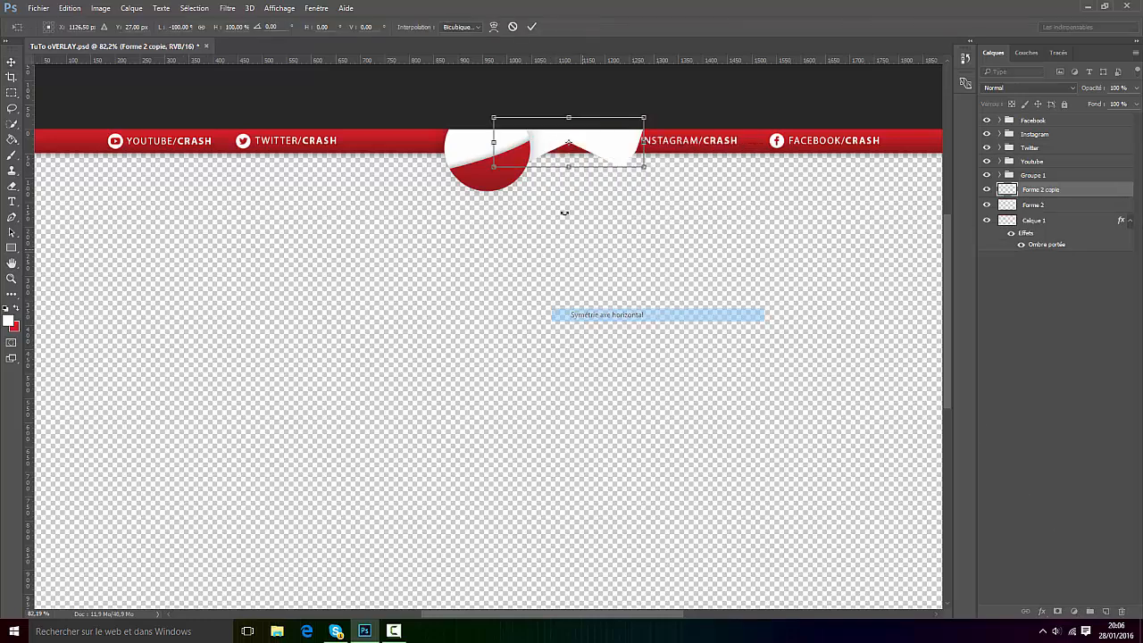
pyautogui.click(531, 26)
# Move the flipped white shape copy horizontally toward the central circle in small increments
pyautogui.press('Left')
pyautogui.press('Left')
pyautogui.press('Left')
pyautogui.press('Left')
pyautogui.press('Left')
pyautogui.press('Left')
pyautogui.press('Left')
pyautogui.press('Left')
pyautogui.press('Left')
pyautogui.press('Left')
pyautogui.press('Left')
pyautogui.press('Left')
pyautogui.press('Left')
pyautogui.press('Left')
pyautogui.press('Left')
pyautogui.press('Left')
pyautogui.press('Left')
pyautogui.press('Left')
pyautogui.press('Left')
pyautogui.press('Left')
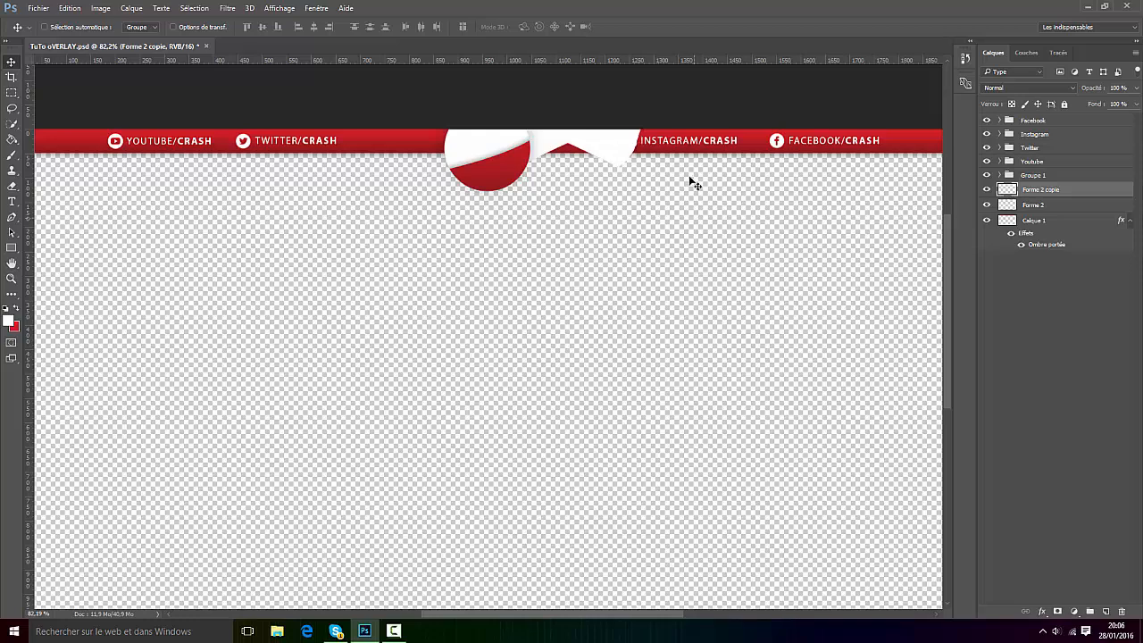
pyautogui.scroll(4, 471, 94)
pyautogui.press('Left')
pyautogui.press('Left')
pyautogui.press('Left')
pyautogui.press('Left')
pyautogui.press('Left')
pyautogui.press('Left')
pyautogui.press('Left')
pyautogui.press('Left')
pyautogui.press('Left')
pyautogui.press('Left')
pyautogui.press('Left')
pyautogui.press('Left')
pyautogui.press('Left')
pyautogui.press('Left')
pyautogui.press('Left')
pyautogui.press('Left')
pyautogui.press('Left')
pyautogui.press('Left')
pyautogui.press('Left')
pyautogui.press('Left')
pyautogui.scroll(1, 462, 88)
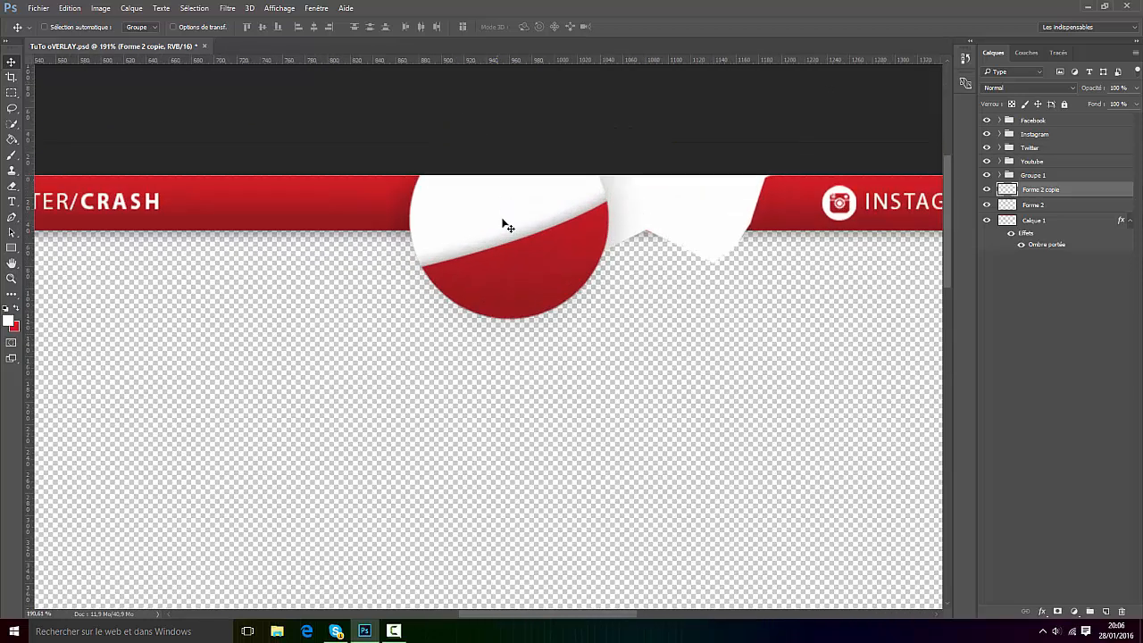
pyautogui.scroll(1, 639, 246)
pyautogui.scroll(1, 638, 248)
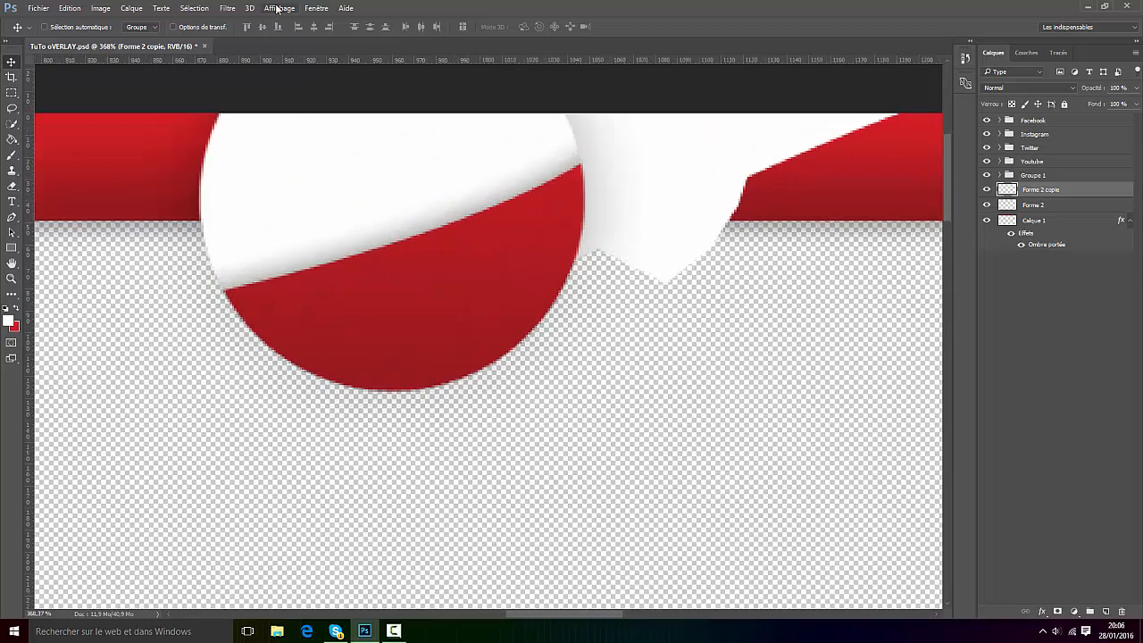
# Display the guides and add a horizontal guide just below the notch where the flipped white shape meets the circle
pyautogui.click(279, 8)
pyautogui.click(310, 200)
pyautogui.scroll(3, 637, 217)
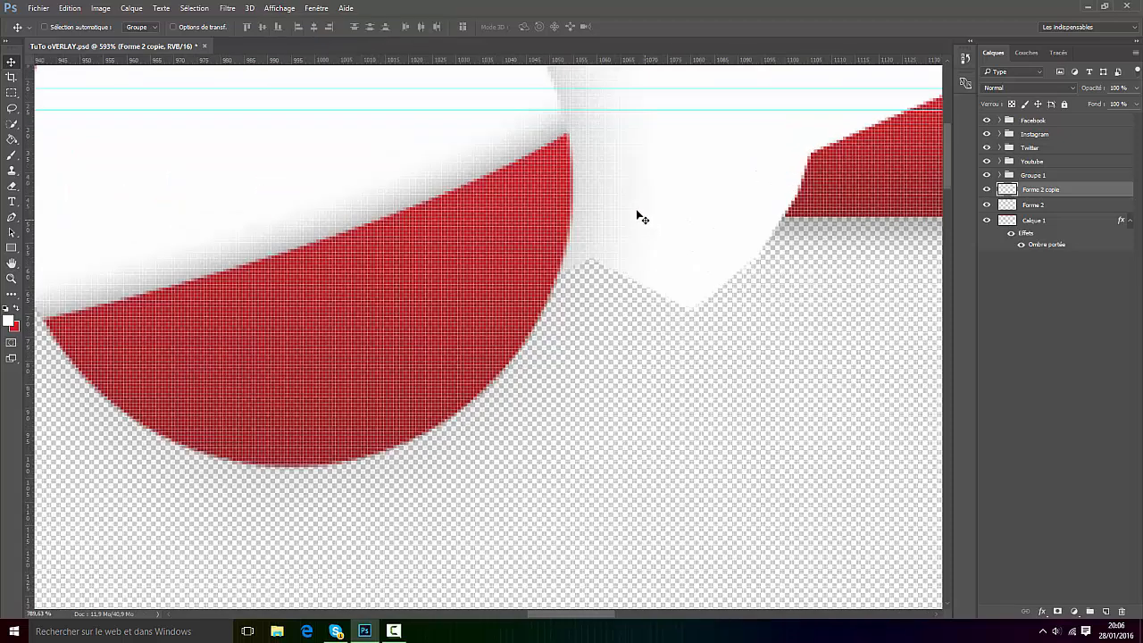
pyautogui.moveTo(500, 61); pyautogui.dragTo(563, 305)
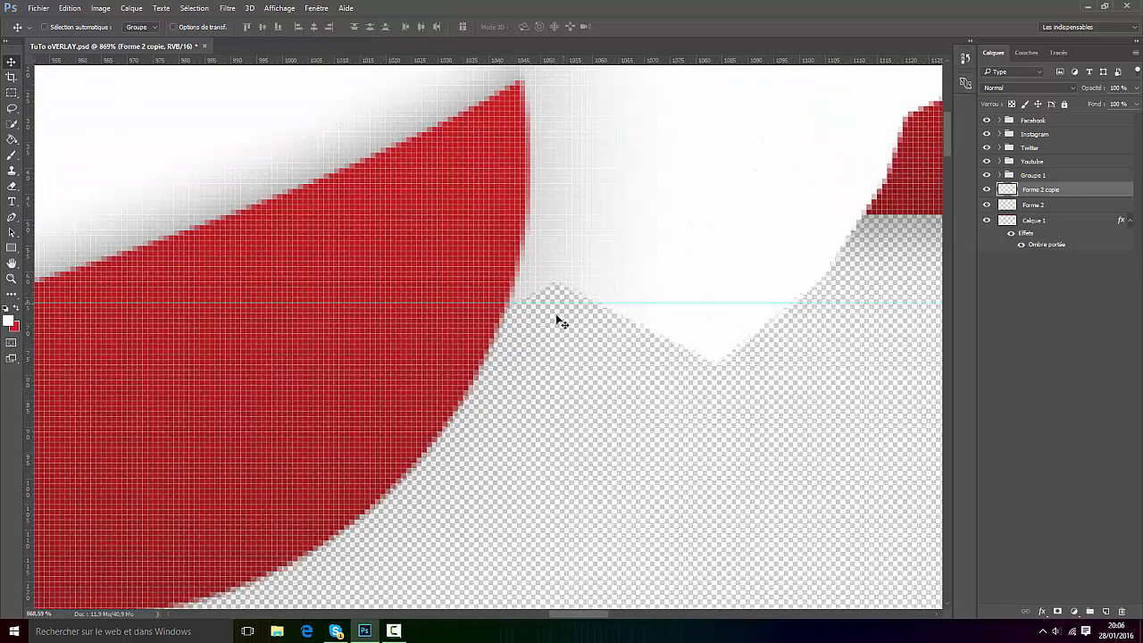
# Nudge the flipped white shape further behind the circle until its lower edge meets the circle near the new guide, and compare the opposite side
pyautogui.press('Left')
pyautogui.press('Left')
pyautogui.press('Left')
pyautogui.press('Left')
pyautogui.press('Left')
pyautogui.press('Left')
pyautogui.press('Left')
pyautogui.press('Left')
pyautogui.press('Left')
pyautogui.press('Left')
pyautogui.press('Left')
pyautogui.press('Left')
pyautogui.press('Left')
pyautogui.press('Left')
pyautogui.press('Left')
pyautogui.press('Left')
pyautogui.press('Left')
pyautogui.press('Left')
pyautogui.press('Left')
pyautogui.press('Left')
pyautogui.press('Left')
pyautogui.press('Left')
pyautogui.press('Left')
pyautogui.press('Left')
pyautogui.press('Left')
pyautogui.press('Left')
pyautogui.press('Left')
pyautogui.press('Left')
pyautogui.press('Left')
pyautogui.press('Left')
pyautogui.press('Left')
pyautogui.press('Left')
pyautogui.press('Left')
pyautogui.press('Left')
pyautogui.press('Left')
pyautogui.press('Left')
pyautogui.press('Left')
pyautogui.press('Left')
pyautogui.press('Left')
pyautogui.press('Left')
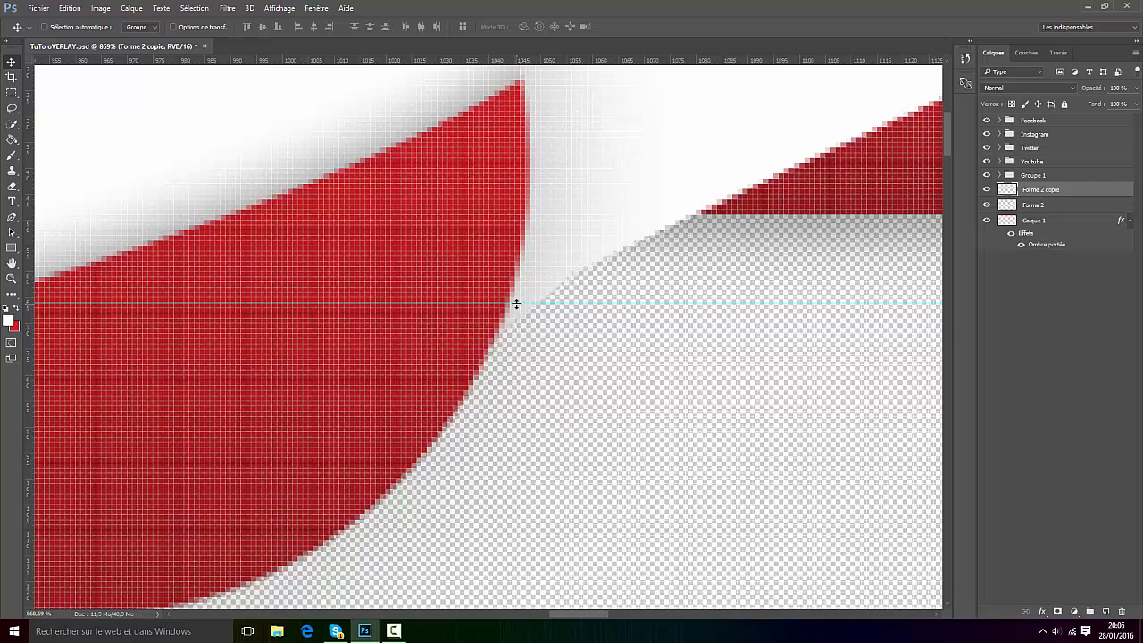
pyautogui.scroll(-3, 515, 307)
pyautogui.scroll(2, 46, 290)
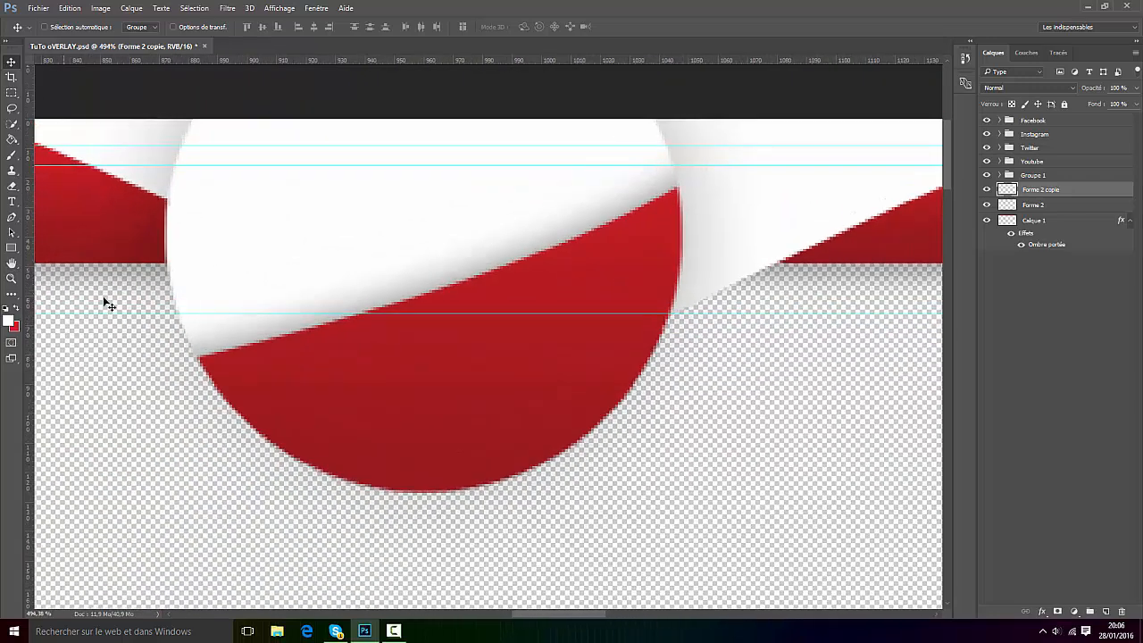
pyautogui.scroll(4, 158, 322)
pyautogui.scroll(3, 165, 313)
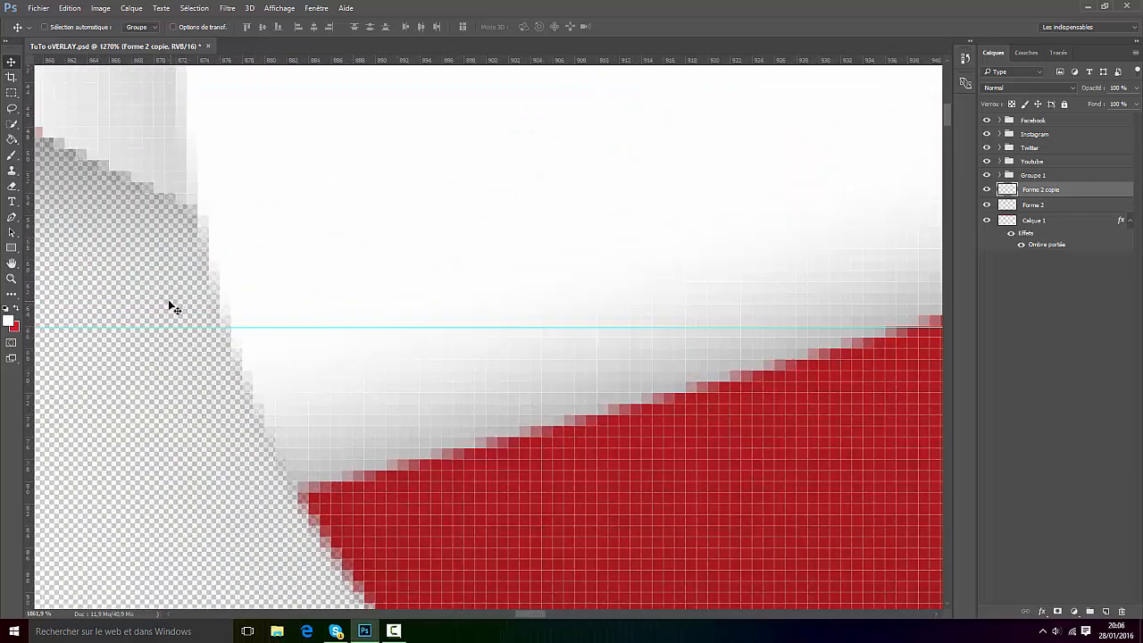
# Hide the guides on the overlay canvas
pyautogui.scroll(-12, 348, 366)
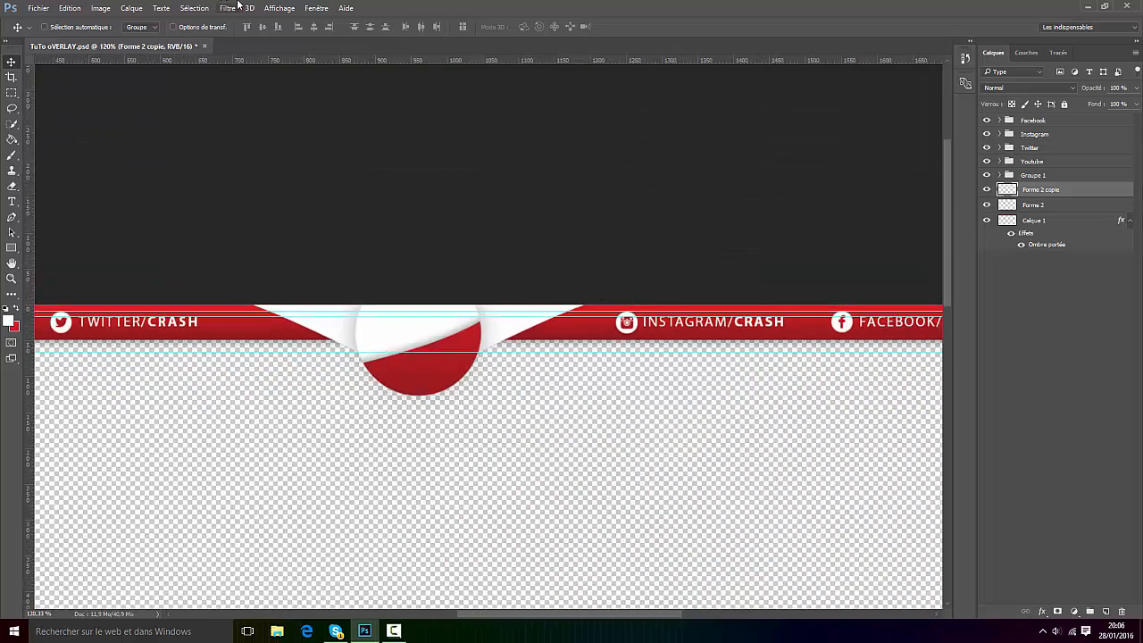
pyautogui.click(268, 8)
pyautogui.click(300, 197)
pyautogui.scroll(-1, 495, 316)
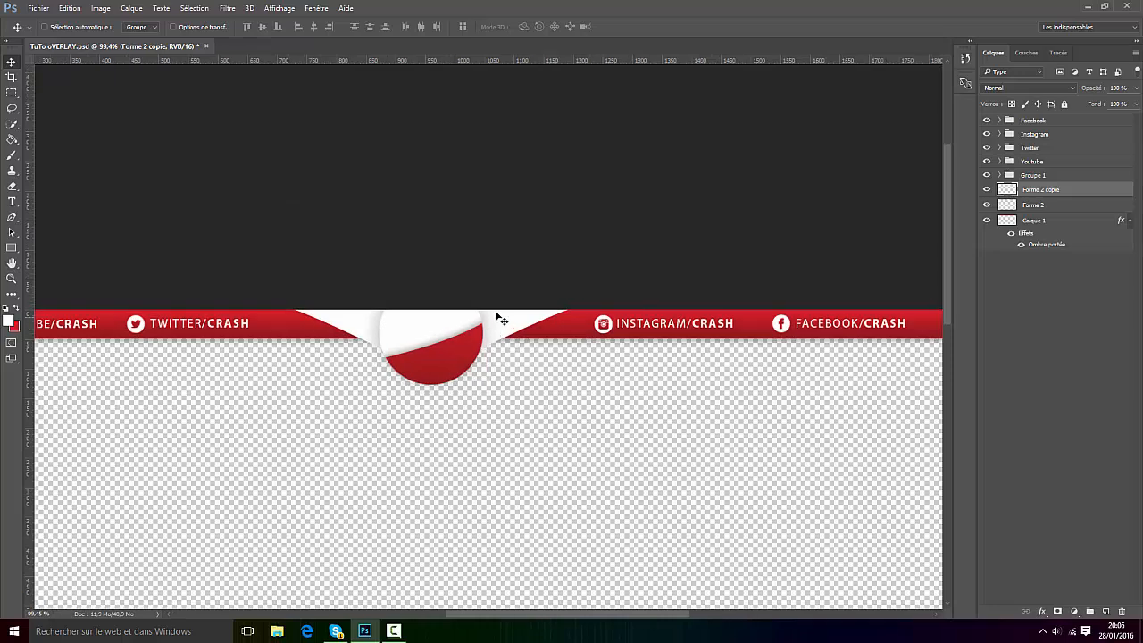
# Apply the saved drop shadow (Ombre portée) preset style to the Forme 2 copie layer
pyautogui.scroll(4, 496, 323)
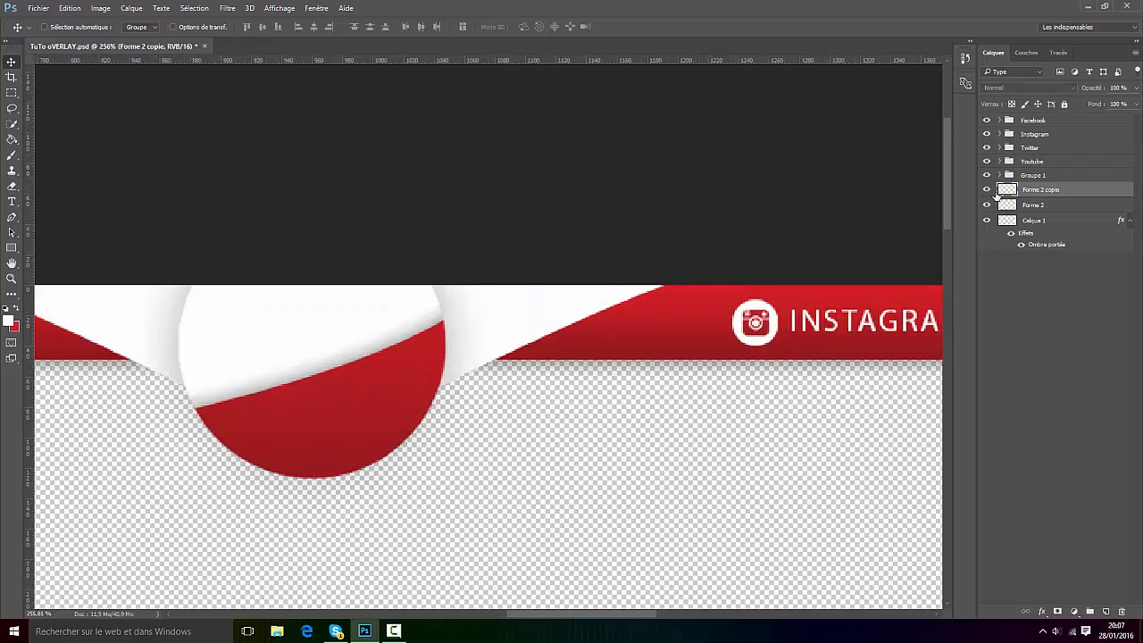
pyautogui.rightClick(1041, 190)
pyautogui.click(924, 90)
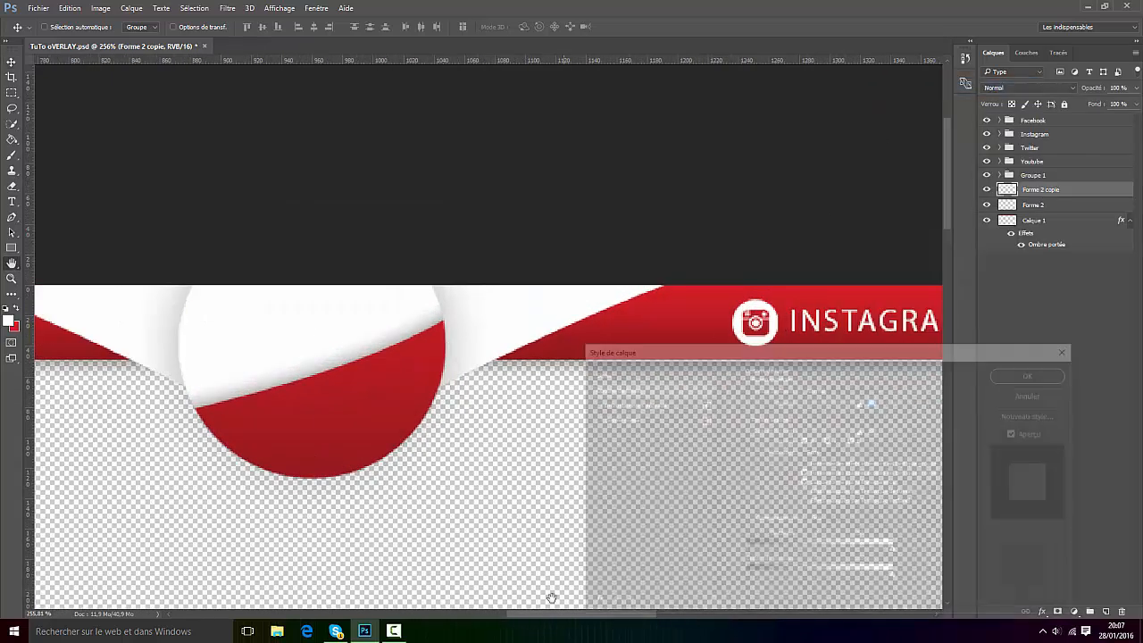
pyautogui.moveTo(173, 312); pyautogui.dragTo(352, 313)
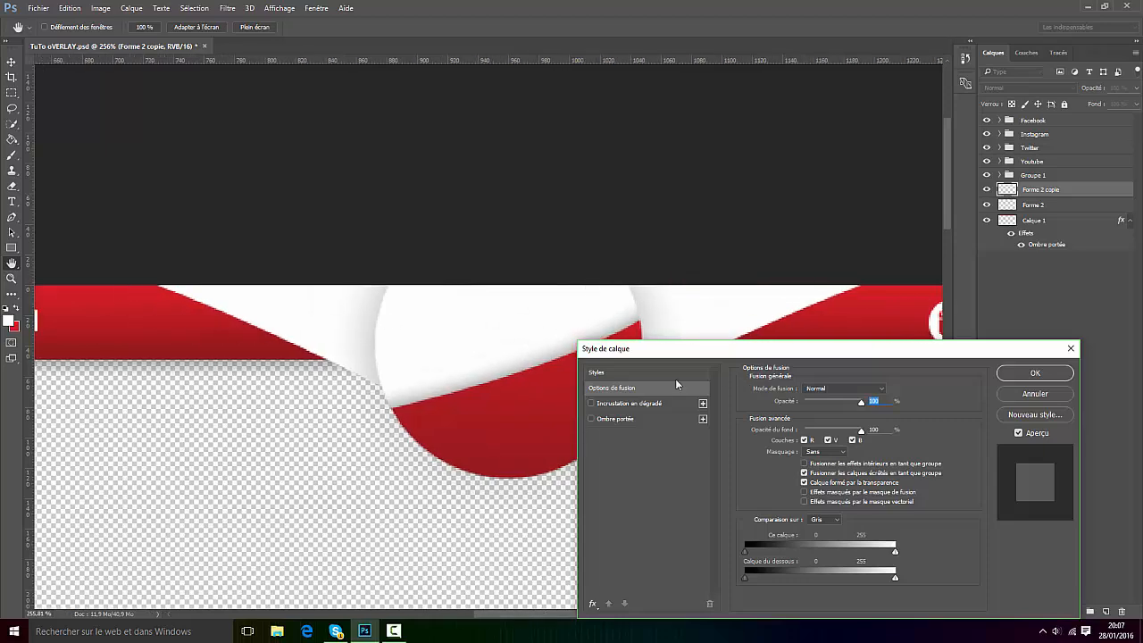
pyautogui.click(669, 372)
pyautogui.click(918, 480)
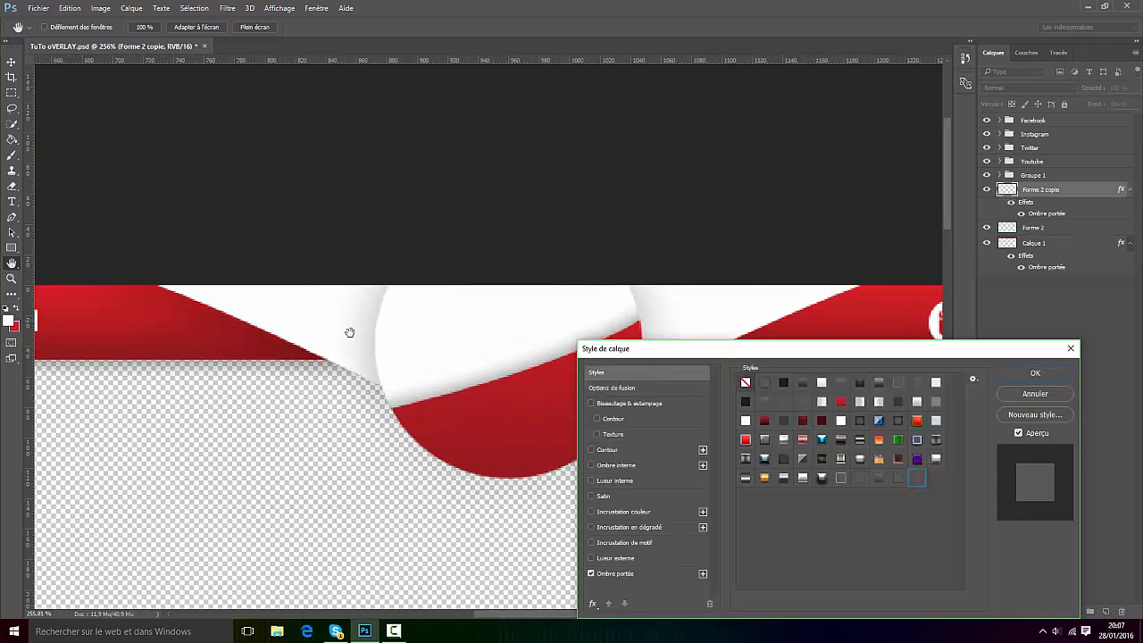
pyautogui.scroll(-6, 327, 313)
pyautogui.scroll(6, 235, 302)
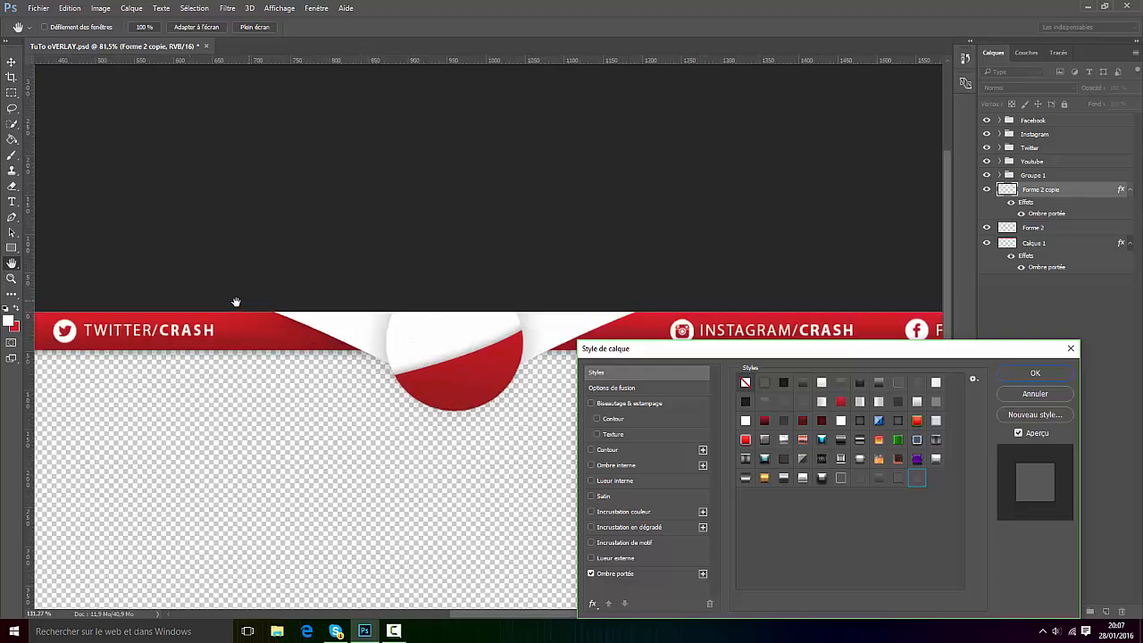
pyautogui.scroll(2, 323, 347)
pyautogui.click(1033, 375)
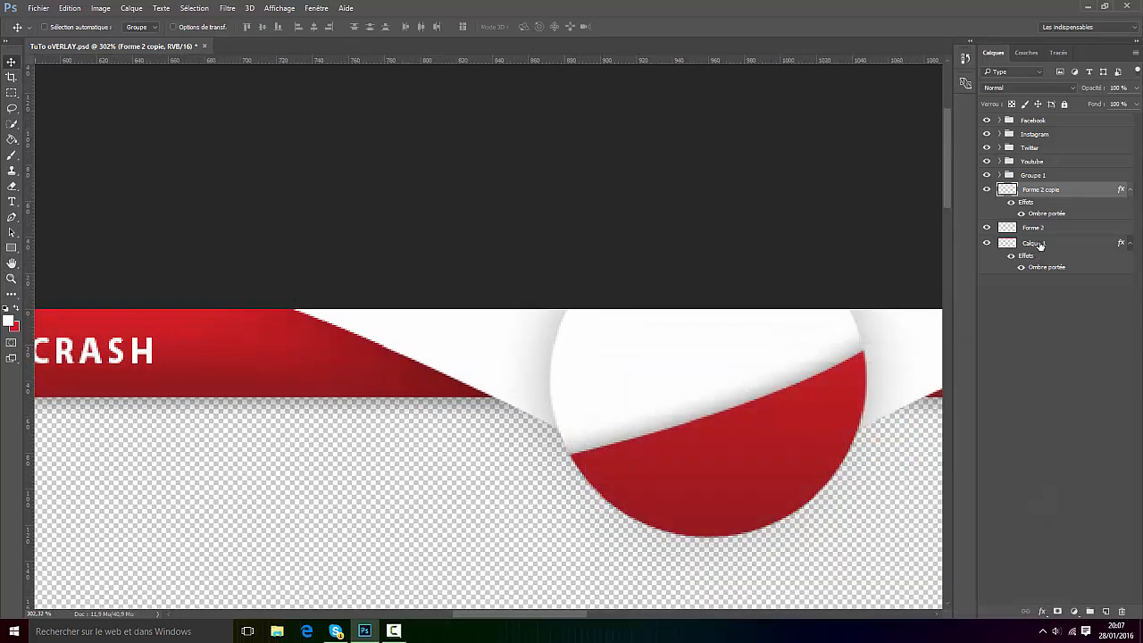
# Apply the same saved drop shadow (Ombre portée) preset style to the original Forme 2 layer
pyautogui.click(1035, 228)
pyautogui.rightClick(1035, 228)
pyautogui.click(886, 86)
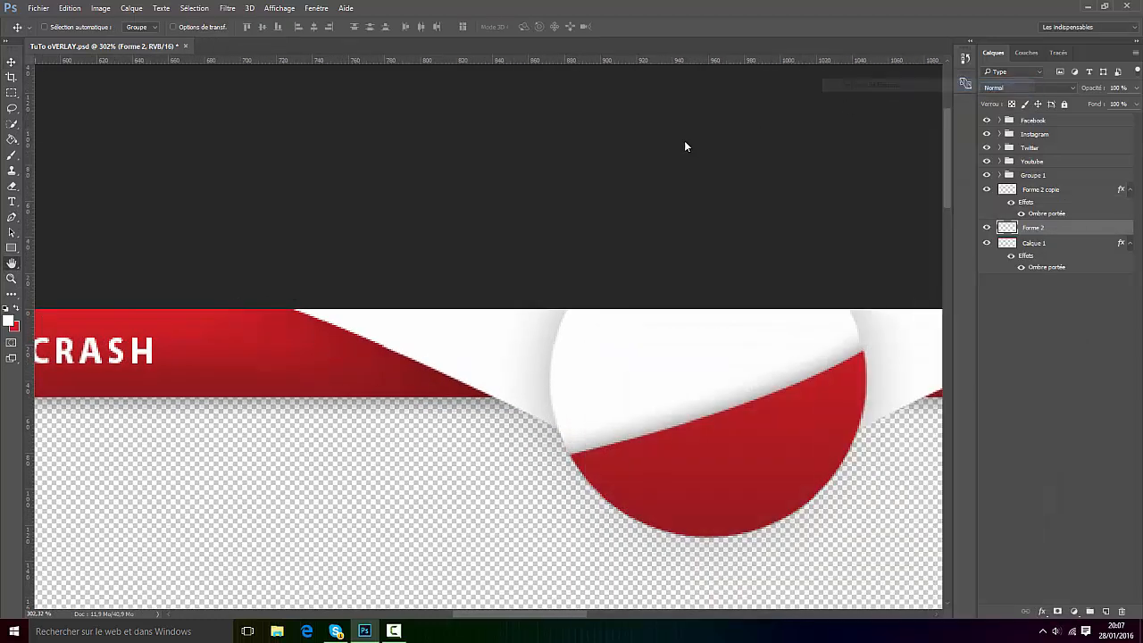
pyautogui.click(636, 371)
pyautogui.click(917, 478)
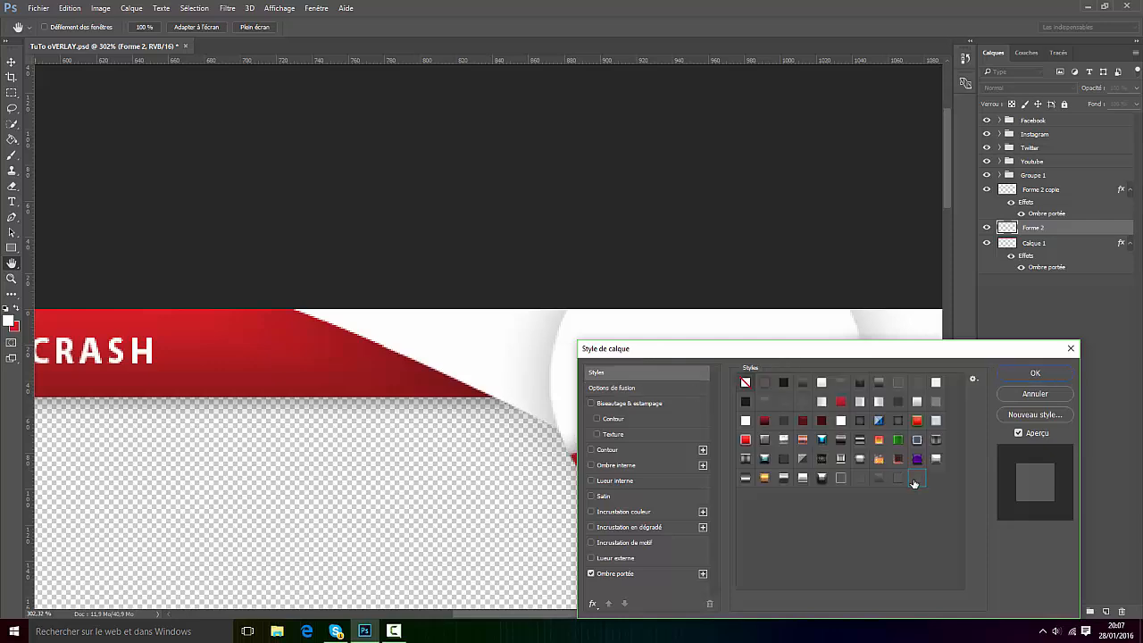
pyautogui.click(1012, 374)
pyautogui.scroll(-10, 823, 344)
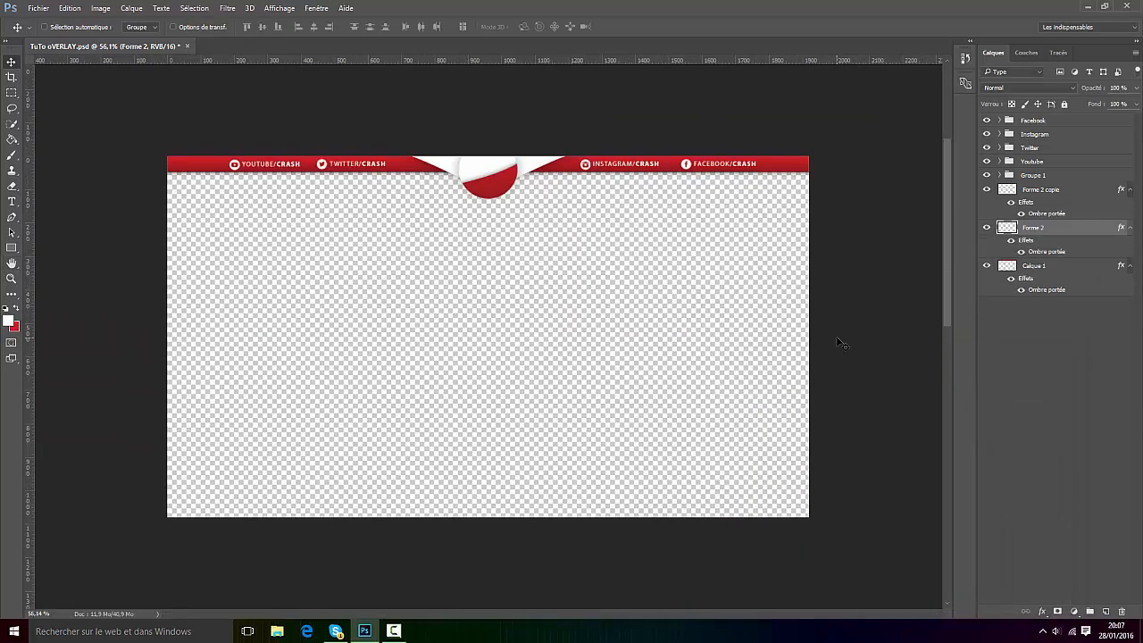
pyautogui.scroll(3, 375, 152)
pyautogui.click(336, 631)
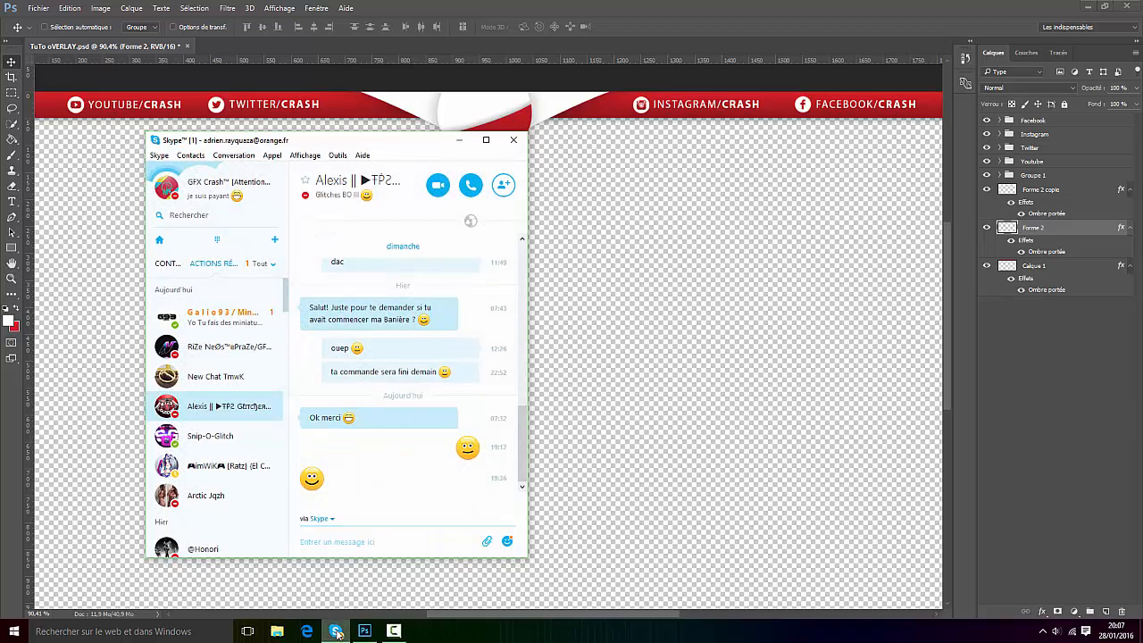
pyautogui.click(336, 631)
pyautogui.click(393, 631)
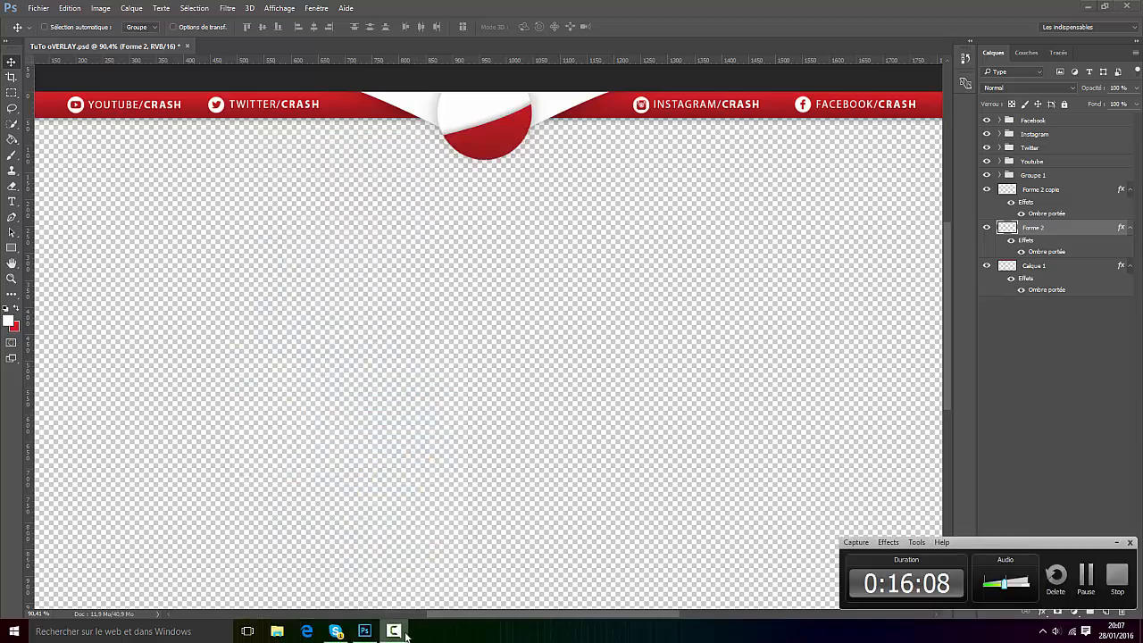
pyautogui.click(392, 631)
pyautogui.scroll(-3, 451, 185)
pyautogui.scroll(1, 623, 193)
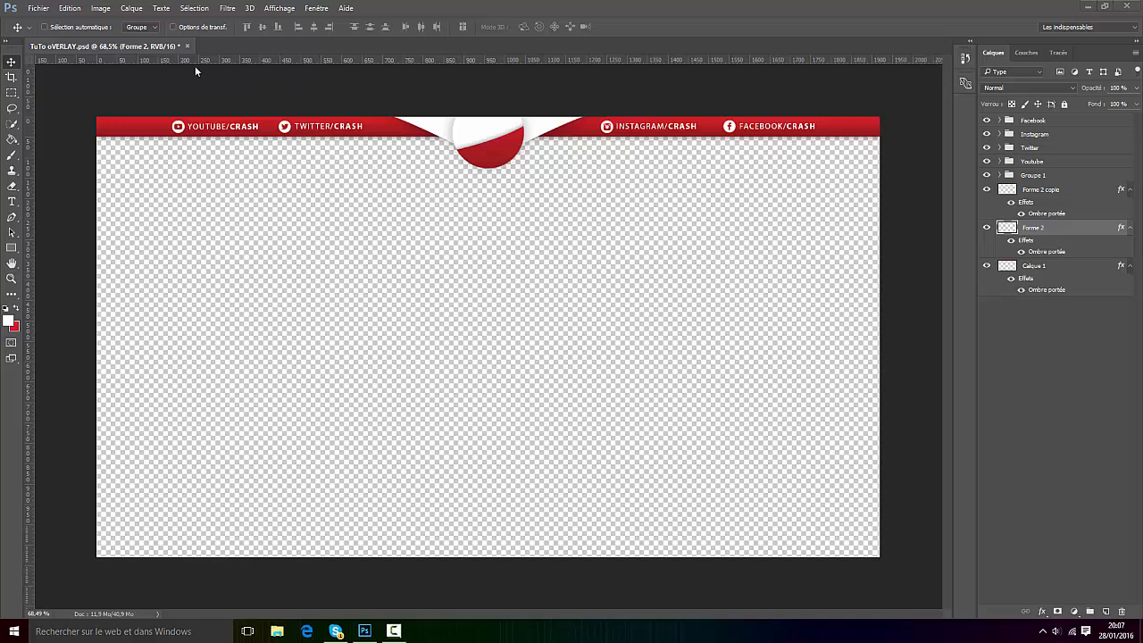
pyautogui.scroll(3, 107, 79)
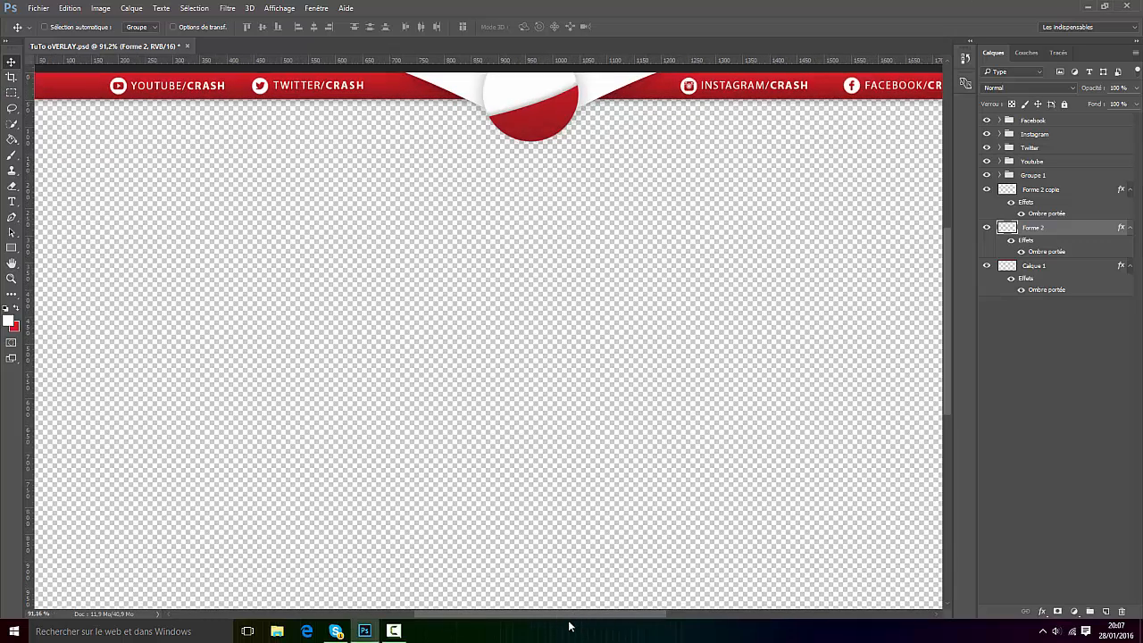
pyautogui.moveTo(570, 615); pyautogui.dragTo(530, 616)
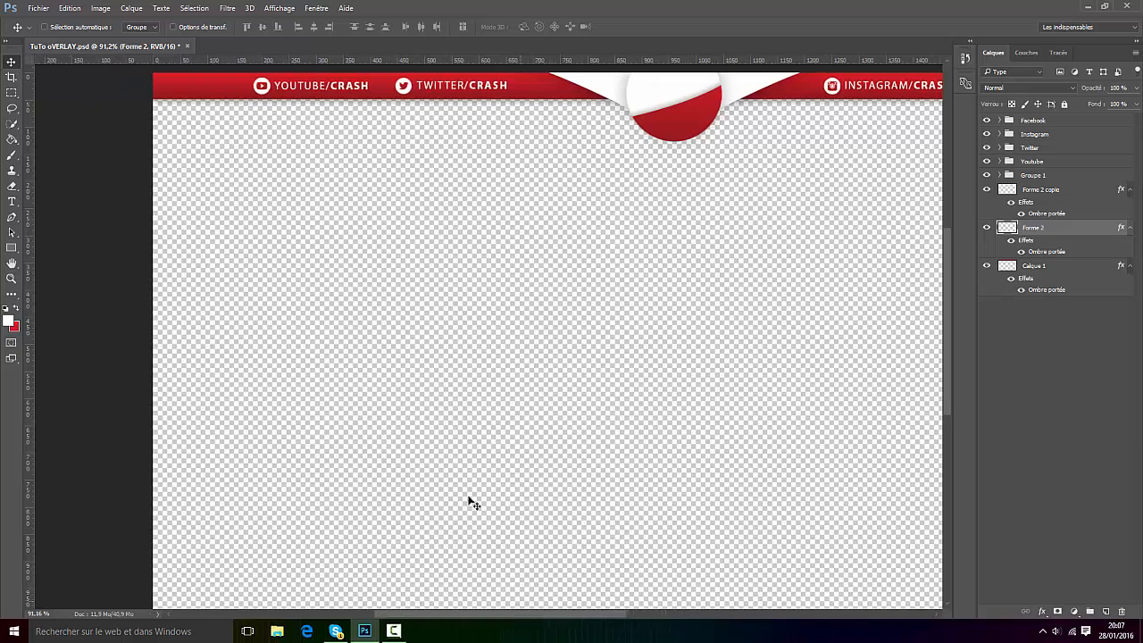
# On a new layer above Forme 2, draw a closed white shape about 372 by 145 px over the banner's YouTube-side end with the Pen tool
pyautogui.click(1106, 612)
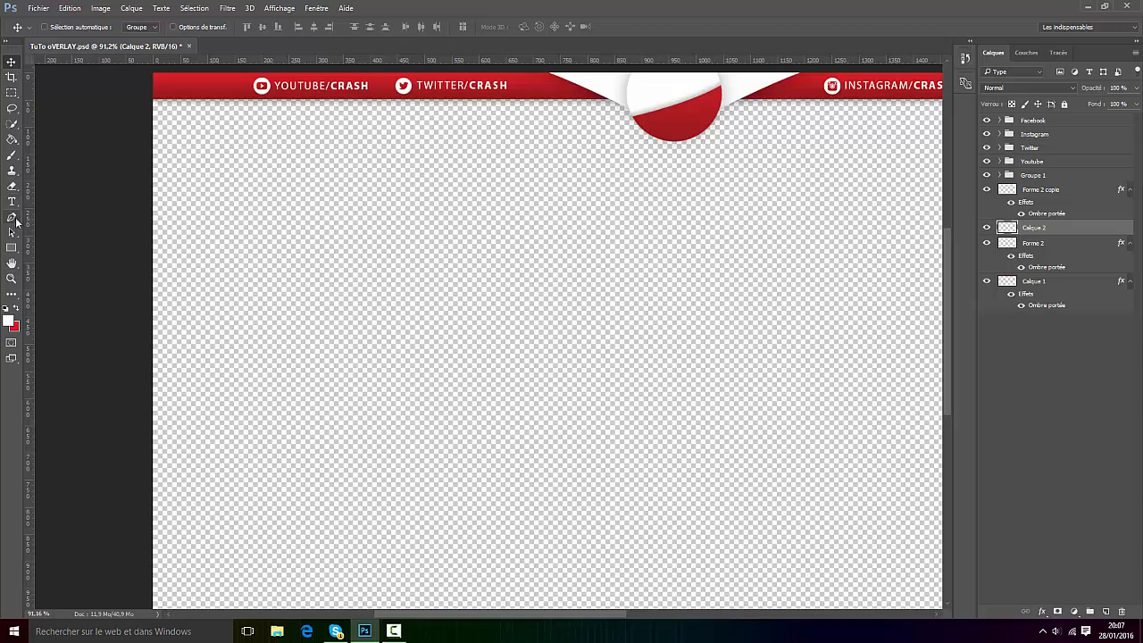
pyautogui.click(13, 218)
pyautogui.hotkey('ctrl', '0')
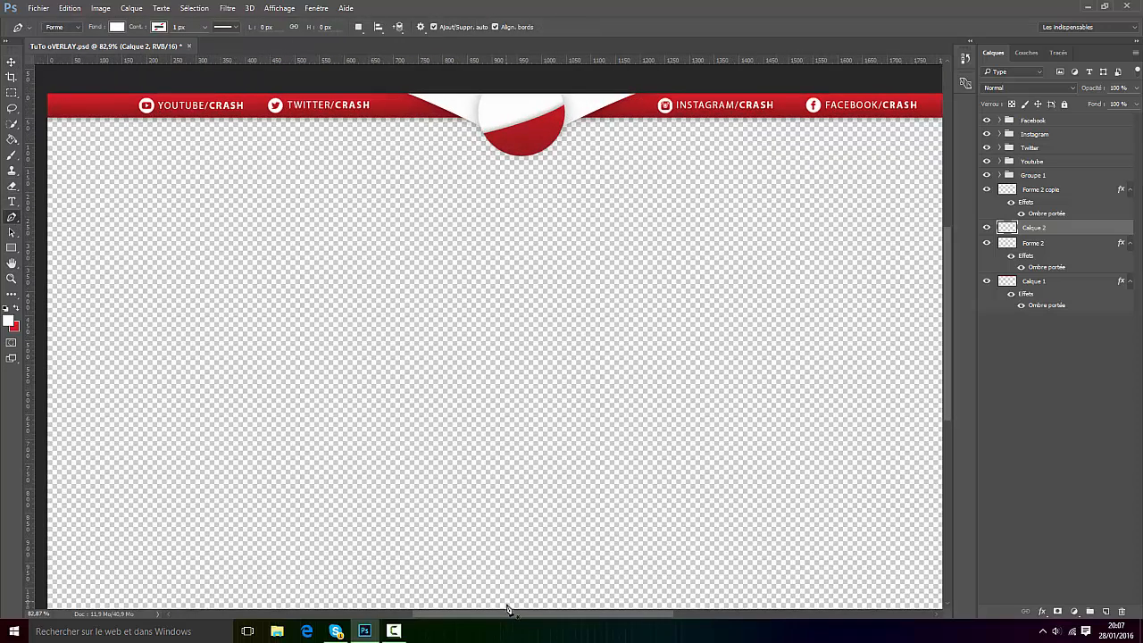
pyautogui.moveTo(508, 613); pyautogui.dragTo(488, 613)
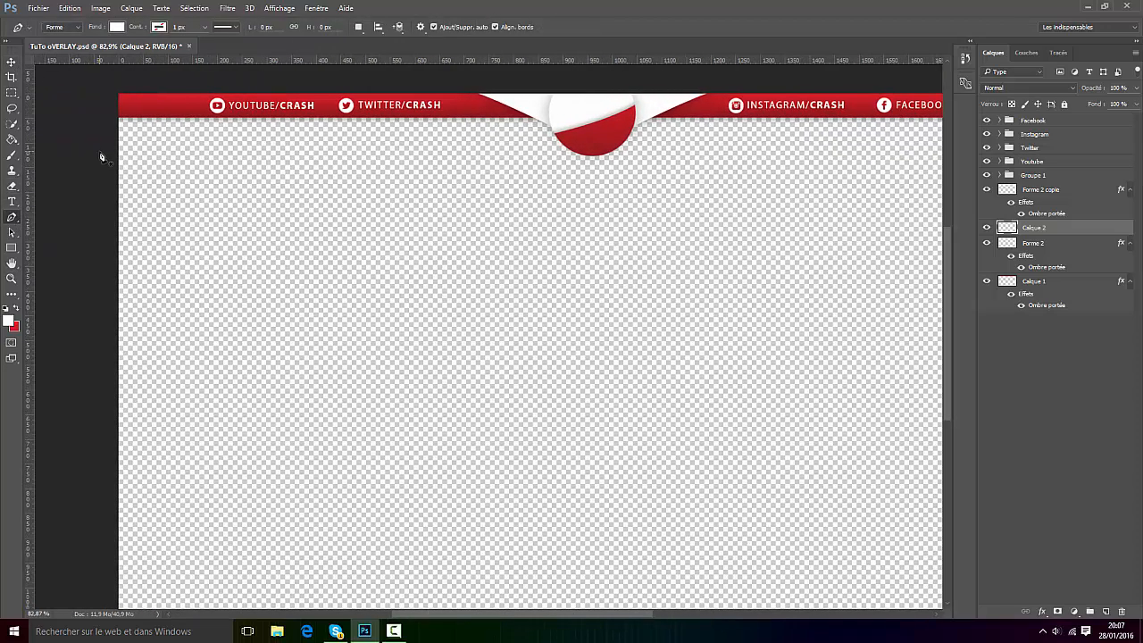
pyautogui.click(99, 151)
pyautogui.moveTo(227, 80); pyautogui.dragTo(263, 79)
pyautogui.click(128, 80)
pyautogui.click(70, 92)
pyautogui.click(49, 140)
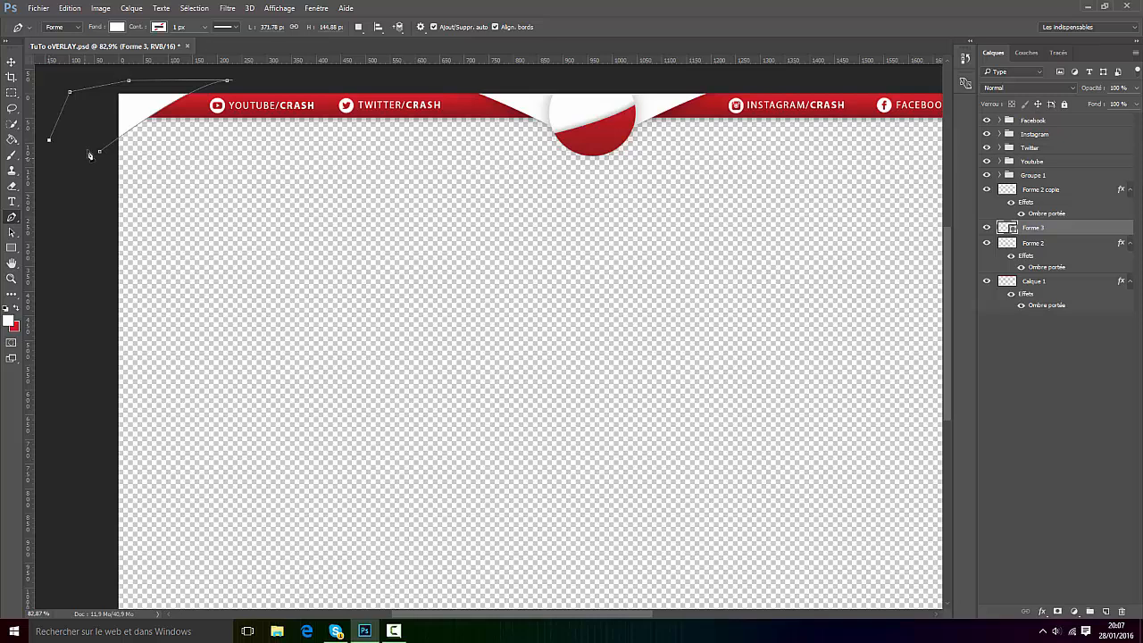
pyautogui.click(100, 152)
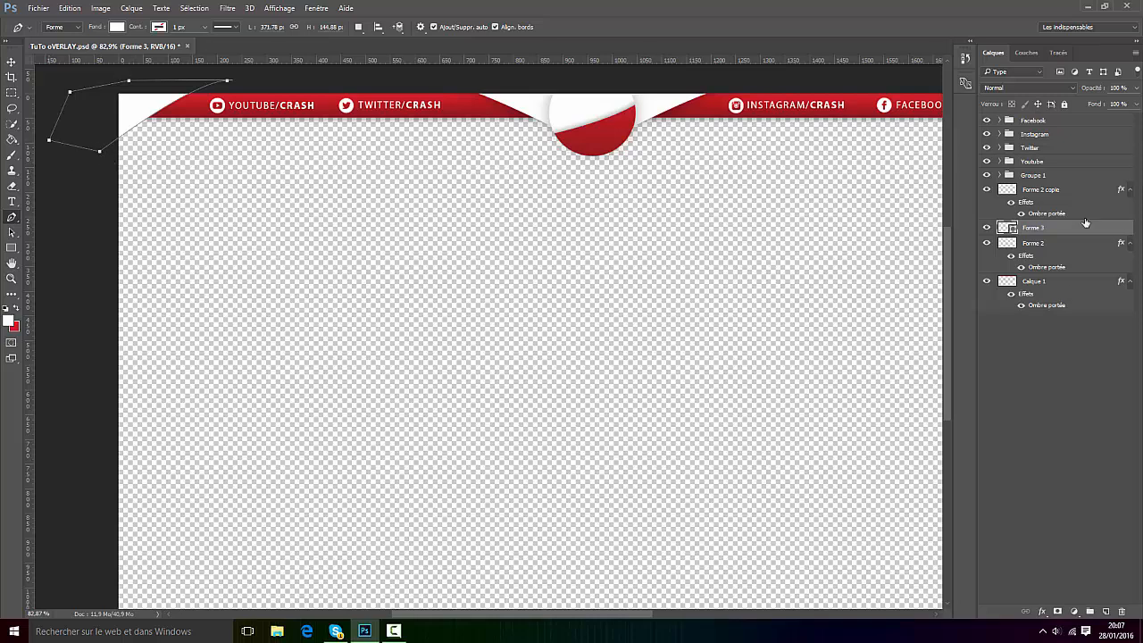
# Rasterize the new white corner shape's layer and hide it
pyautogui.rightClick(1025, 232)
pyautogui.click(870, 264)
pyautogui.scroll(-3, 467, 192)
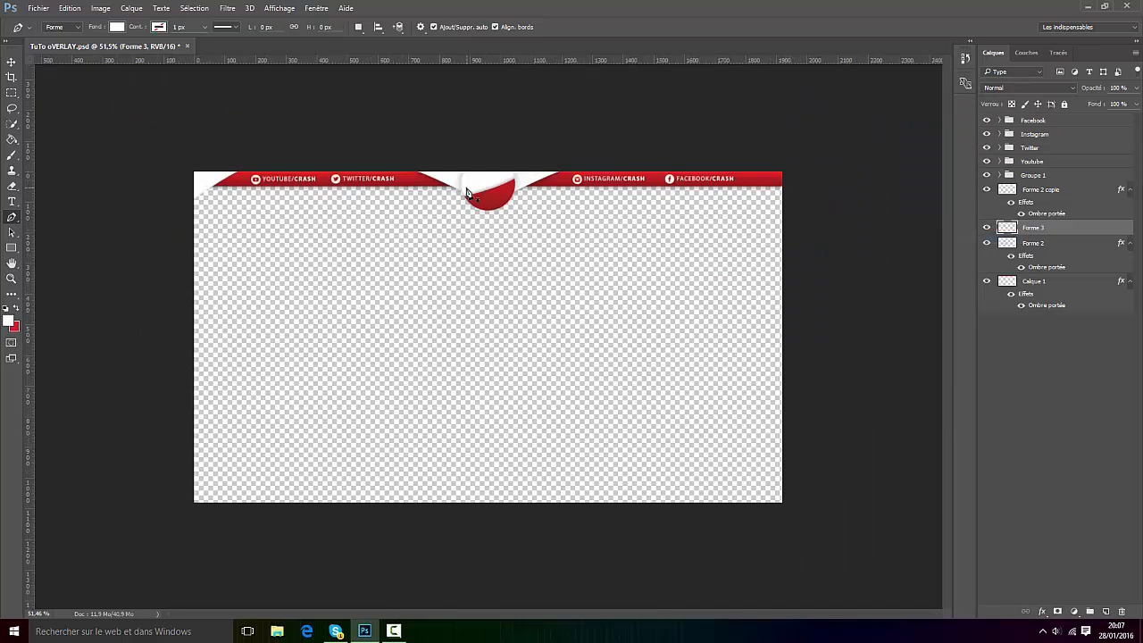
pyautogui.scroll(2, 467, 192)
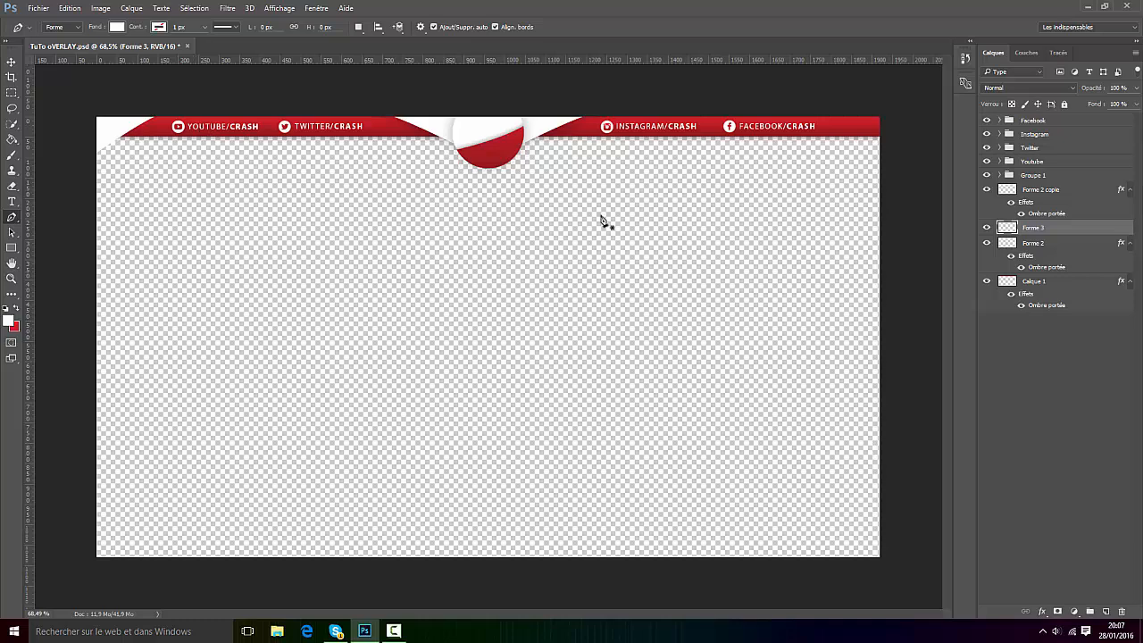
pyautogui.click(986, 228)
pyautogui.scroll(-1, 401, 116)
pyautogui.scroll(2, 535, 120)
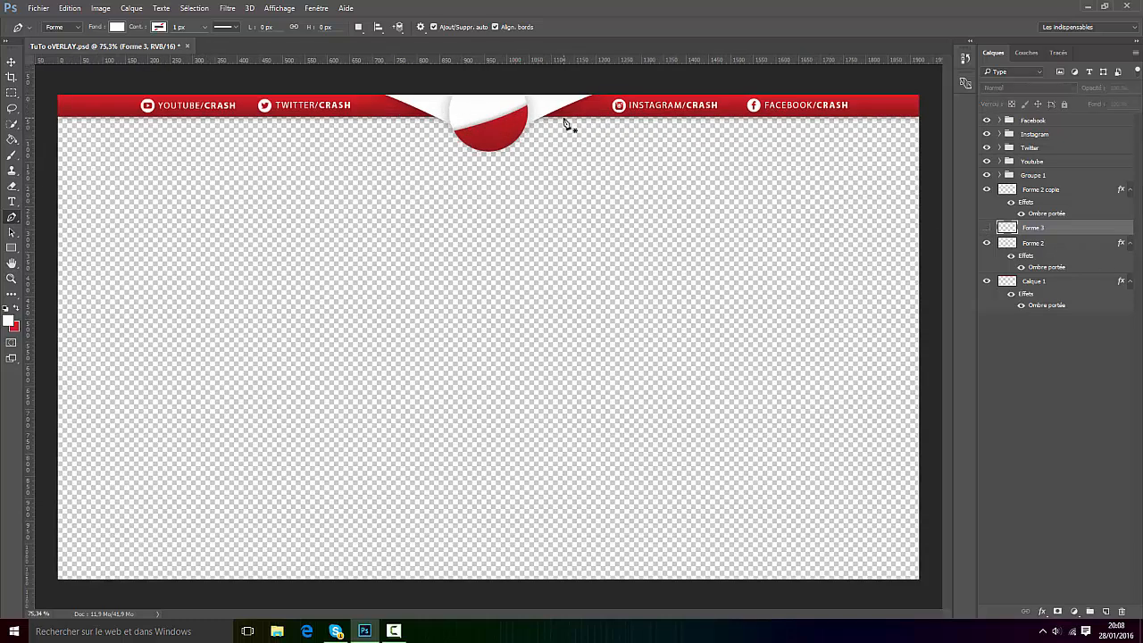
pyautogui.scroll(4, 518, 107)
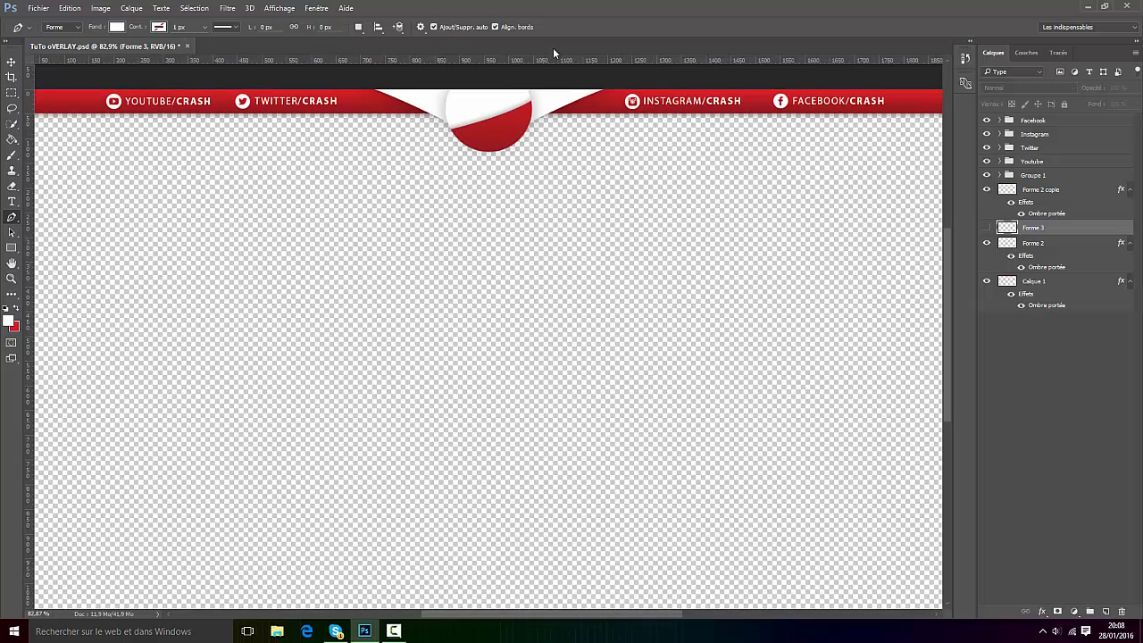
pyautogui.scroll(-3, 482, 125)
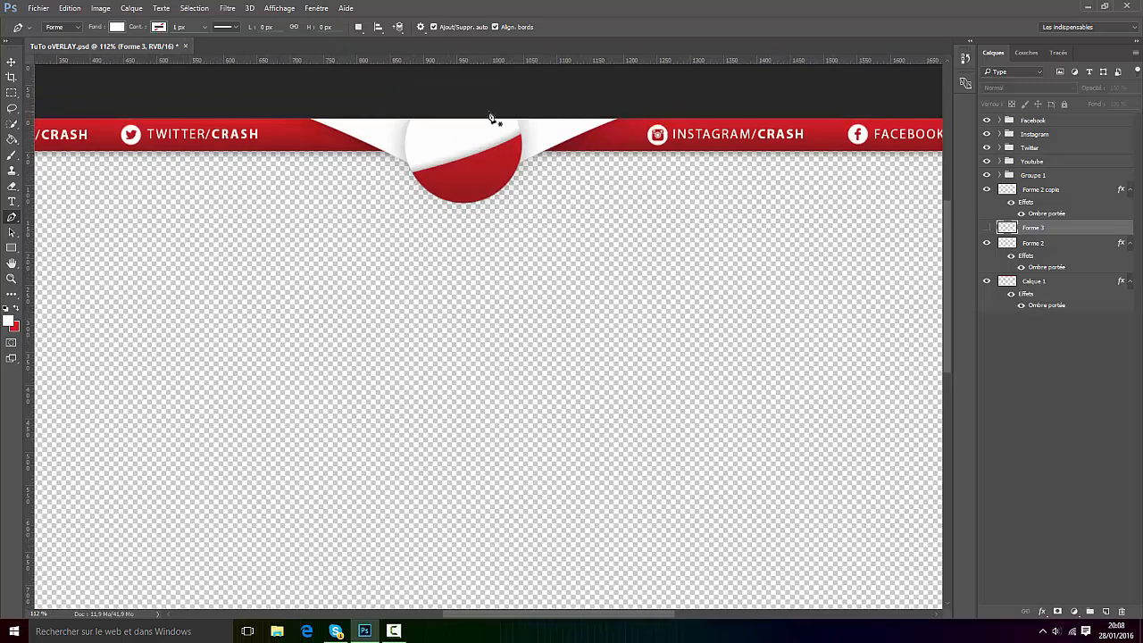
pyautogui.scroll(2, 510, 218)
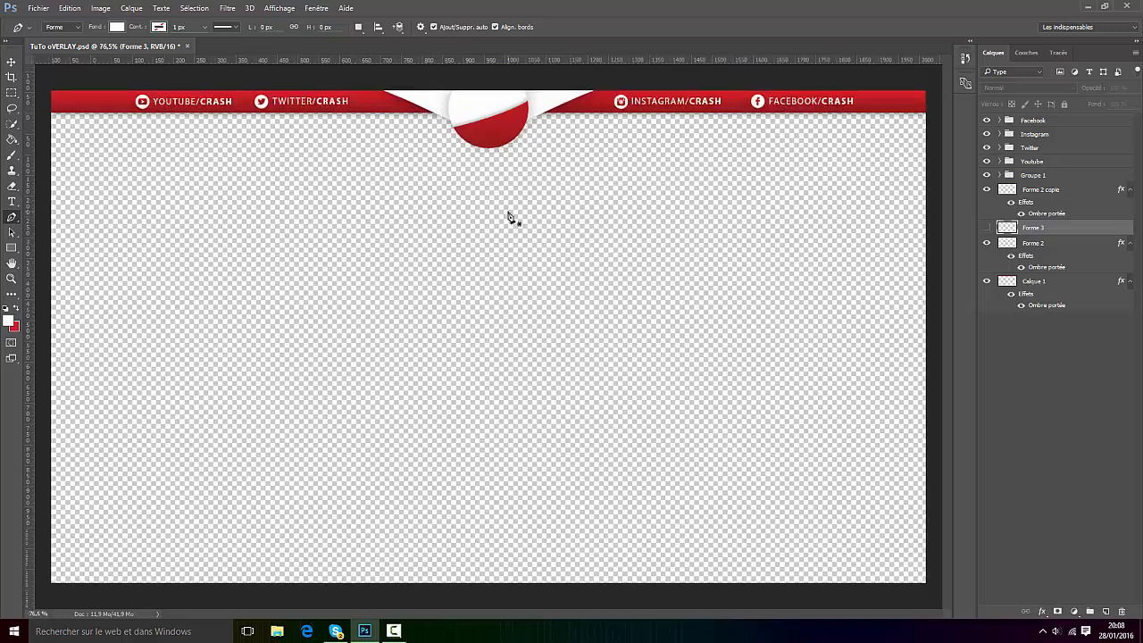
pyautogui.press('m')
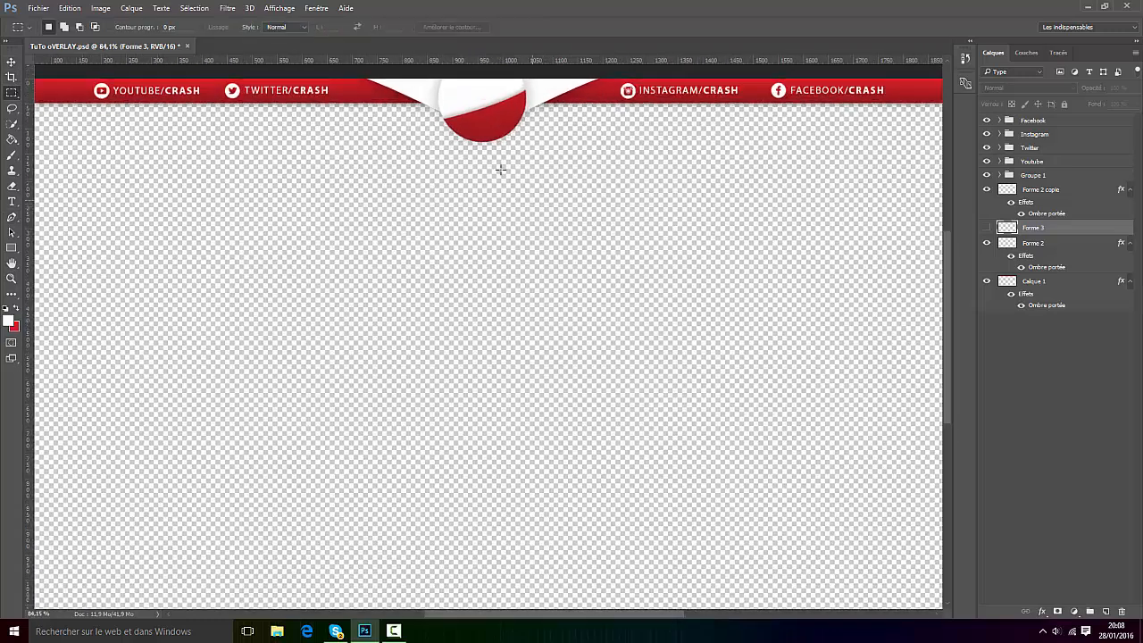
pyautogui.scroll(2, 451, 103)
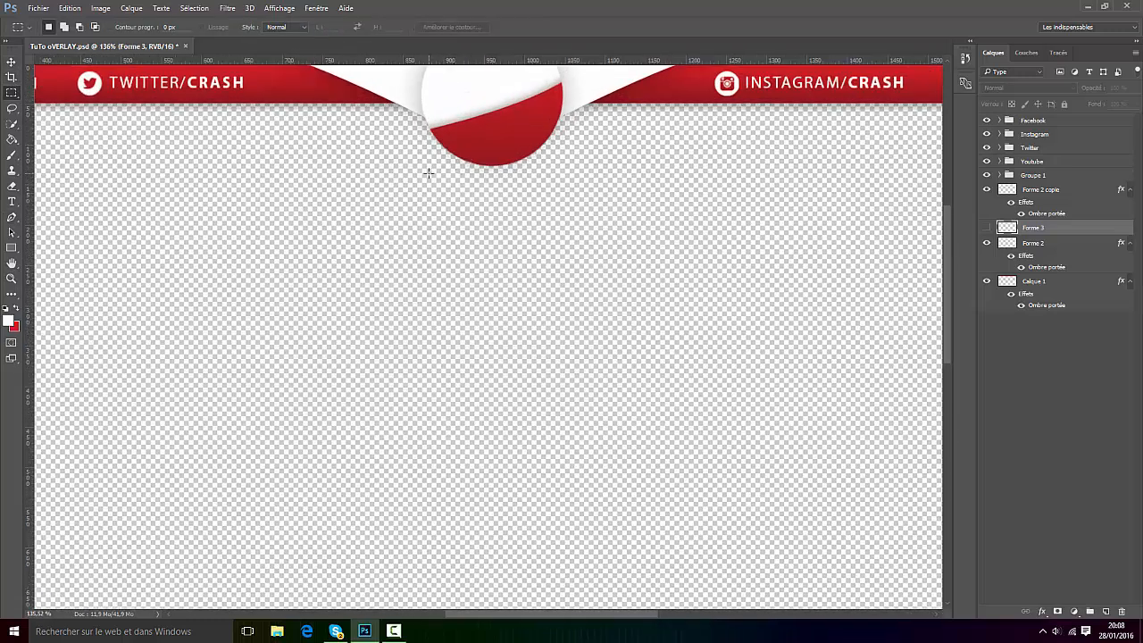
pyautogui.moveTo(422, 171); pyautogui.dragTo(560, 208)
pyautogui.scroll(1, 512, 164)
pyautogui.press('Right')
pyautogui.press('Right')
pyautogui.press('Right')
pyautogui.press('Right')
pyautogui.press('Right')
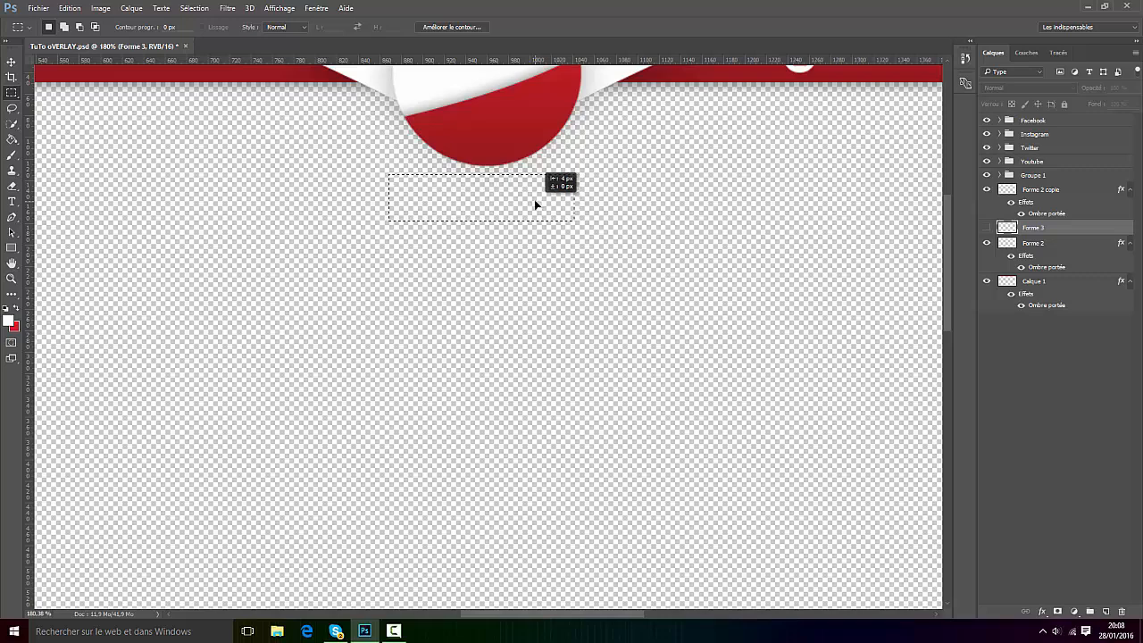
pyautogui.scroll(-3, 526, 184)
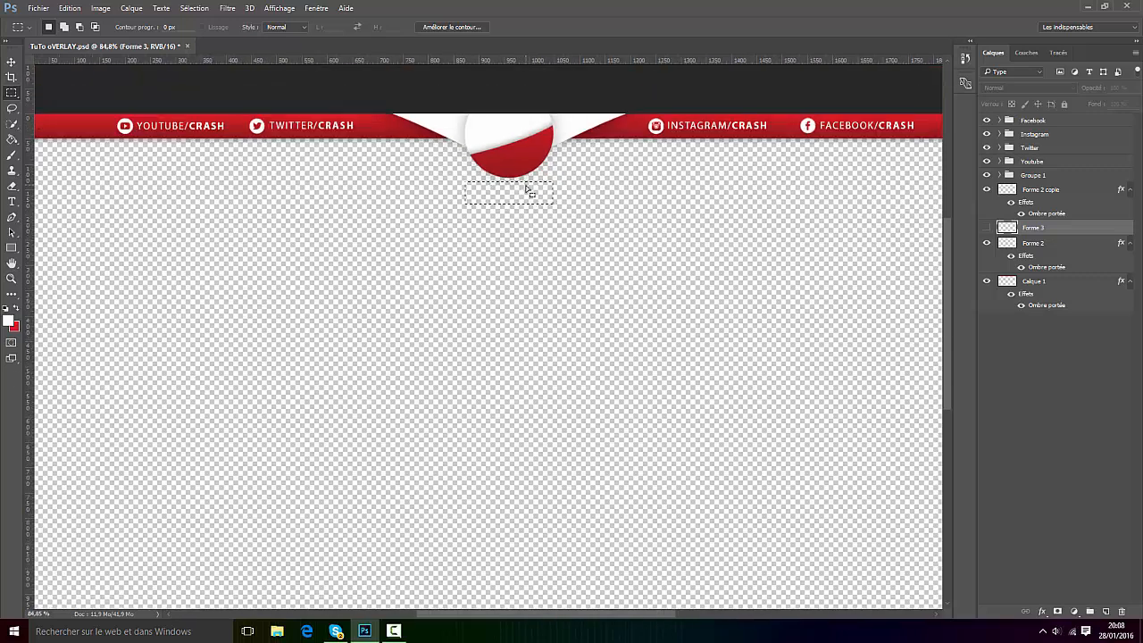
pyautogui.scroll(3, 515, 187)
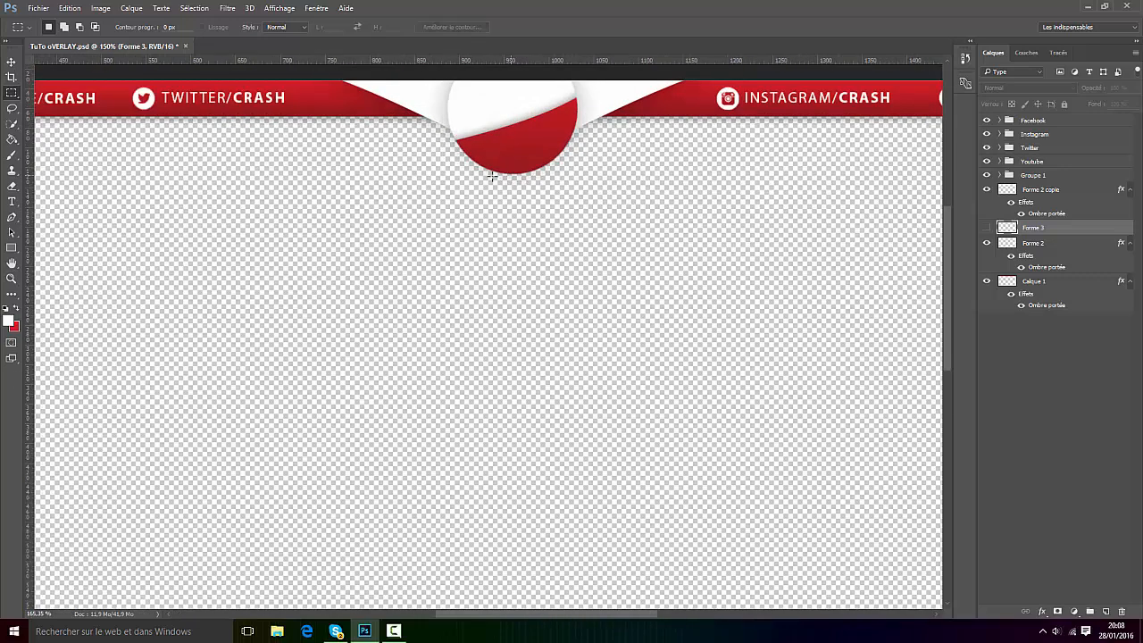
# On a new layer, fill a rectangular selection just below the circle and about as wide as it with red
pyautogui.moveTo(420, 197); pyautogui.dragTo(611, 235)
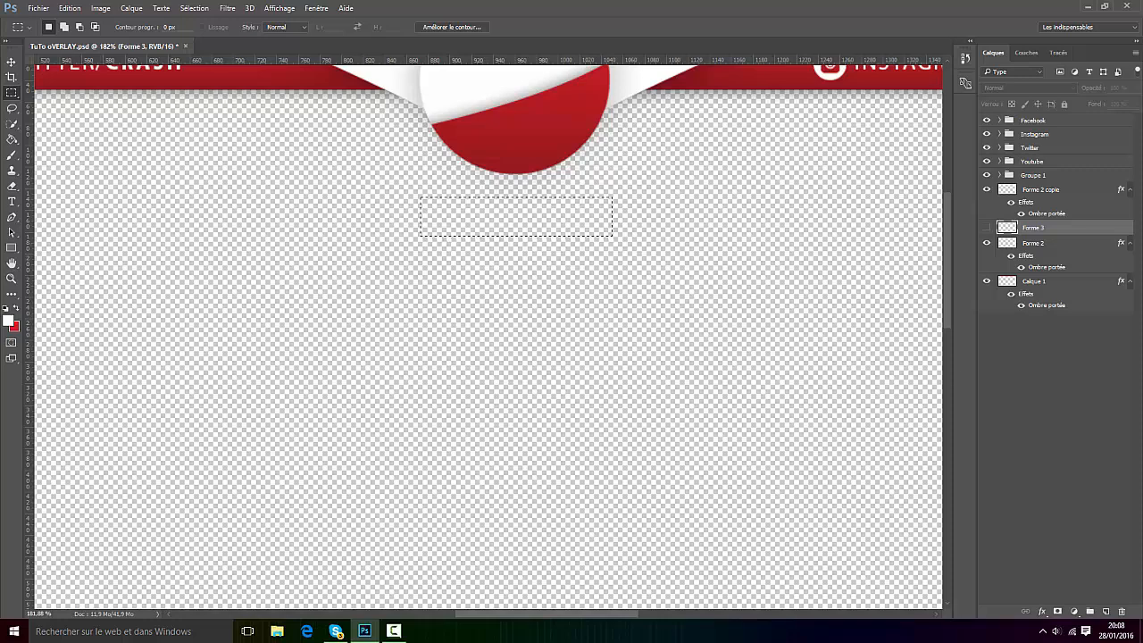
pyautogui.click(1104, 609)
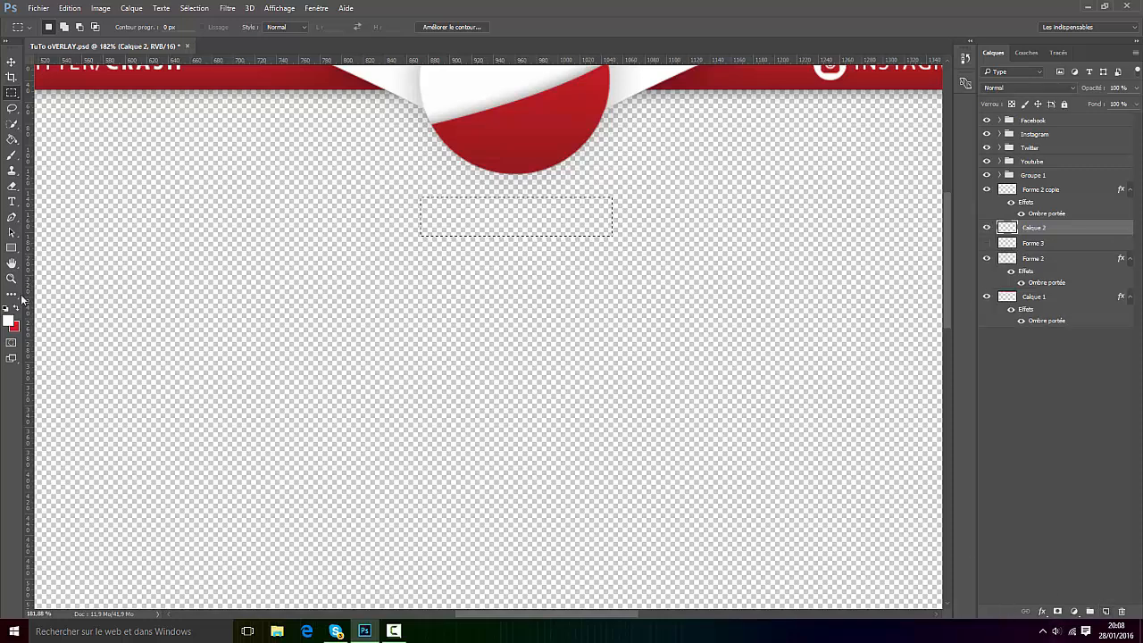
pyautogui.click(16, 308)
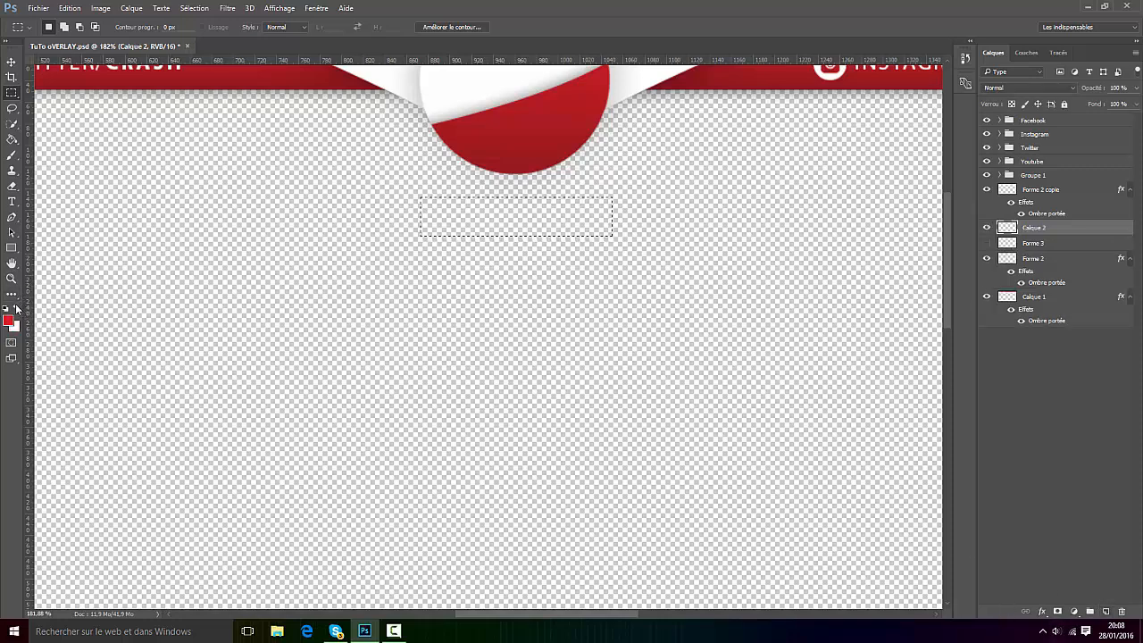
pyautogui.click(11, 139)
pyautogui.click(492, 233)
pyautogui.hotkey('ctrl', 'd')
pyautogui.scroll(-4, 549, 228)
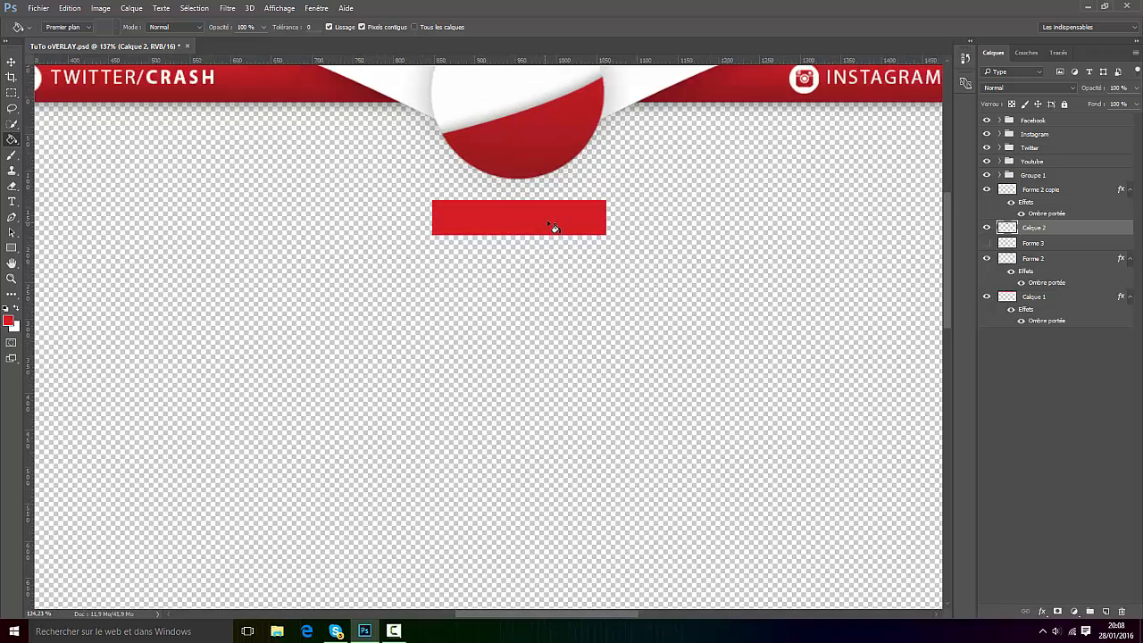
# Apply the saved red gradient overlay (Incrustation en dégradé) preset style to the rectangle's layer, Calque 2
pyautogui.click(11, 63)
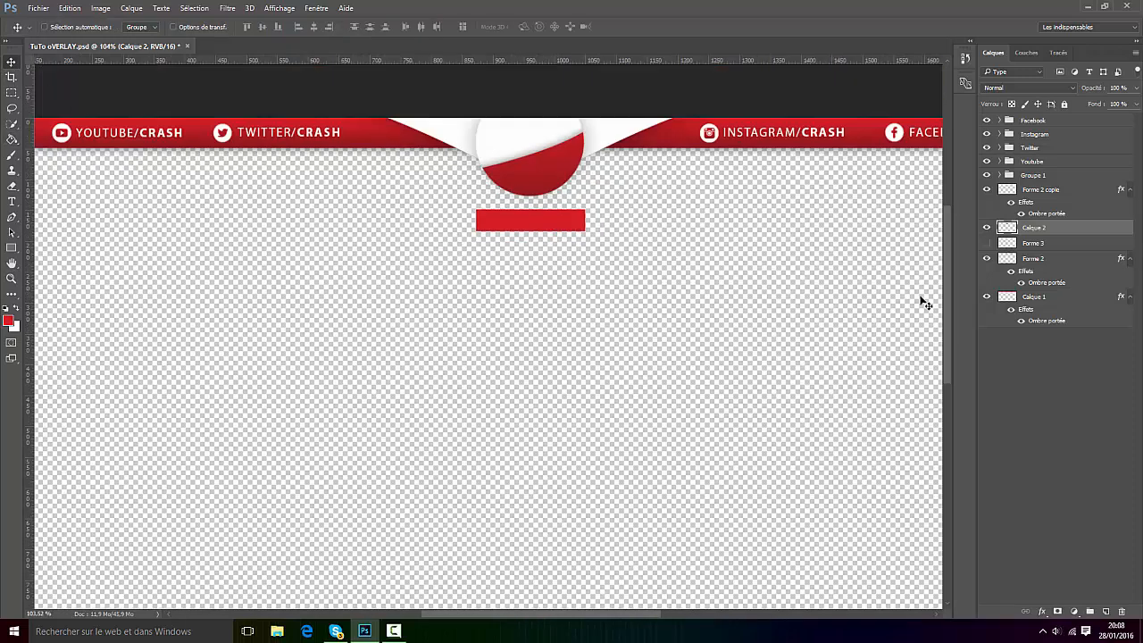
pyautogui.rightClick(1036, 227)
pyautogui.click(857, 85)
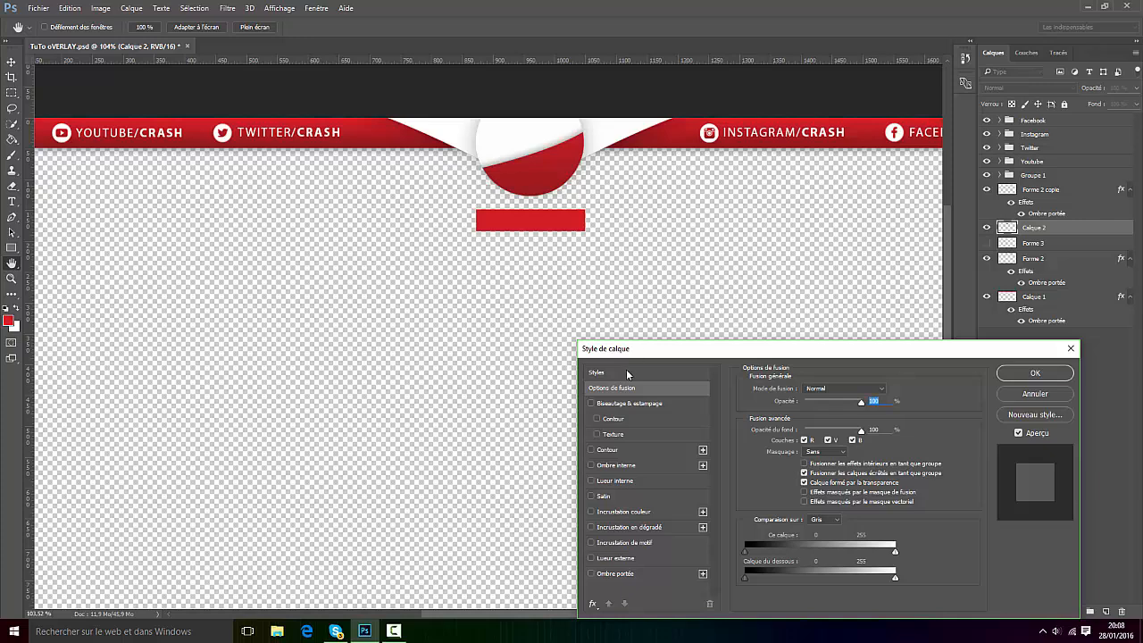
pyautogui.click(626, 369)
pyautogui.click(840, 401)
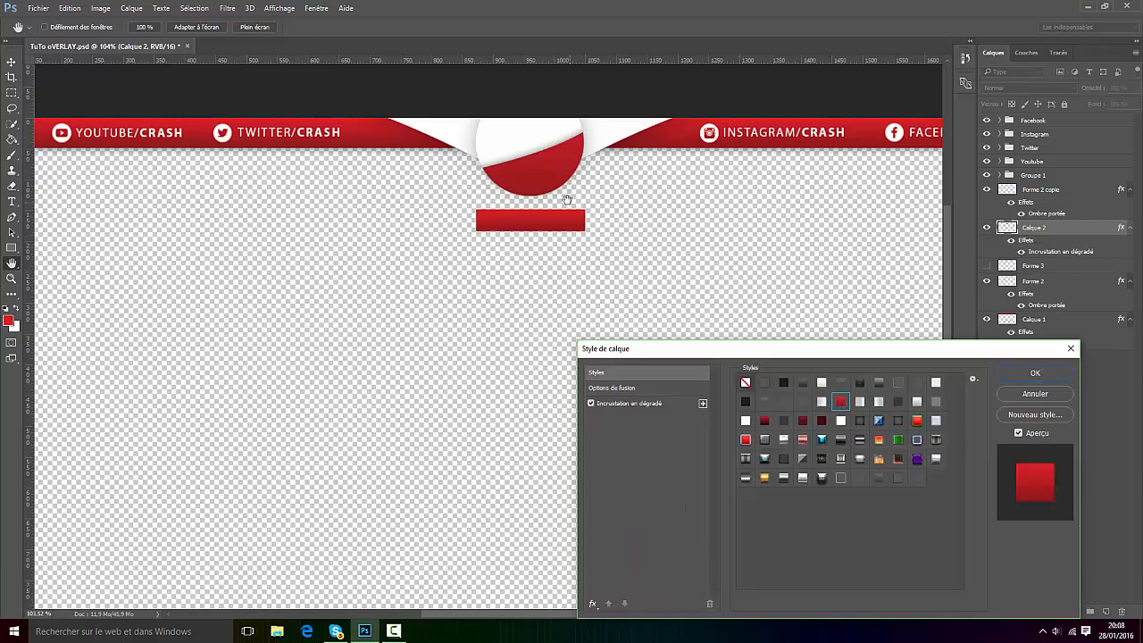
pyautogui.scroll(10, 528, 213)
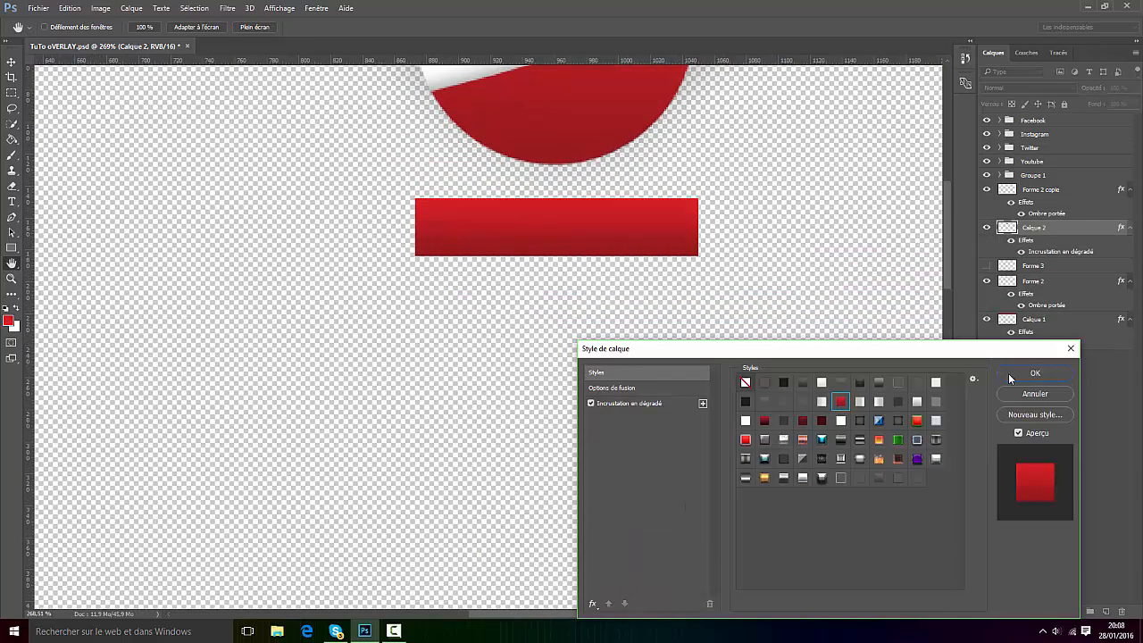
pyautogui.click(1011, 376)
pyautogui.rightClick(1040, 232)
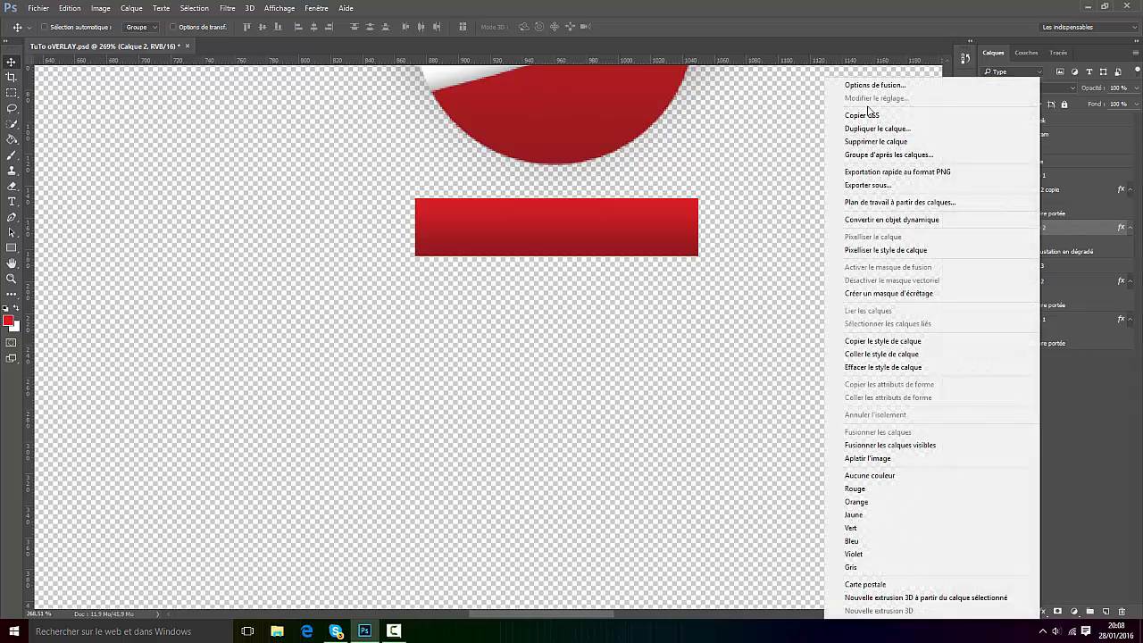
pyautogui.click(1119, 396)
pyautogui.rightClick(1039, 232)
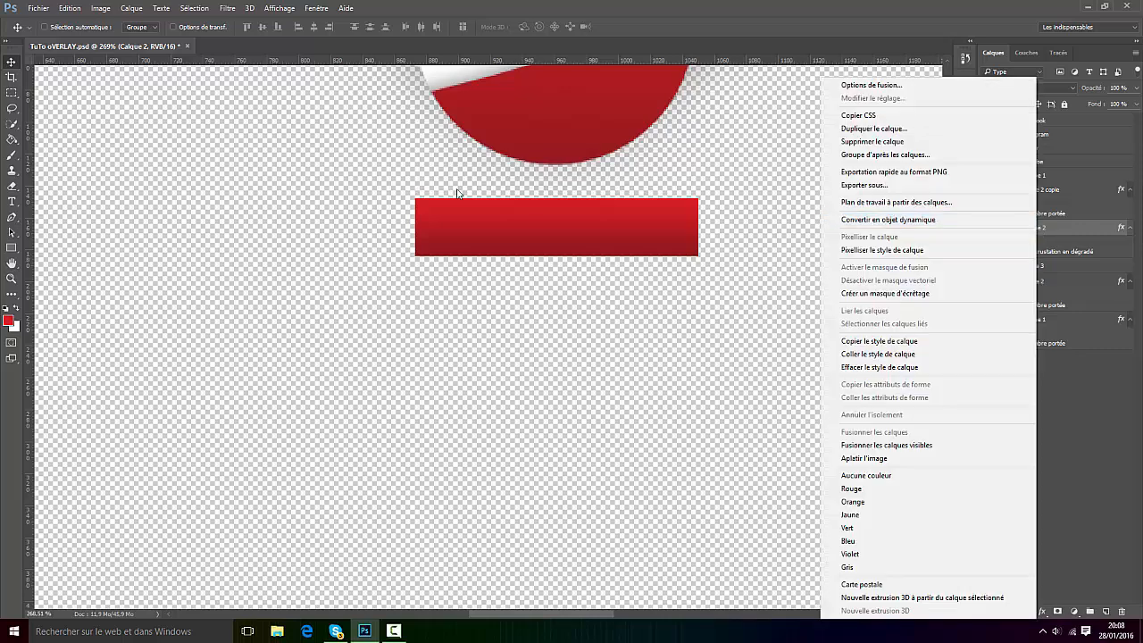
pyautogui.click(552, 176)
pyautogui.scroll(-5, 567, 174)
pyautogui.scroll(4, 569, 175)
pyautogui.scroll(3, 569, 175)
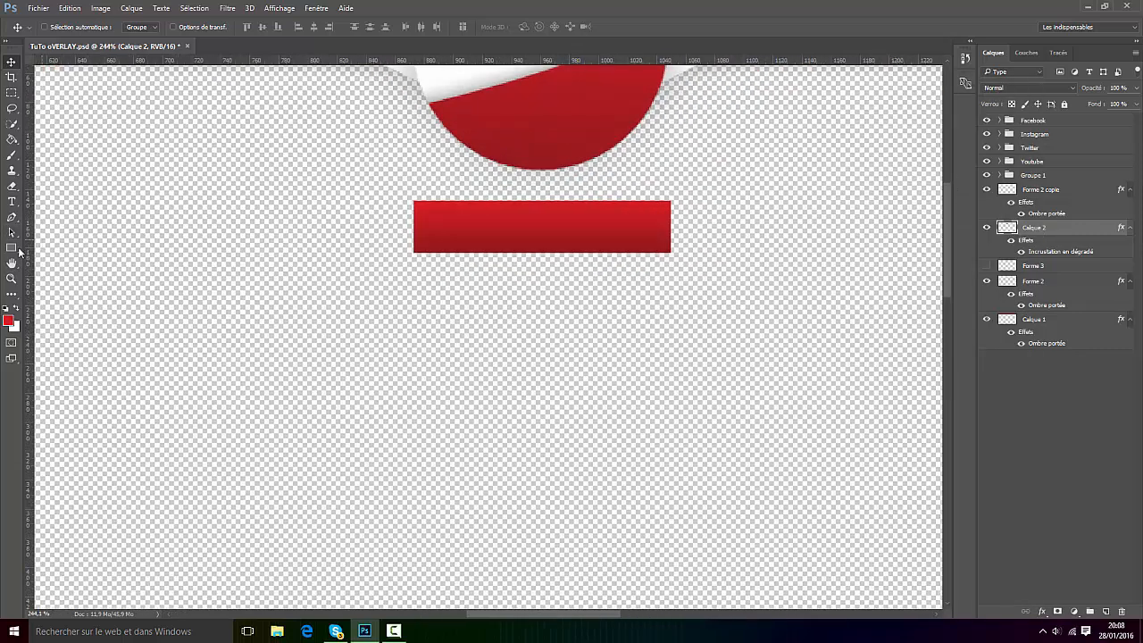
pyautogui.scroll(2, 565, 178)
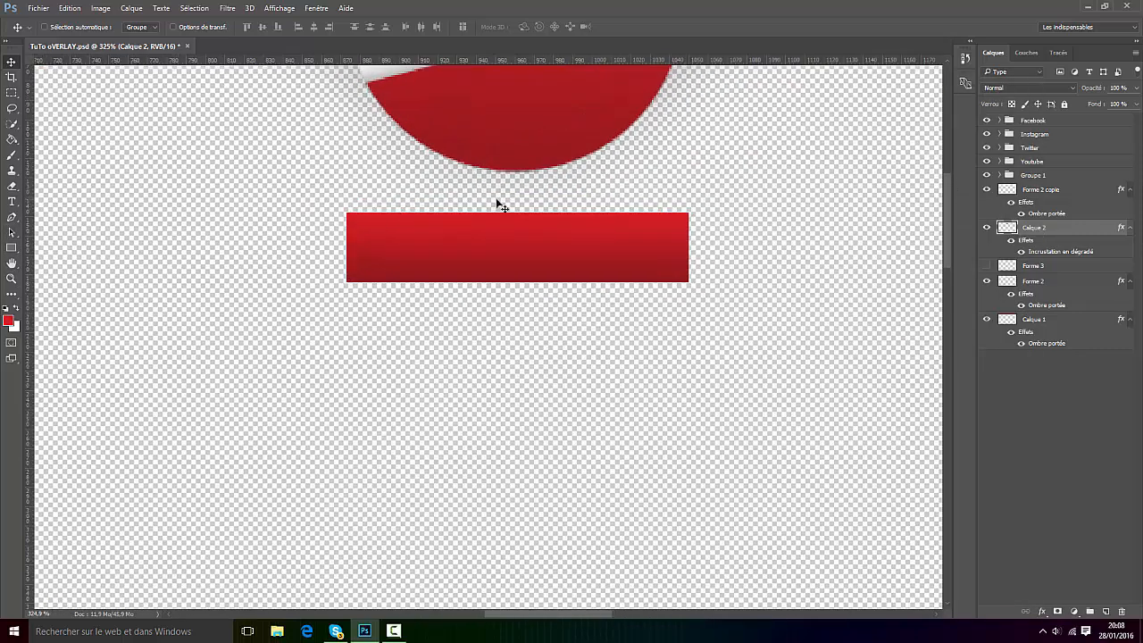
# Draw a red rounded rectangle about 177 by 35 px with a 10 px corner radius over the gradient rectangle below the circle
pyautogui.click(12, 249)
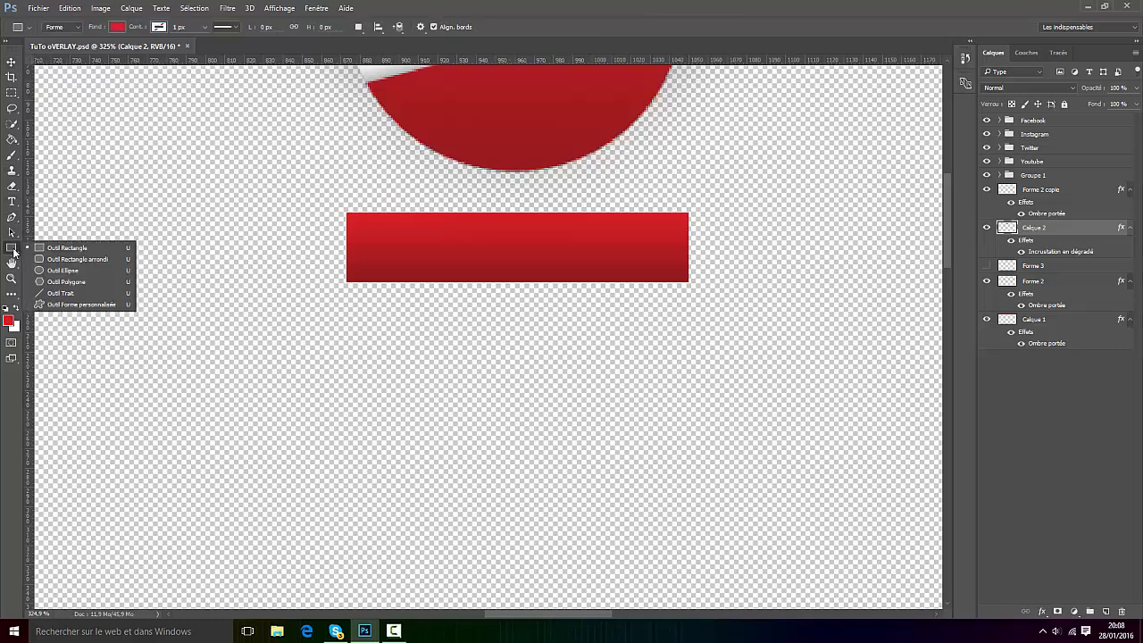
pyautogui.click(88, 259)
pyautogui.scroll(1, 482, 230)
pyautogui.scroll(1, 482, 230)
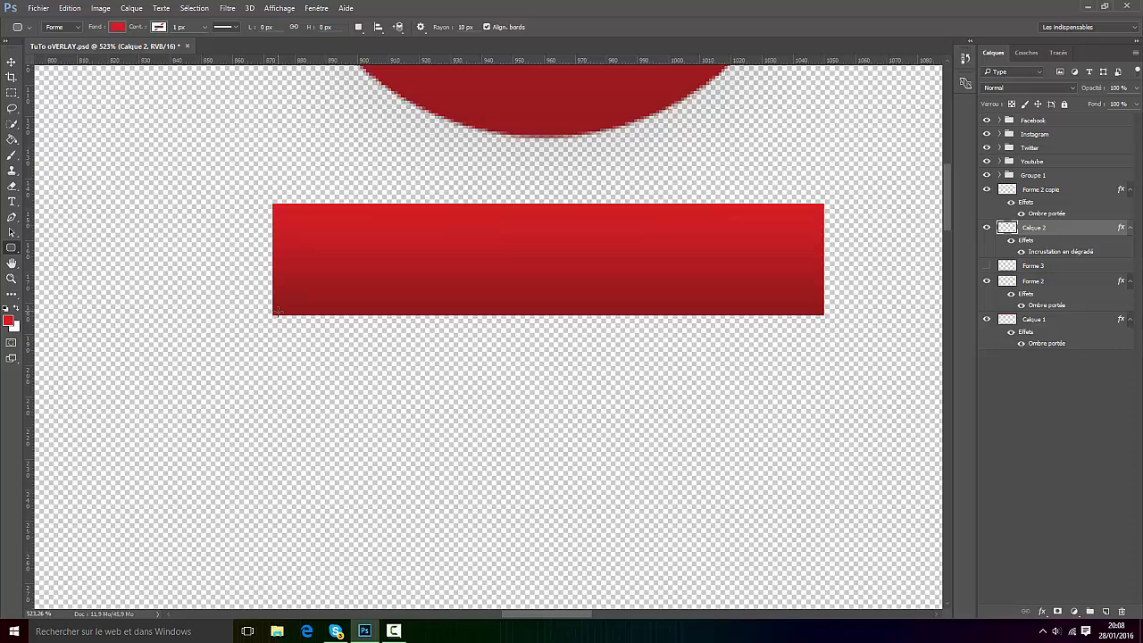
pyautogui.moveTo(274, 314); pyautogui.dragTo(823, 205)
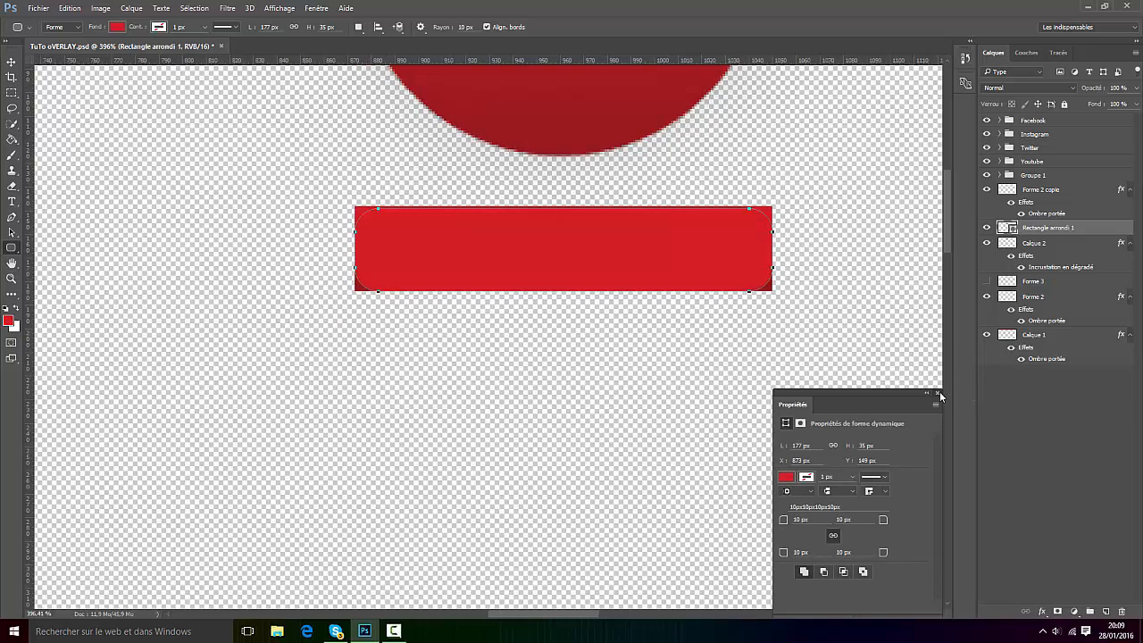
pyautogui.click(937, 393)
# Hide the Calque 2 rectangle and rasterize the rounded rectangle's layer
pyautogui.scroll(2, 669, 216)
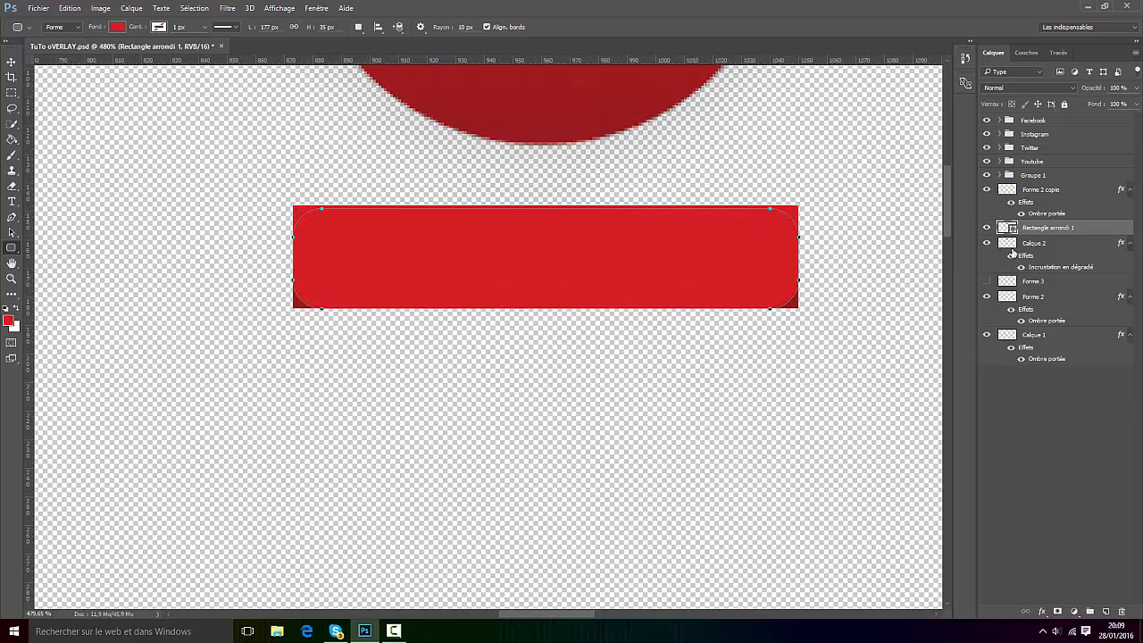
pyautogui.rightClick(1042, 226)
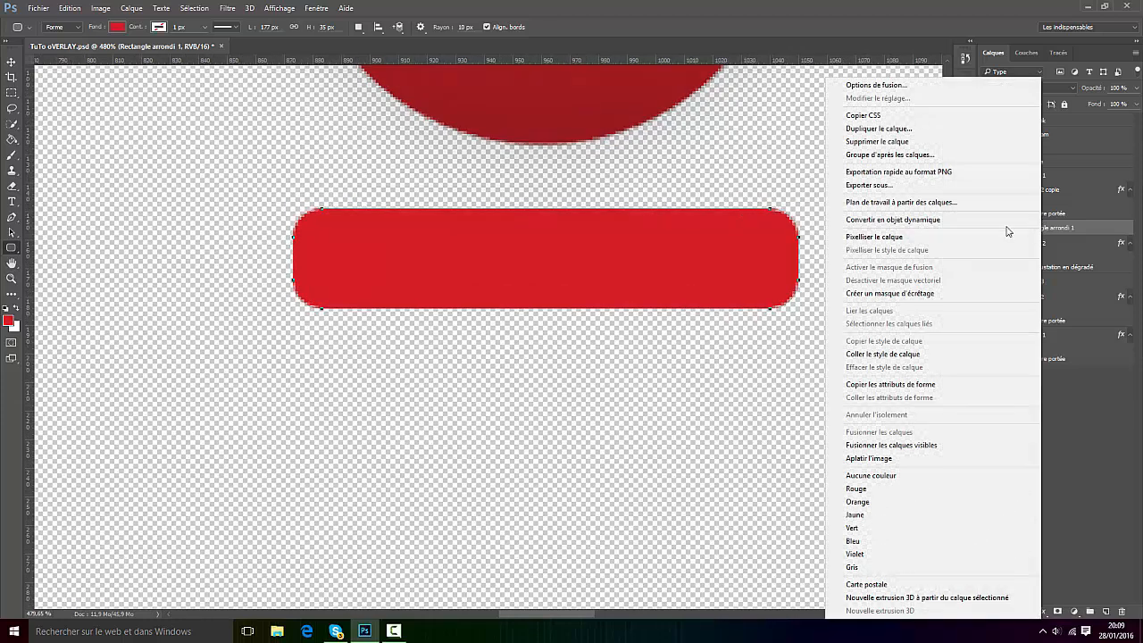
pyautogui.click(1028, 236)
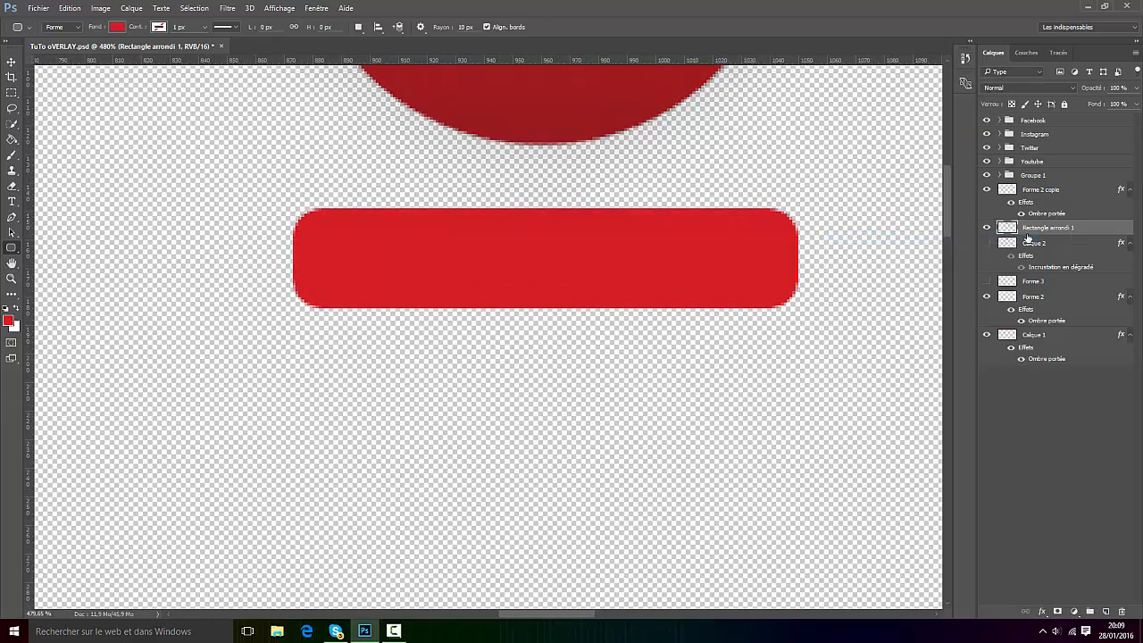
# Apply the saved red gradient overlay (Incrustation en dégradé) preset style to the rounded rectangle
pyautogui.rightClick(1040, 228)
pyautogui.click(861, 84)
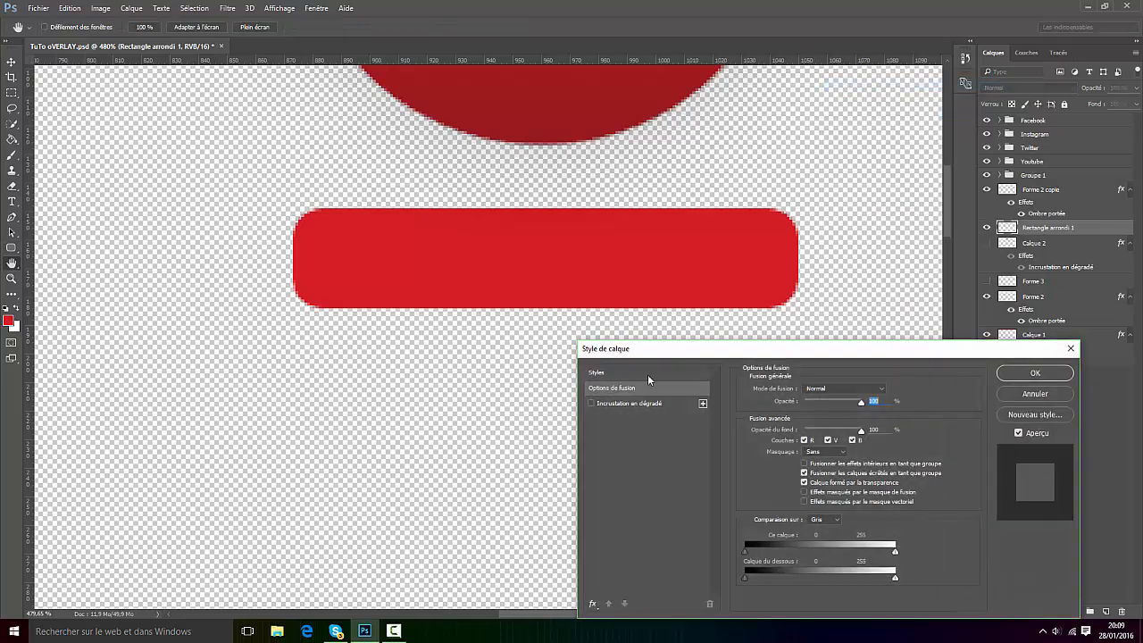
pyautogui.click(647, 373)
pyautogui.click(840, 402)
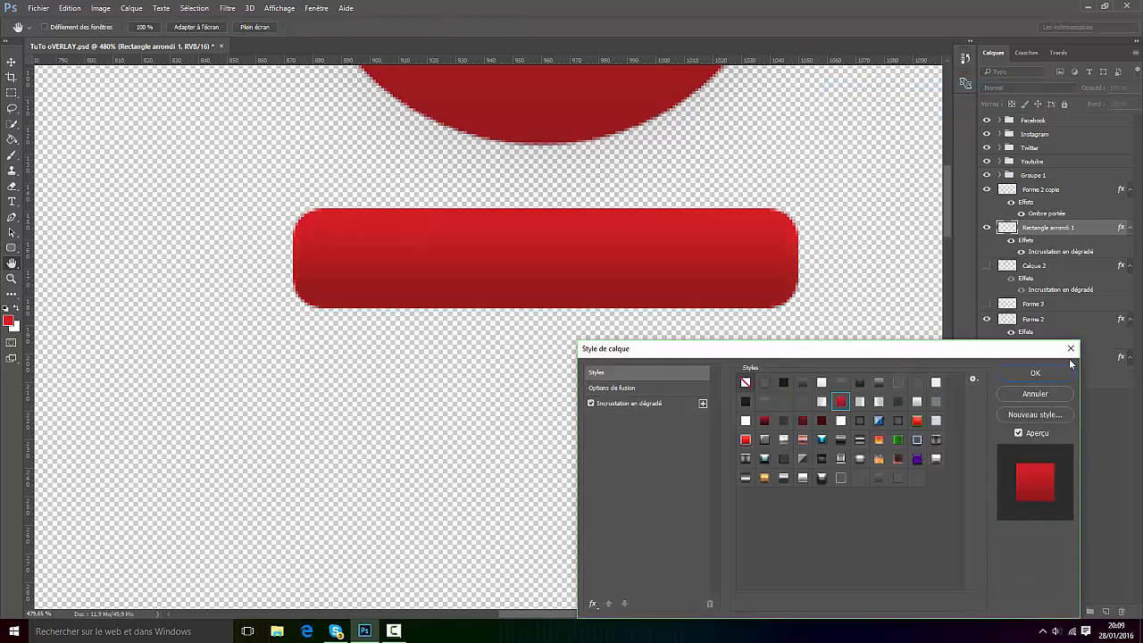
# Add a drop shadow (Ombre portée) to the rounded rectangle with 41% opacity and 16 px size
pyautogui.click(592, 604)
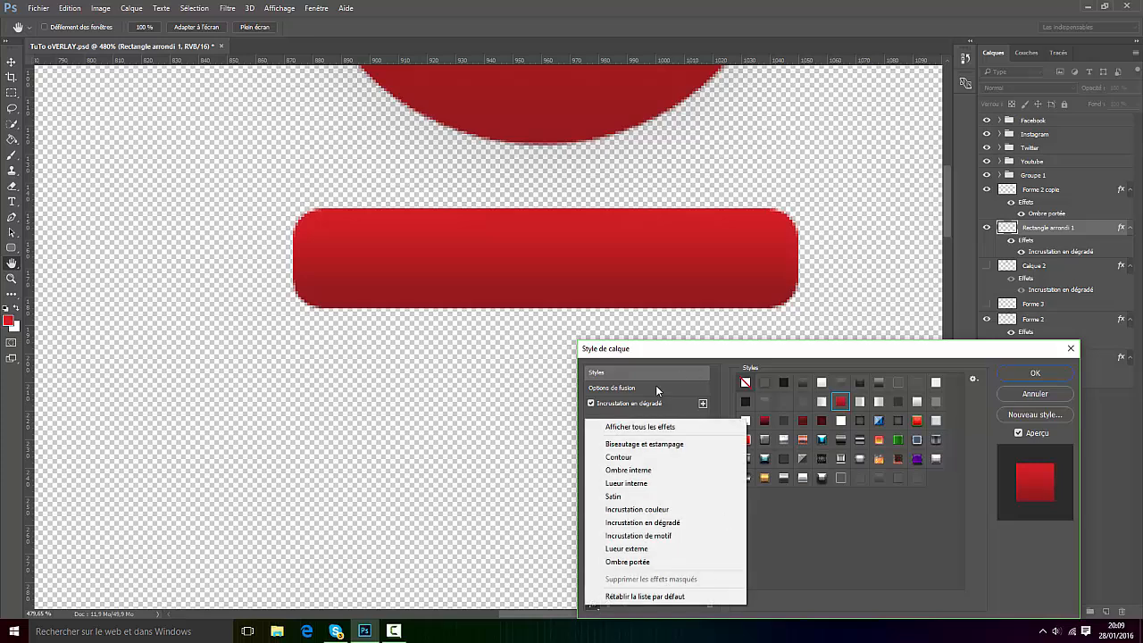
pyautogui.click(635, 562)
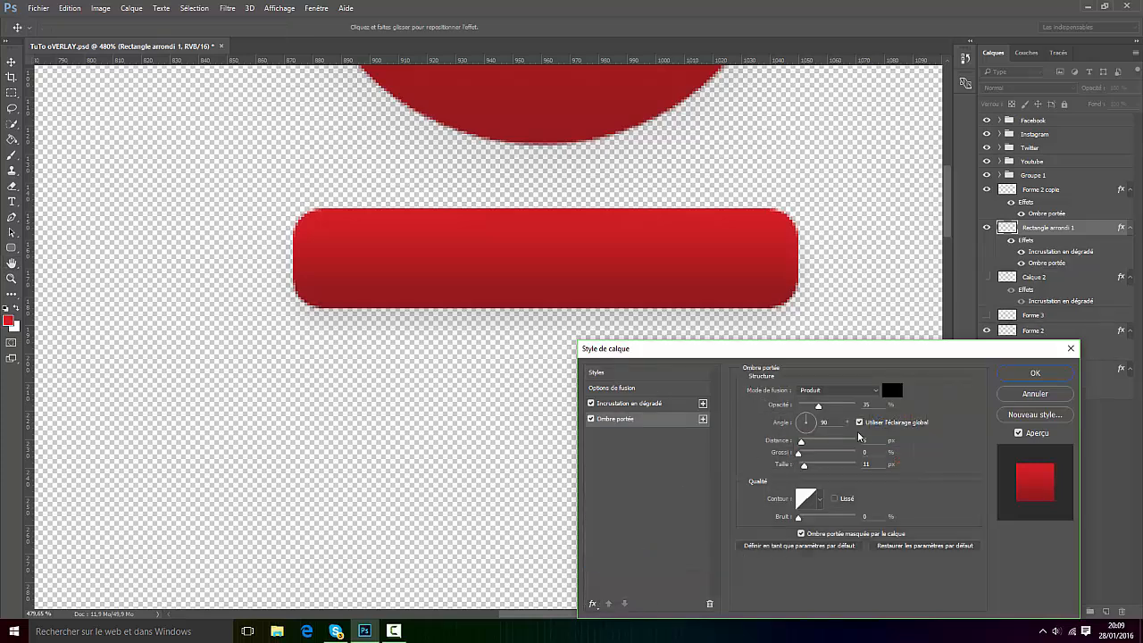
pyautogui.moveTo(804, 466); pyautogui.dragTo(812, 470)
pyautogui.moveTo(821, 407)
pyautogui.mouseDown()
pyautogui.moveTo(841, 409)
pyautogui.moveTo(826, 412)
pyautogui.mouseUp()
pyautogui.click(1028, 373)
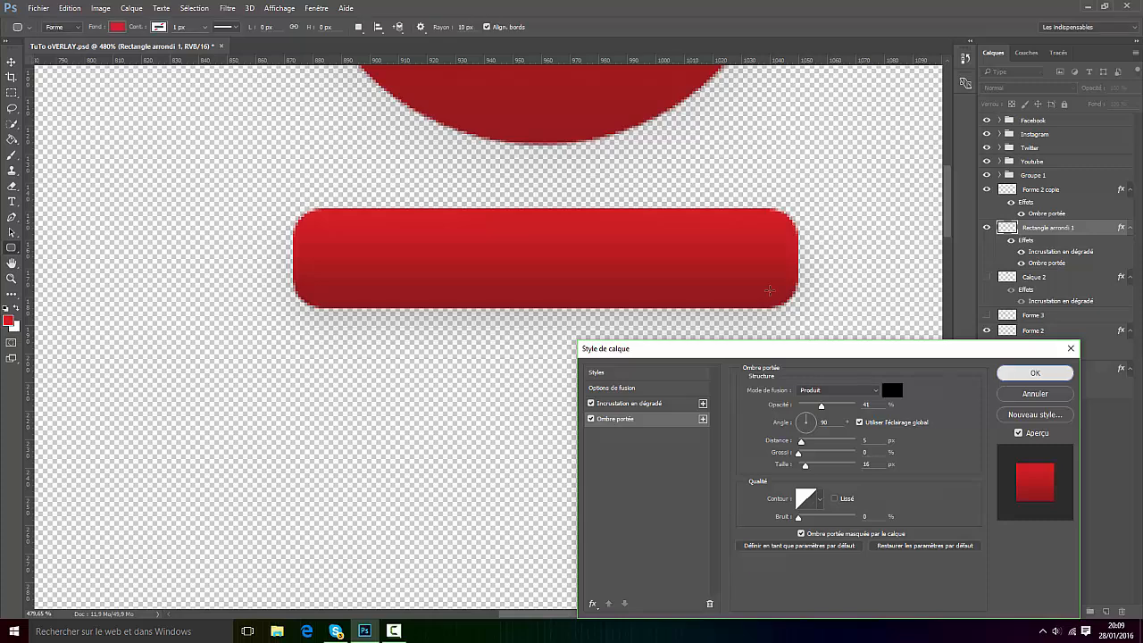
# Create a text box inside the rounded red rectangle containing the text "GFX CRASH"
pyautogui.scroll(-5, 711, 262)
pyautogui.scroll(-5, 711, 261)
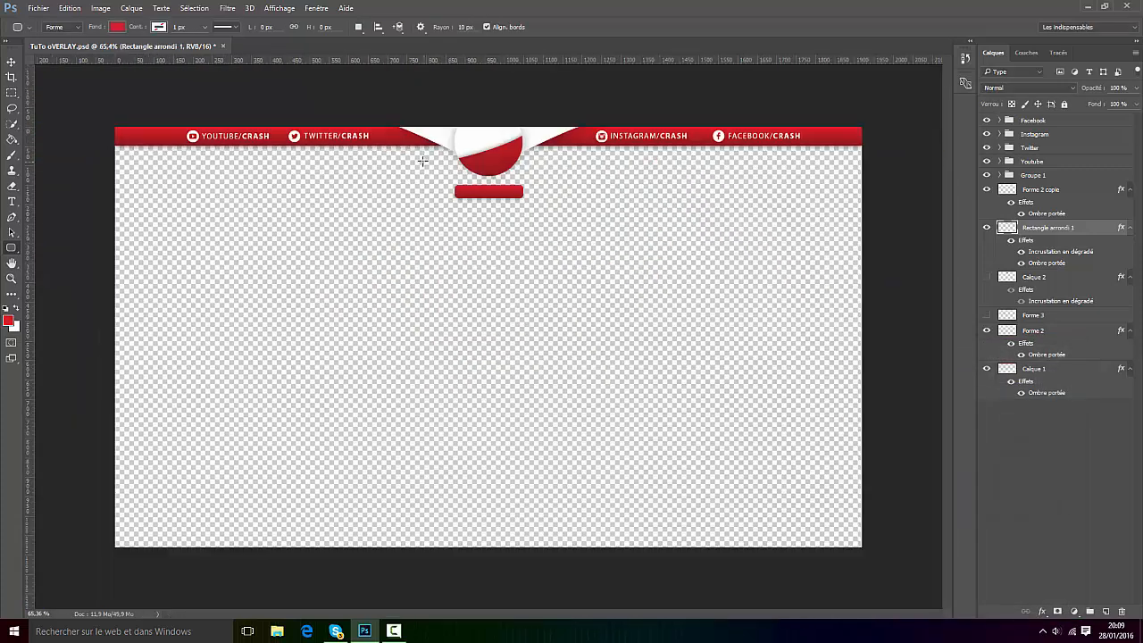
pyautogui.scroll(2, 422, 161)
pyautogui.scroll(5, 500, 83)
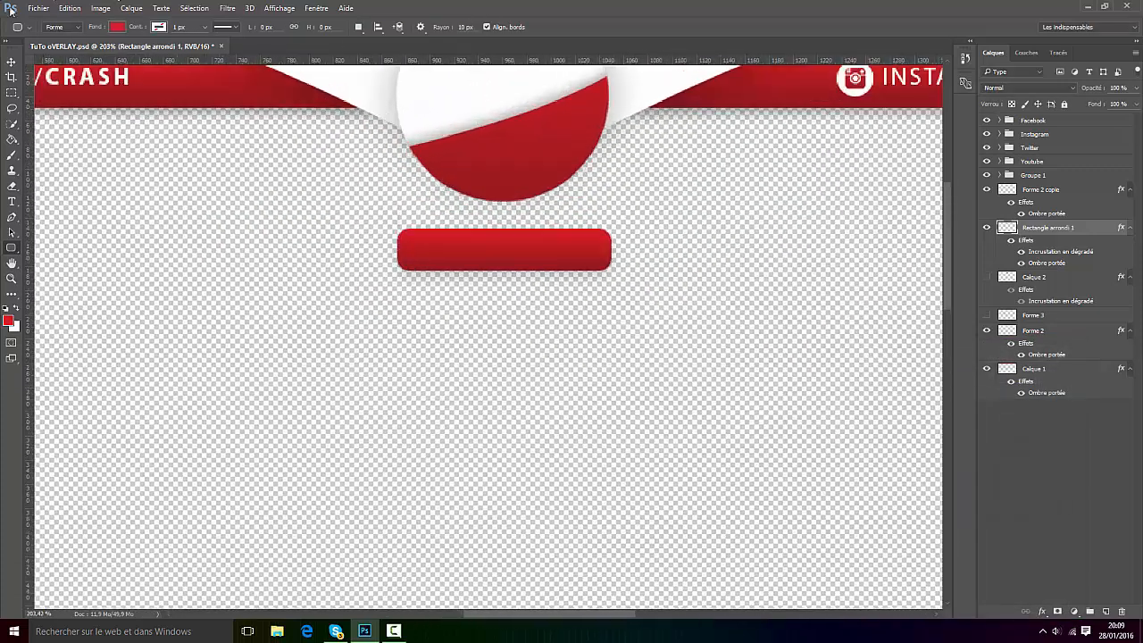
pyautogui.press('v')
pyautogui.scroll(1, 490, 224)
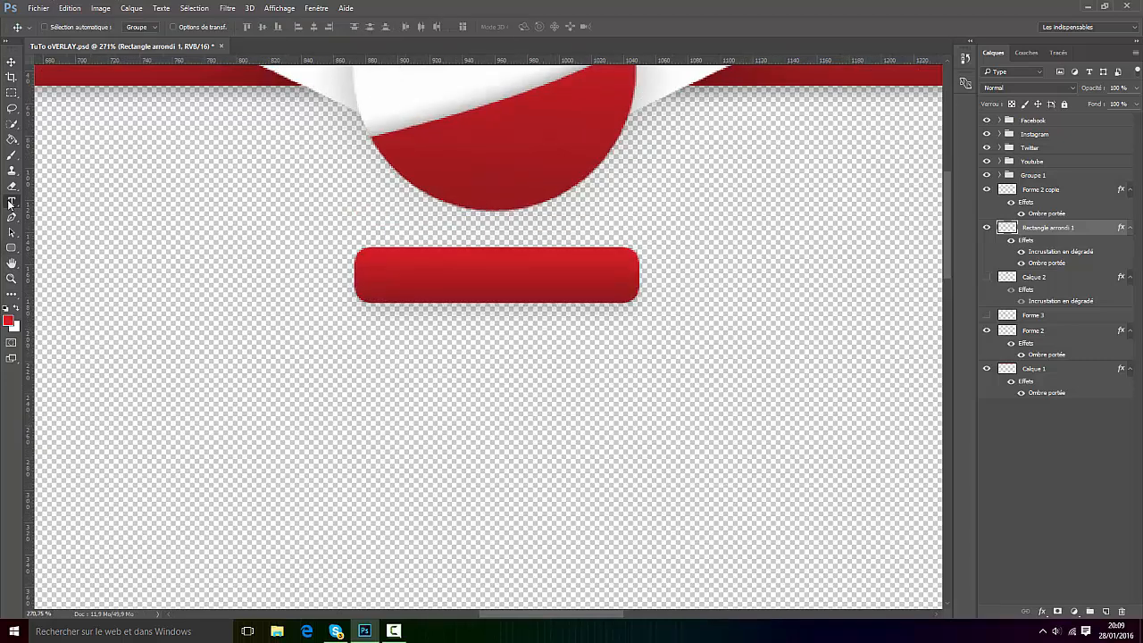
pyautogui.press('t')
pyautogui.scroll(1, 411, 272)
pyautogui.moveTo(337, 256); pyautogui.dragTo(631, 309)
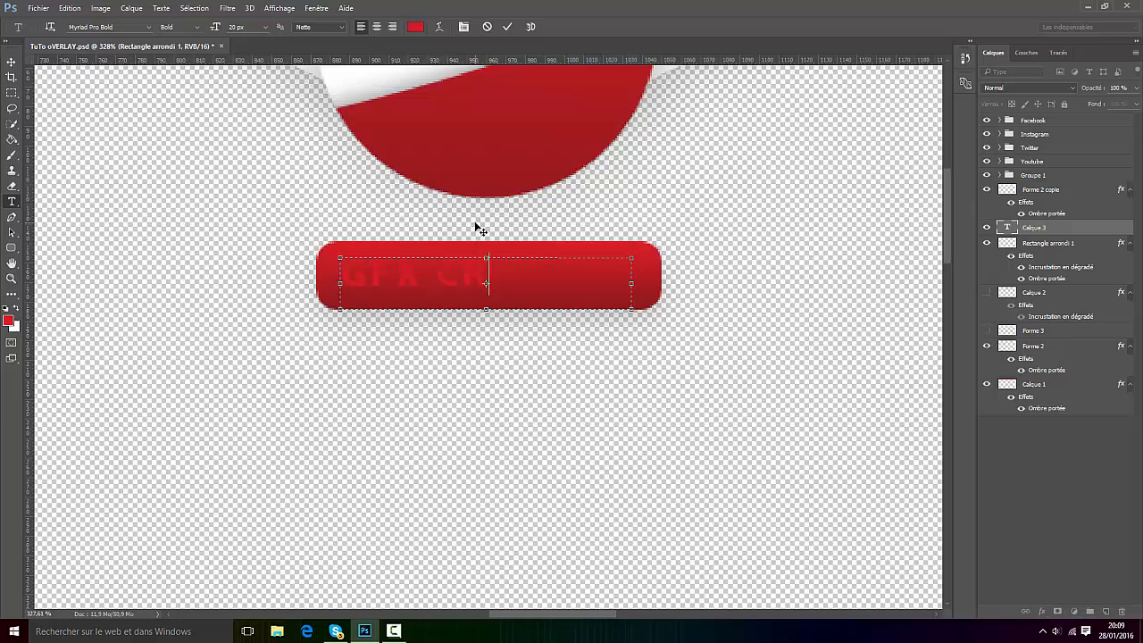
# Set the GFX CRASH text colour to white (#ffffff)
pyautogui.moveTo(575, 282); pyautogui.dragTo(254, 308)
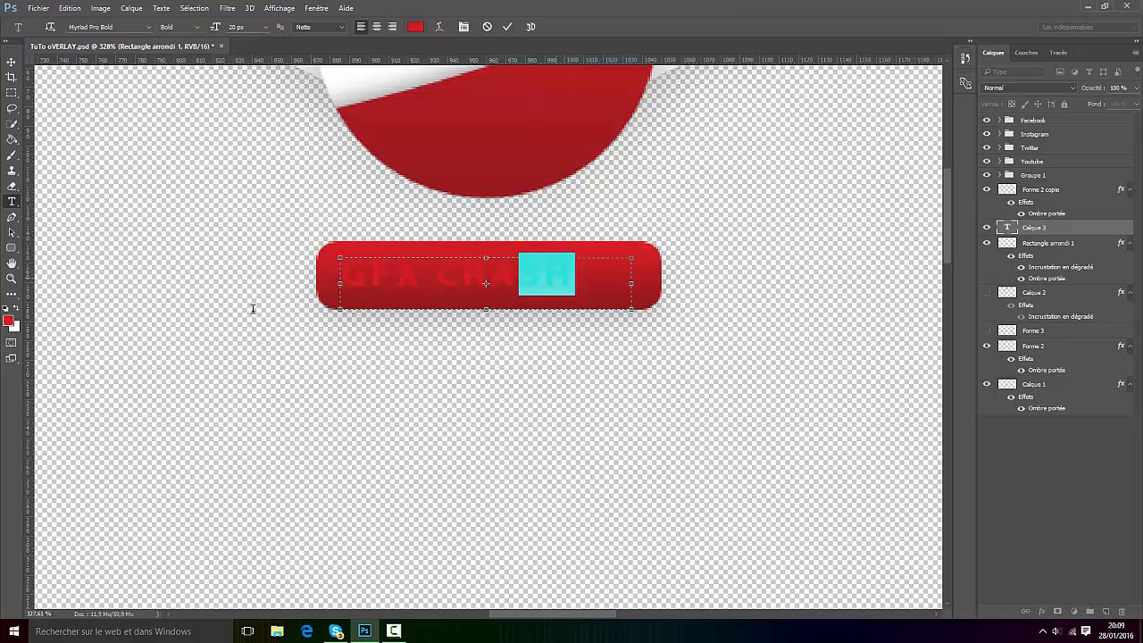
pyautogui.click(415, 26)
pyautogui.moveTo(778, 127); pyautogui.dragTo(701, 112)
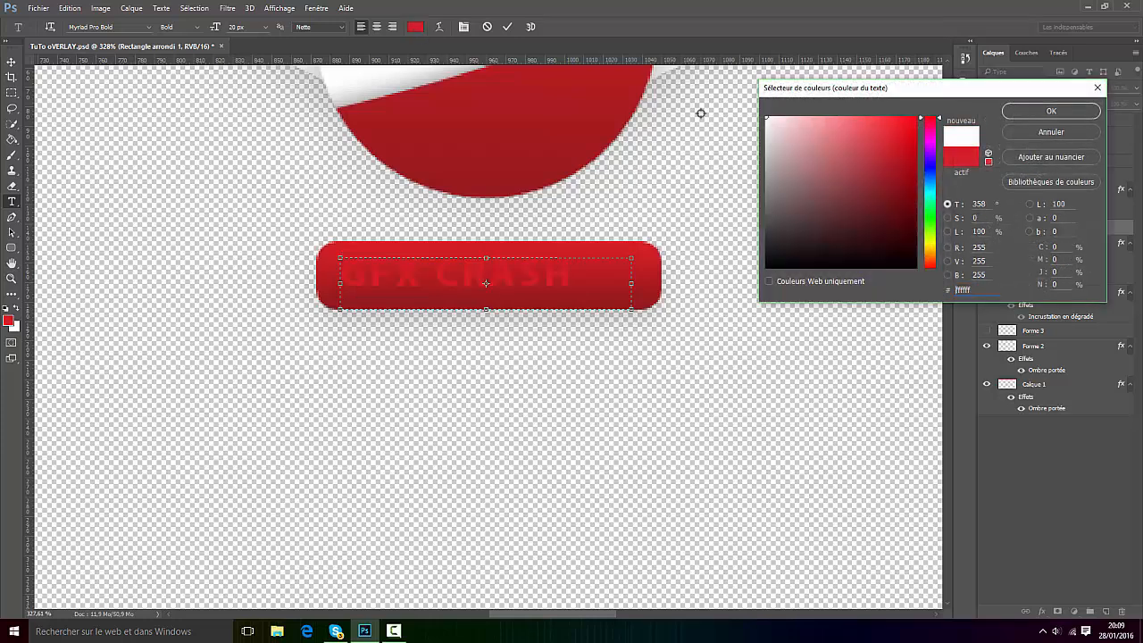
pyautogui.click(1048, 115)
# Change the GFX CRASH text to the Regular font style and center it on the rounded red plate
pyautogui.click(110, 26)
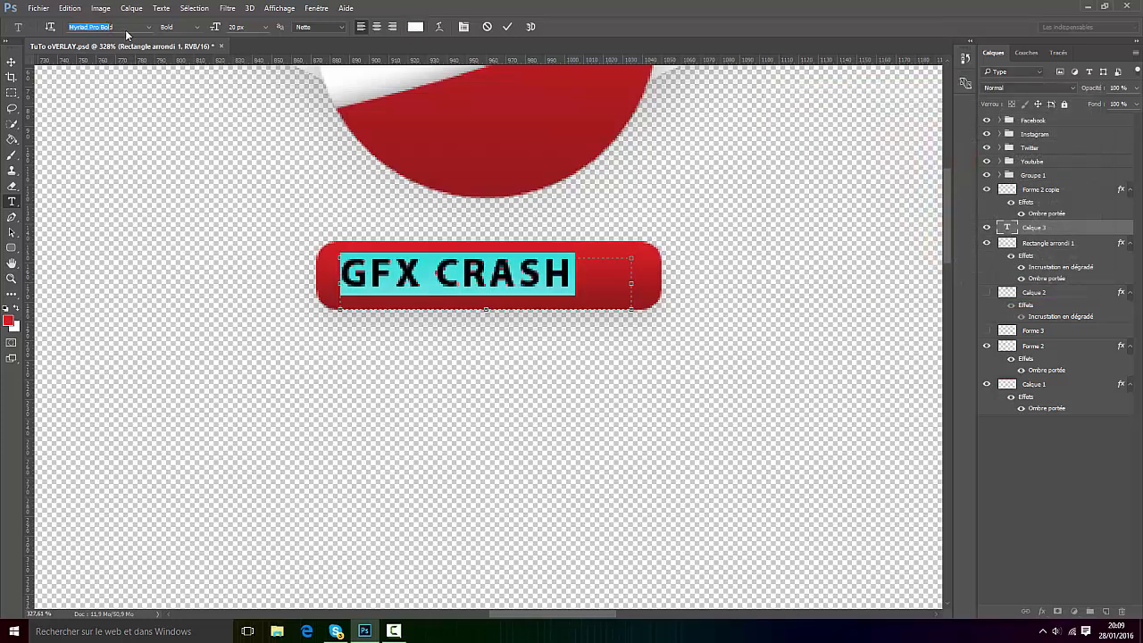
pyautogui.click(199, 26)
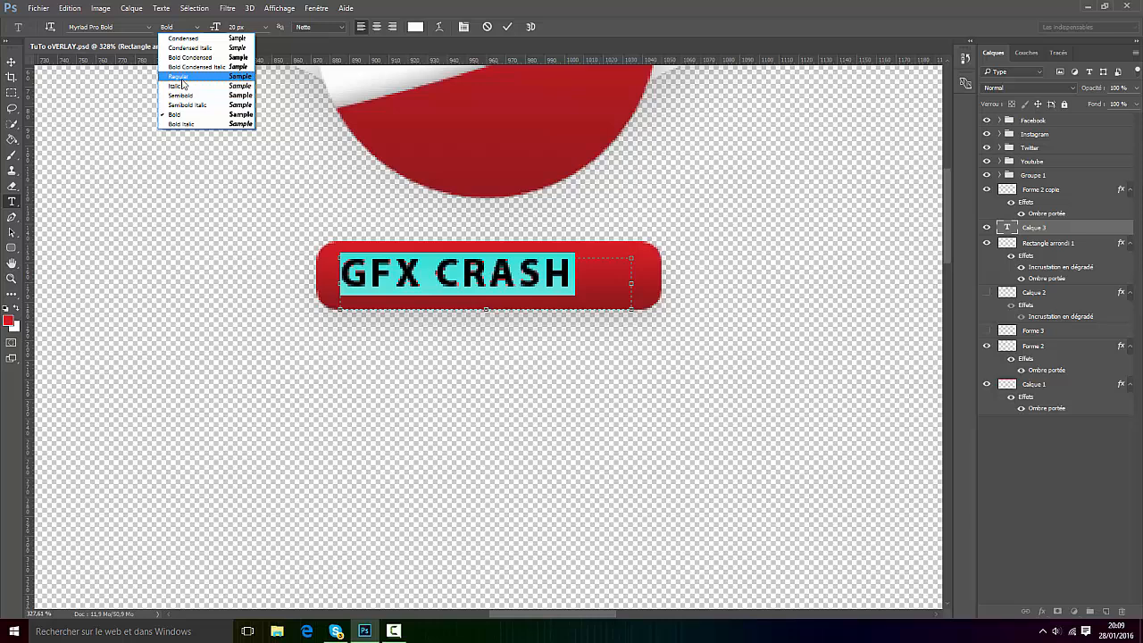
pyautogui.click(181, 77)
pyautogui.click(508, 27)
pyautogui.click(12, 61)
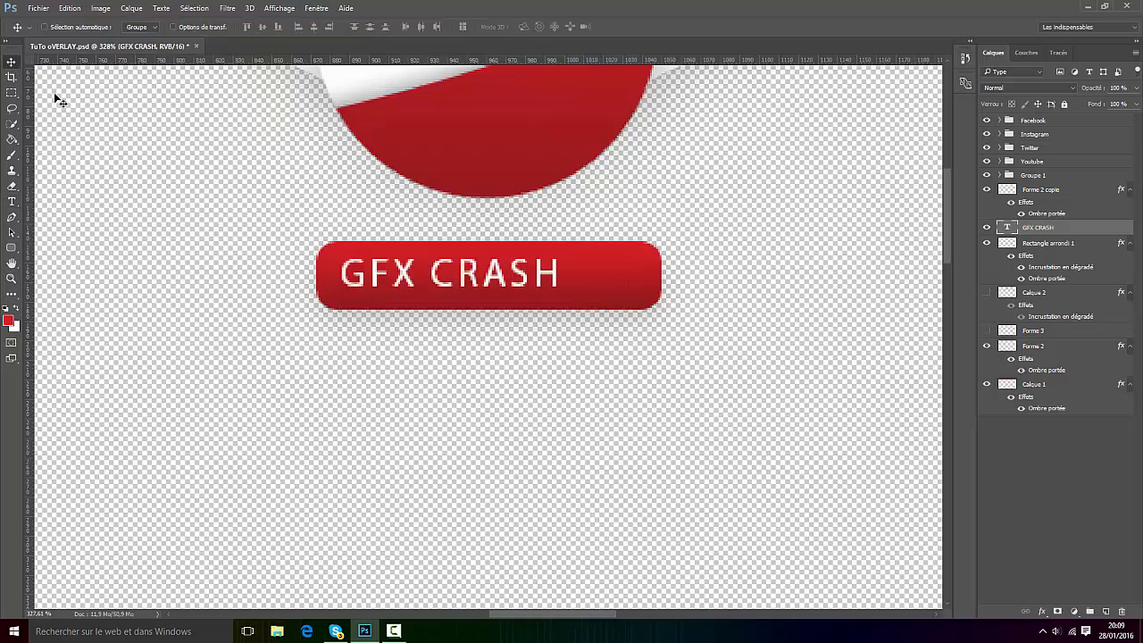
pyautogui.hotkey('ctrl', '0')
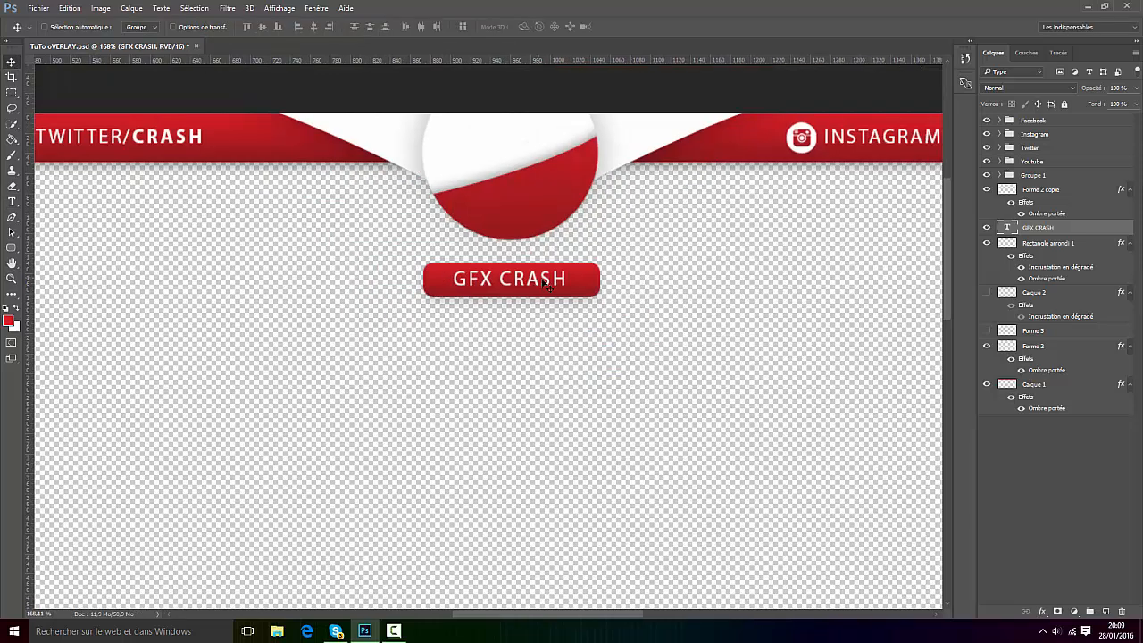
pyautogui.scroll(1, 657, 159)
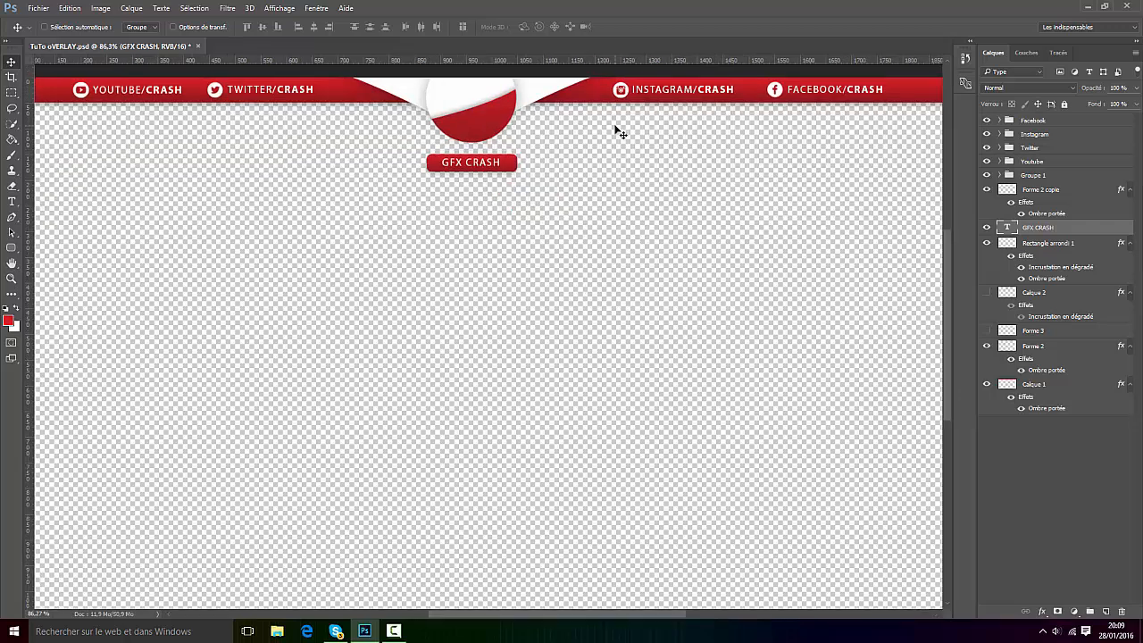
pyautogui.scroll(-2, 559, 107)
pyautogui.scroll(2, 543, 214)
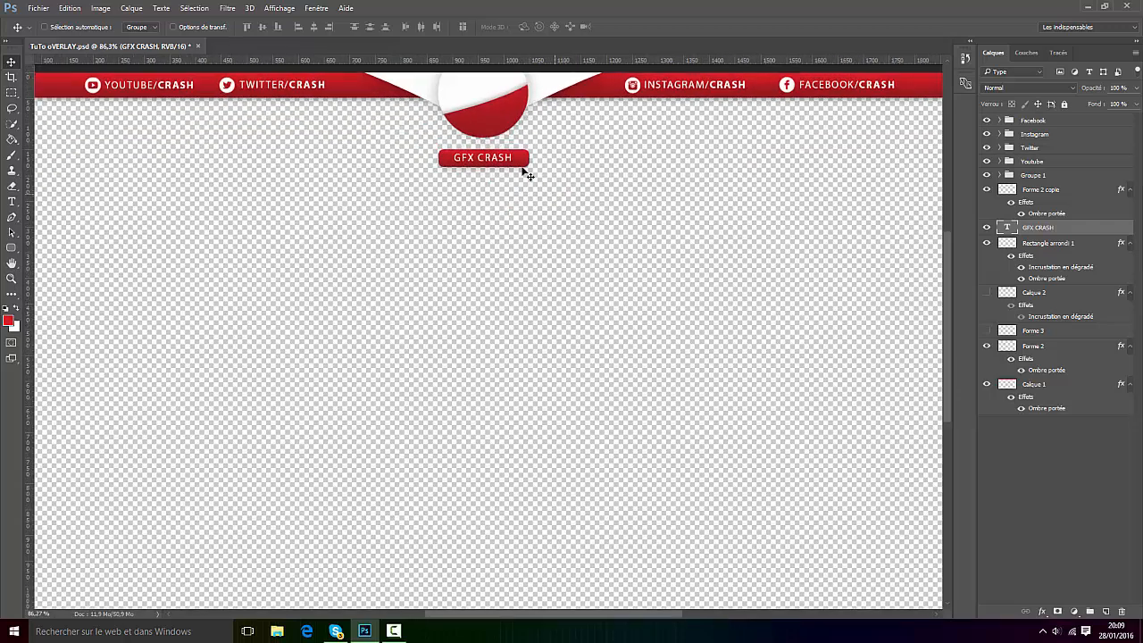
# Hide the GFX CRASH text layer and move the rounded red rectangle to the lower right area of the canvas
pyautogui.click(986, 227)
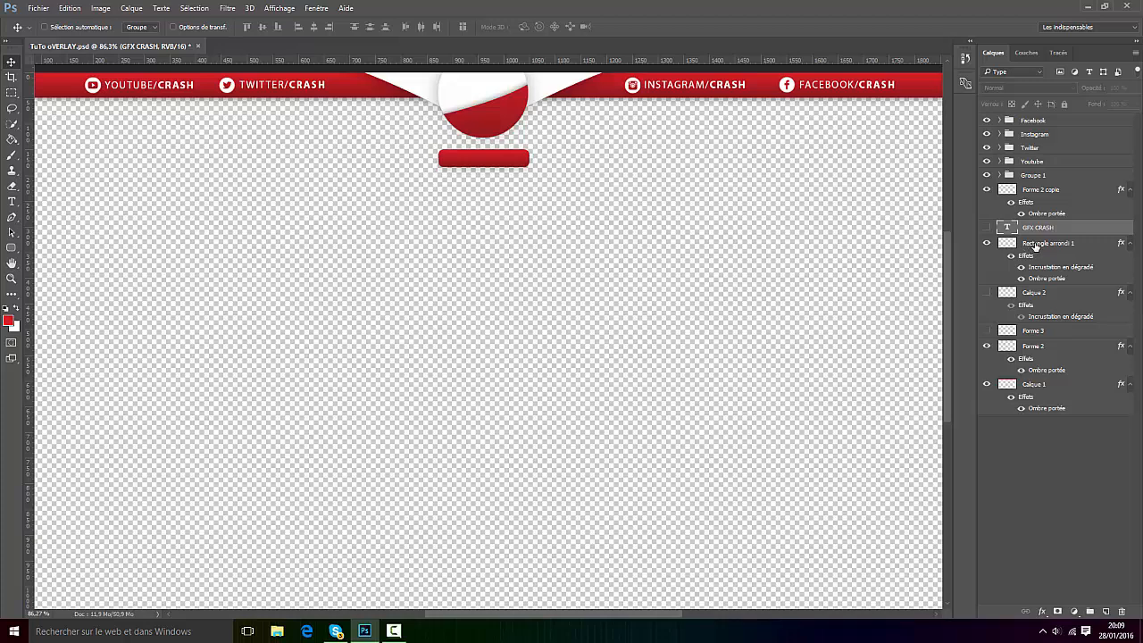
pyautogui.click(1036, 245)
pyautogui.moveTo(522, 158); pyautogui.dragTo(806, 511)
# Stretch the rounded rectangle to about 212% width and position it near the canvas's bottom-right corner
pyautogui.hotkey('ctrl', 't')
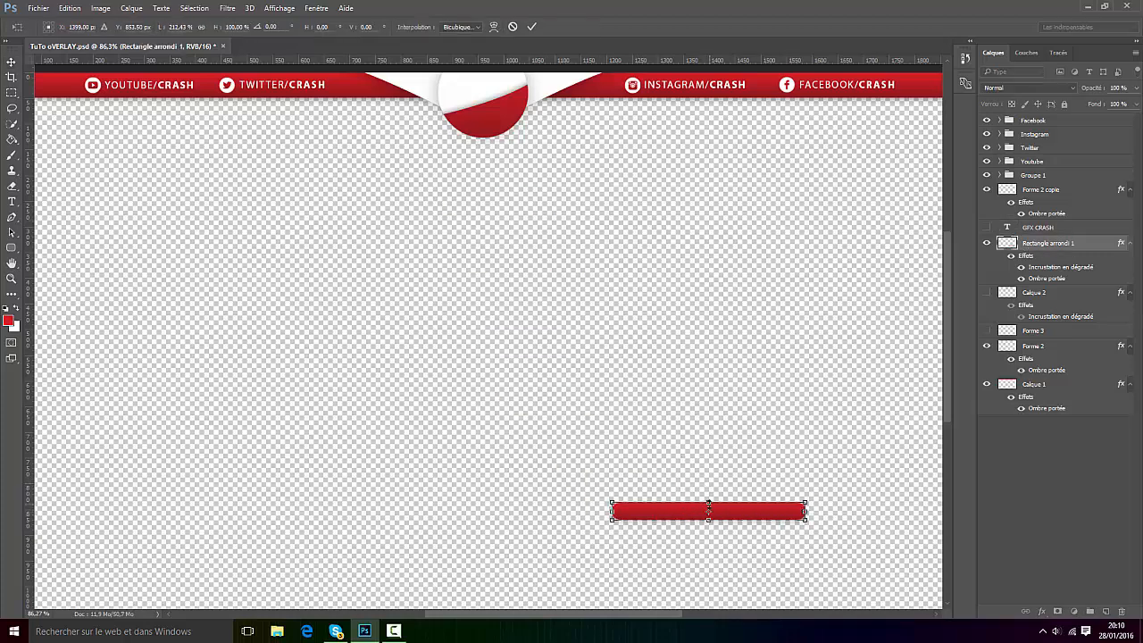
pyautogui.moveTo(708, 504); pyautogui.dragTo(805, 562)
pyautogui.click(532, 27)
# Create a text box inside the widened red bar containing the text "TOP DONATEUR :"
pyautogui.scroll(-3, 727, 375)
pyautogui.scroll(5, 803, 560)
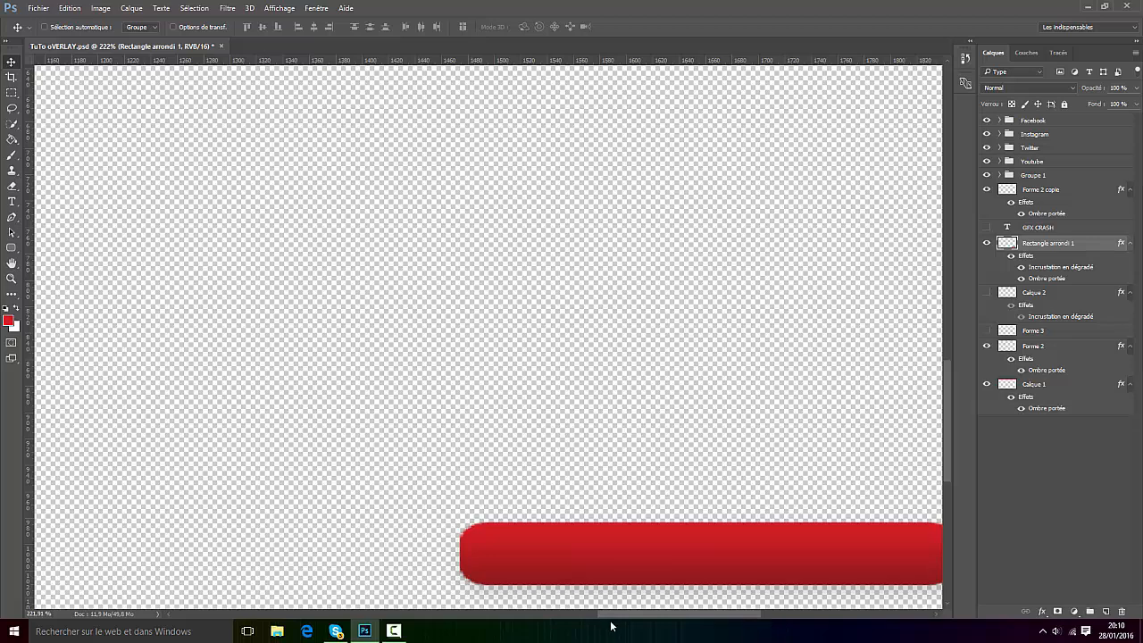
pyautogui.moveTo(638, 614); pyautogui.dragTo(658, 614)
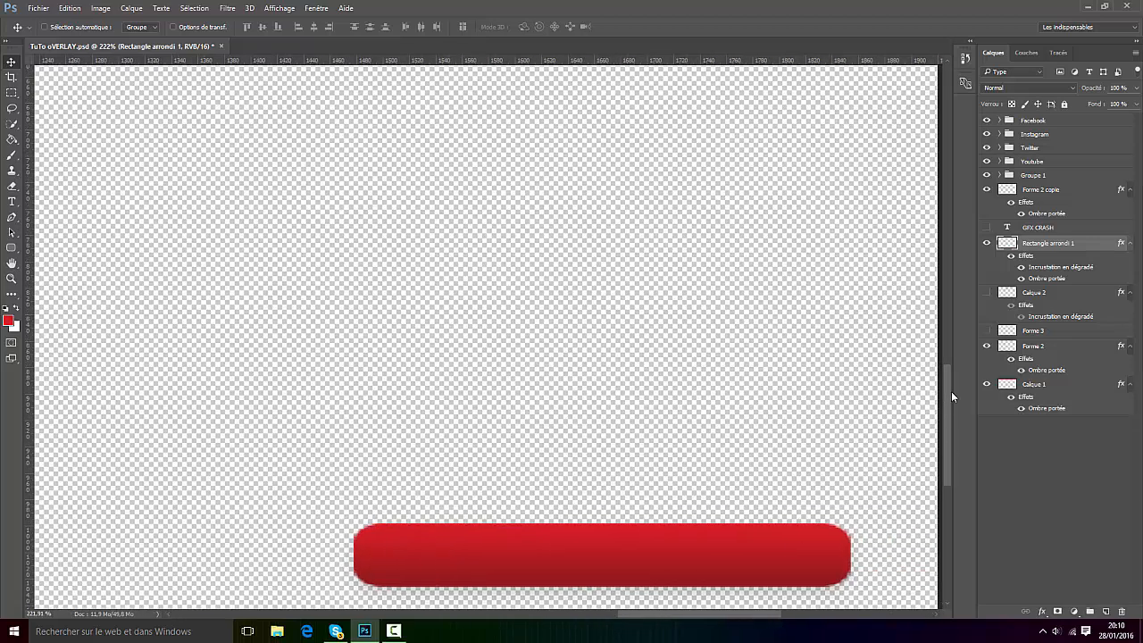
pyautogui.moveTo(951, 391); pyautogui.dragTo(955, 467)
pyautogui.scroll(2, 630, 402)
pyautogui.press('t')
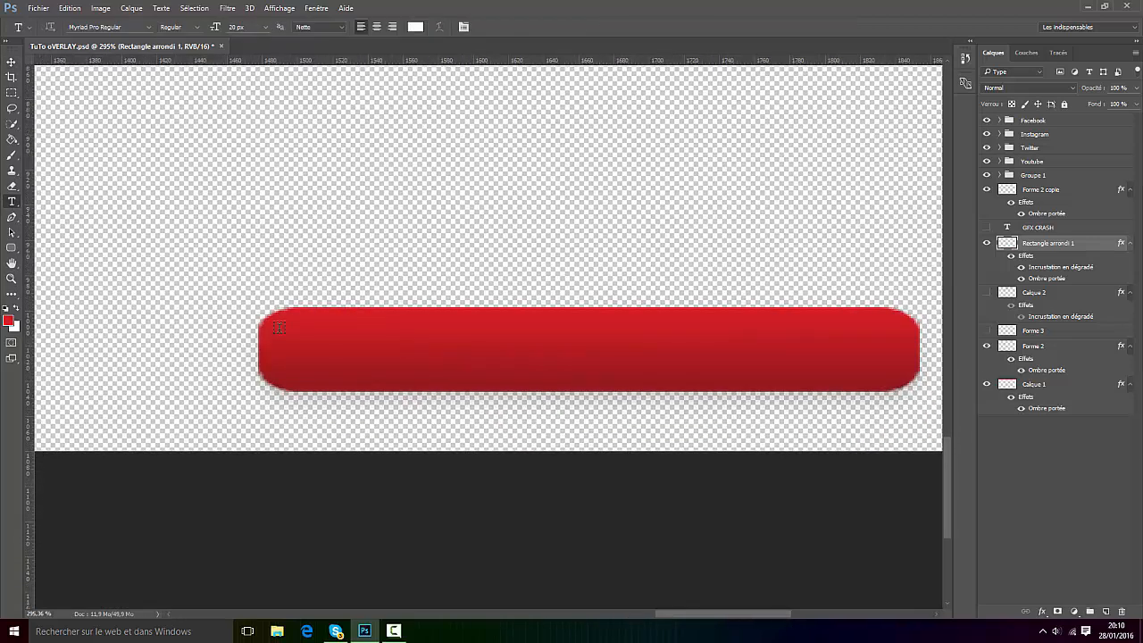
pyautogui.moveTo(285, 322); pyautogui.dragTo(754, 381)
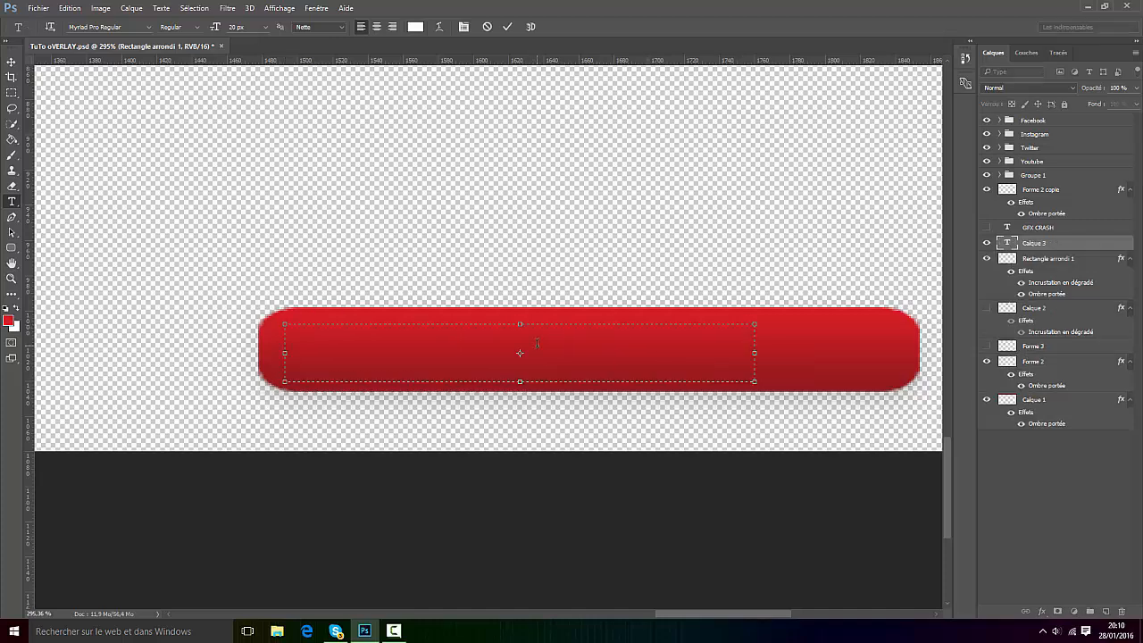
pyautogui.write('TOP DOIN')
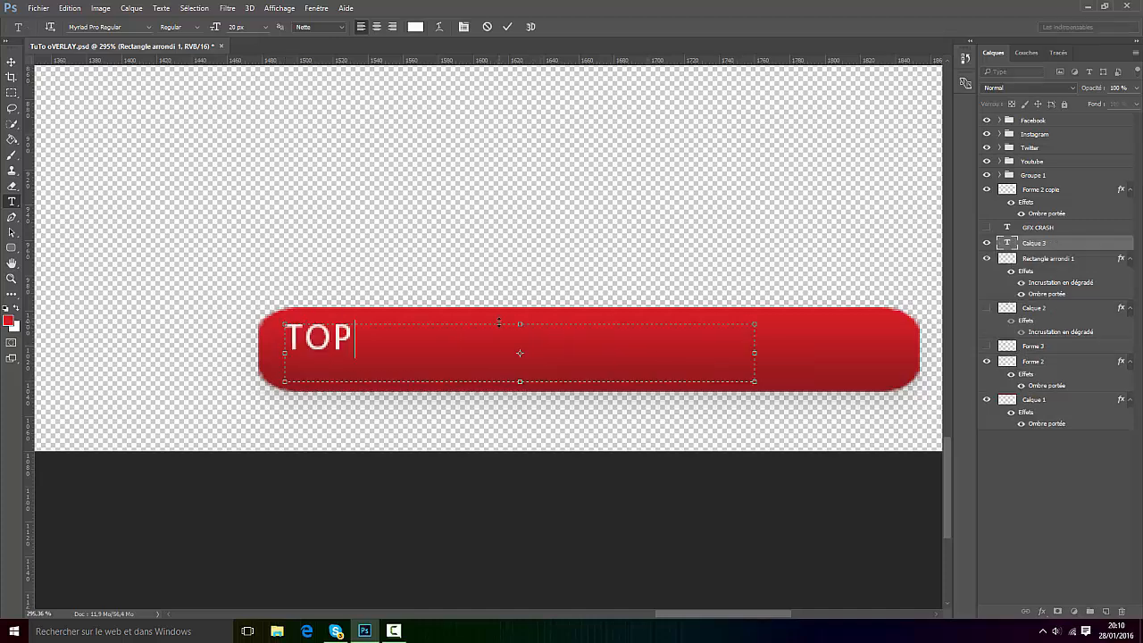
pyautogui.press('BackSpace')
pyautogui.press('BackSpace')
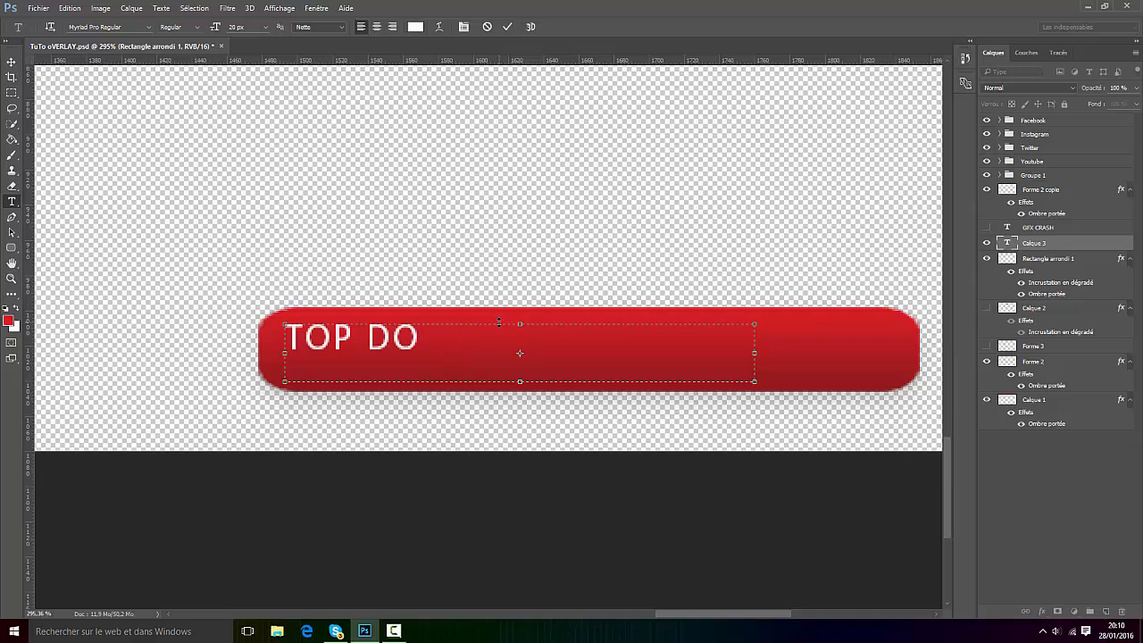
pyautogui.write('NATEUR')
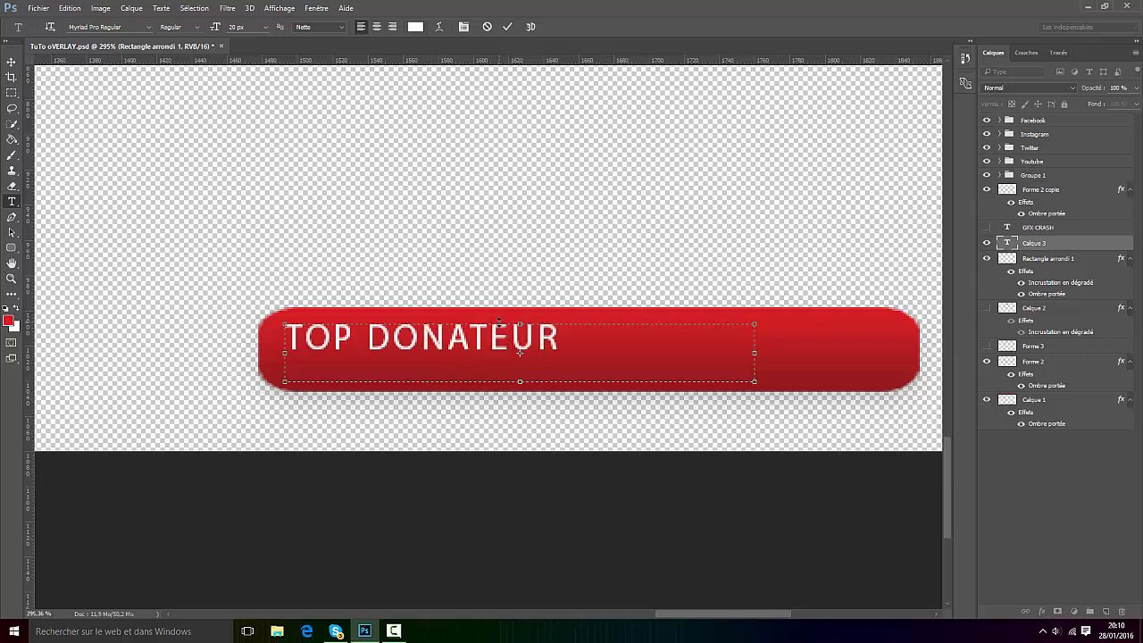
pyautogui.write(' :')
# Reduce the TOP DONATEUR text to 18 px and shift it slightly down and right to center it vertically in the bar
pyautogui.moveTo(593, 339); pyautogui.dragTo(332, 343)
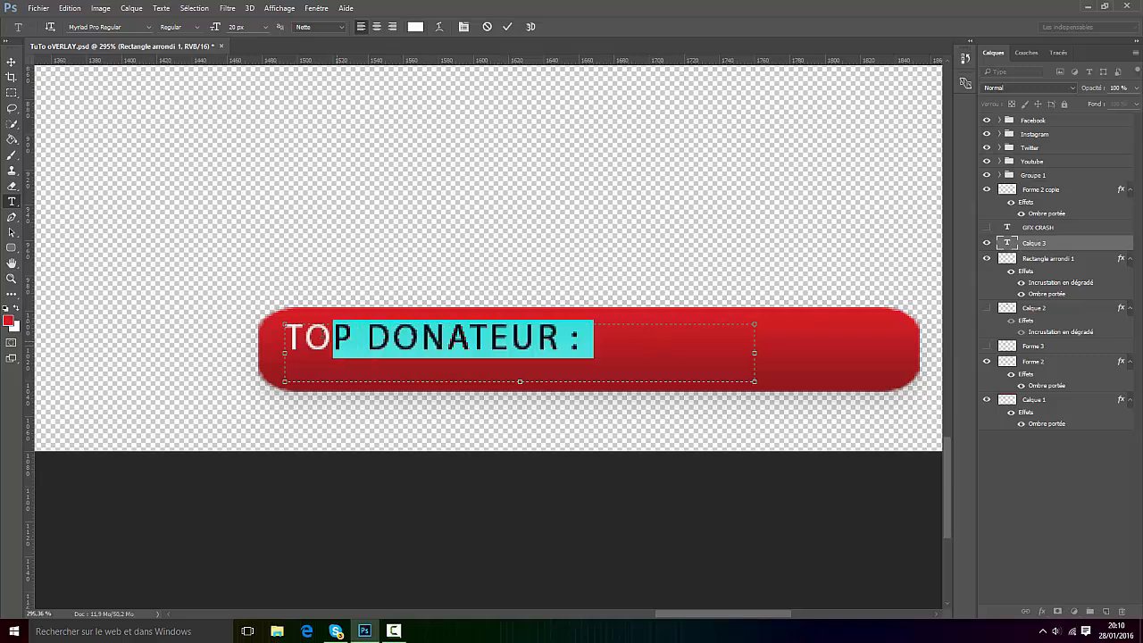
pyautogui.moveTo(583, 346); pyautogui.dragTo(168, 323)
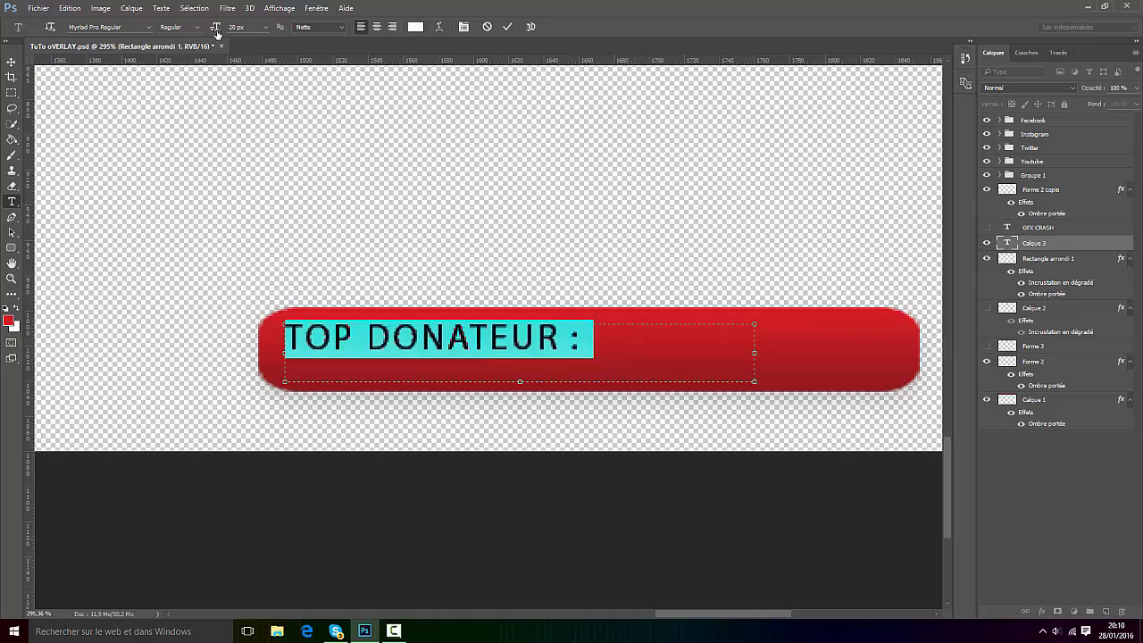
pyautogui.moveTo(217, 33); pyautogui.dragTo(210, 33)
pyautogui.click(506, 27)
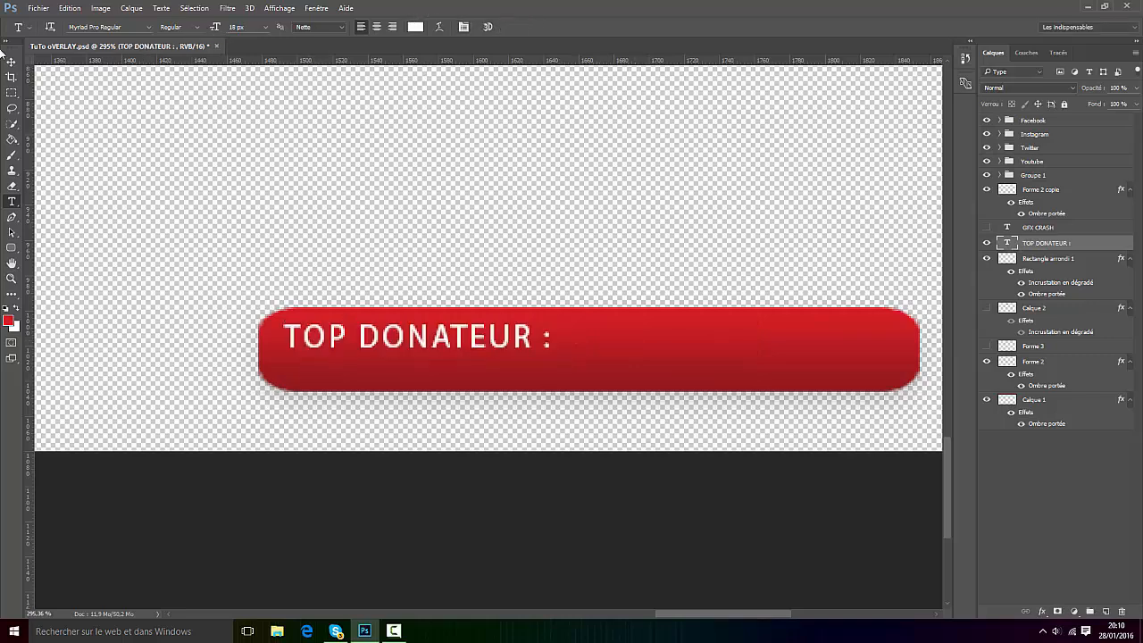
pyautogui.click(13, 63)
pyautogui.moveTo(410, 352); pyautogui.dragTo(424, 362)
# Append "GFX CRASH 100$" after "TOP DONATEUR :", widening the text box to fit it on one line
pyautogui.scroll(-5, 425, 364)
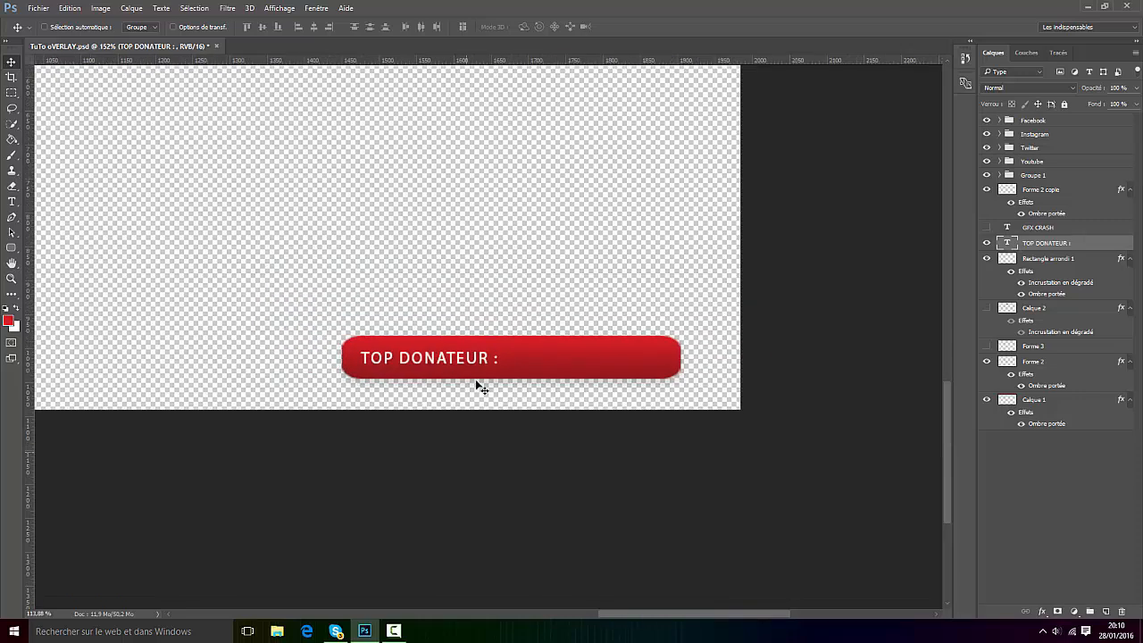
pyautogui.scroll(4, 830, 580)
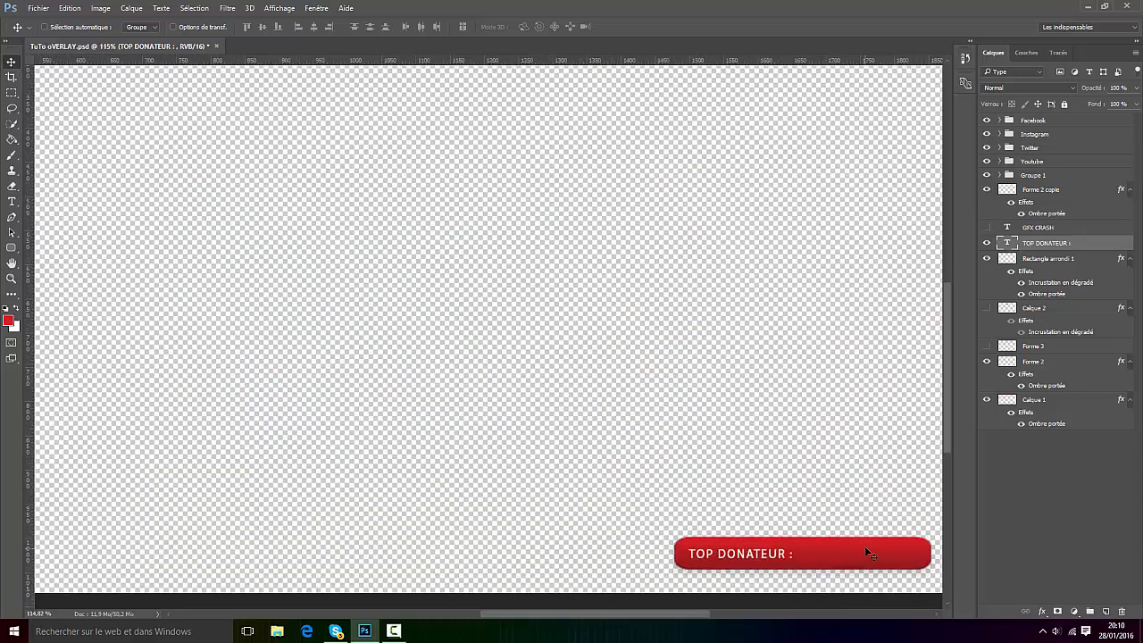
pyautogui.scroll(1, 930, 587)
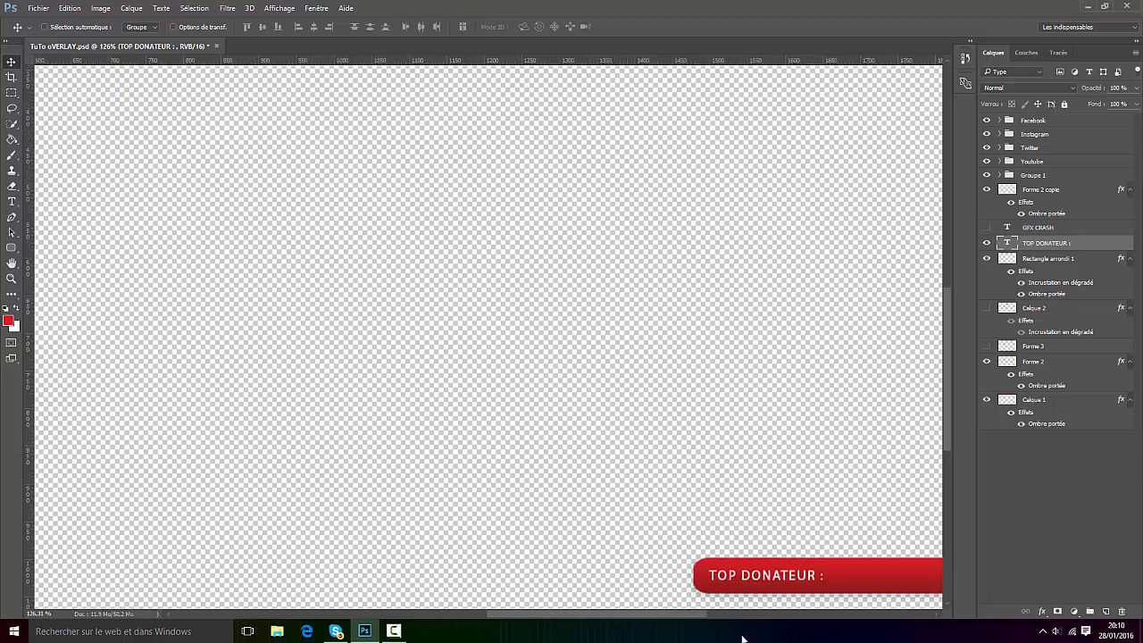
pyautogui.moveTo(678, 618); pyautogui.dragTo(721, 618)
pyautogui.scroll(3, 718, 585)
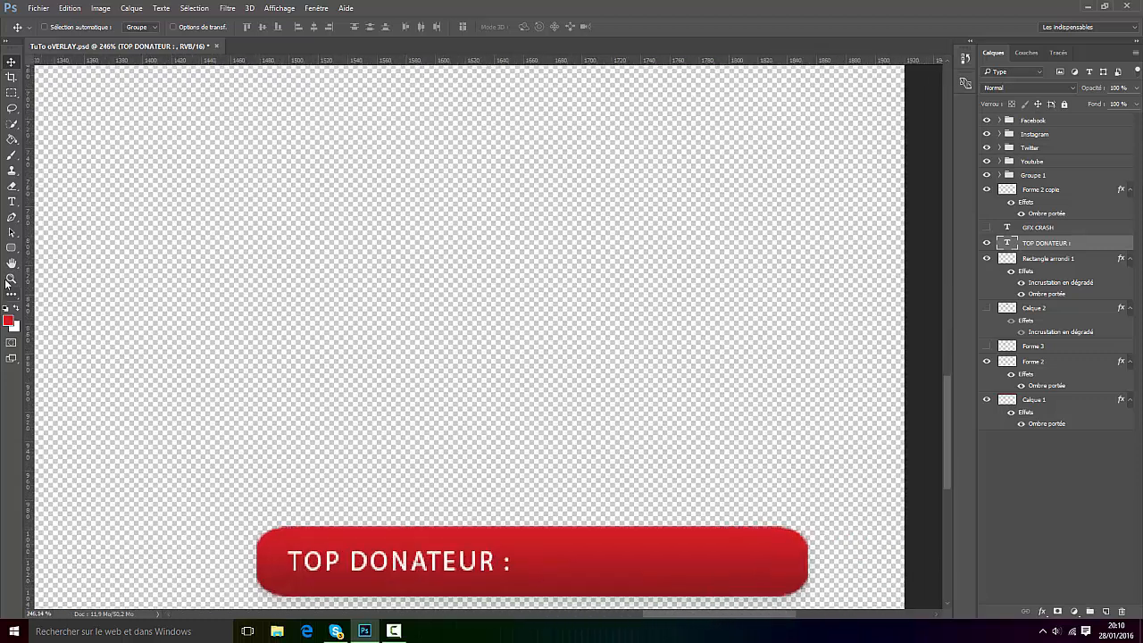
pyautogui.click(13, 203)
pyautogui.click(515, 561)
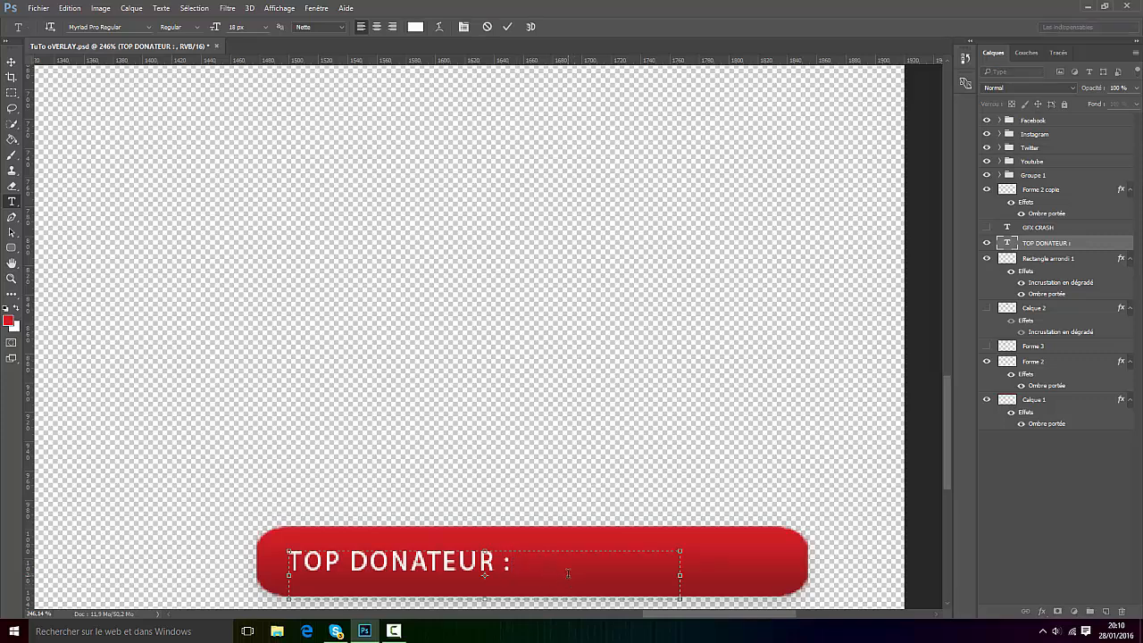
pyautogui.write('GFX CRASH')
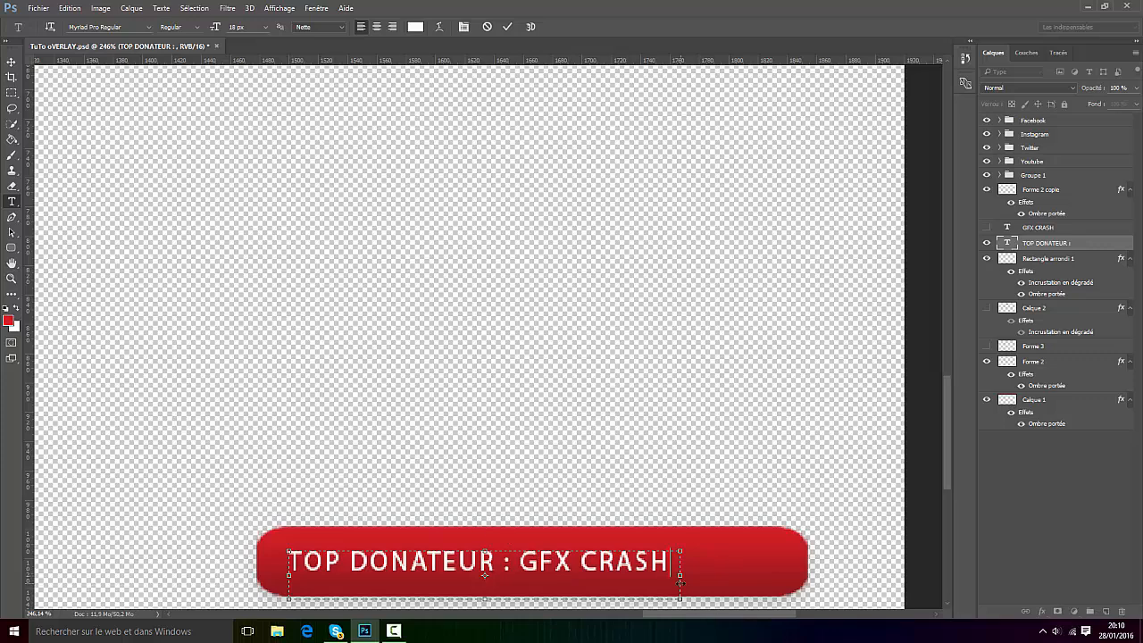
pyautogui.moveTo(680, 582); pyautogui.dragTo(778, 575)
pyautogui.write('100$')
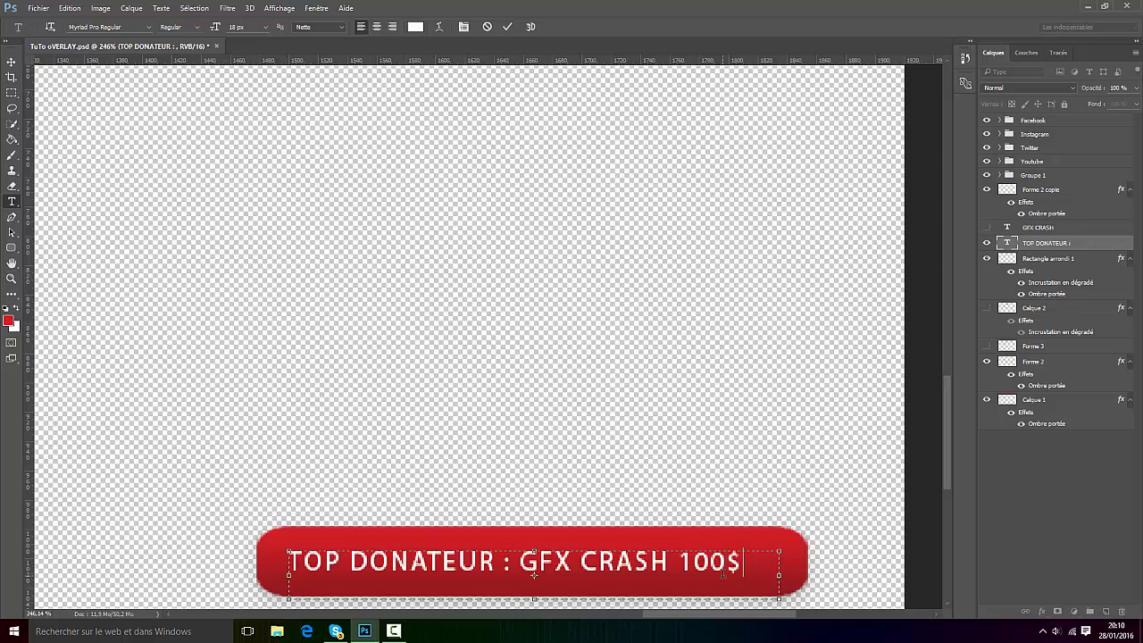
pyautogui.click(506, 27)
# Set the "GFX CRASH 100$" part of the donor text to the Bold style
pyautogui.scroll(-5, 648, 334)
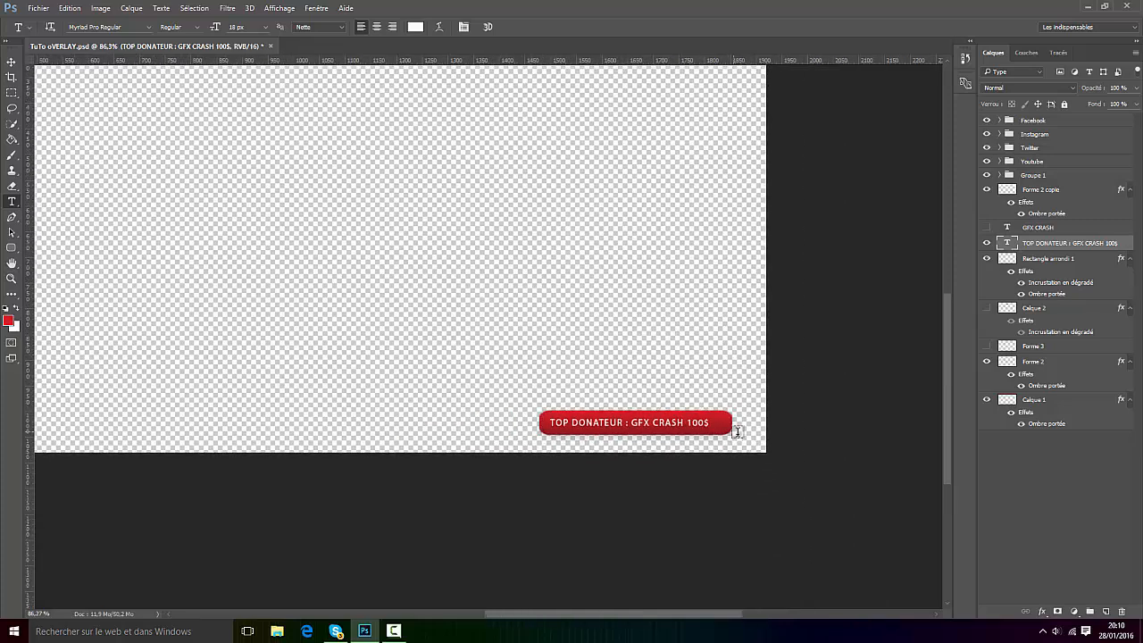
pyautogui.scroll(4, 730, 429)
pyautogui.click(513, 413)
pyautogui.moveTo(505, 414); pyautogui.dragTo(683, 413)
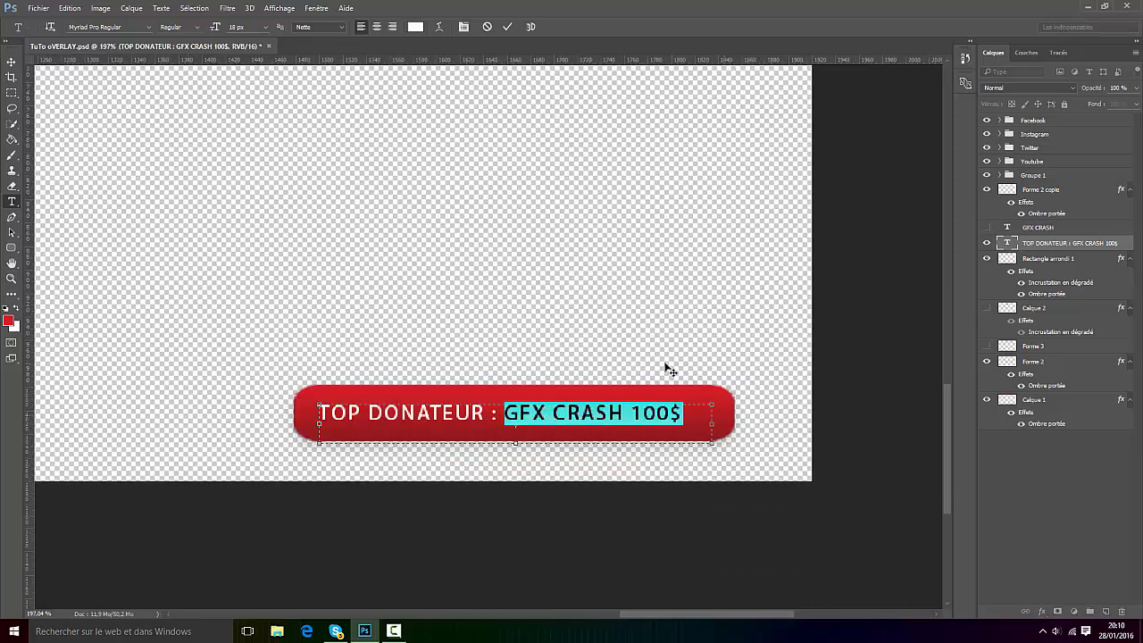
pyautogui.click(200, 27)
pyautogui.click(186, 118)
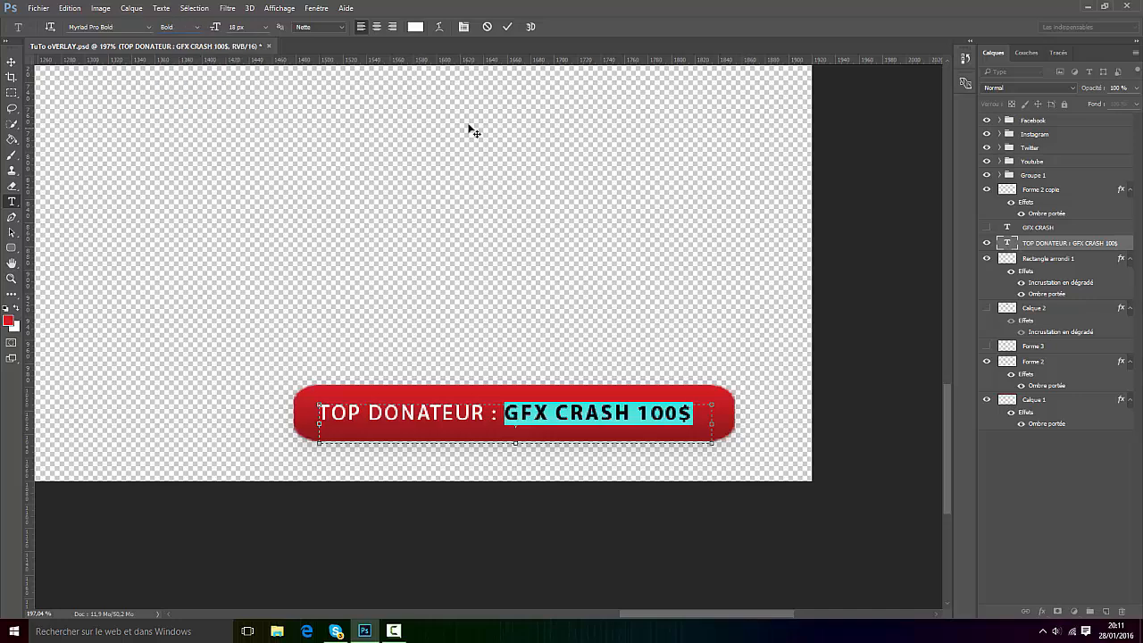
pyautogui.click(506, 27)
# Group the TOP DONATEUR text with its rounded rectangle, duplicate the group and place the copy directly above the original bar
pyautogui.scroll(-5, 625, 313)
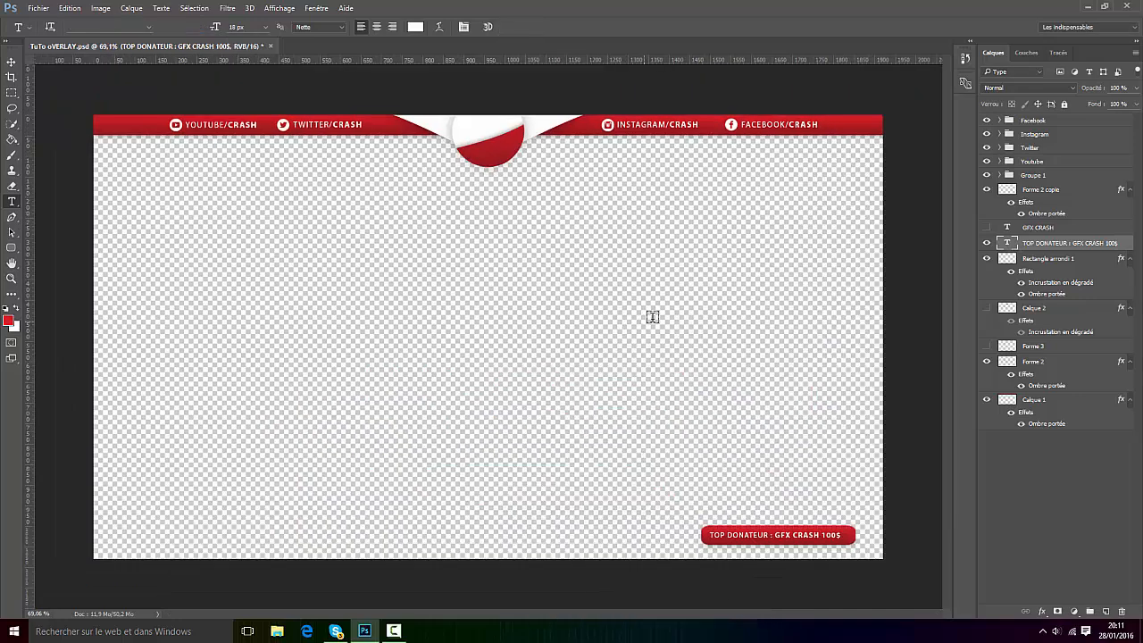
pyautogui.scroll(2, 862, 540)
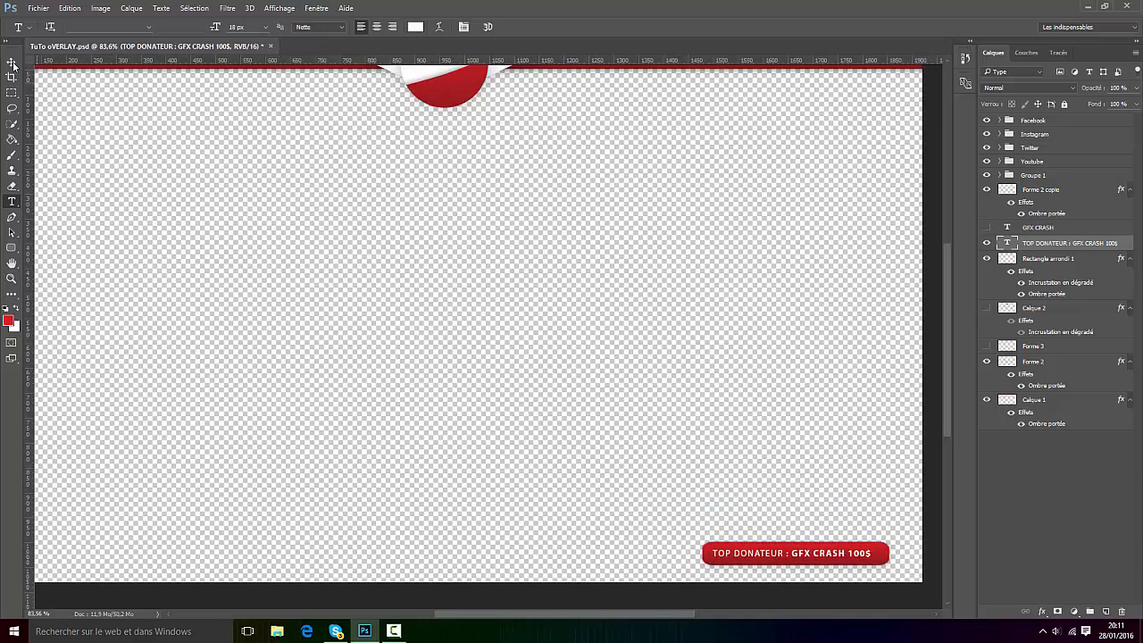
pyautogui.press('v')
pyautogui.keyDown('shift'); pyautogui.click(1044, 260); pyautogui.keyUp('shift')
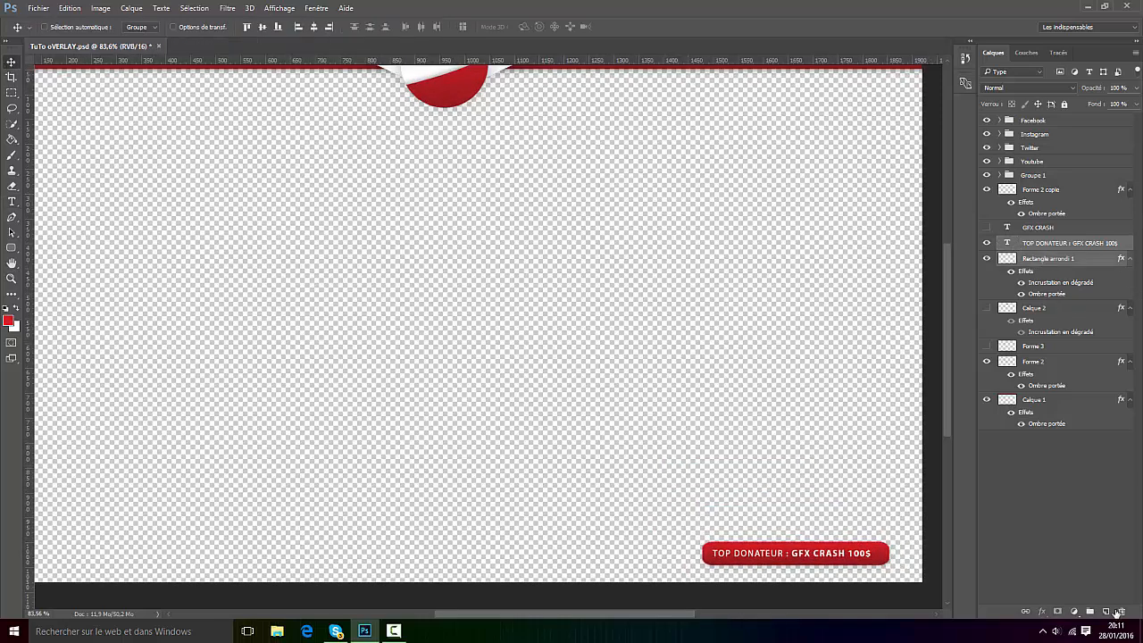
pyautogui.hotkey('ctrl', 'g')
pyautogui.hotkey('ctrl', 'j')
pyautogui.moveTo(832, 561); pyautogui.dragTo(802, 527)
# Replace "TOP DONATEUR" with "LAST FOLLOWER" in the text of the upper duplicated bar
pyautogui.scroll(4, 926, 562)
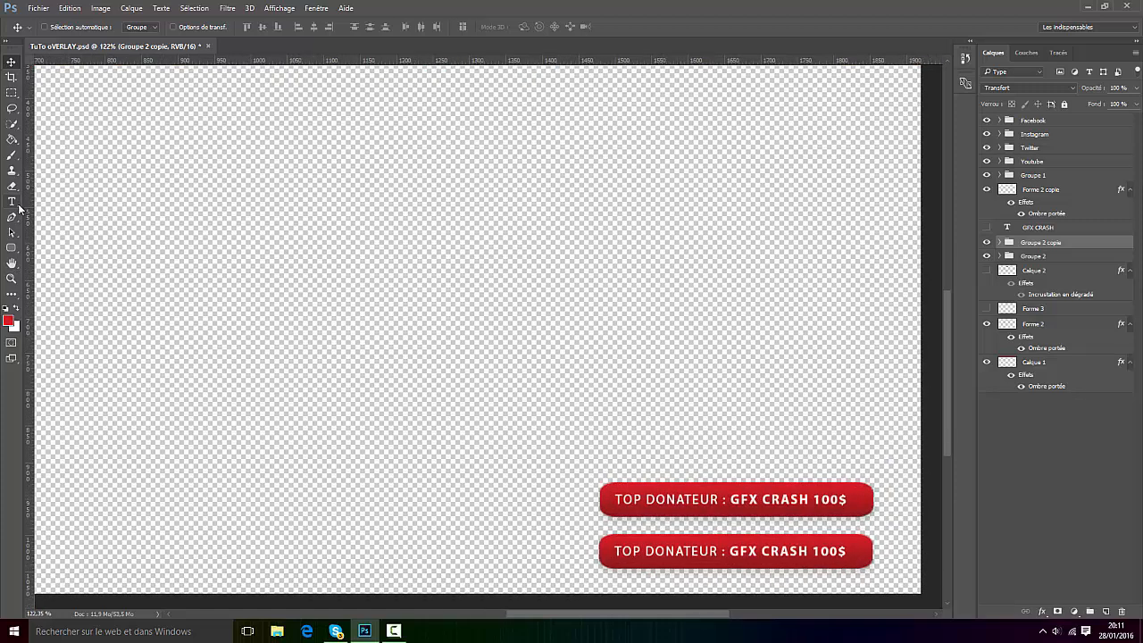
pyautogui.click(12, 201)
pyautogui.scroll(2, 705, 501)
pyautogui.click(696, 500)
pyautogui.moveTo(724, 500); pyautogui.dragTo(647, 500)
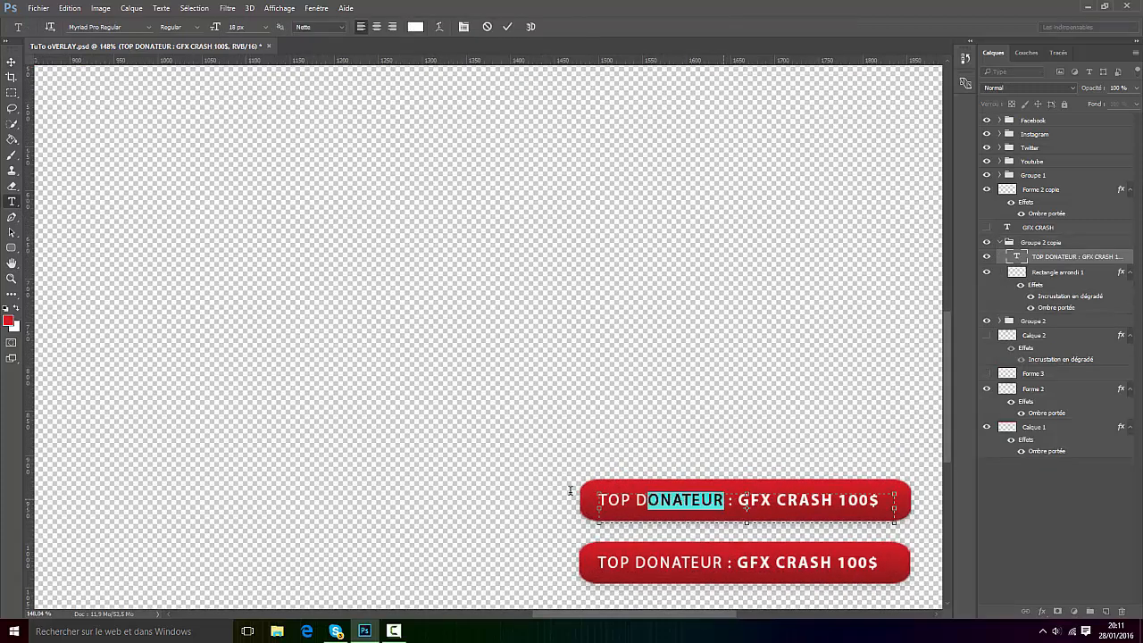
pyautogui.moveTo(570, 490); pyautogui.dragTo(575, 508)
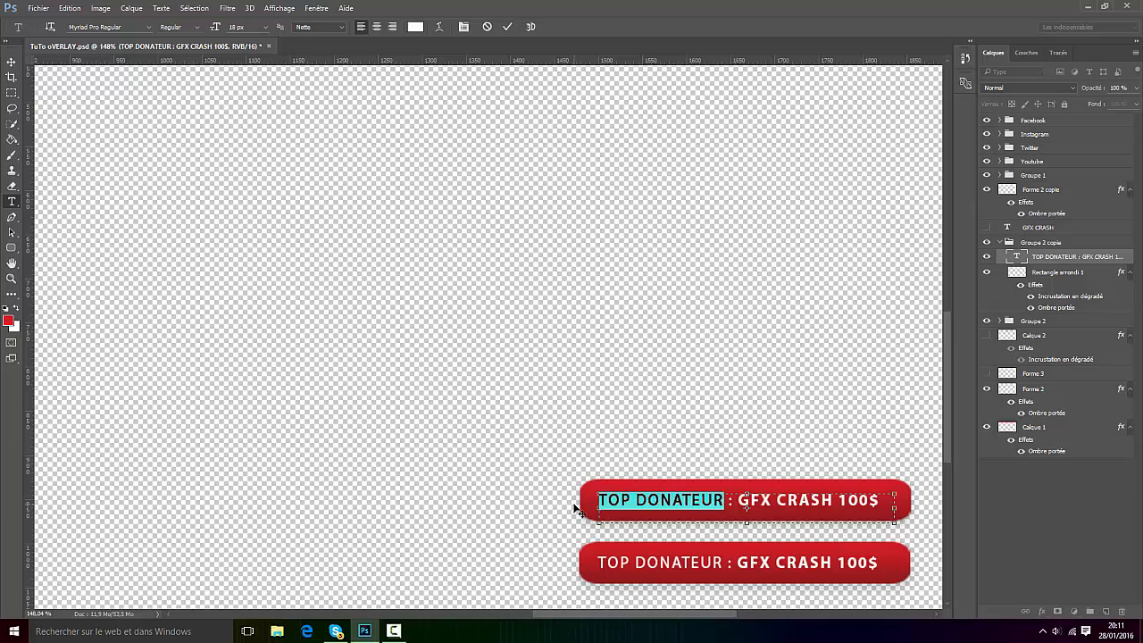
pyautogui.write('LAST FOLLOW')
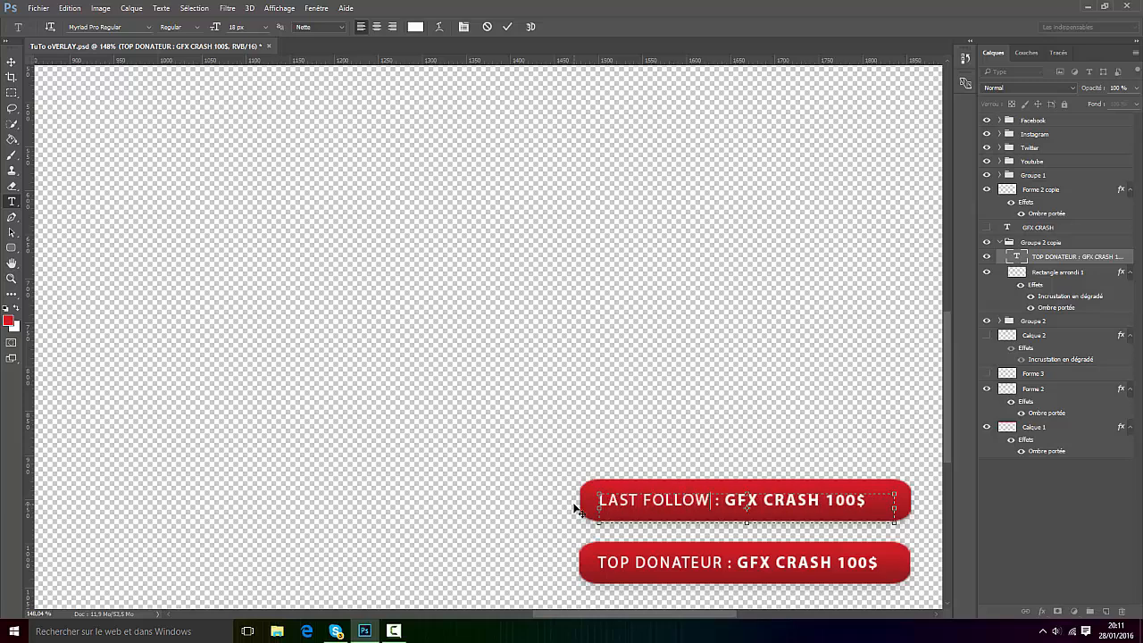
pyautogui.write('RE')
pyautogui.press('BackSpace')
pyautogui.press('BackSpace')
pyautogui.write('ER')
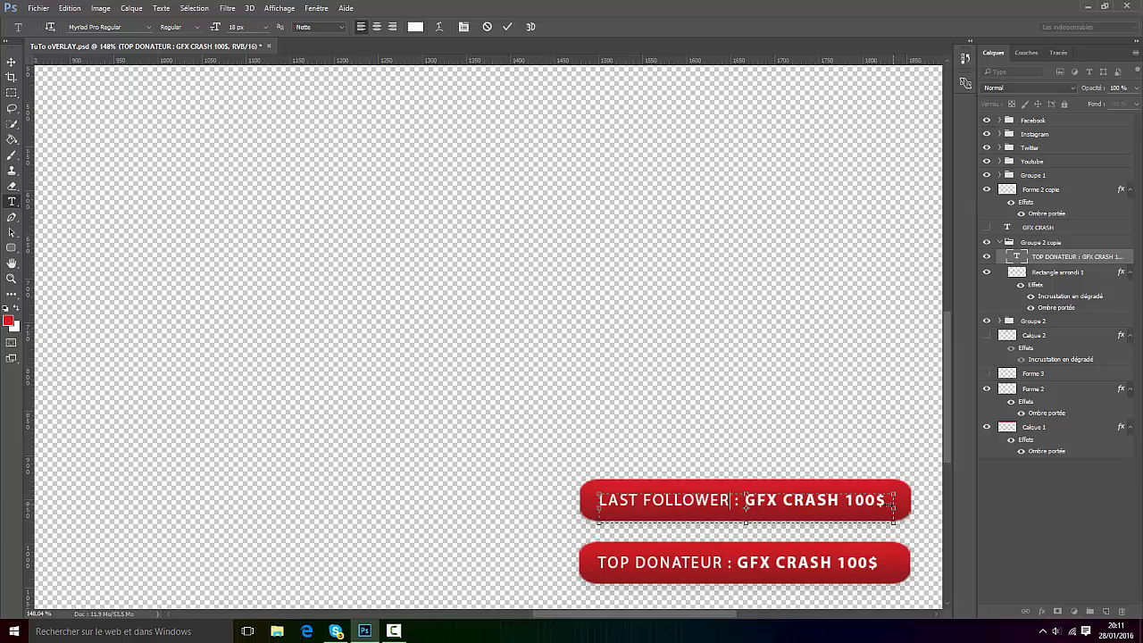
# Remove "100$" from the end of the LAST FOLLOWER text, leaving "LAST FOLLOWER : GFX CRASH", and commit the edit
pyautogui.moveTo(891, 503); pyautogui.dragTo(841, 504)
pyautogui.press('BackSpace')
pyautogui.click(507, 28)
pyautogui.hotkey('ctrl', '0')
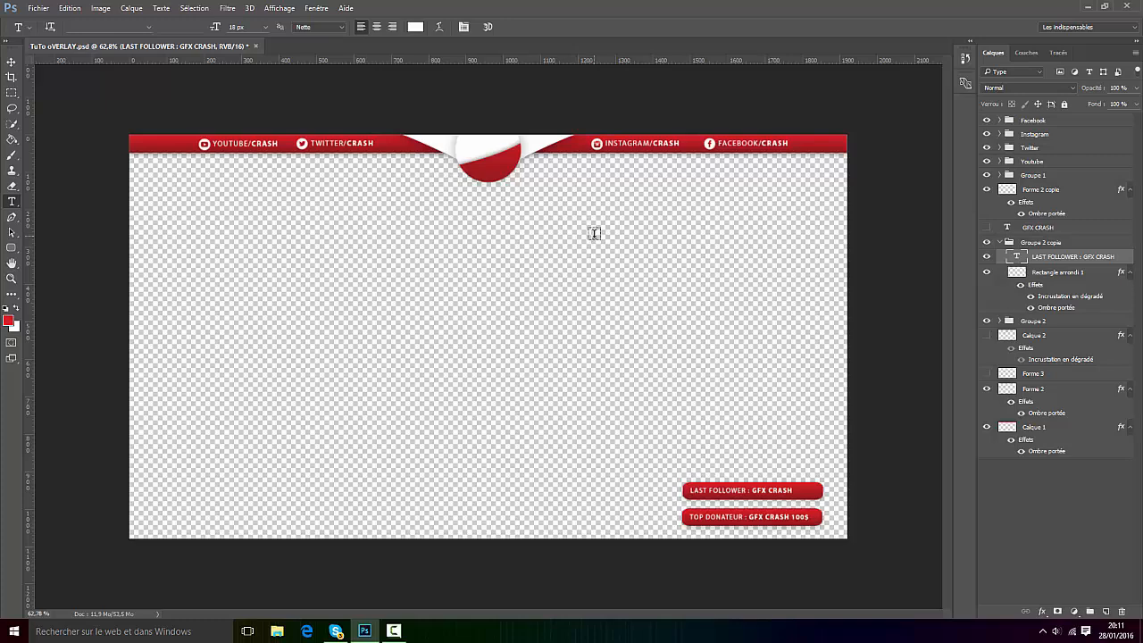
pyautogui.click(336, 631)
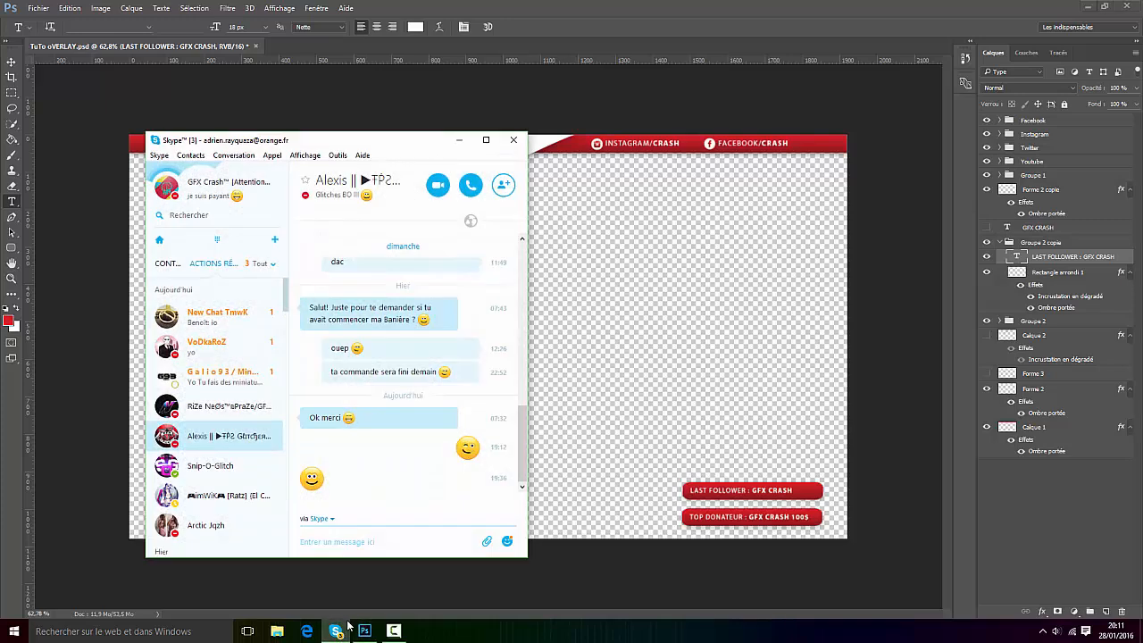
pyautogui.click(348, 629)
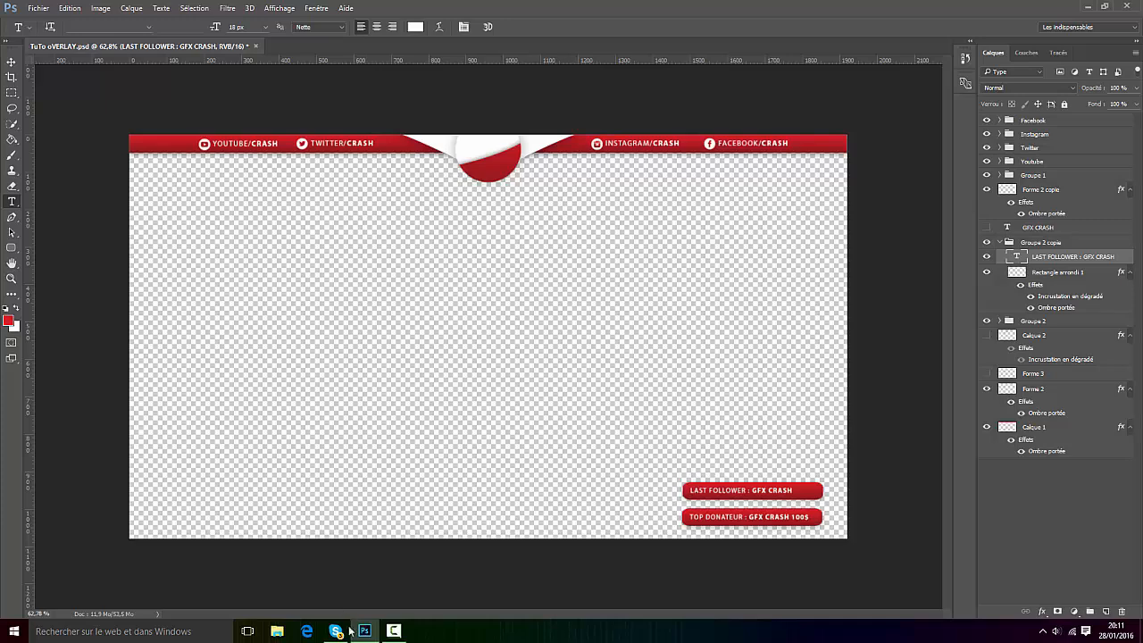
pyautogui.moveTo(369, 633)
pyautogui.click(393, 631)
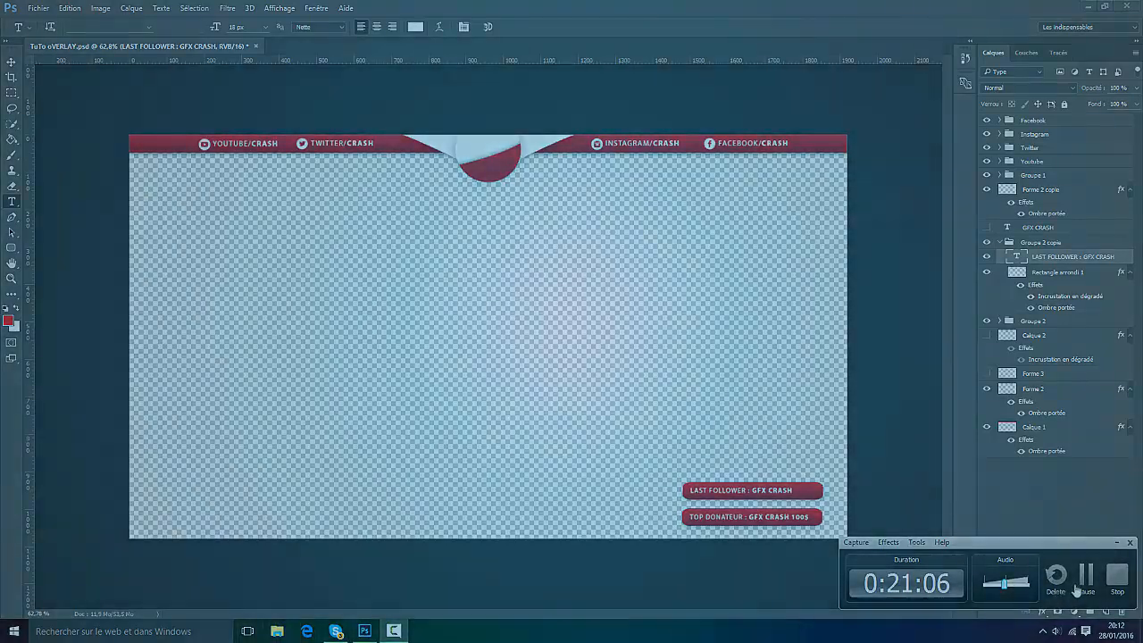